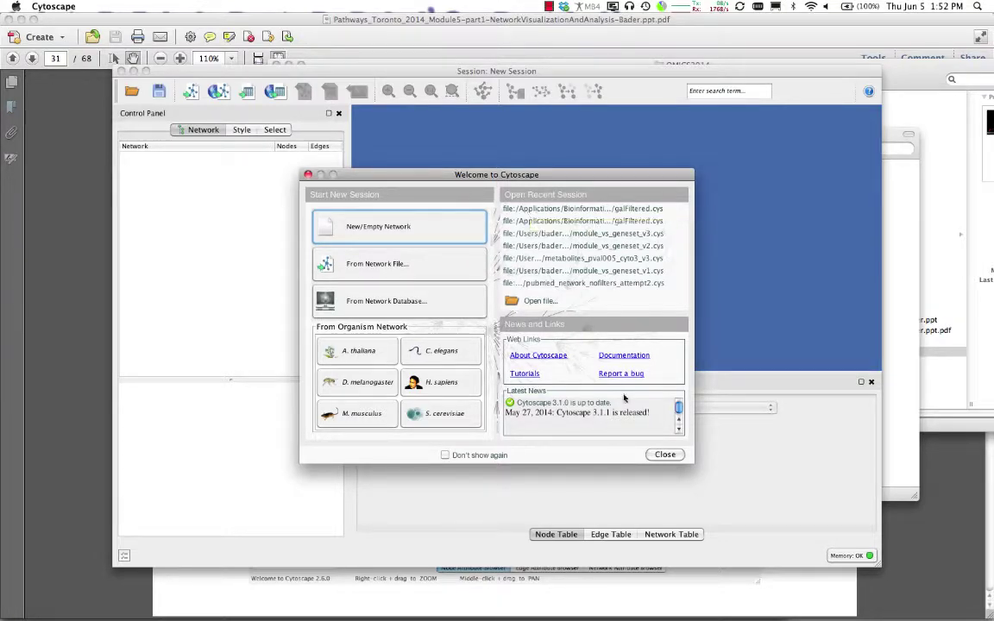
Step: Open the recent galFiltered.cys session, clear the node selection, and maximise the main window and its network view
left_click(664, 455)
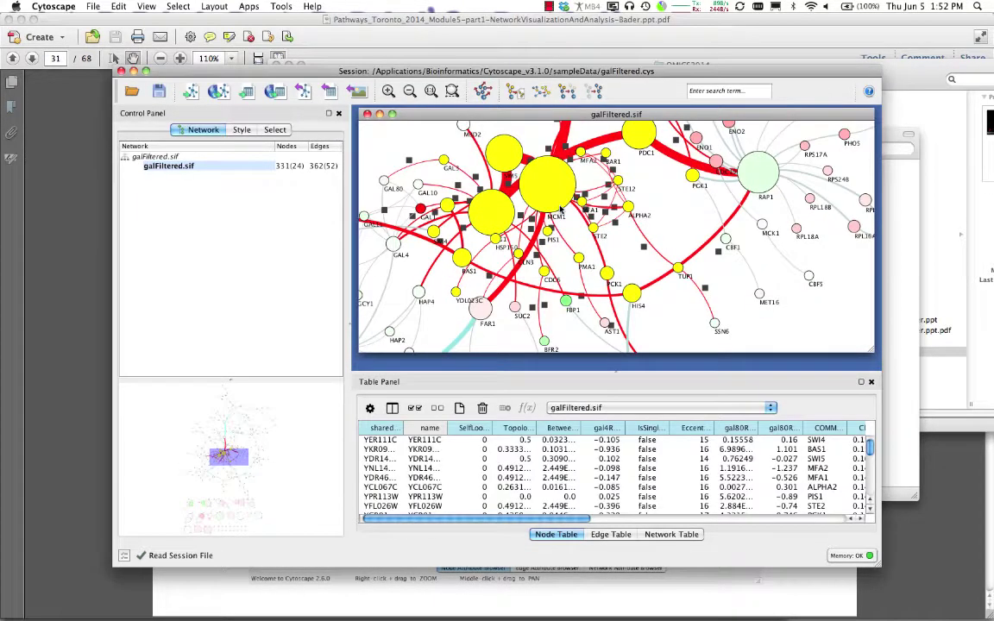
left_click(413, 150)
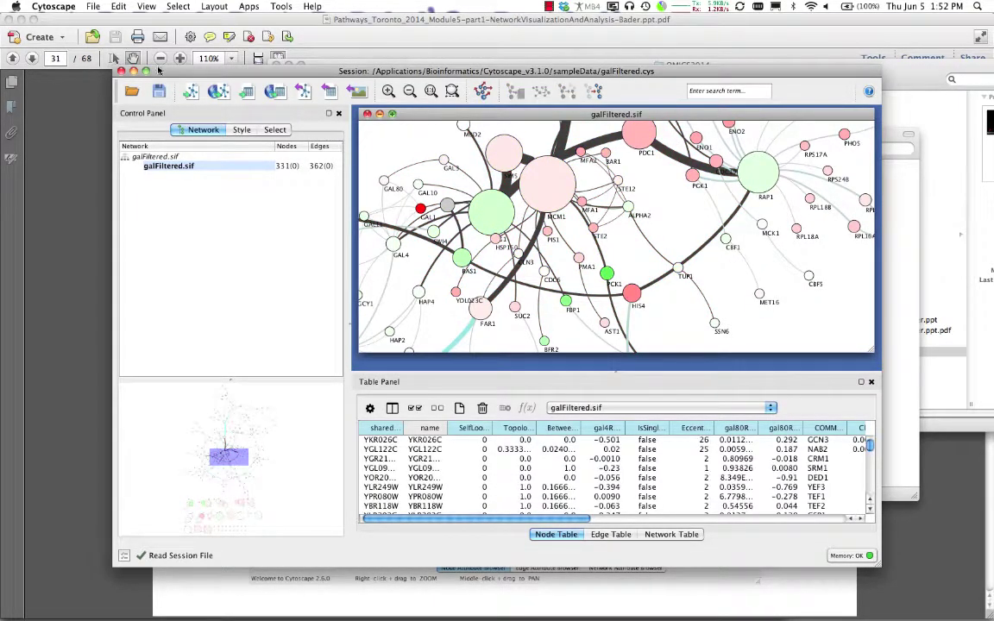
left_click(146, 71)
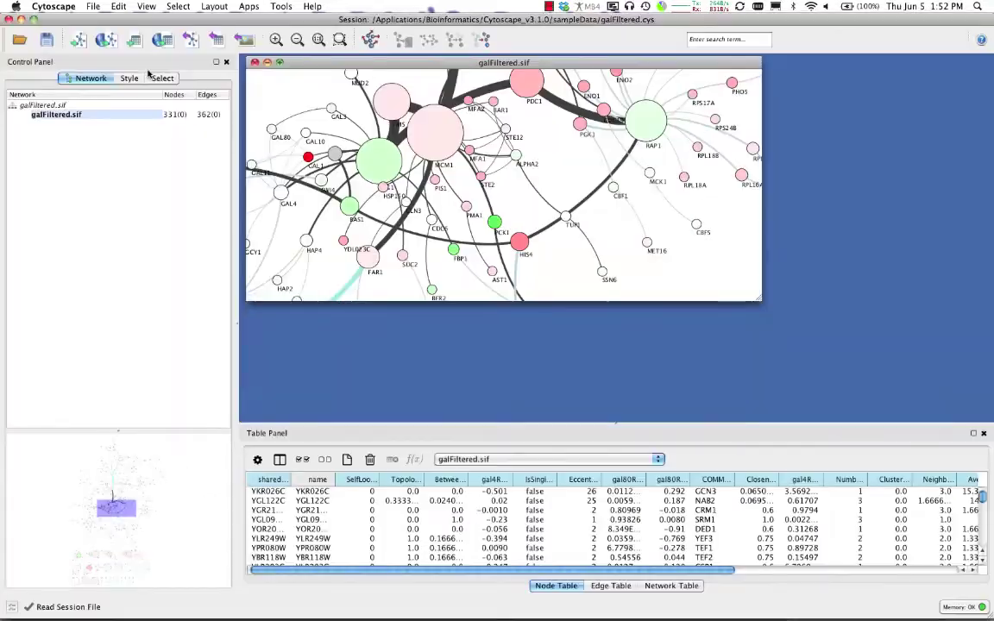
left_click(279, 63)
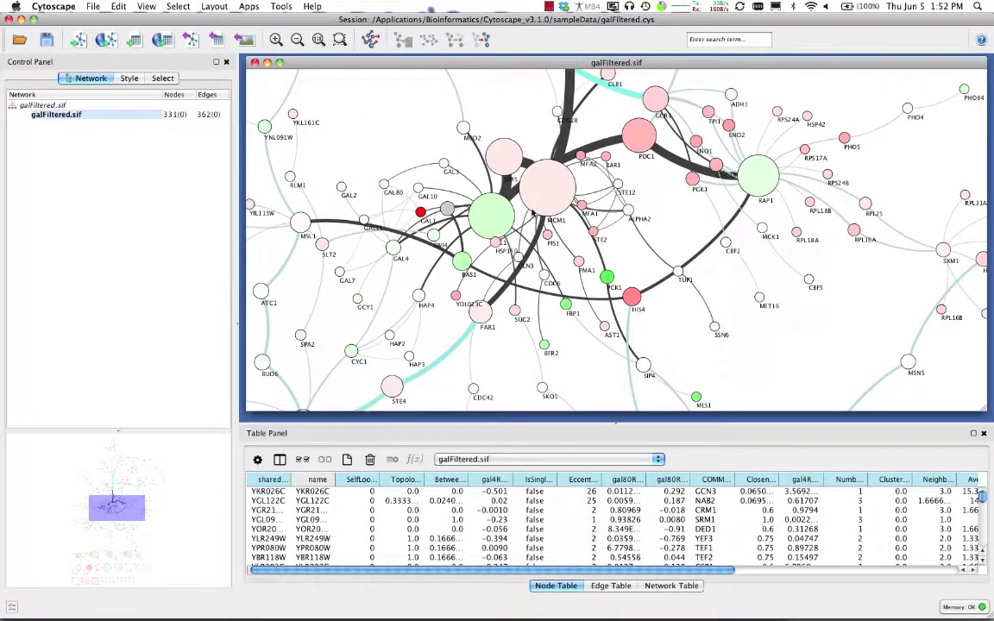
Step: Select the MCM1 node and move it down and to the right, close to the HIS4 node
scroll(533, 212, "up", 5)
scroll(542, 205, "down", 3)
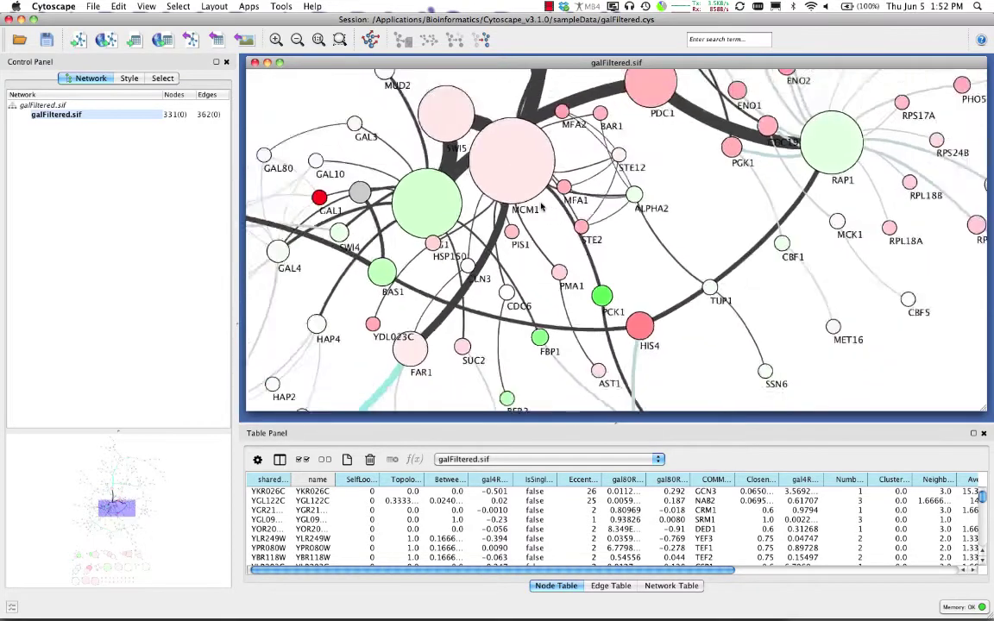
scroll(542, 207, "down", 5)
scroll(542, 207, "up", 4)
left_click(552, 185)
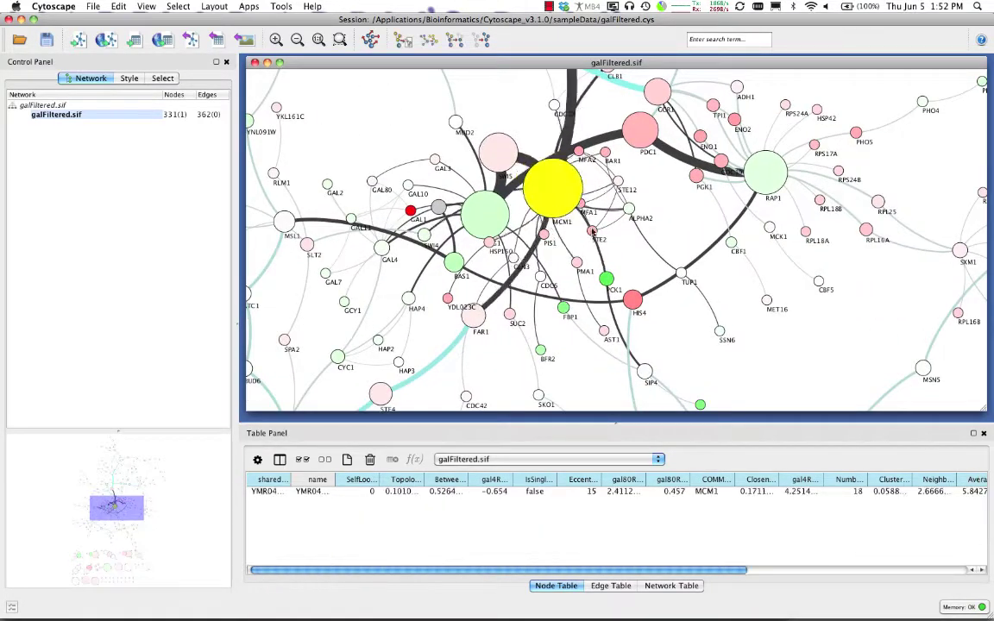
left_click_drag(571, 205, 663, 265)
Step: Select the cluster of nodes around MCM1, shift it slightly up and to the left, and clear the selection
left_click_drag(393, 110, 681, 316)
left_click_drag(652, 242, 610, 222)
left_click(371, 89)
Step: Examine the algorithms offered as preferred layout in the layout settings, and close the settings without choosing one
left_click(213, 6)
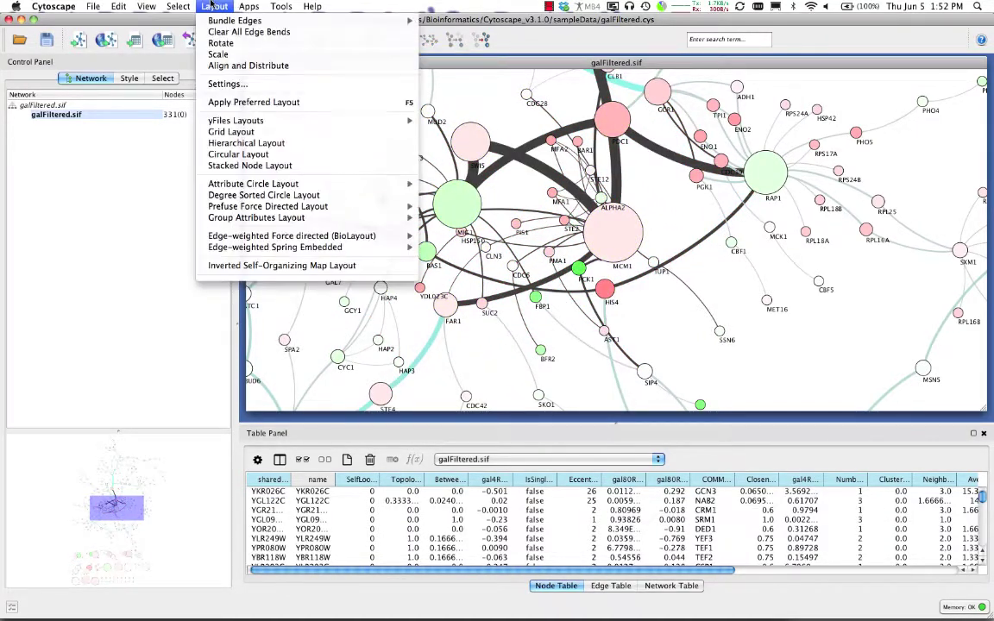
left_click(219, 54)
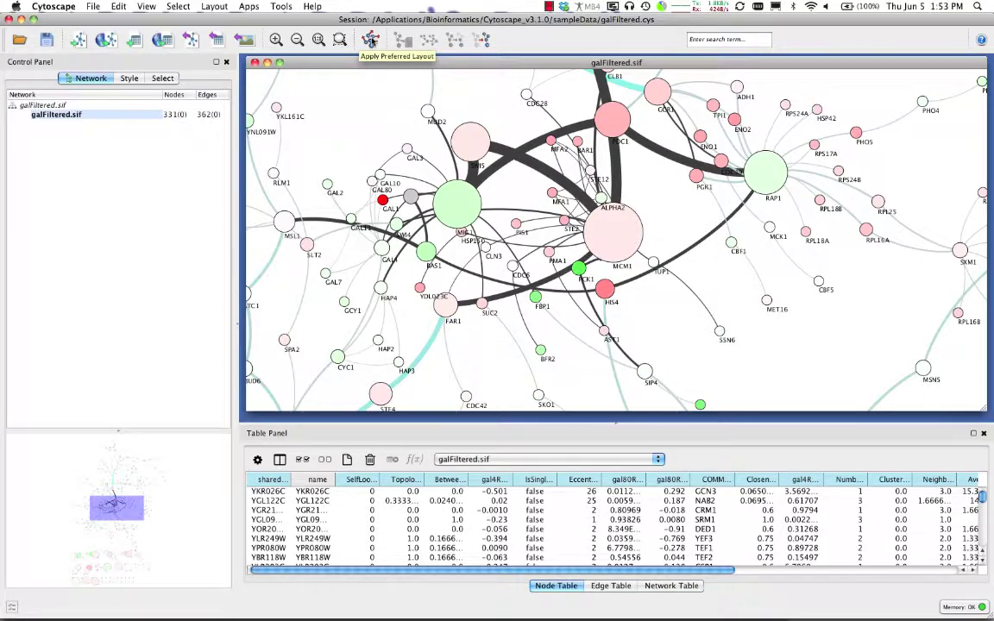
left_click(213, 6)
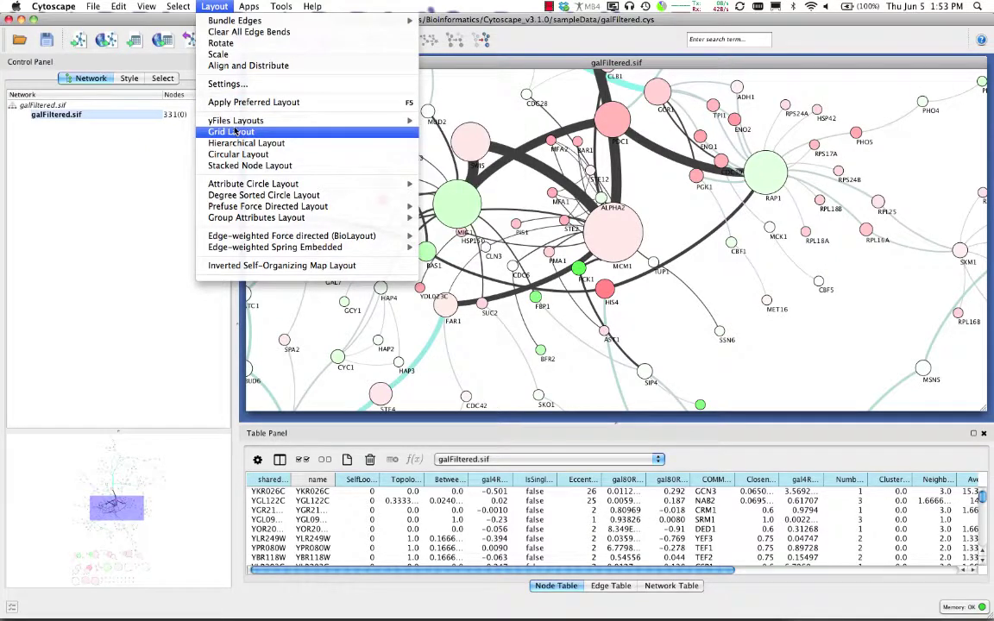
mouse_move(231, 125)
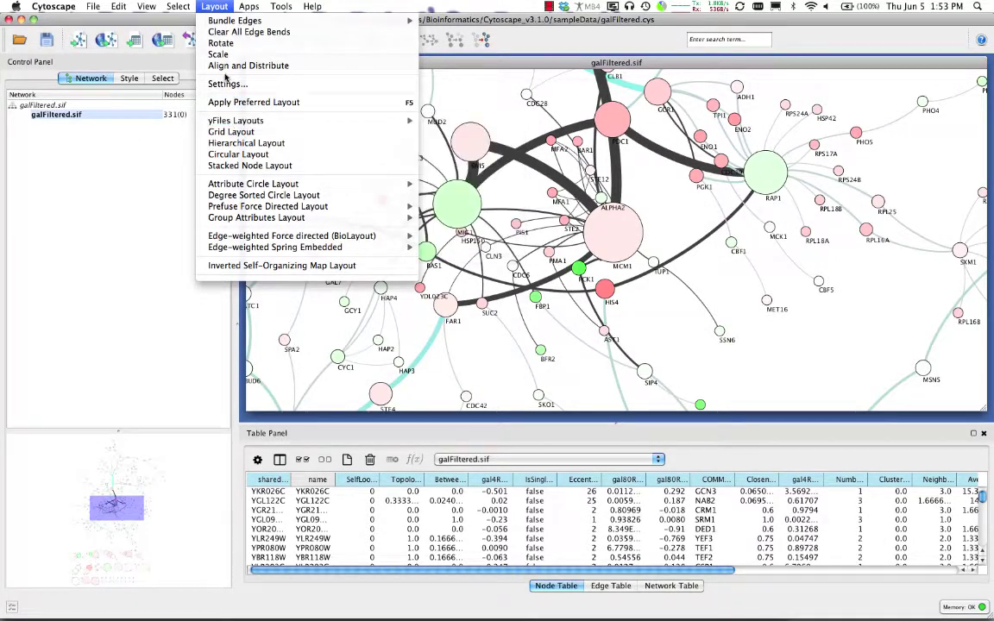
left_click(228, 83)
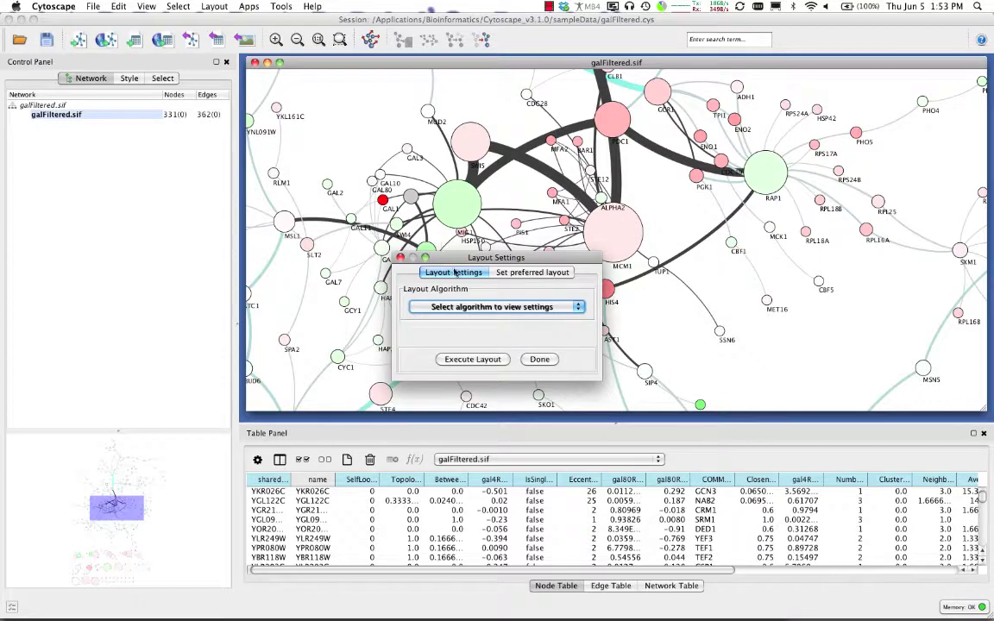
left_click(524, 274)
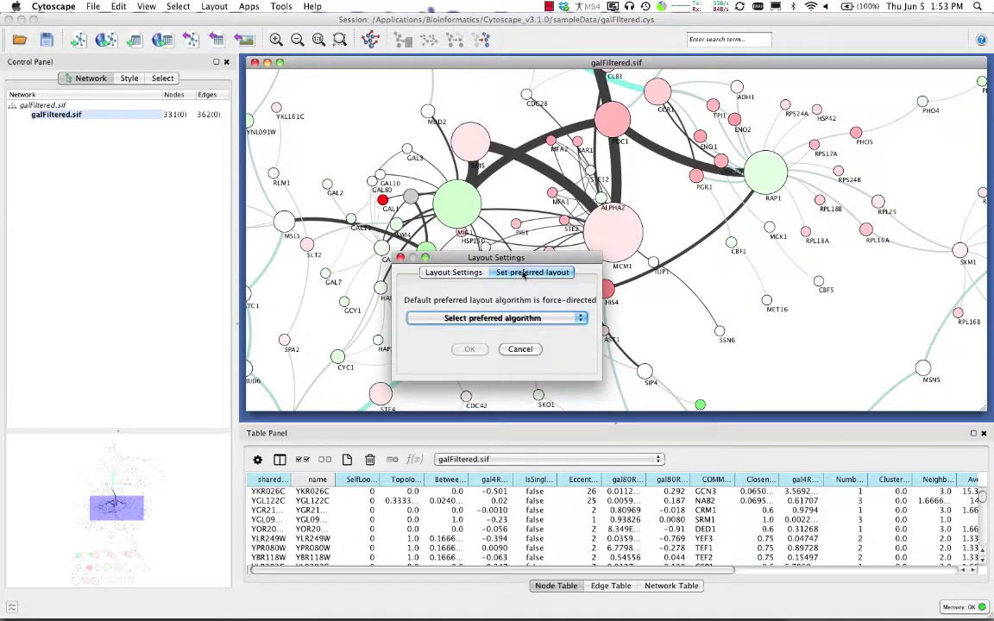
left_click(490, 318)
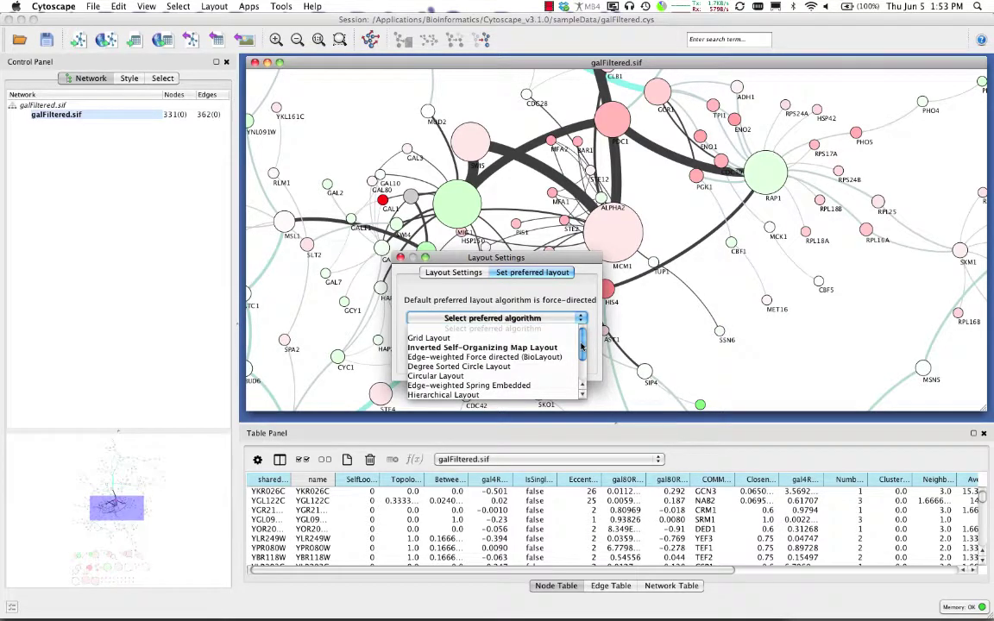
scroll(527, 332, "down", 3)
scroll(526, 313, "up", 3)
left_click(577, 306)
left_click(515, 349)
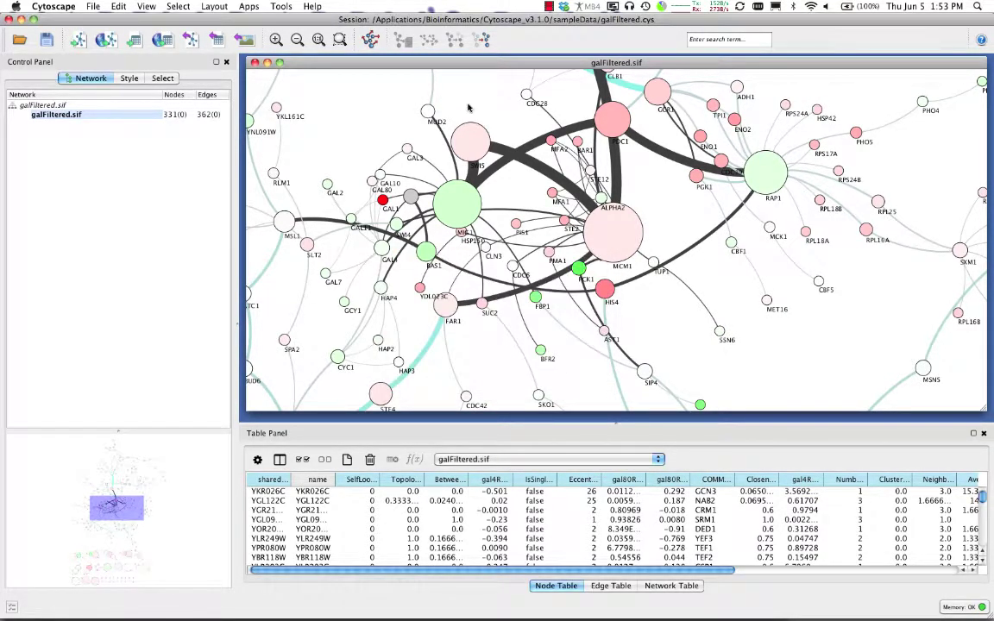
Step: Apply the yFiles Organic layout to the galFiltered.sif network and inspect the arrangement
left_click(210, 5)
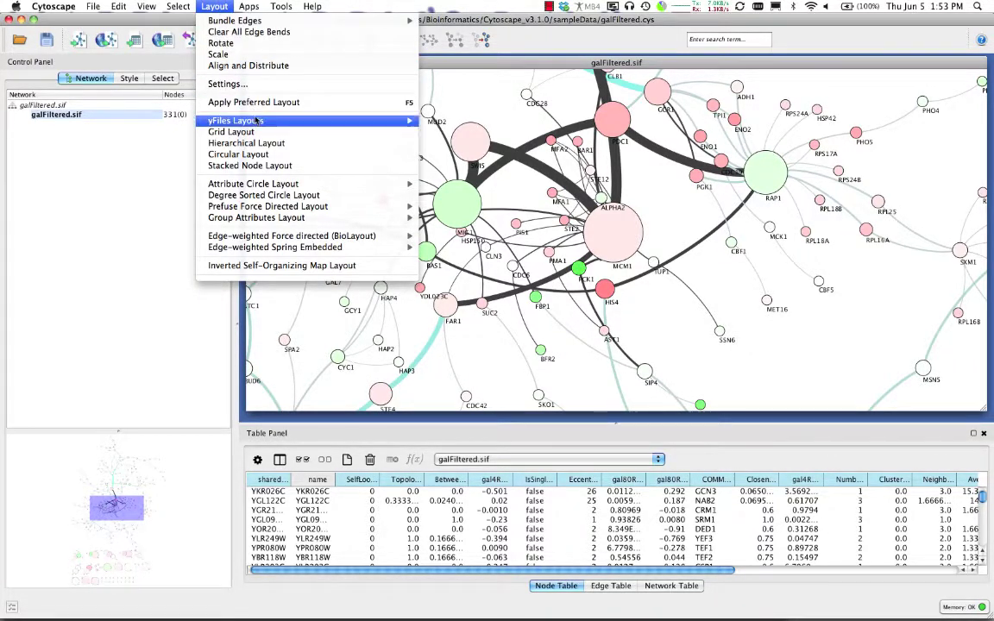
mouse_move(238, 120)
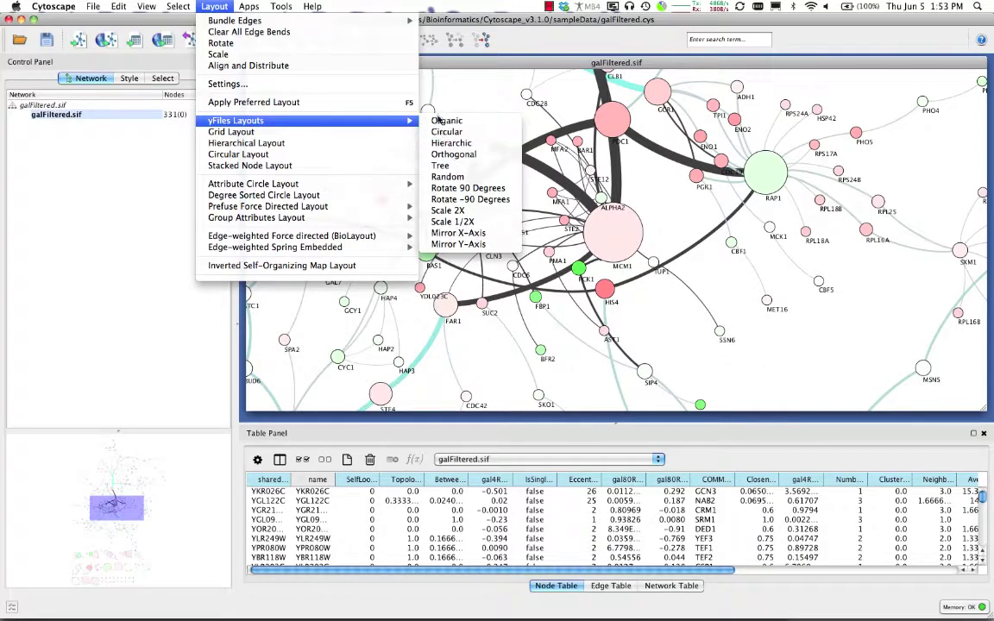
left_click(446, 121)
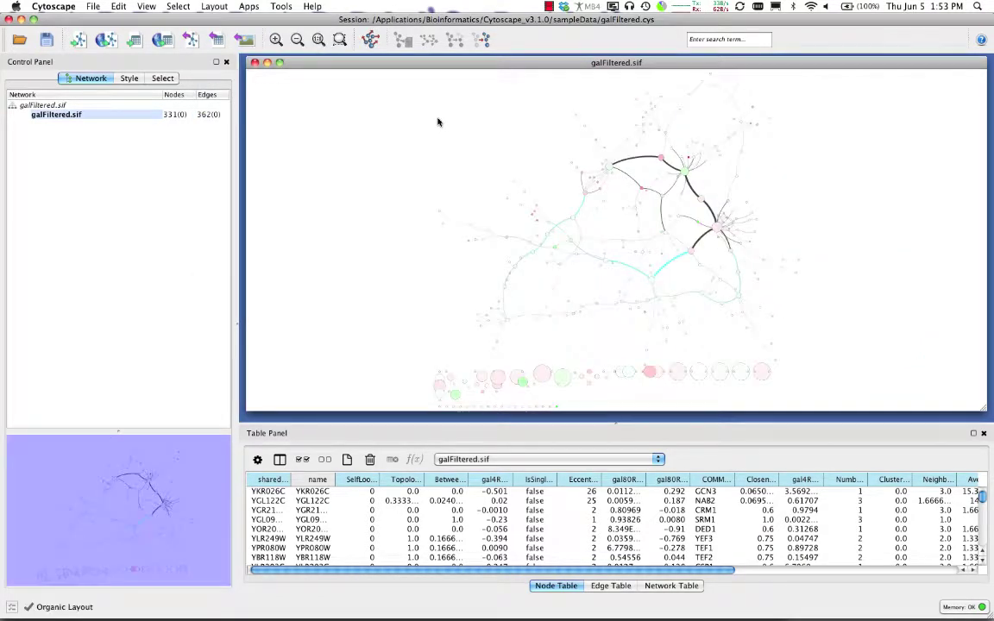
scroll(615, 228, "up", 10)
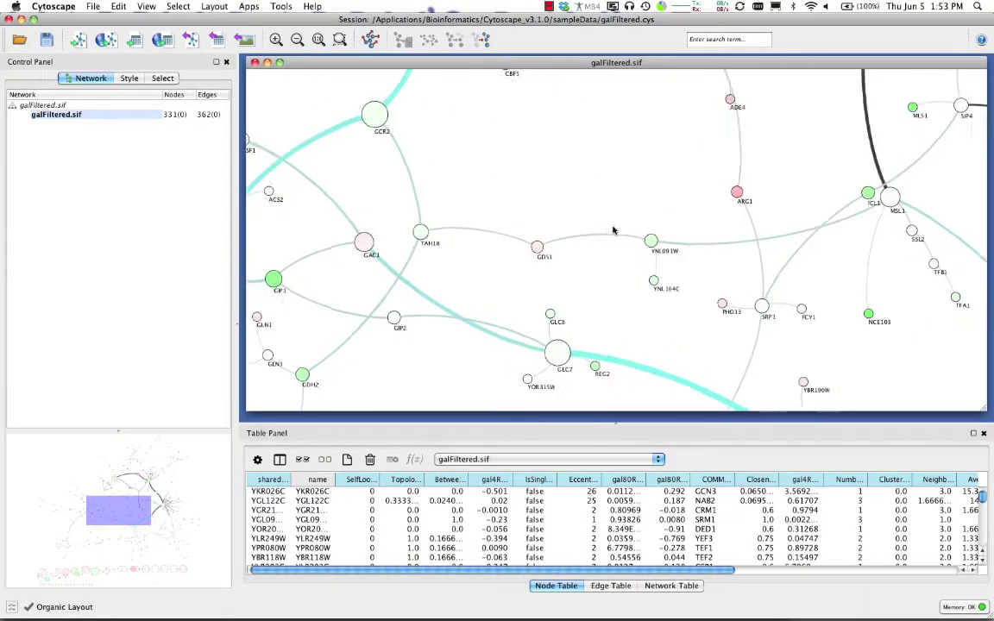
scroll(595, 230, "down", 10)
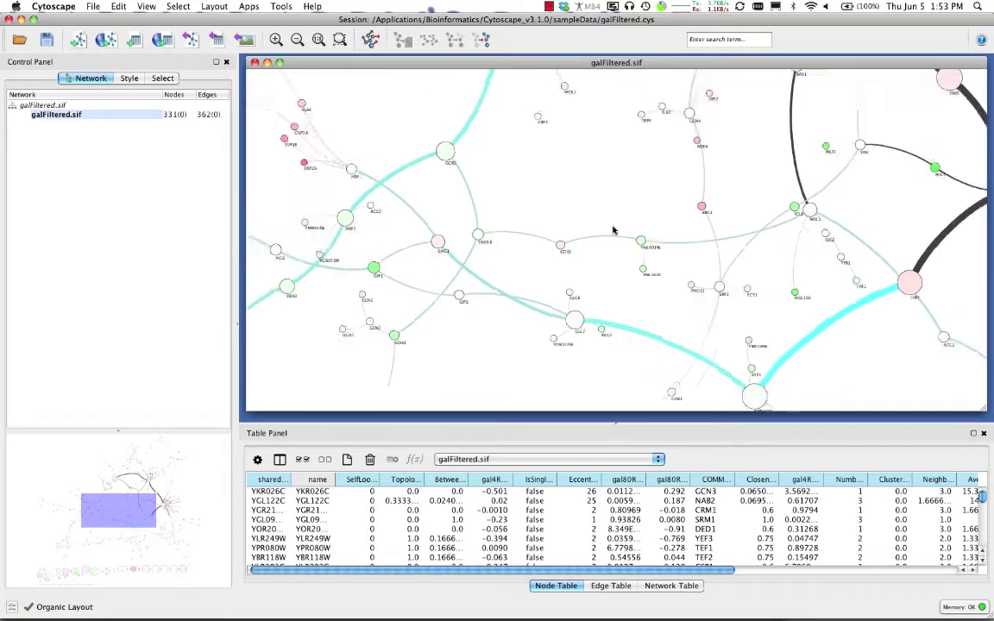
Step: Apply the preferred Prefuse Force Directed layout to the network and inspect the node arrangement closely
left_click(371, 40)
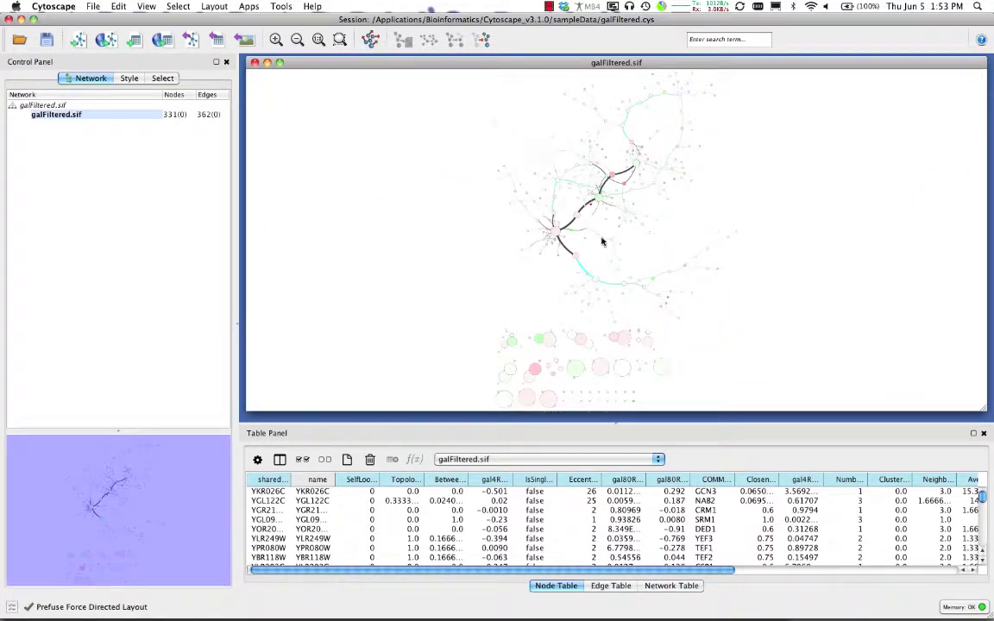
scroll(603, 245, "up", 10)
scroll(602, 242, "down", 2)
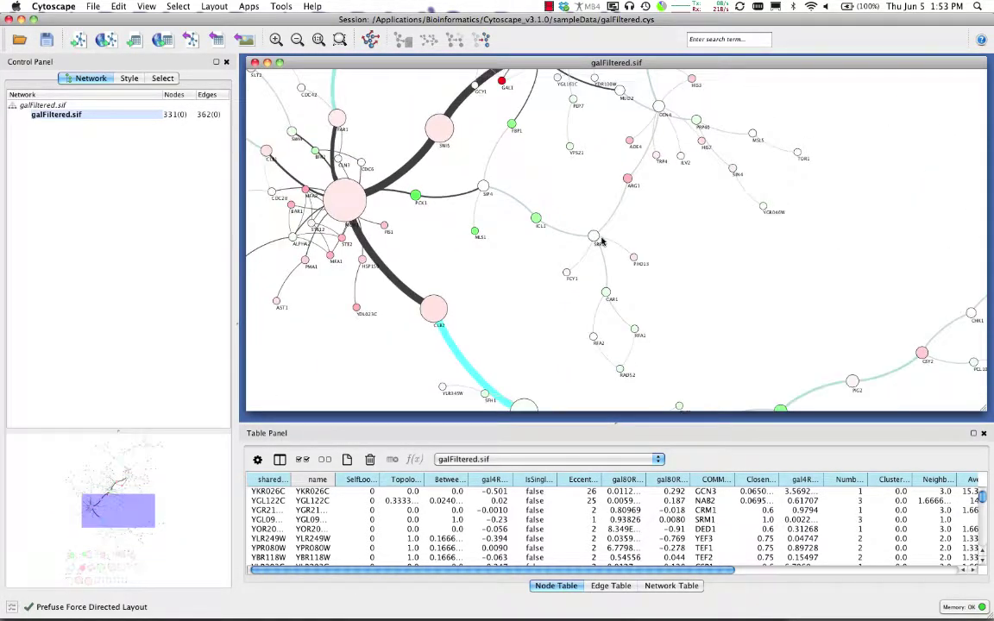
Step: Arrange the network with the Attribute Circle Layout based on the Degree attribute
left_click(218, 6)
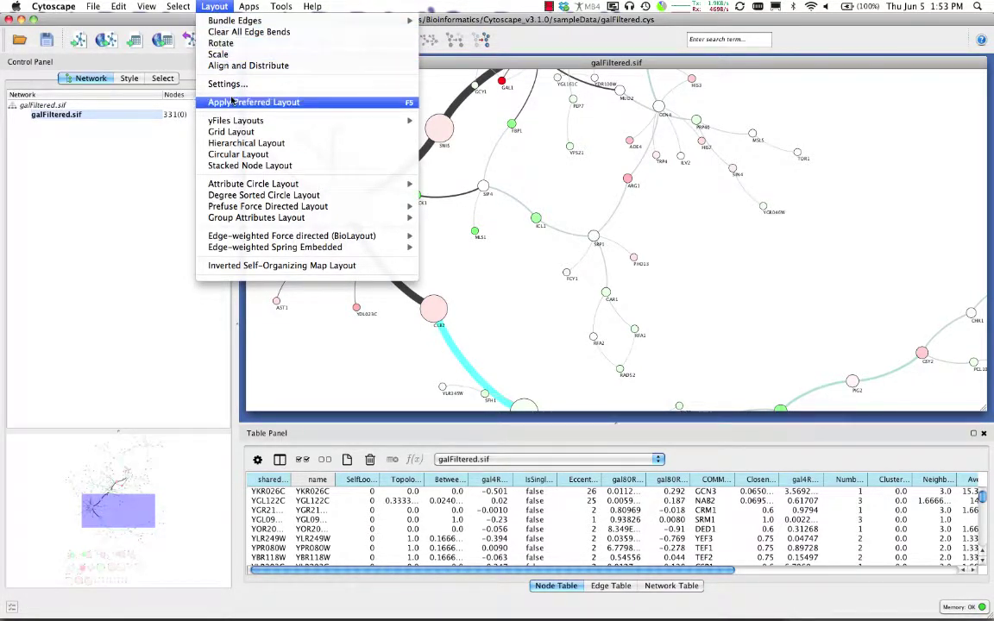
mouse_move(243, 123)
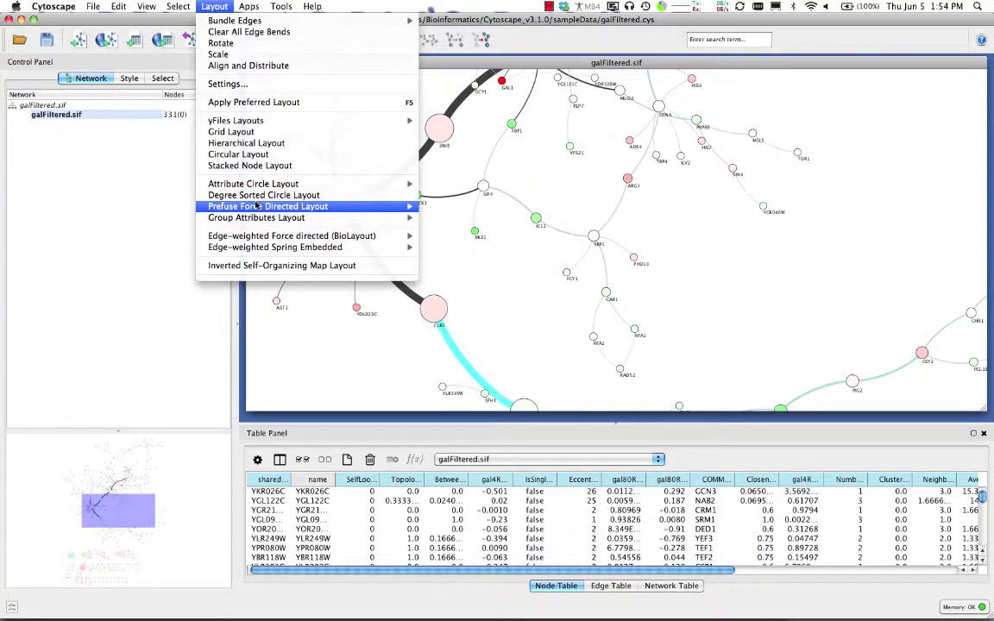
mouse_move(259, 237)
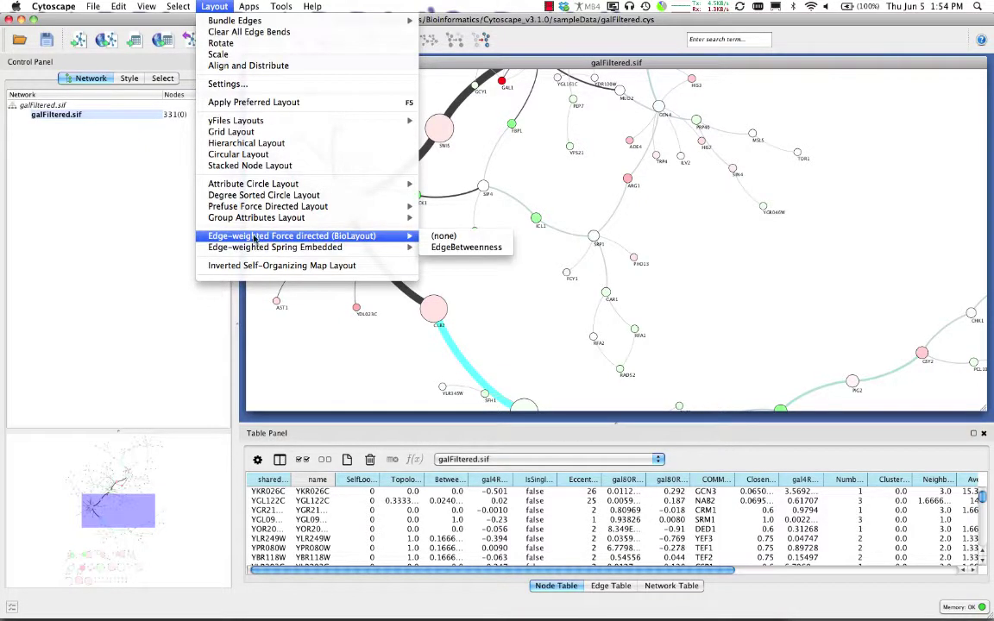
mouse_move(260, 211)
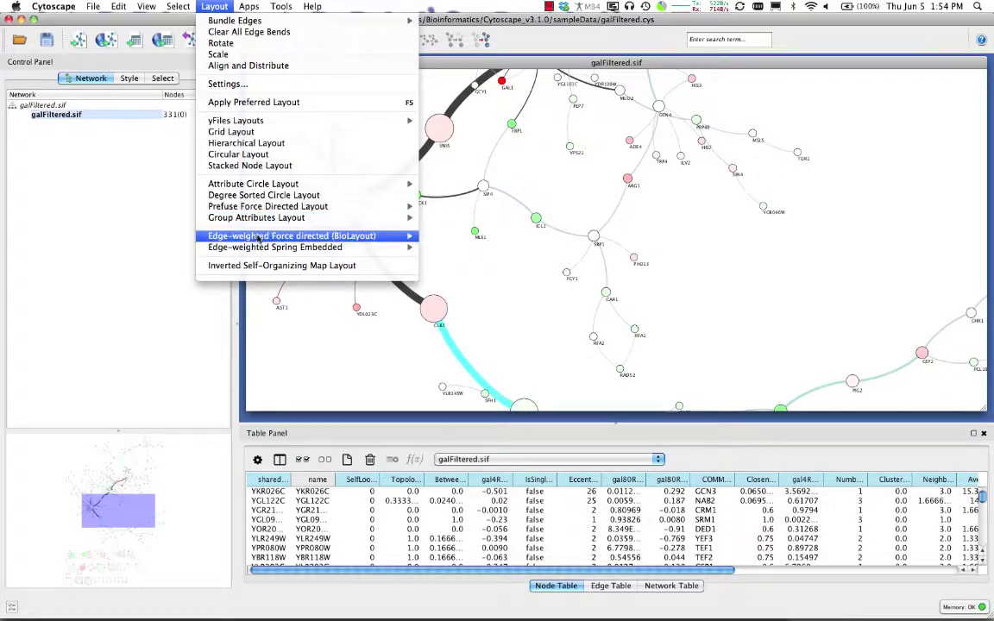
mouse_move(295, 250)
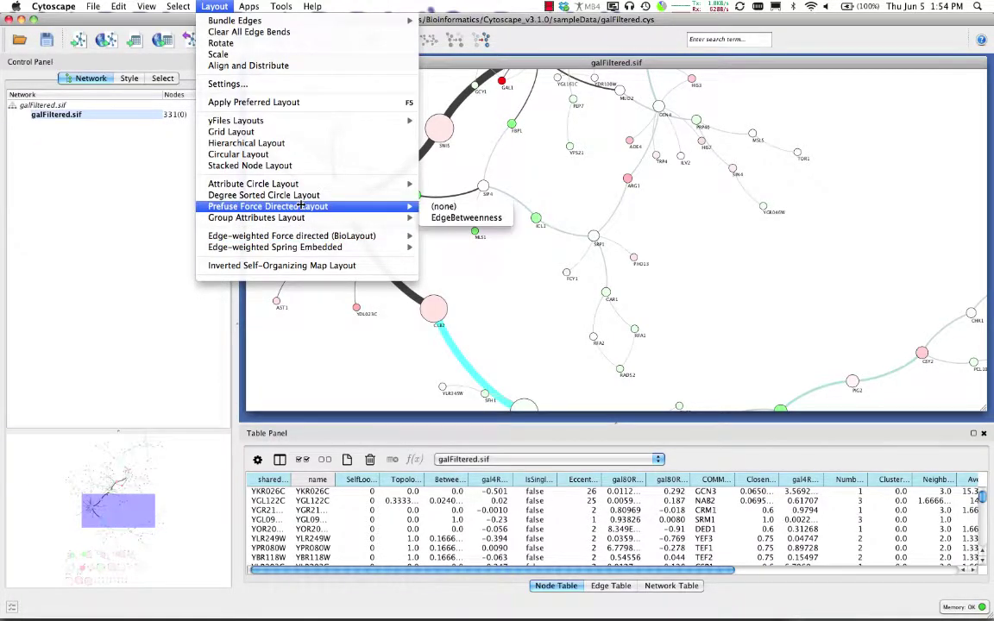
mouse_move(314, 183)
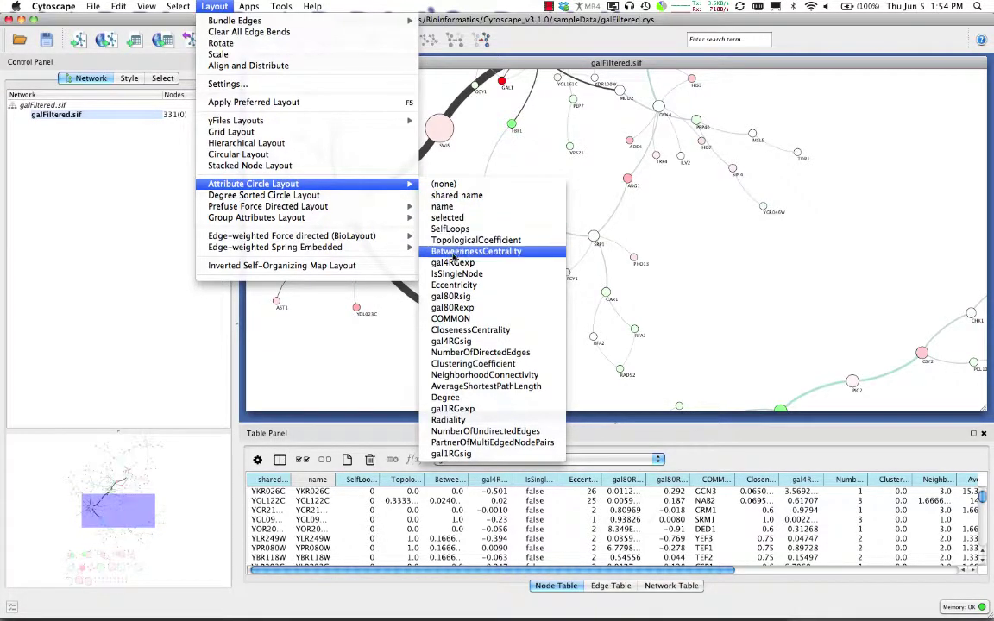
left_click(445, 397)
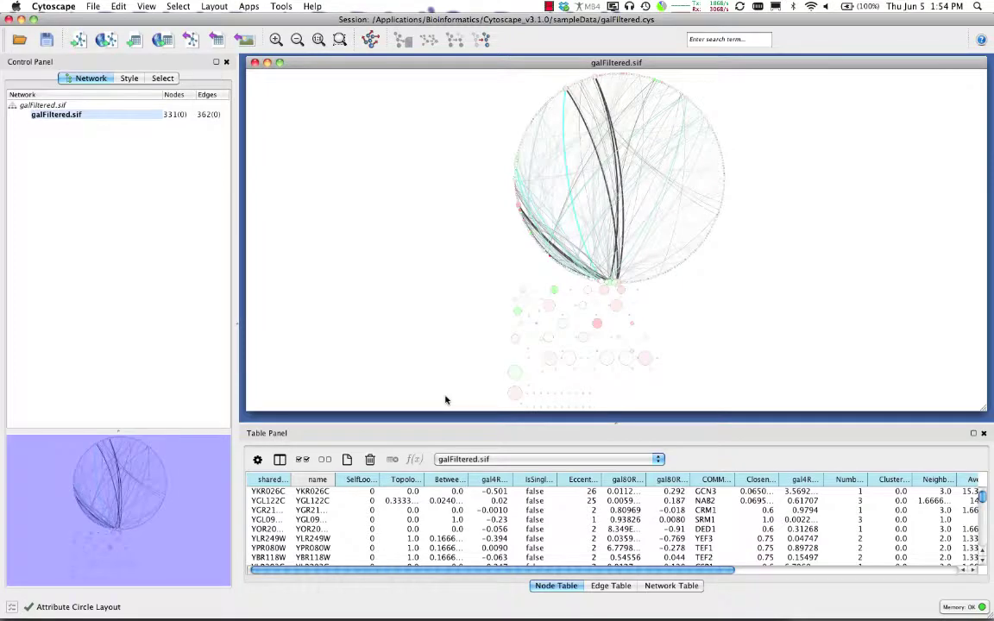
Step: Arrange the network with the Group Attributes Layout, grouping the nodes by Degree
left_click(205, 6)
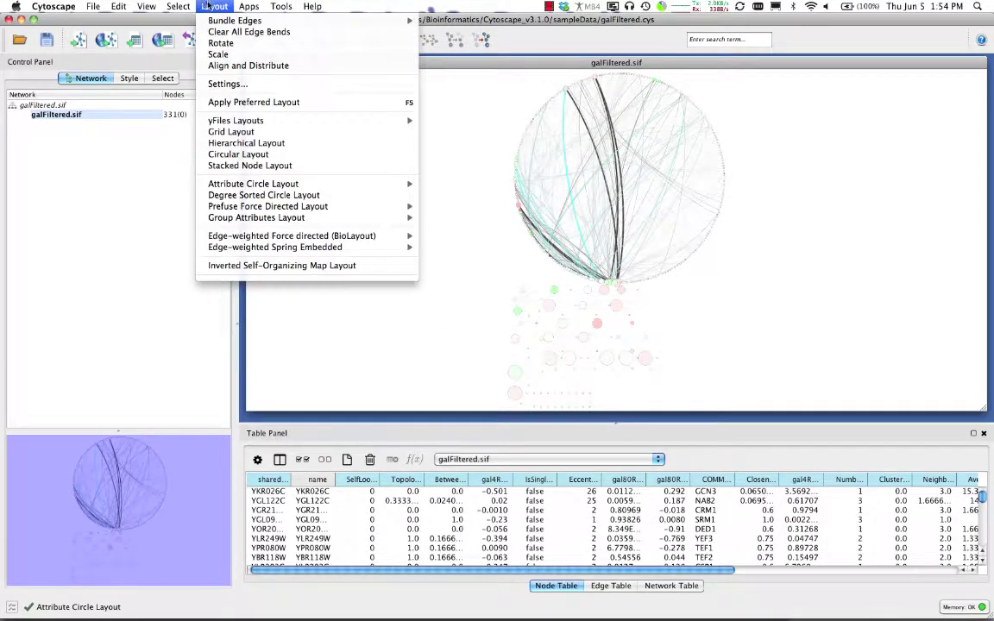
mouse_move(255, 187)
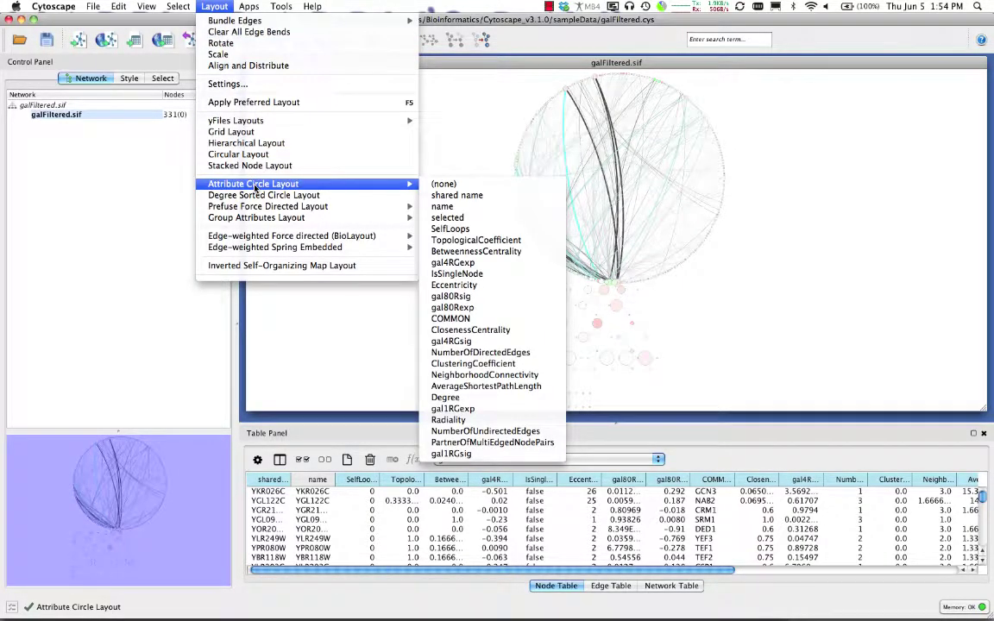
mouse_move(276, 217)
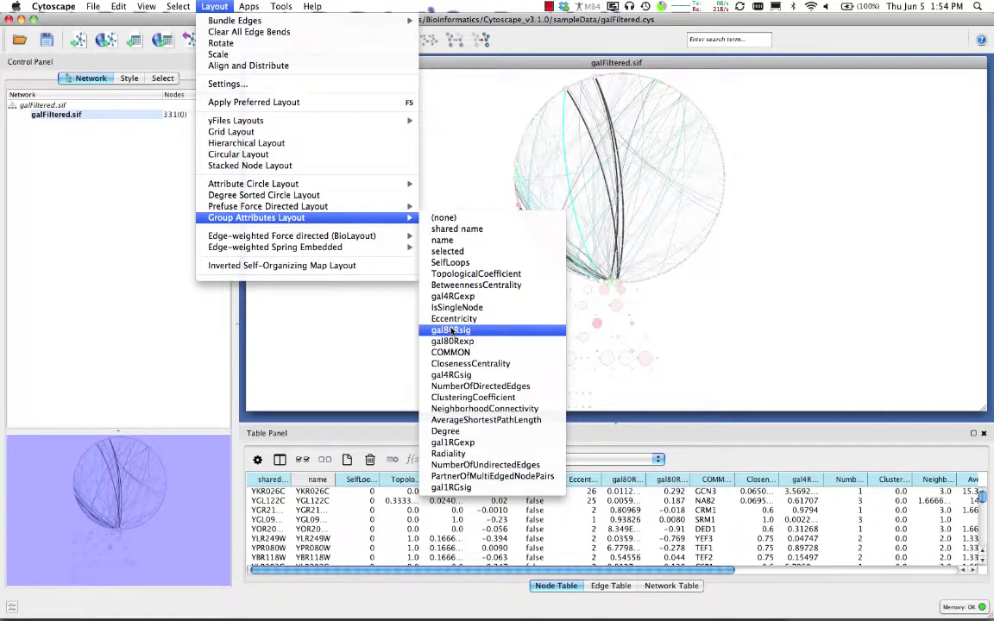
left_click(446, 431)
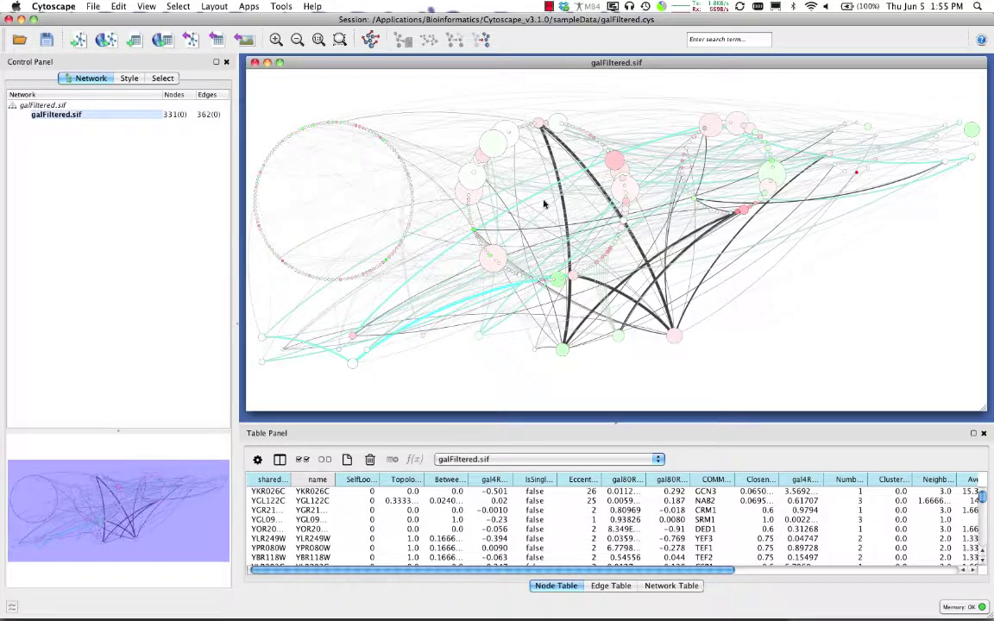
Step: Return the network to the preferred Prefuse Force Directed layout
left_click(214, 6)
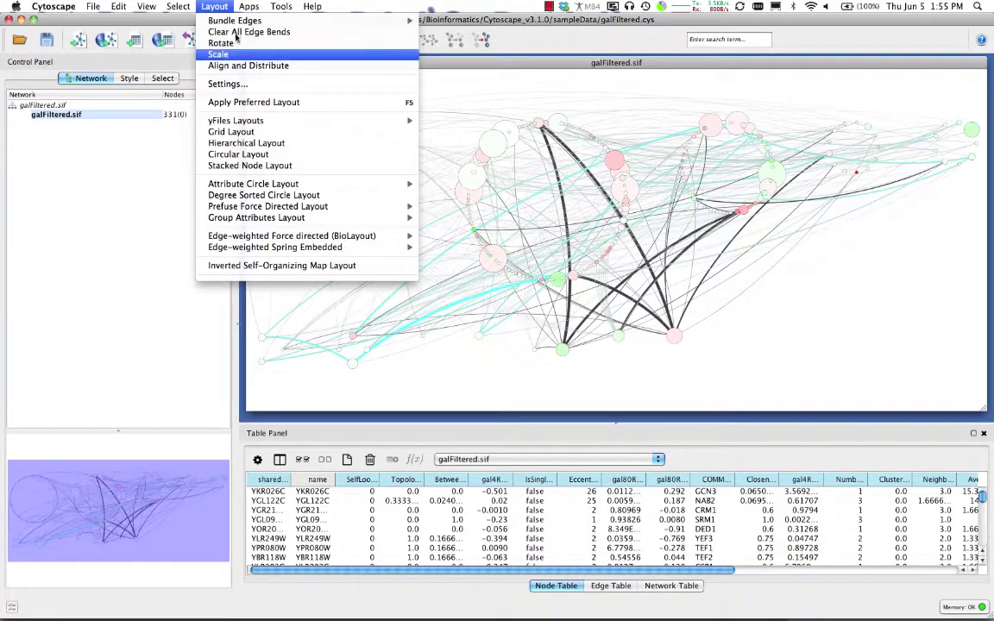
key("Escape")
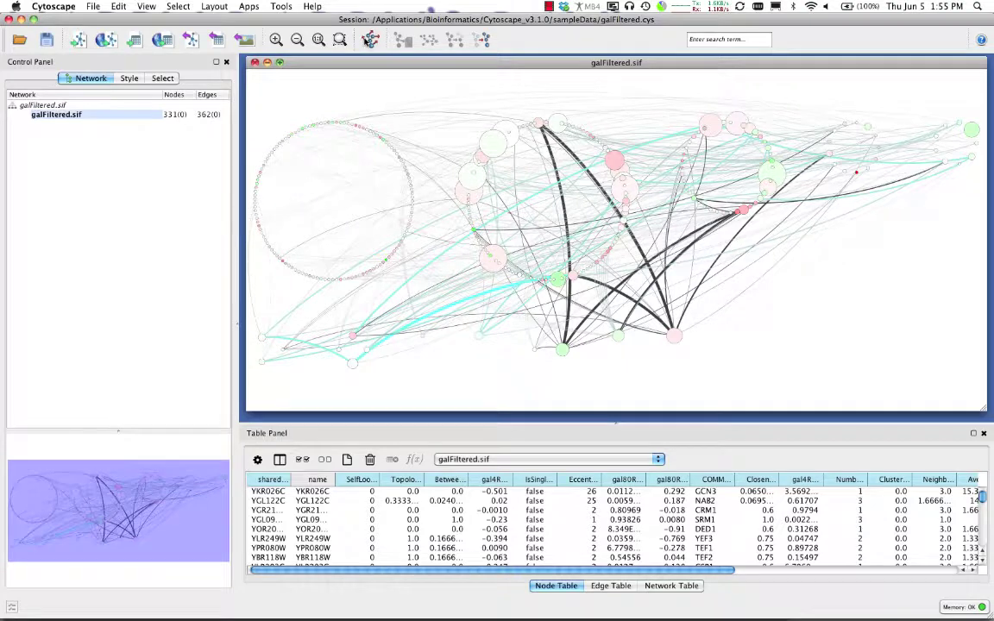
Step: Select the node cluster around MCM1, rotate only the selected nodes slightly, and scale them slightly above 1 along both axes
left_click(216, 6)
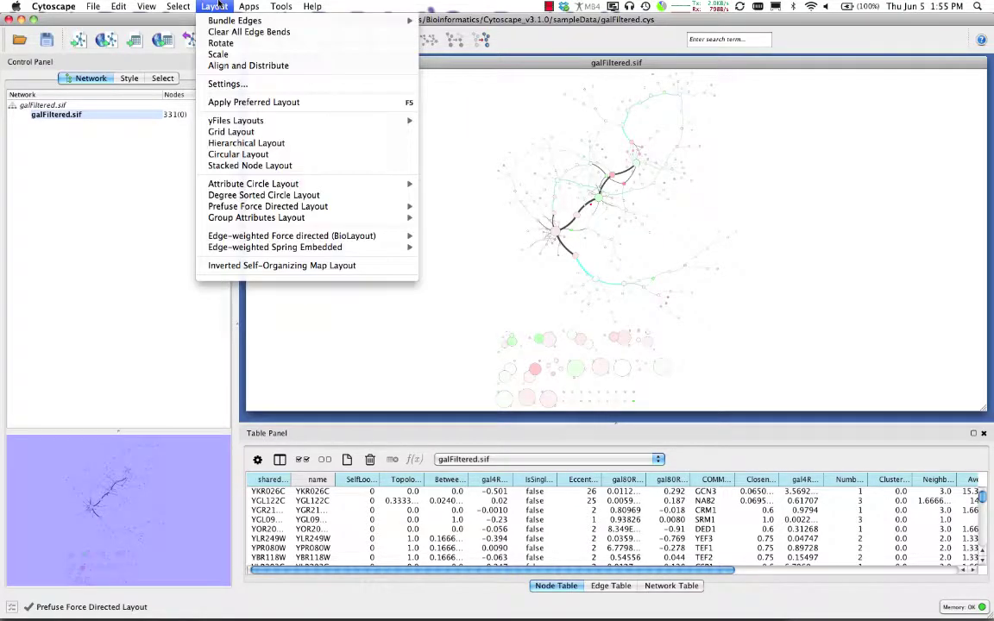
left_click(216, 6)
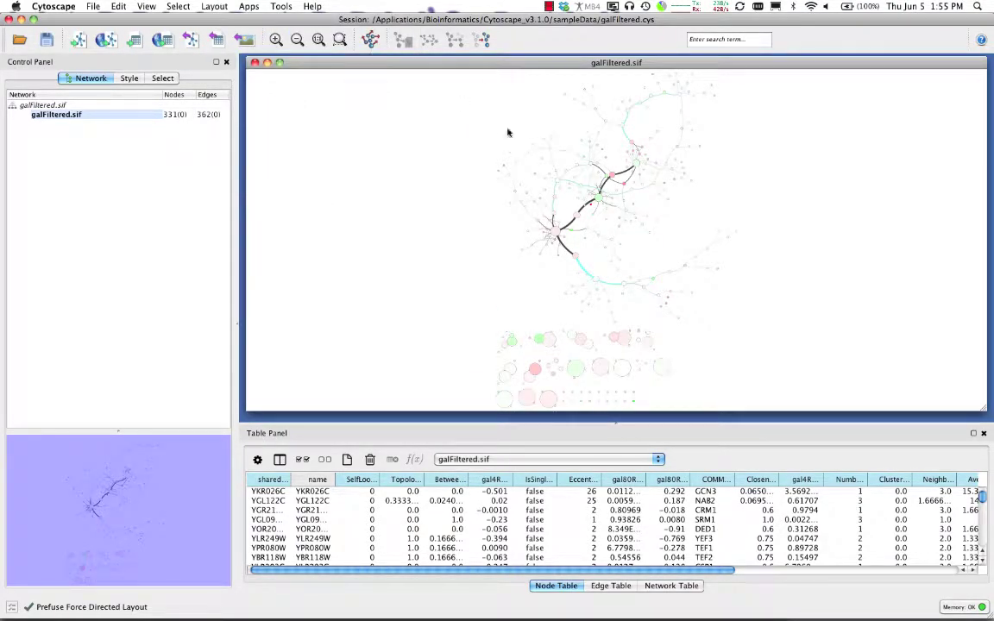
scroll(572, 195, "up", 10)
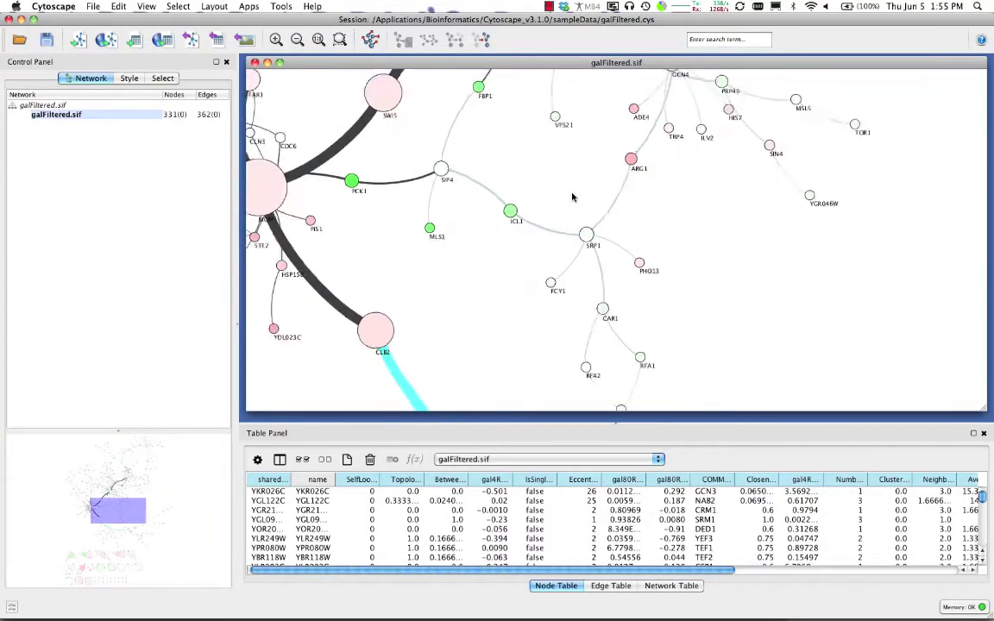
scroll(572, 196, "down", 3)
left_click_drag(261, 120, 500, 302)
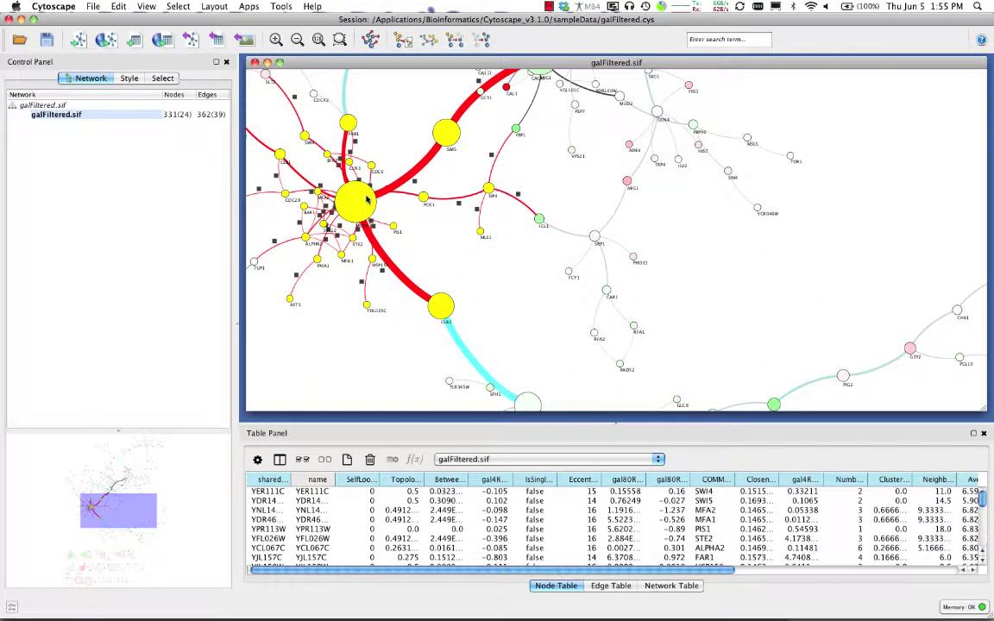
left_click(213, 6)
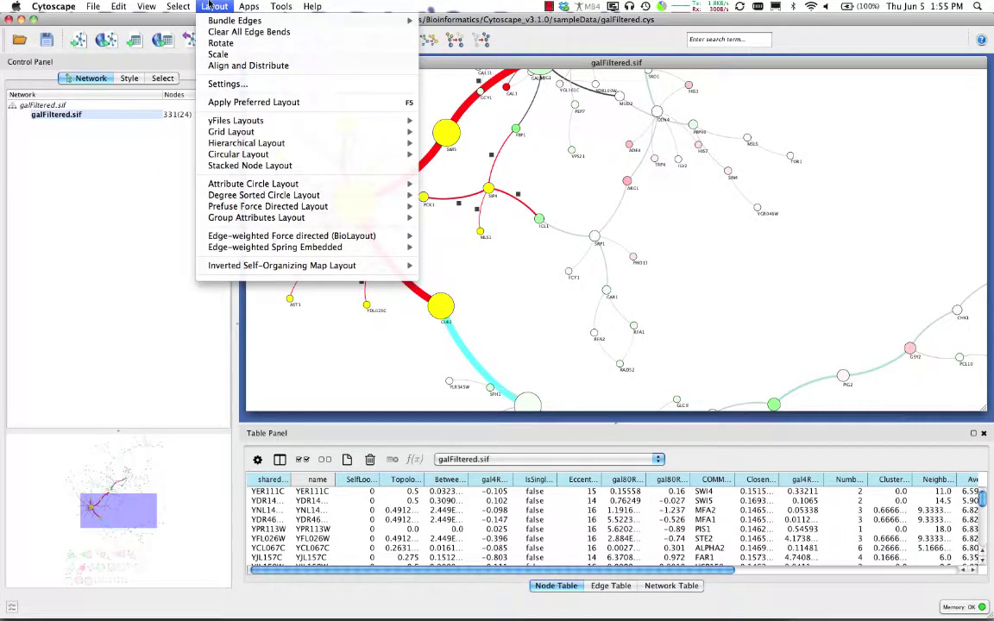
left_click(220, 43)
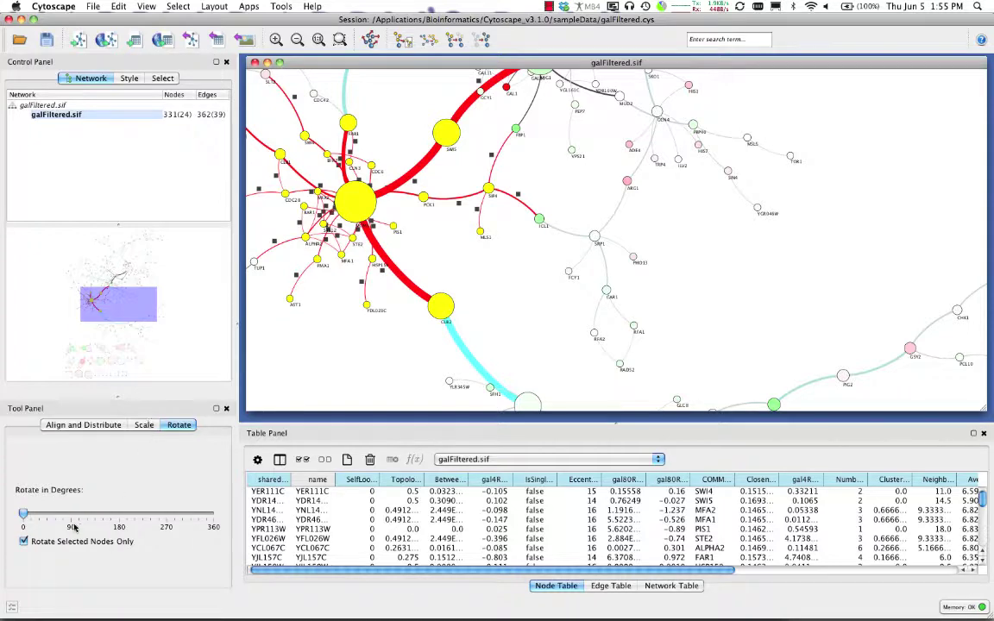
left_click_drag(23, 514, 18, 466)
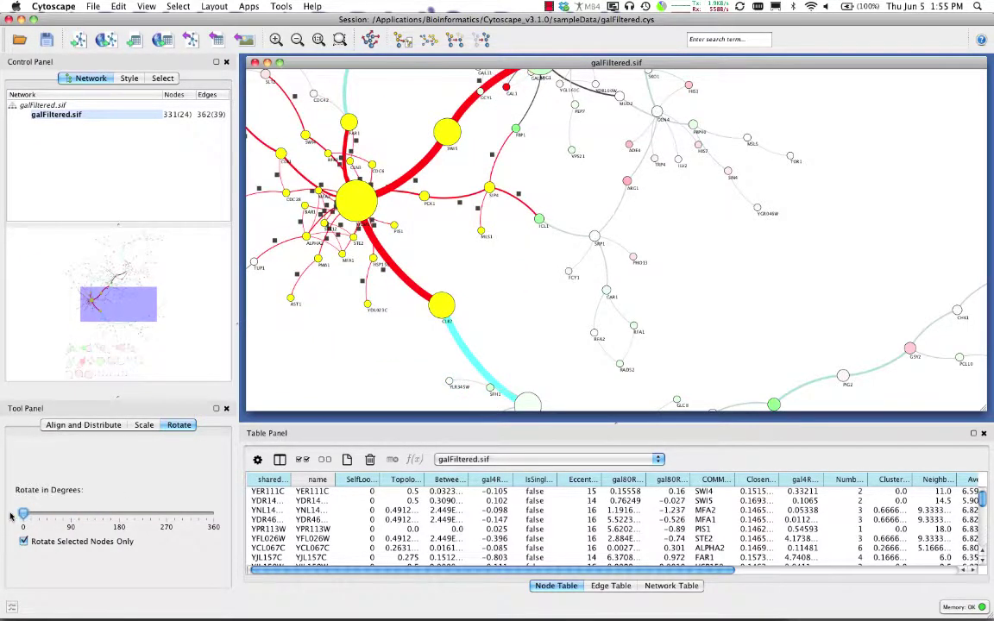
left_click(142, 426)
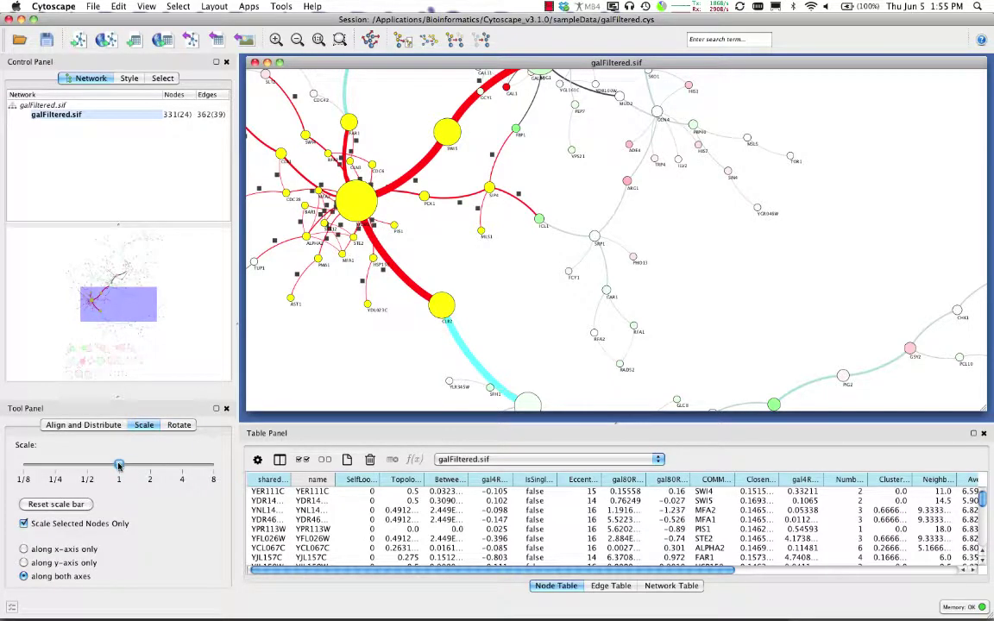
mouse_move(119, 466)
left_mouse_down()
mouse_move(149, 466)
mouse_move(77, 466)
mouse_move(139, 466)
mouse_move(122, 466)
left_mouse_up()
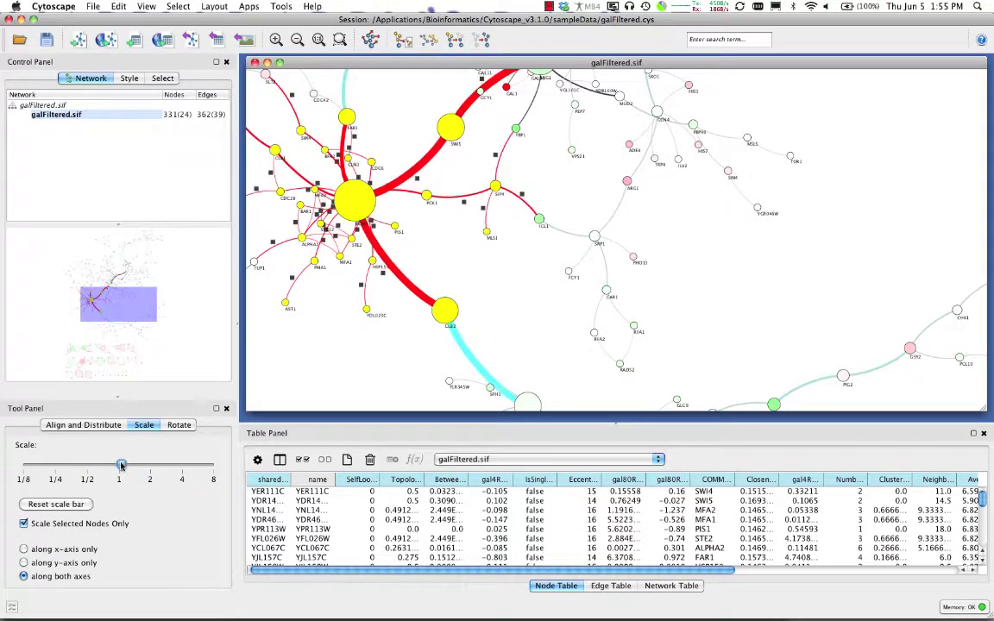
Step: Align the selected nodes around MCM1 along their left edges and along their top edges
left_click(79, 424)
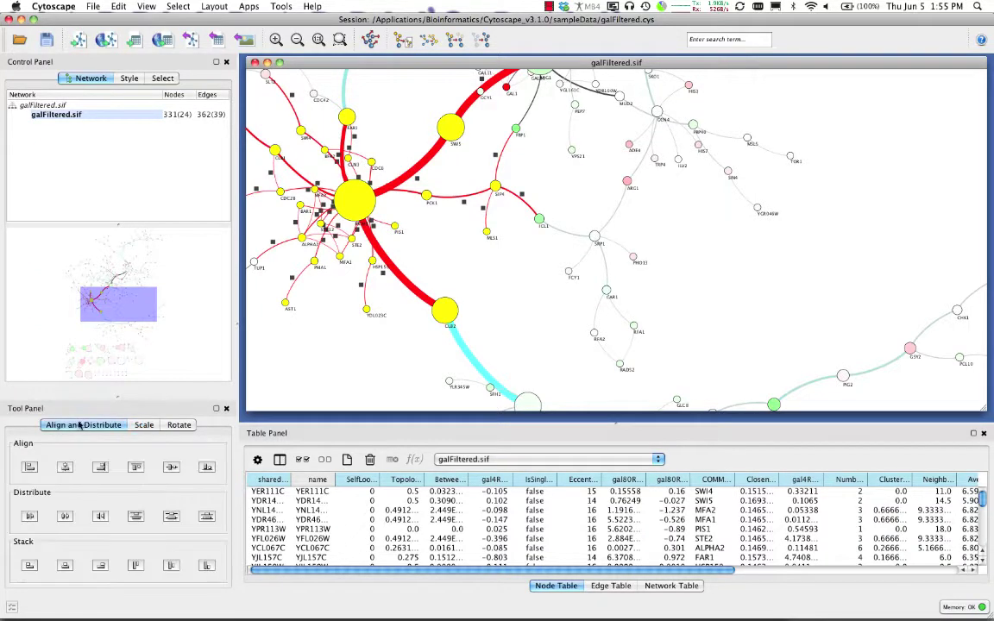
left_click(30, 468)
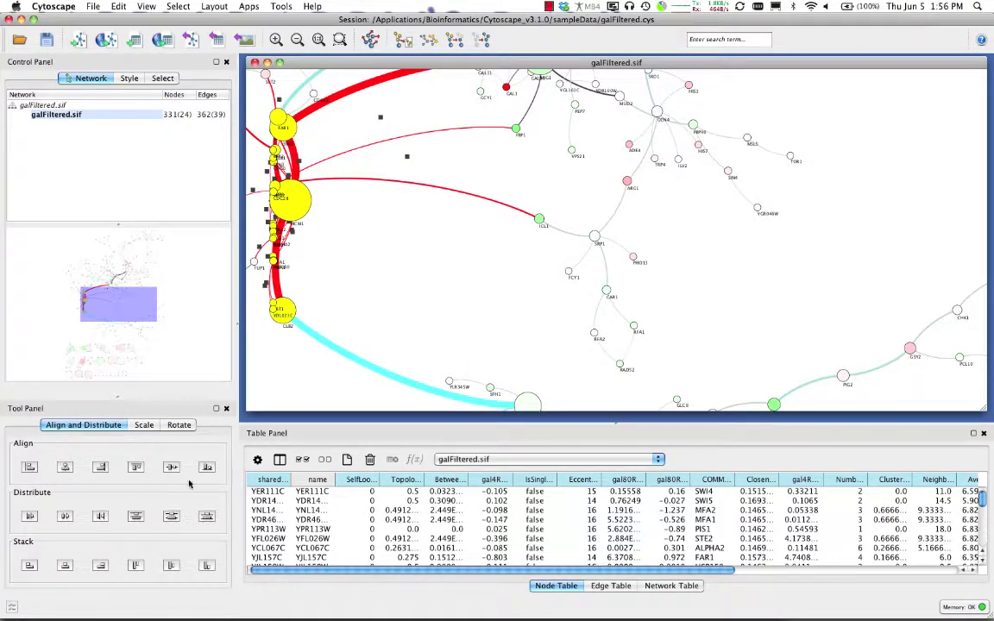
left_click(136, 468)
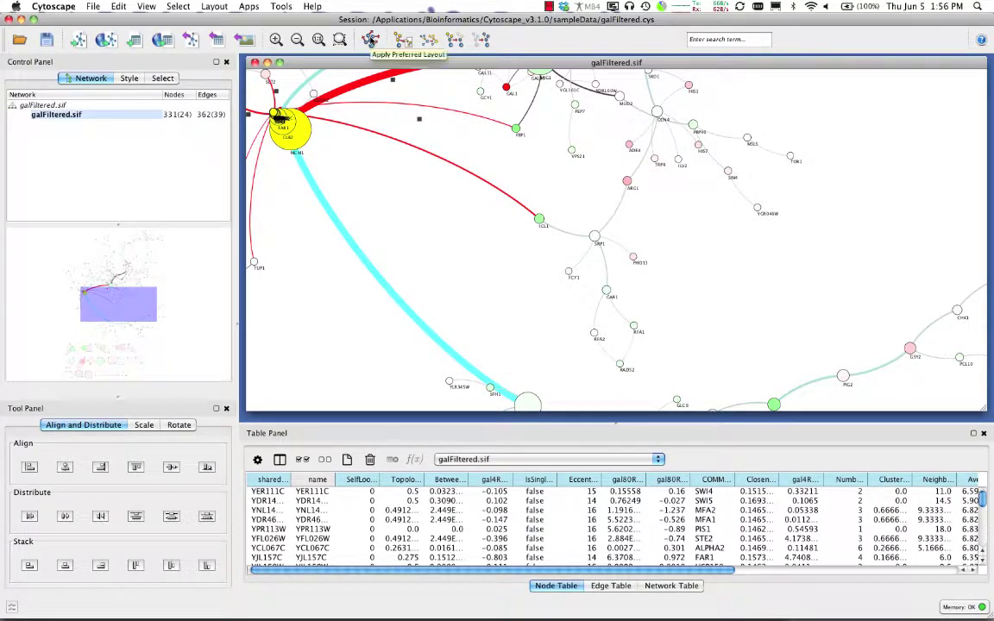
Step: Rearrange the network with the preferred Prefuse Force Directed layout and clear the node selection
left_click(371, 41)
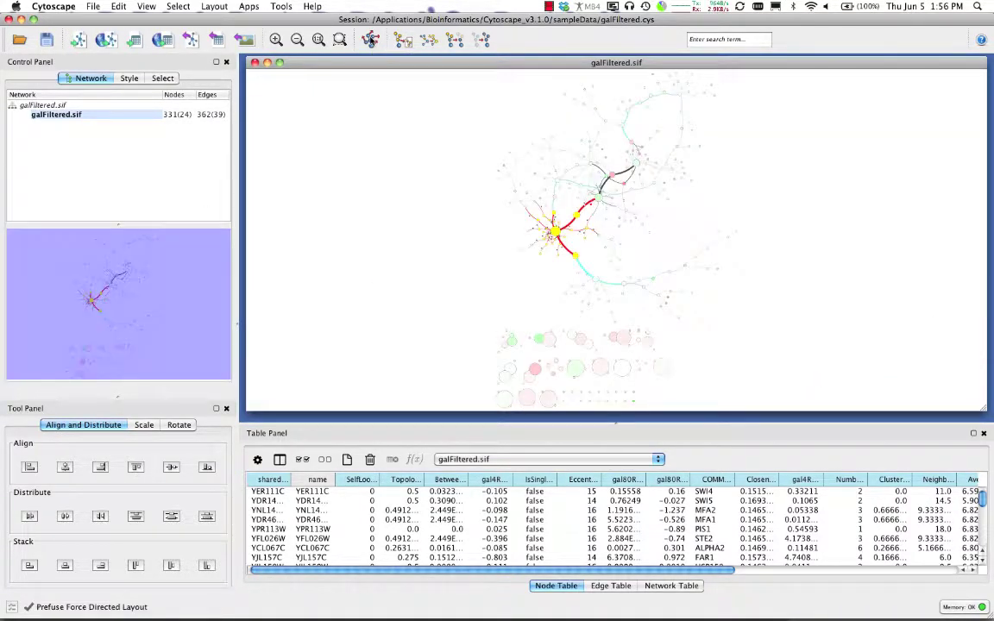
scroll(595, 270, "up", 5)
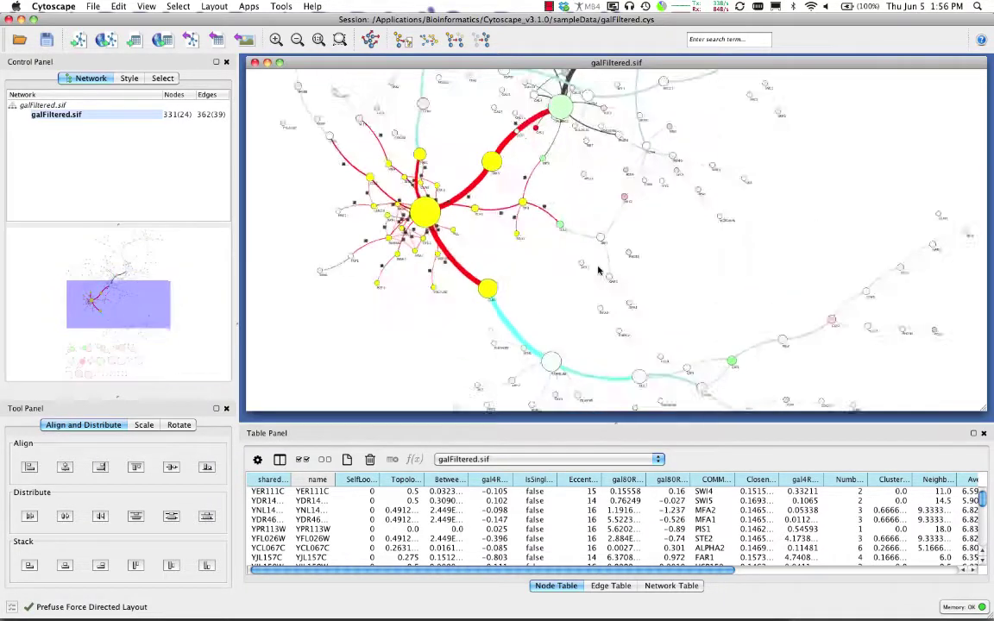
scroll(599, 270, "up", 2)
left_click(216, 6)
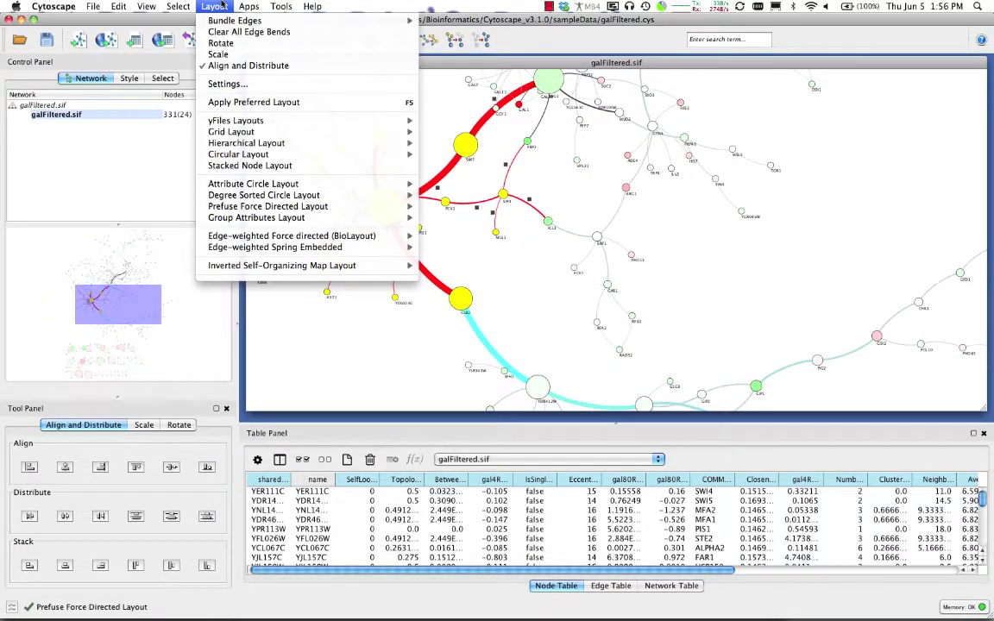
left_click(222, 6)
left_click(455, 227)
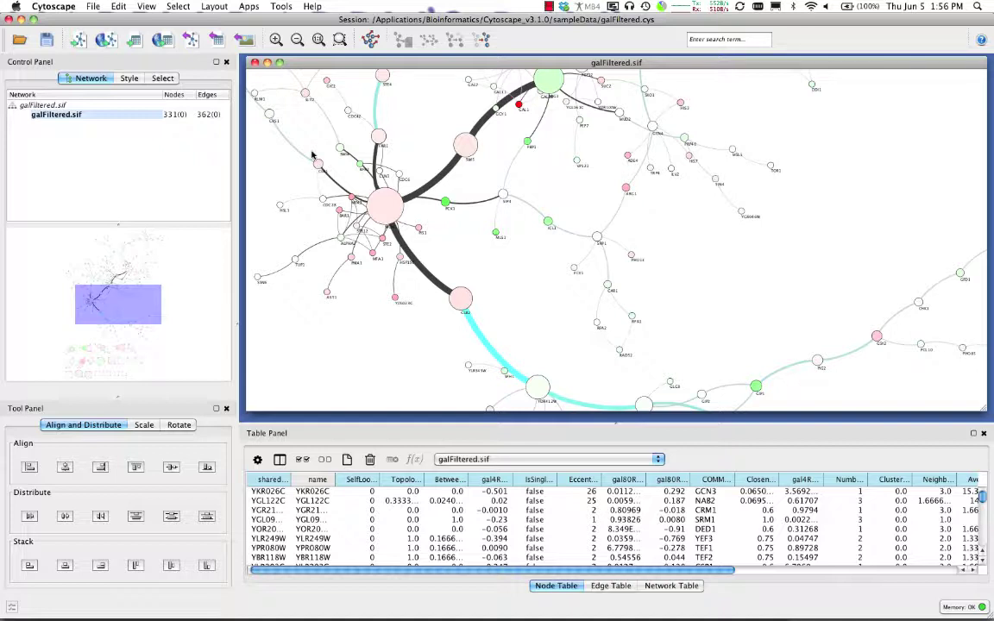
Step: Search the network for r* and examine where the matching nodes lie in the layout
left_click(705, 39)
left_click(704, 40)
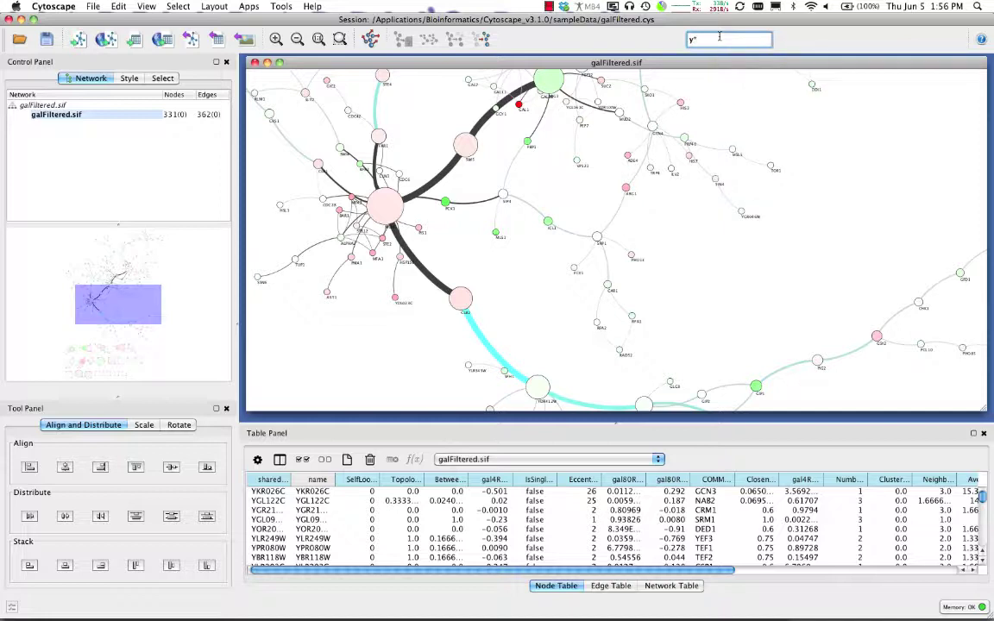
key("Return")
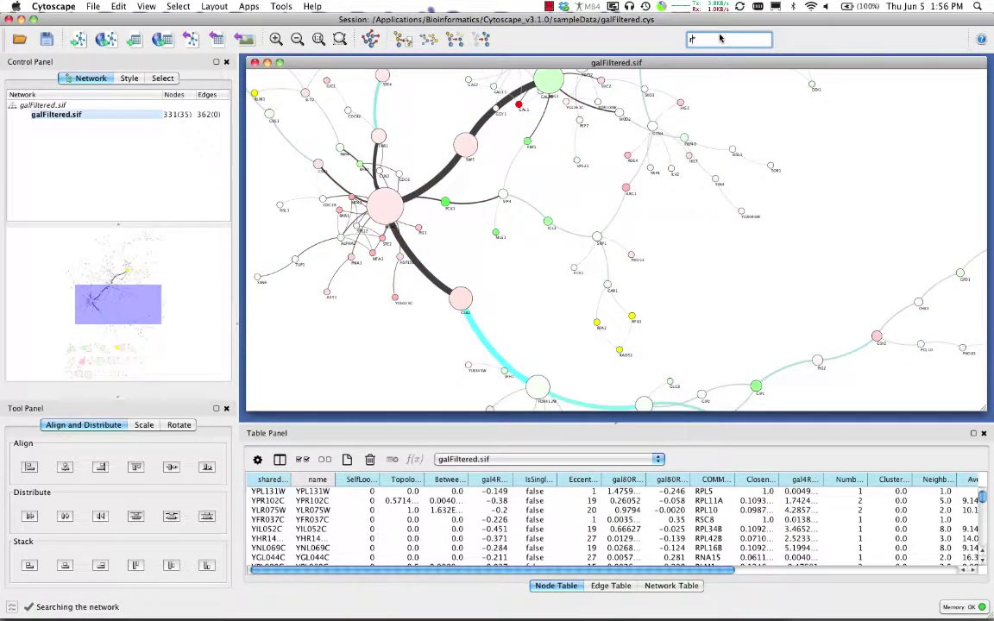
scroll(604, 341, "up", 3)
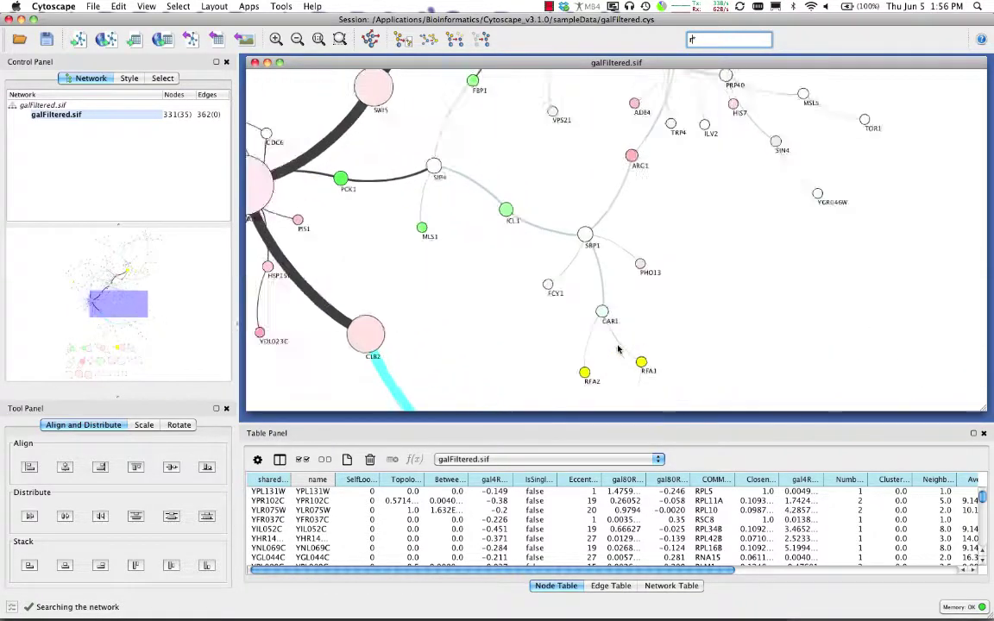
scroll(618, 345, "down", 3)
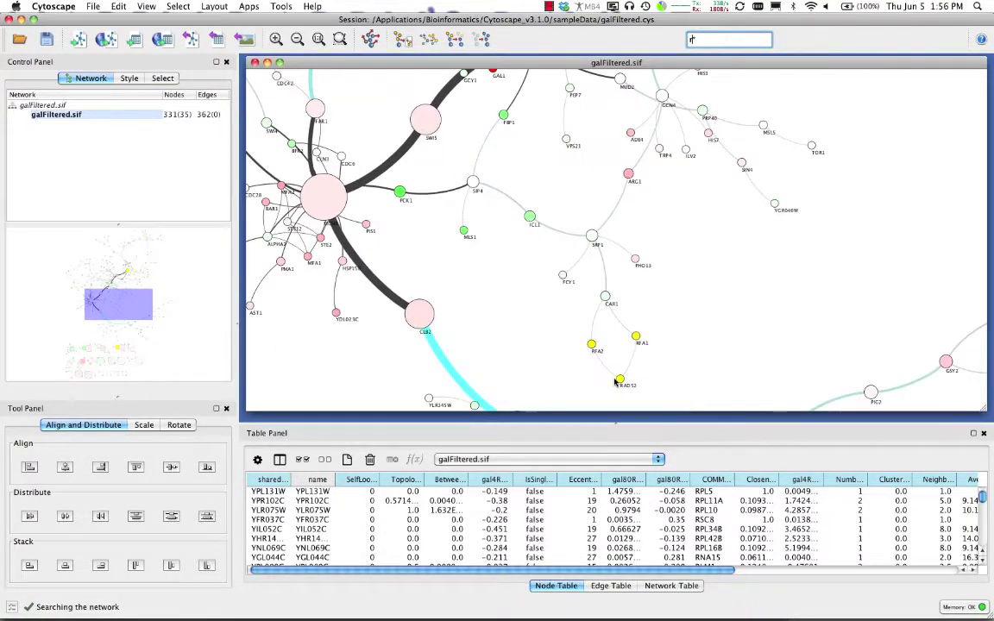
scroll(618, 382, "down", 1)
scroll(617, 383, "up", 1)
scroll(616, 383, "down", 1)
scroll(615, 382, "up", 1)
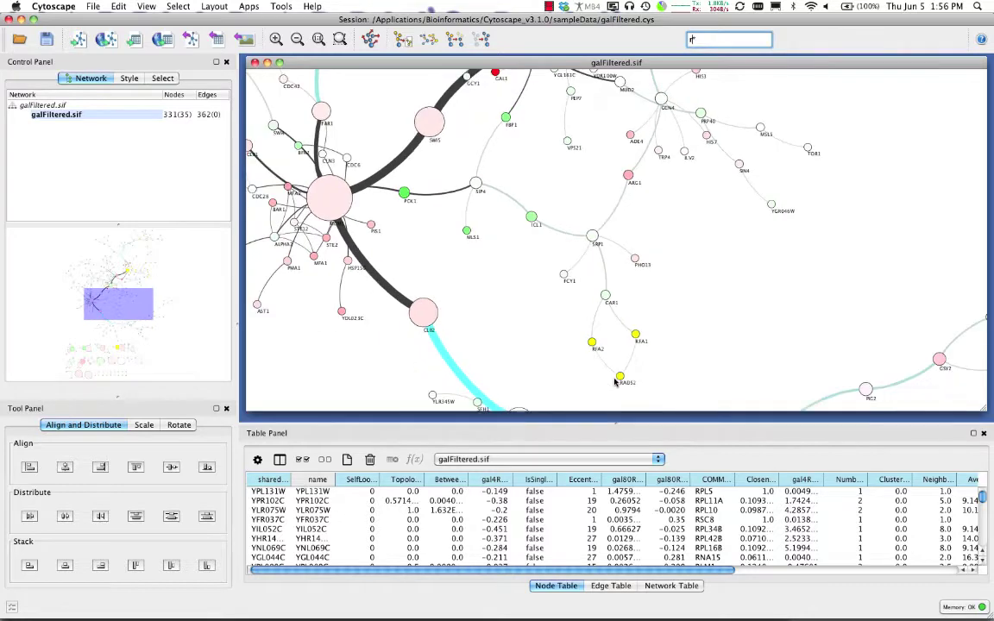
scroll(458, 302, "down", 5)
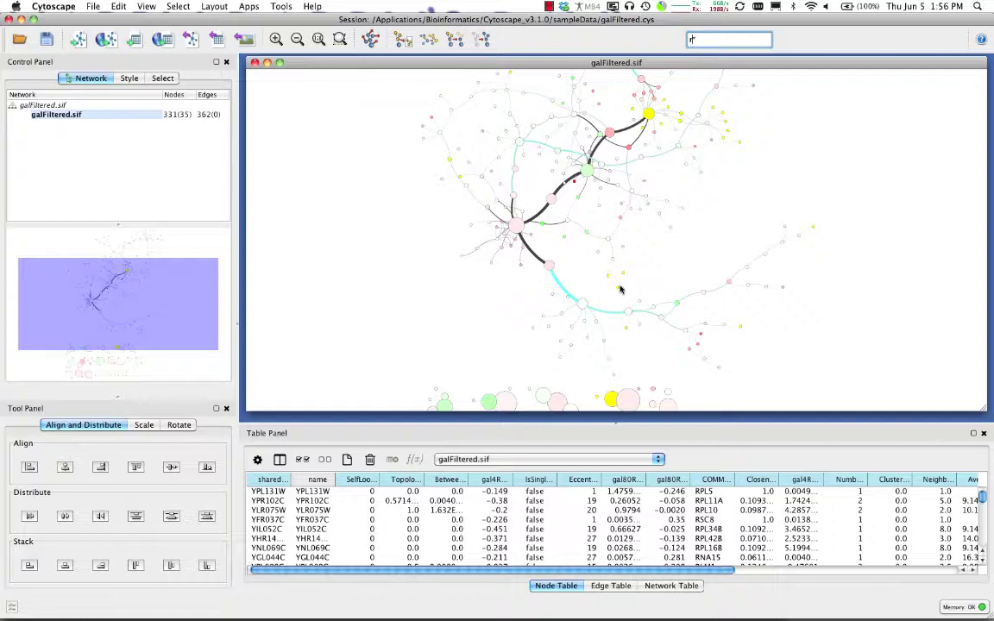
Step: Select the RFA1, RFA2 and RAD52 nodes, fit the view to them, and clear the selection
left_click_drag(630, 291, 591, 266)
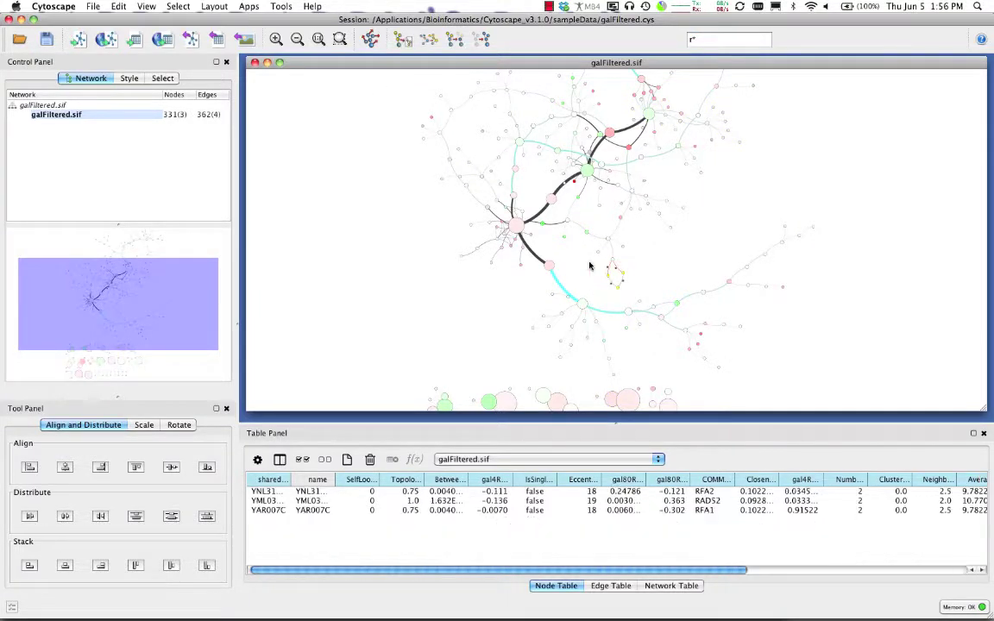
left_click(341, 40)
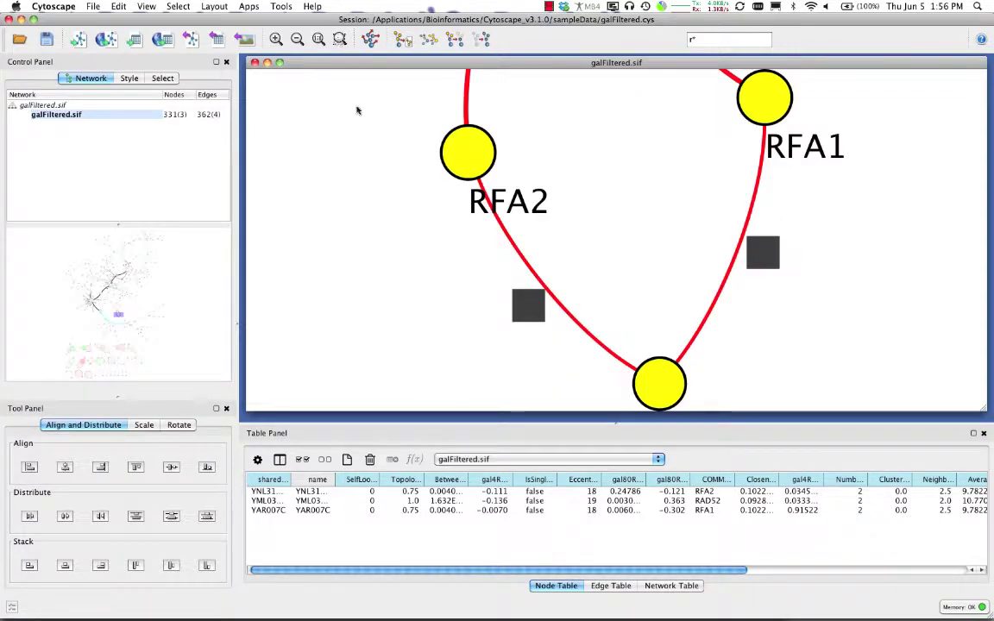
left_click(366, 201)
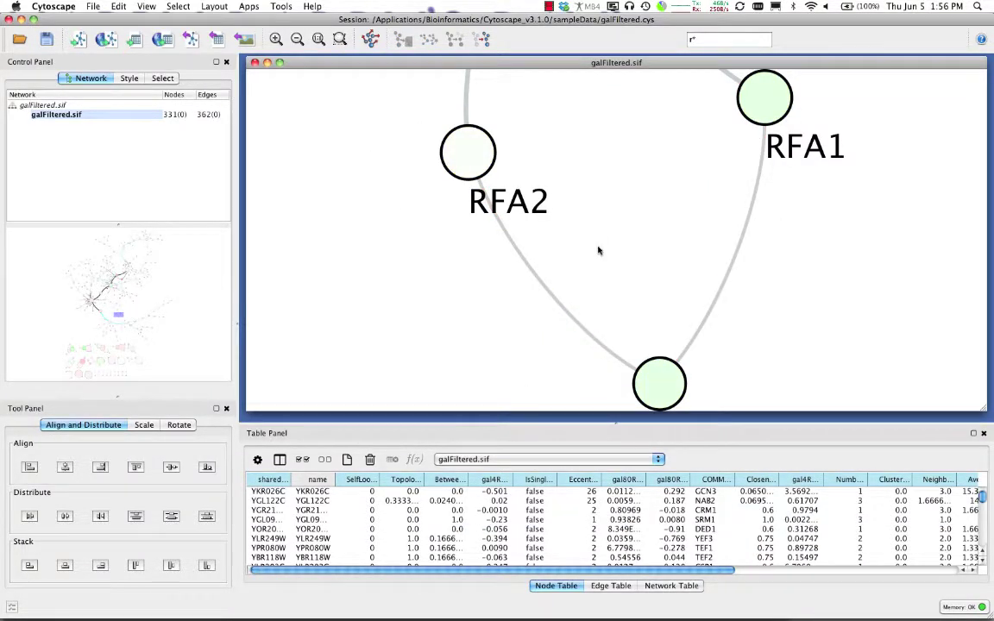
Step: Create a new network from the node cluster around MCM1, using the selected nodes and selected edges
scroll(600, 251, "down", 5)
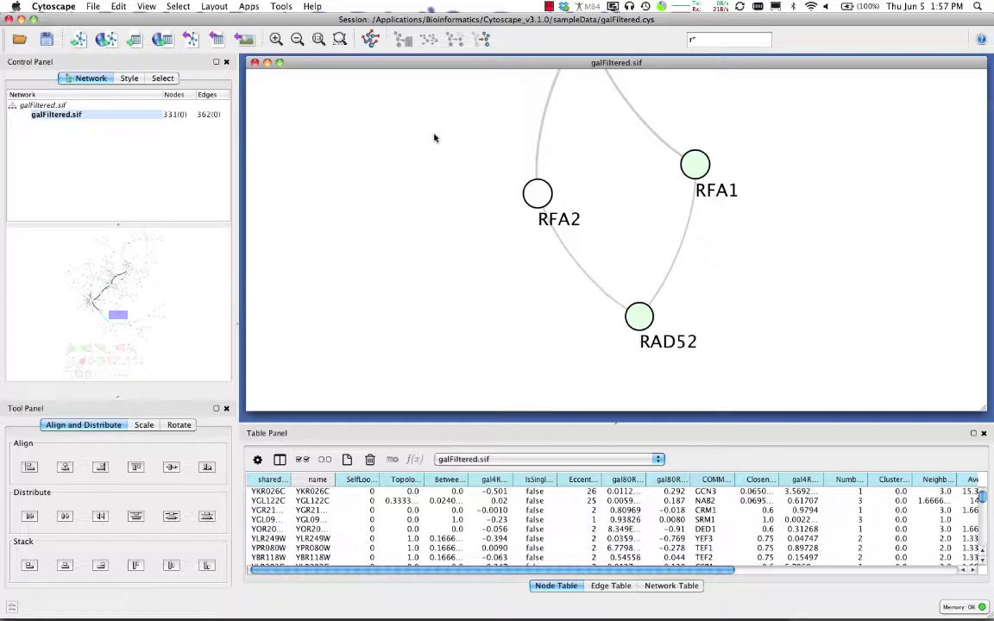
scroll(434, 138, "down", 10)
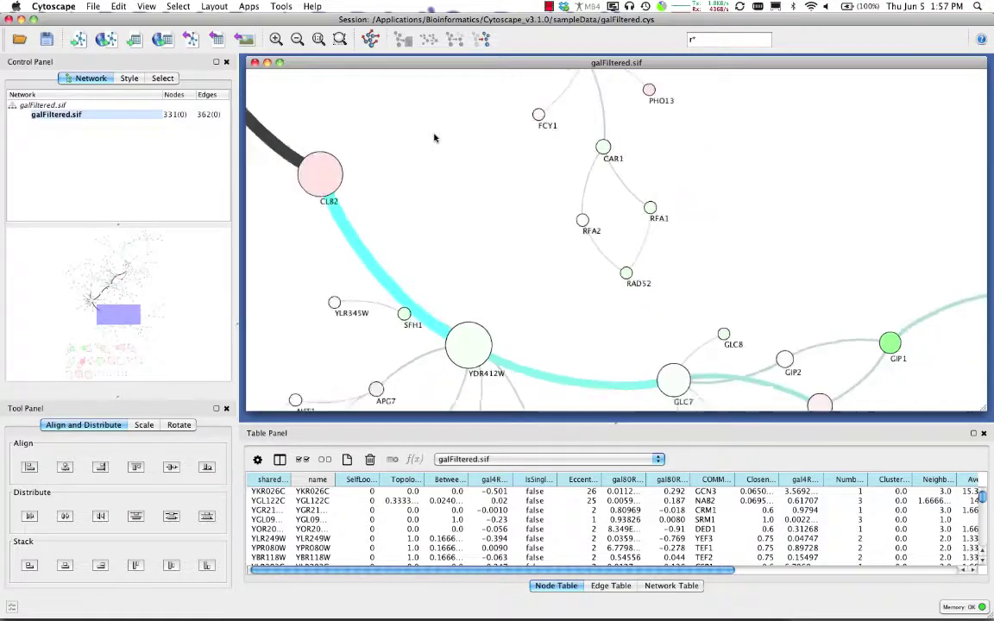
scroll(434, 138, "up", 2)
scroll(435, 138, "up", 2)
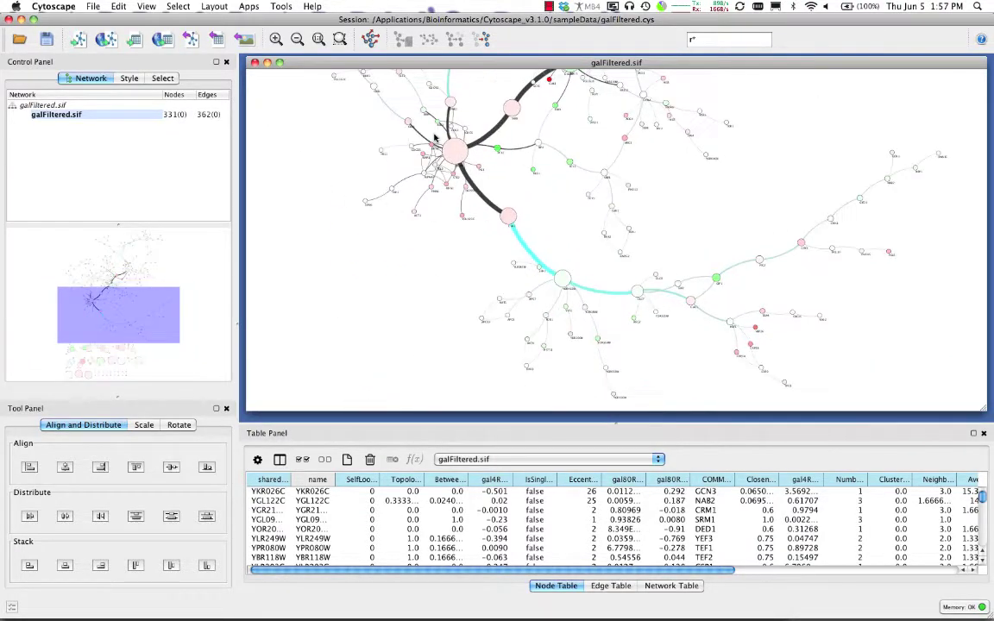
left_click_drag(369, 103, 513, 176)
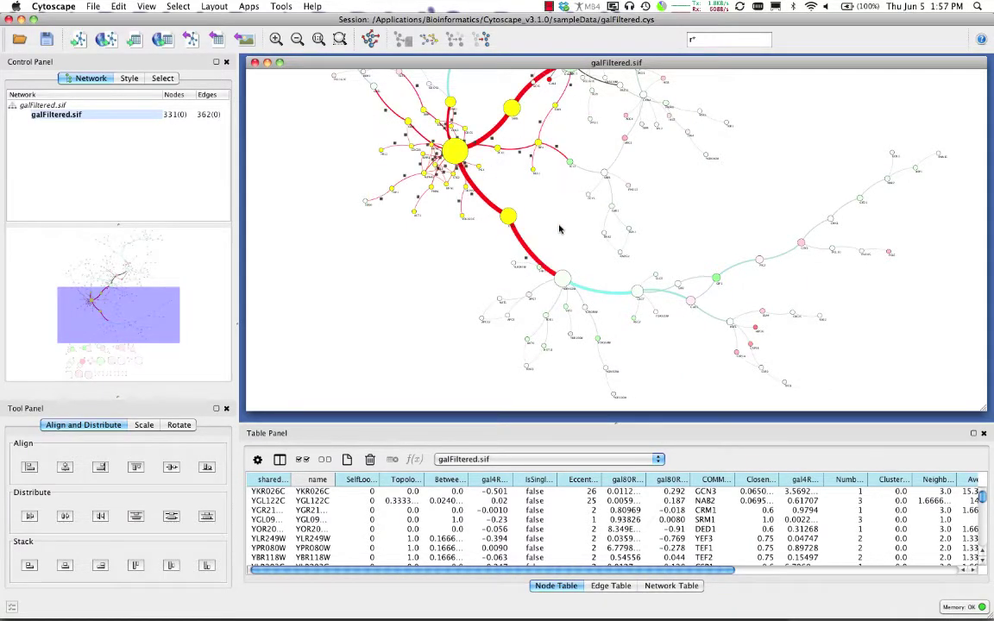
left_click(93, 6)
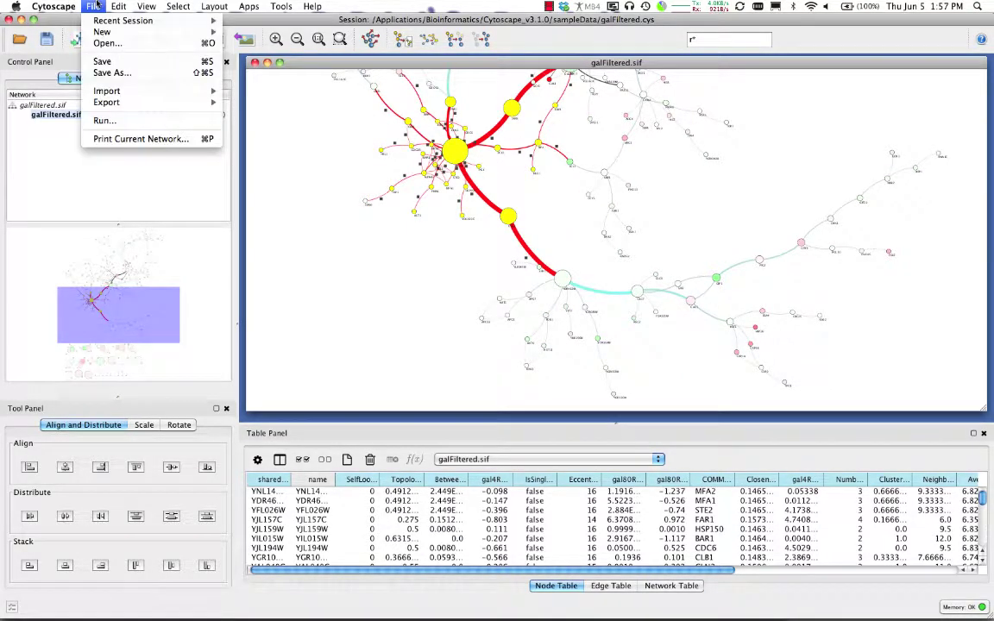
mouse_move(121, 32)
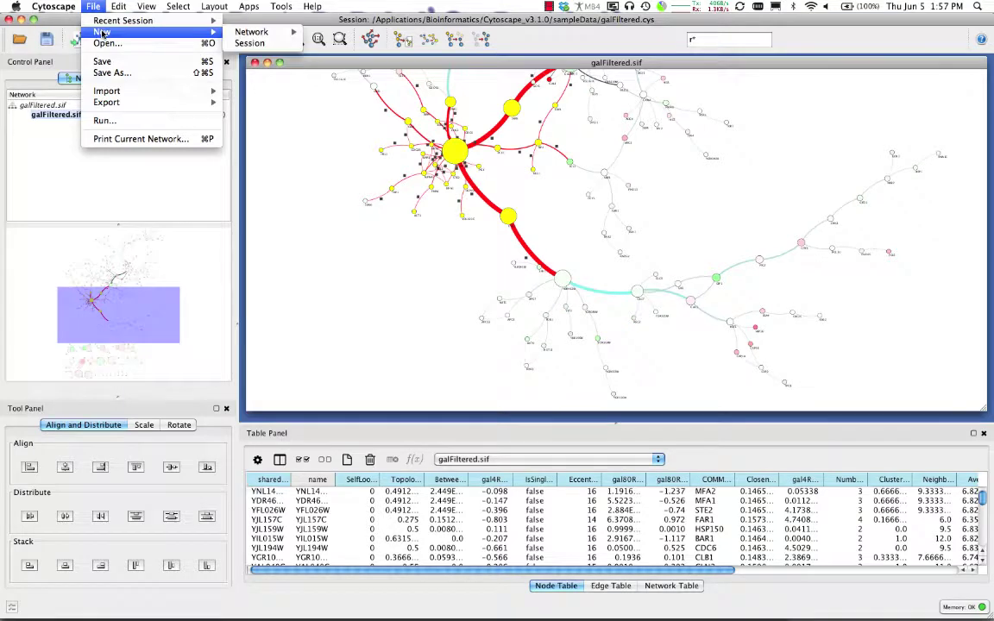
mouse_move(250, 32)
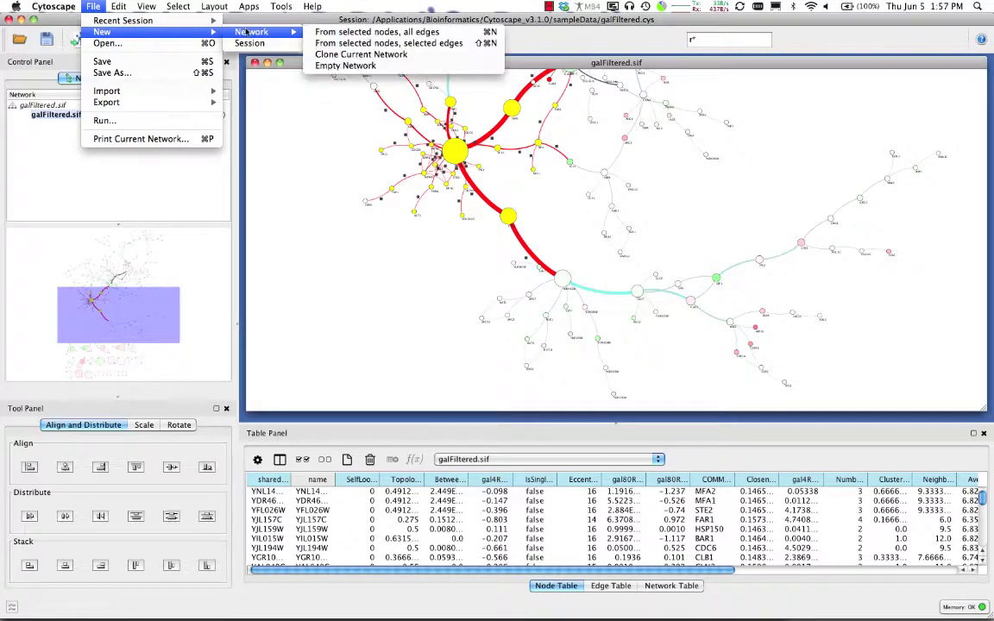
left_click(363, 43)
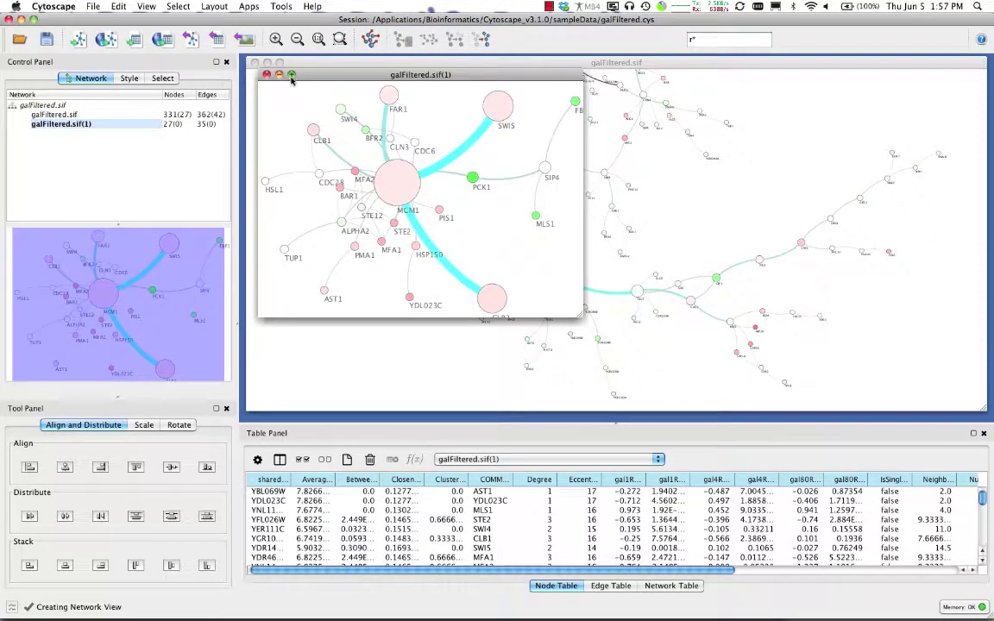
Step: Apply the preferred Prefuse Force Directed layout to the maximized subnetwork and move the SWI5 node outward, away from MCM1
left_click(291, 76)
left_click(371, 40)
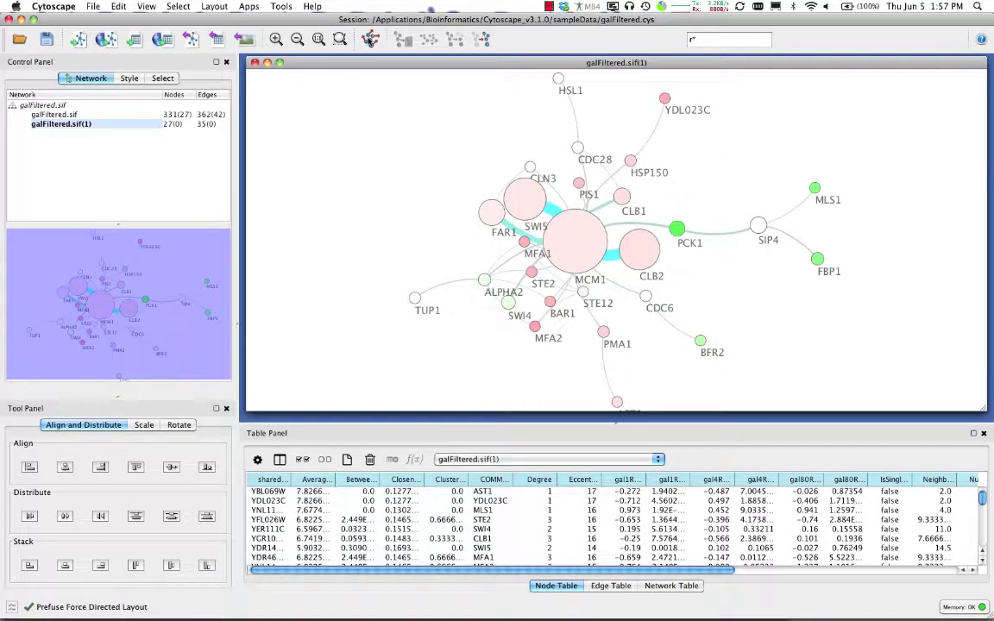
left_click_drag(518, 195, 431, 140)
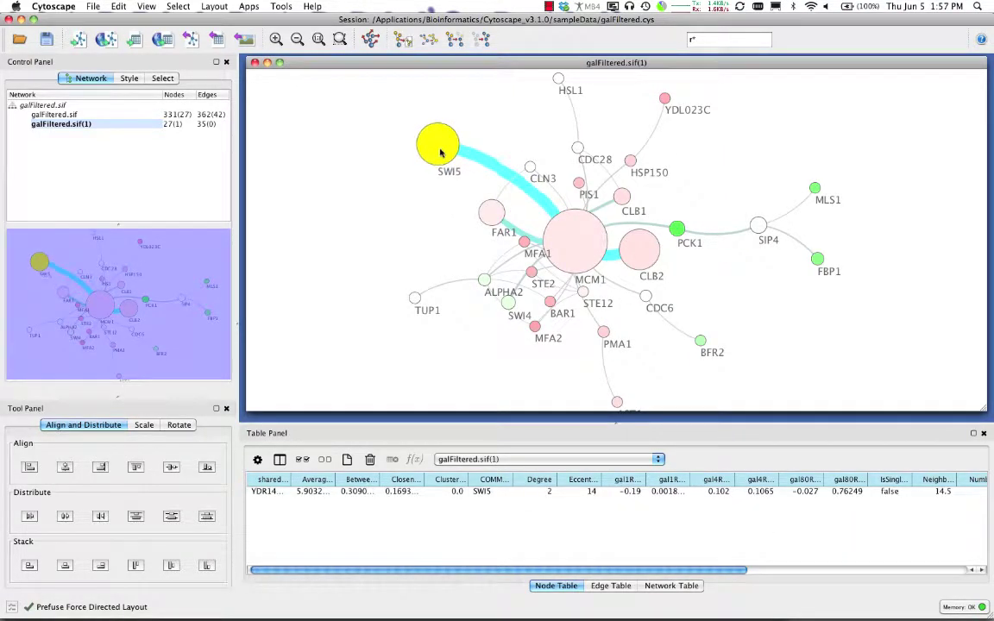
Step: Move the FAR1 and MFA1 nodes outward, away from the MCM1 hub, in the subnetwork
left_click(494, 212)
left_click_drag(496, 214, 427, 211)
left_click_drag(523, 244, 438, 257)
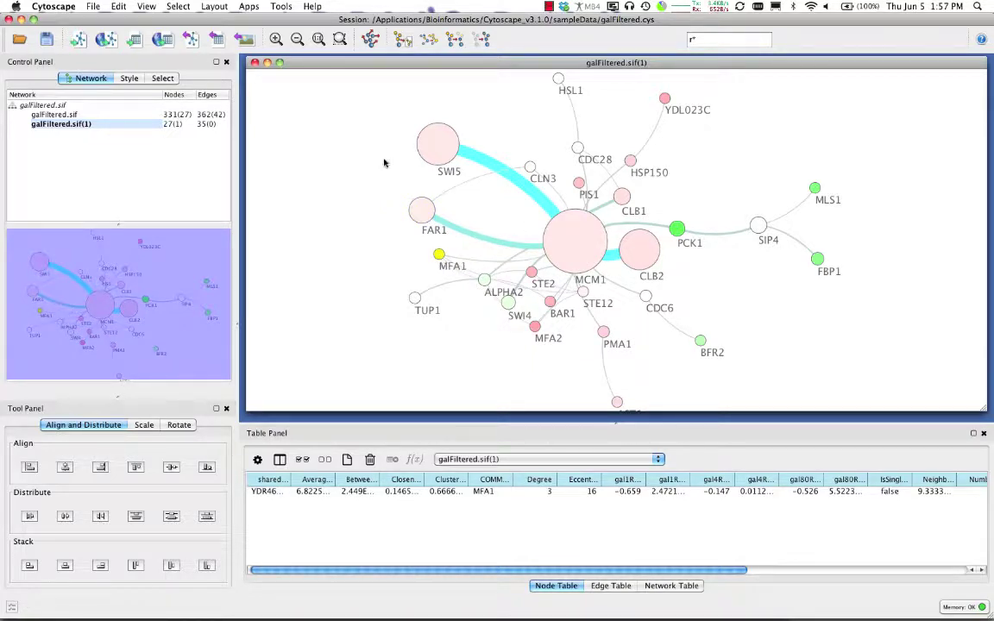
Step: Return to the full galFiltered.sif network, clear its selection, and move the YDR412W node slightly upward
left_click(44, 114)
left_click(49, 124)
left_click(45, 113)
left_click(298, 250)
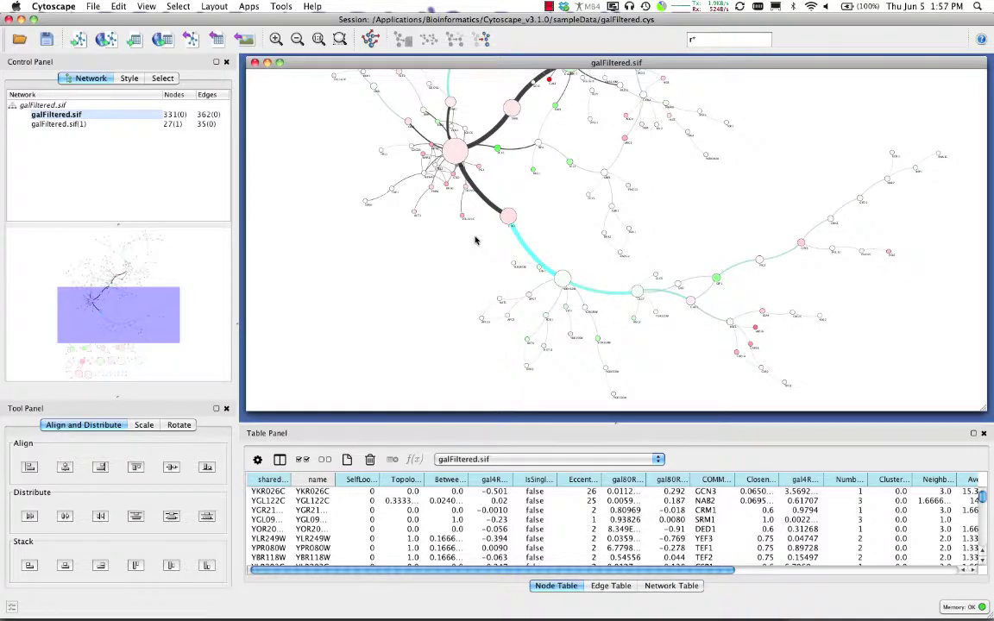
scroll(475, 240, "up", 3)
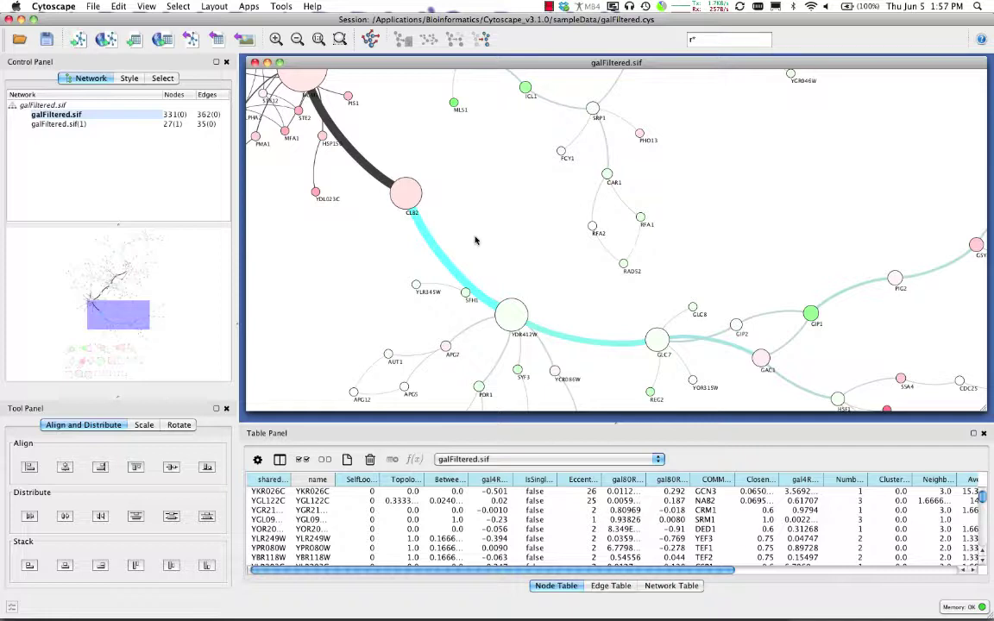
mouse_move(514, 325)
left_mouse_down()
mouse_move(532, 324)
mouse_move(519, 310)
left_mouse_up()
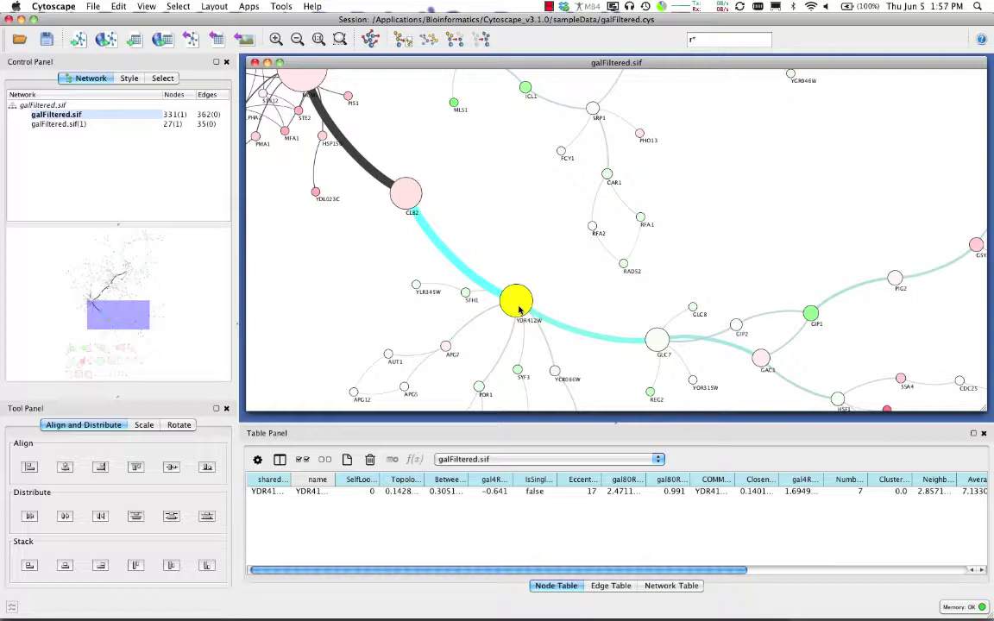
Step: Select the edge between MCM1 and CLB2, show its edge data, and widen the EdgeBetweenness column
left_click(345, 145)
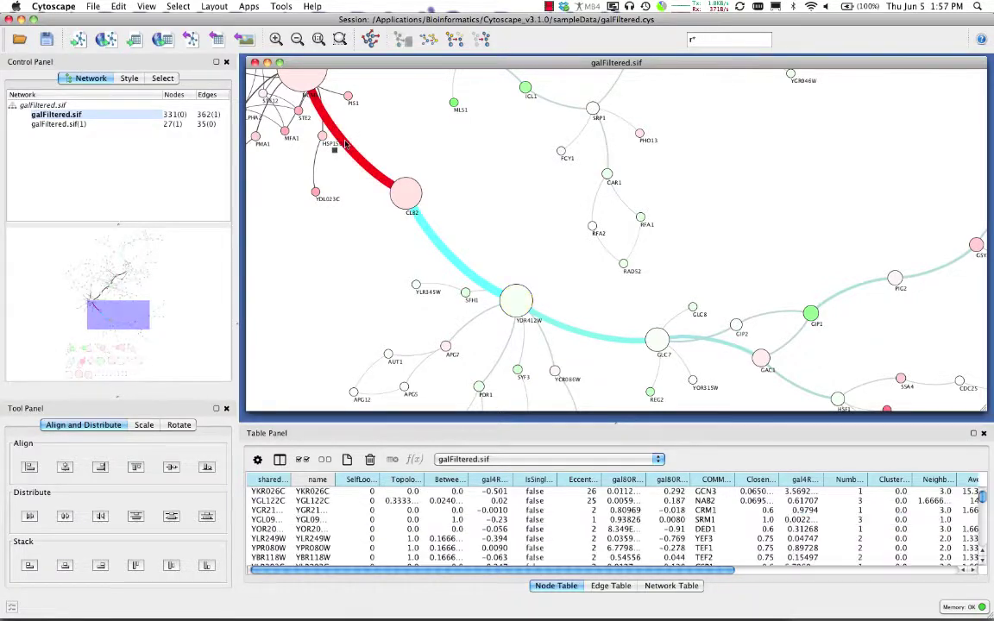
left_click(607, 587)
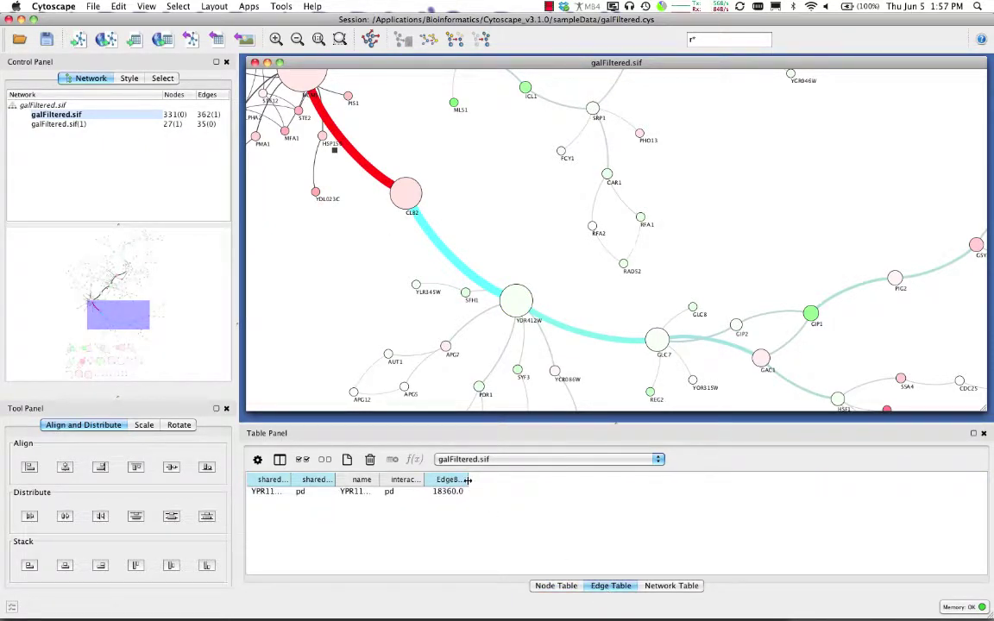
left_click_drag(467, 480, 505, 480)
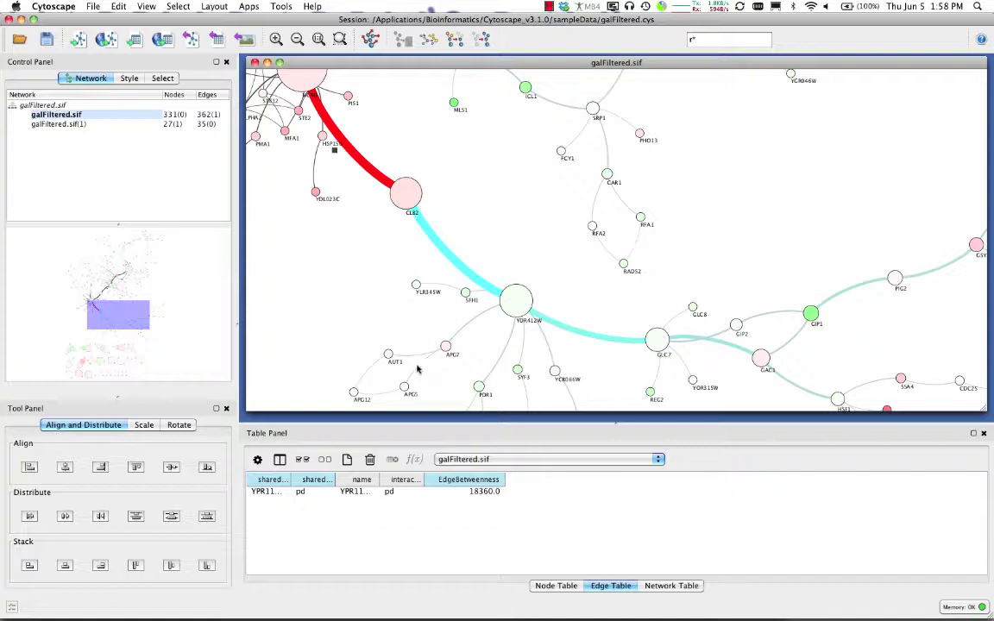
Step: Try the Edge-weighted Force directed (BioLayout) layout on the full network, weighted by EdgeBetweenness
left_click(214, 6)
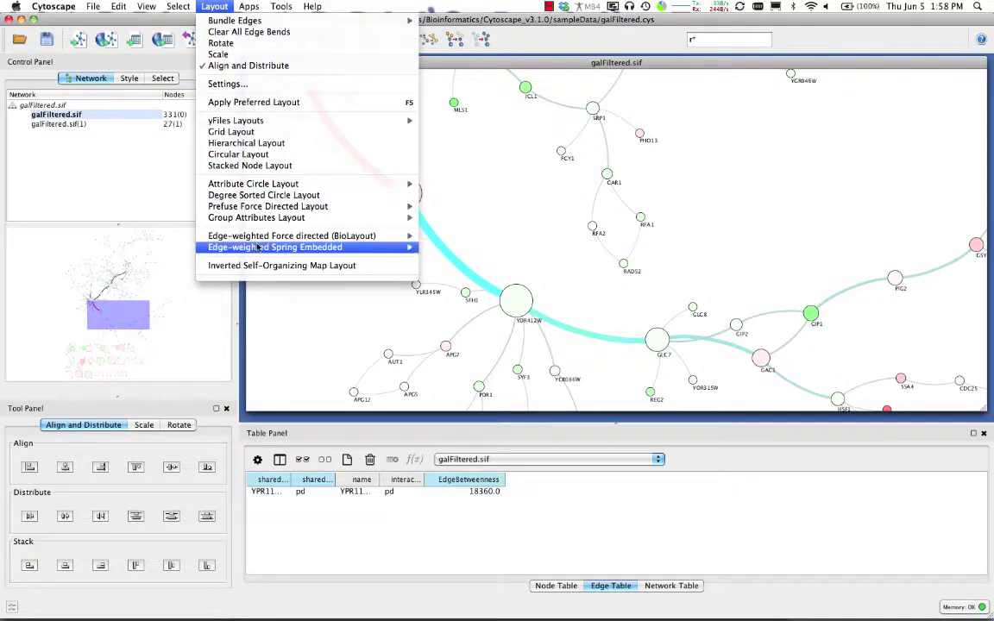
mouse_move(322, 237)
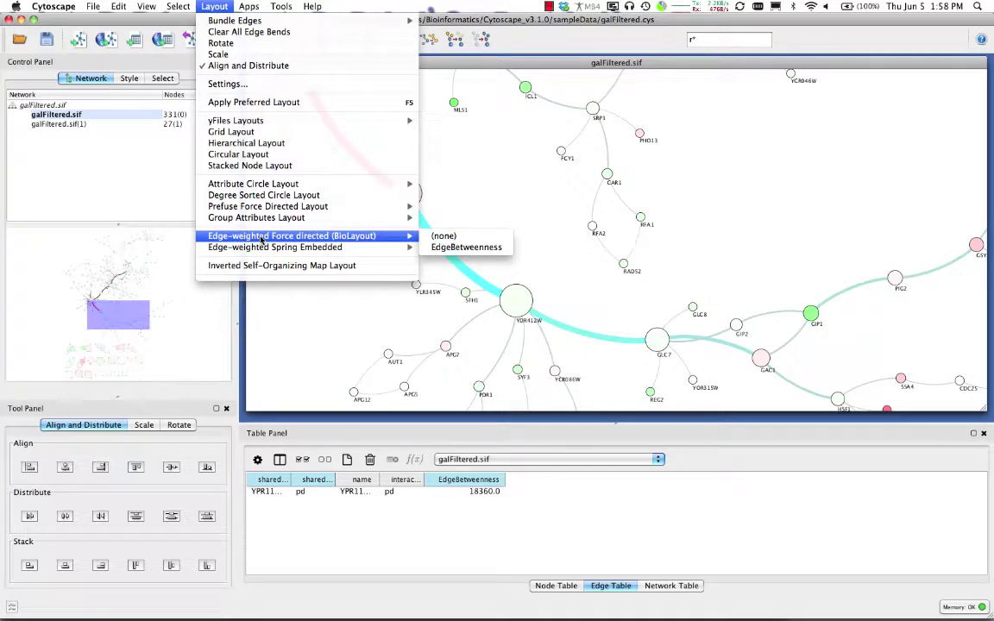
left_click(446, 247)
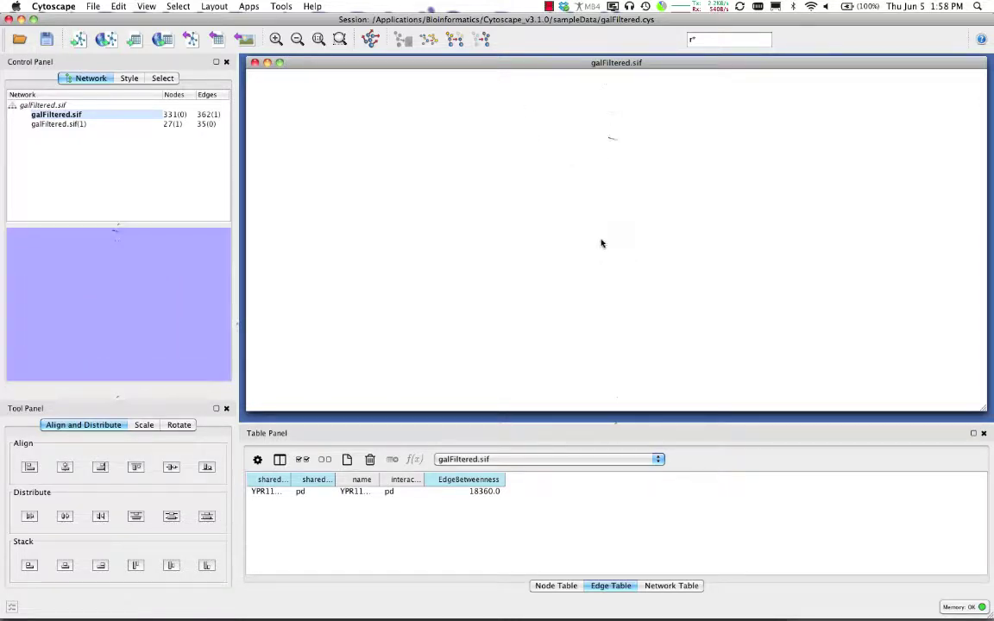
scroll(610, 210, "up", 10)
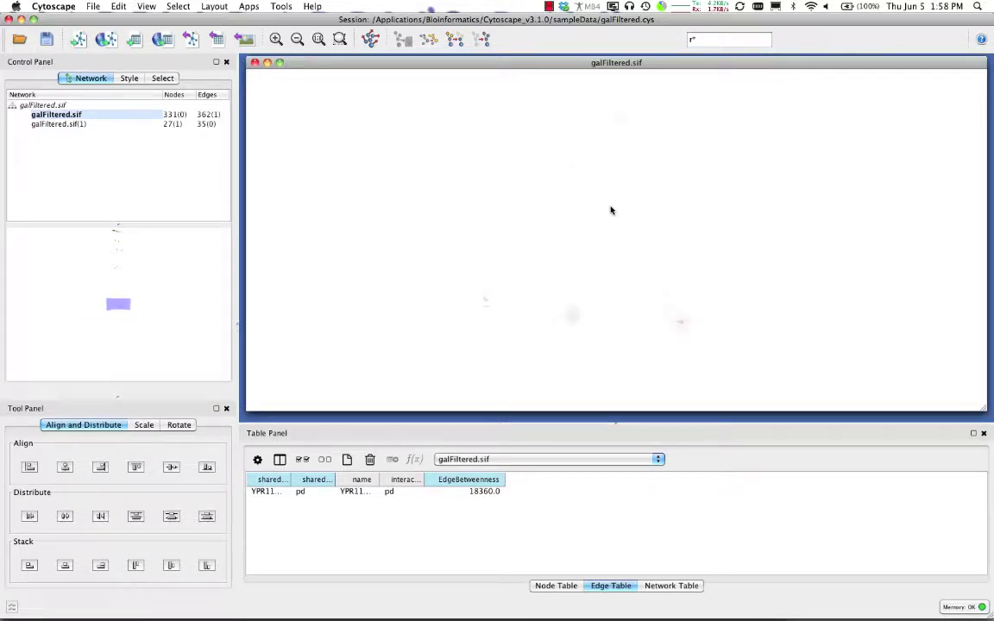
scroll(610, 210, "down", 5)
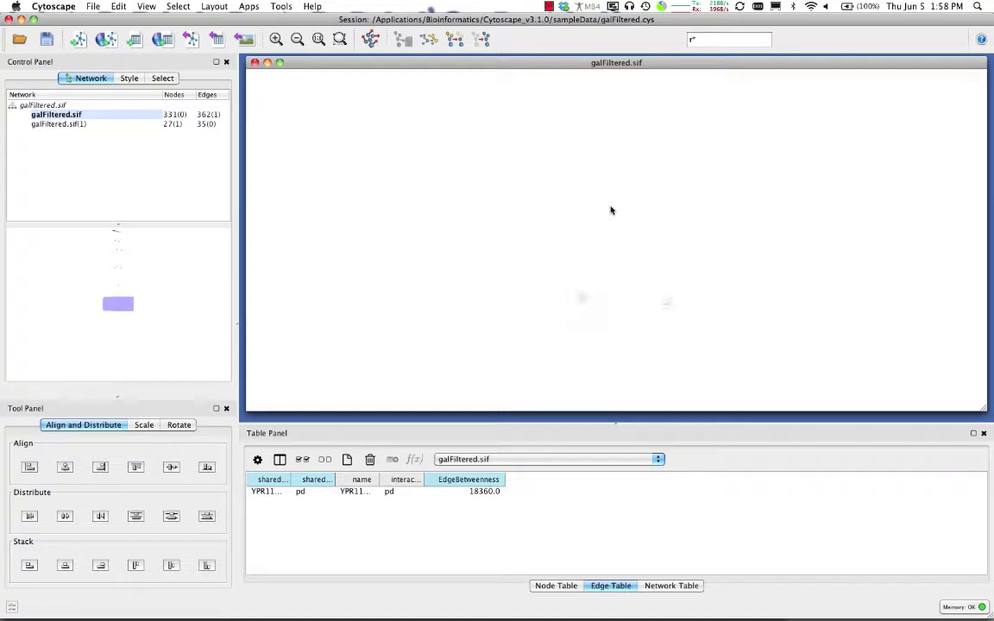
Step: Try the Edge-weighted Spring Embedded layout on the full network, weighted by EdgeBetweenness
left_click(214, 6)
mouse_move(371, 248)
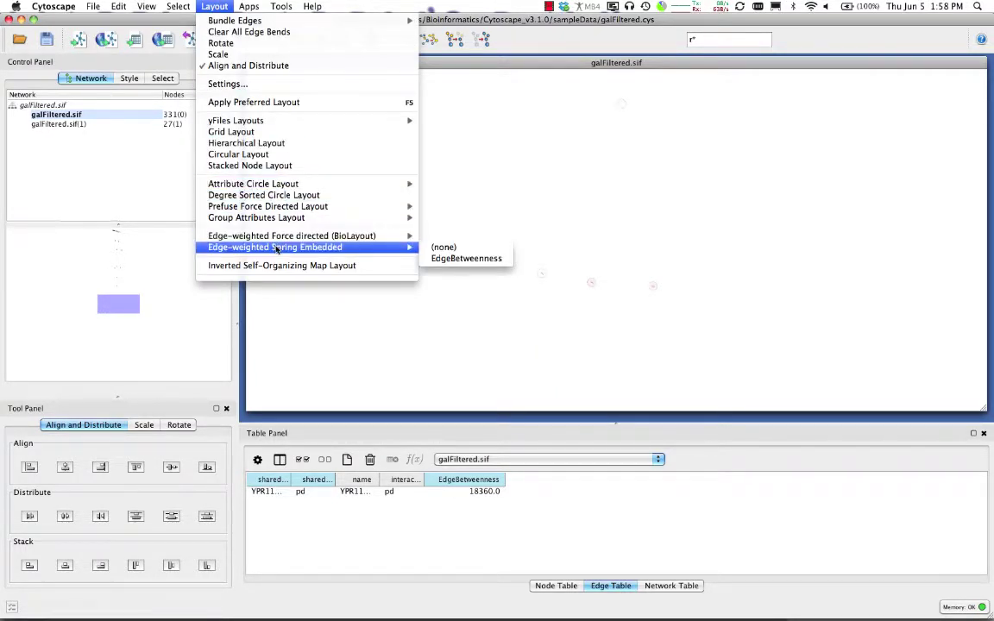
left_click(466, 259)
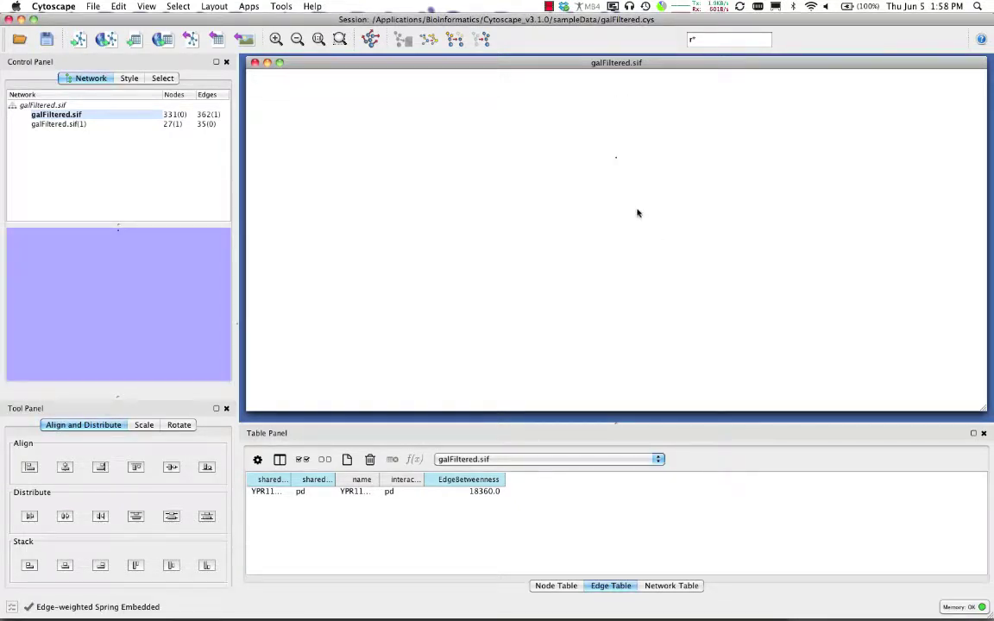
Step: Examine the layout settings of the Edge-weighted Spring Embedded algorithm, including maximum edge weight and weighting attribute, and close them without changes
left_click(214, 6)
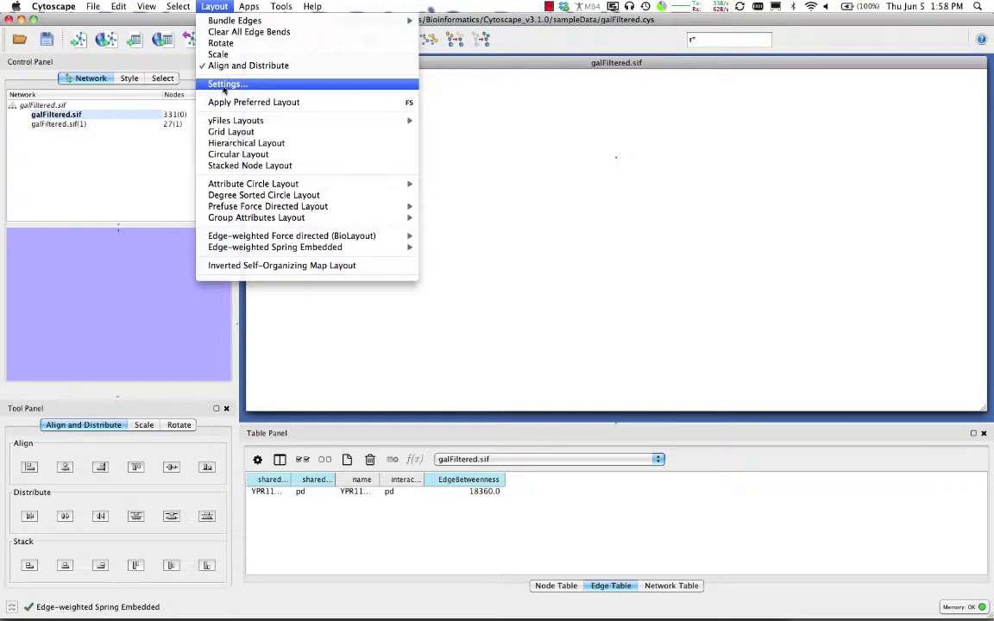
left_click(225, 84)
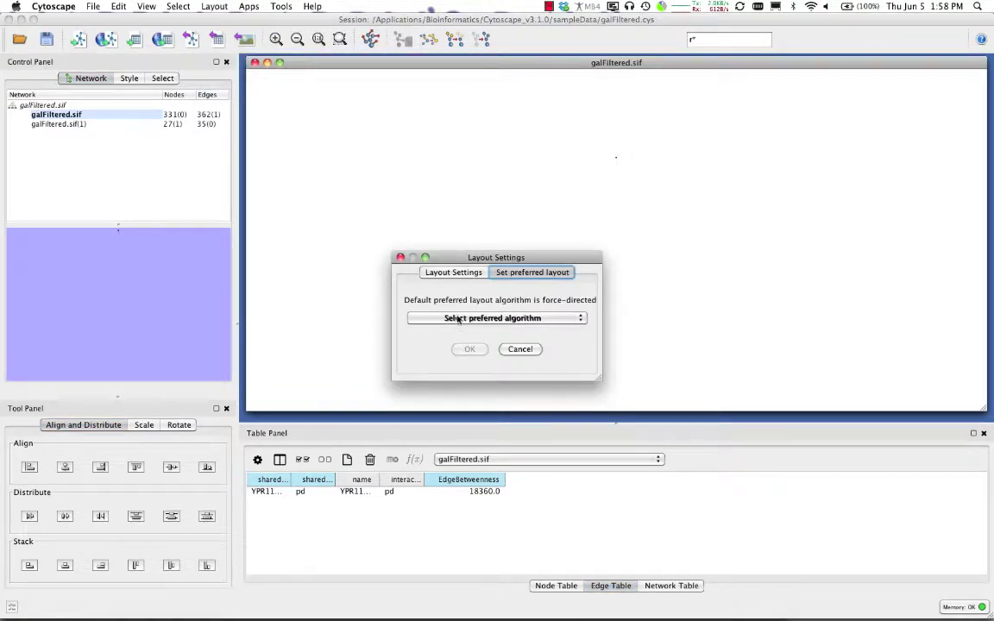
left_click(454, 272)
left_click(460, 308)
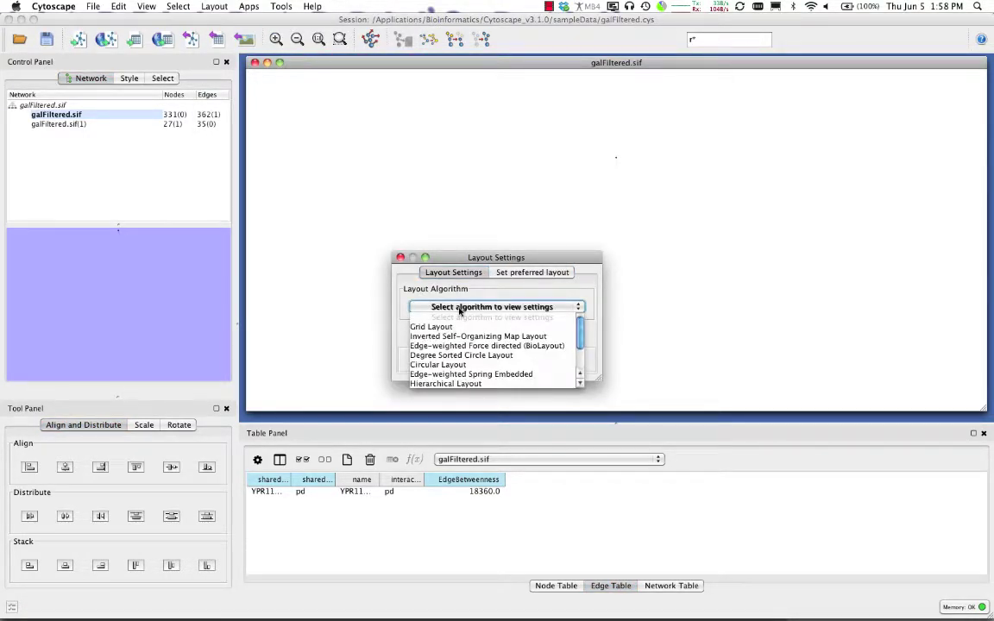
left_click(457, 375)
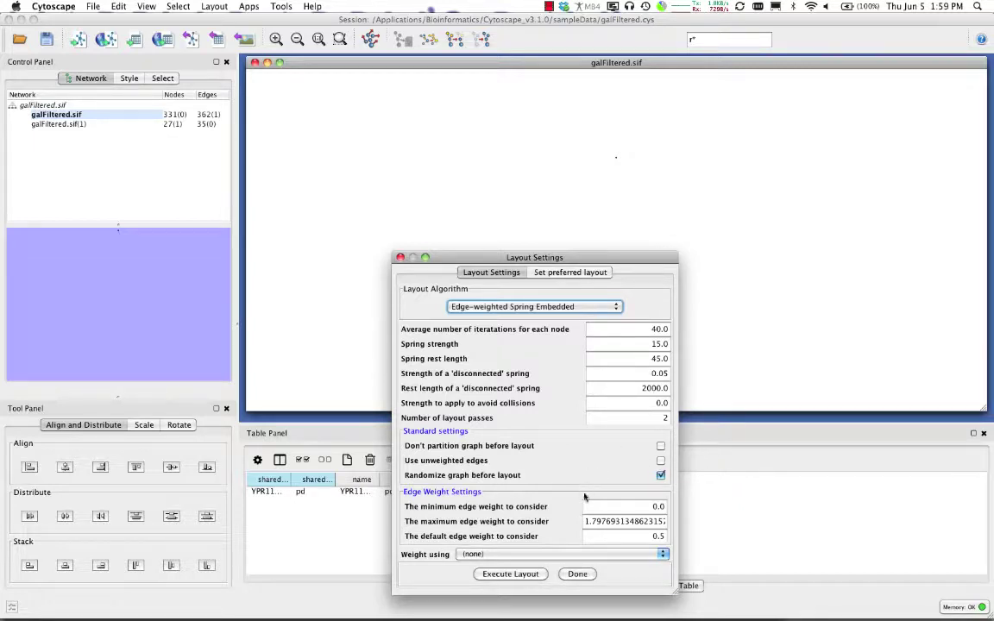
left_click_drag(603, 522, 653, 523)
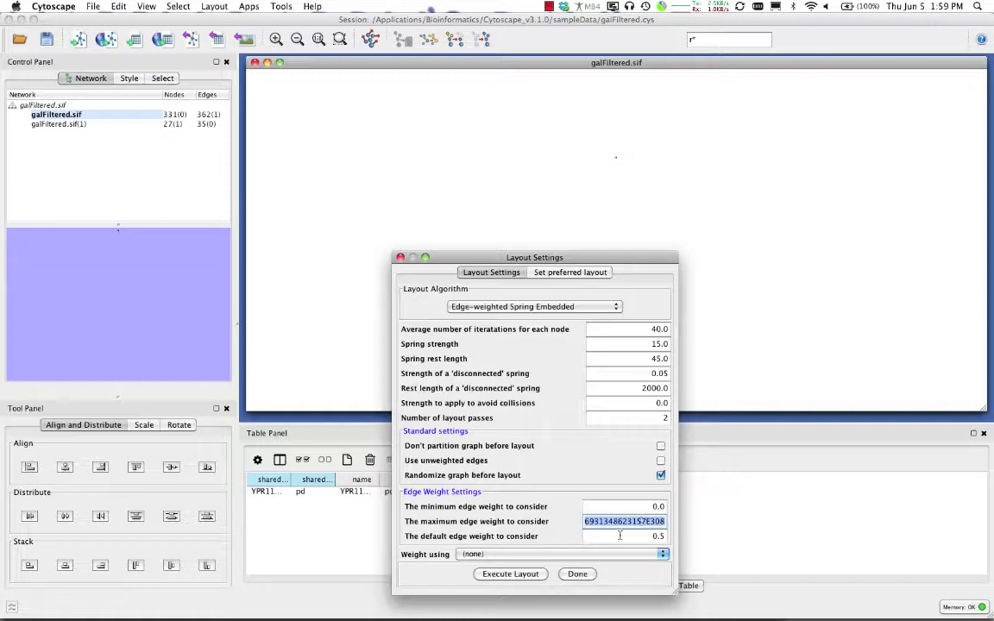
left_click(569, 554)
left_click(578, 546)
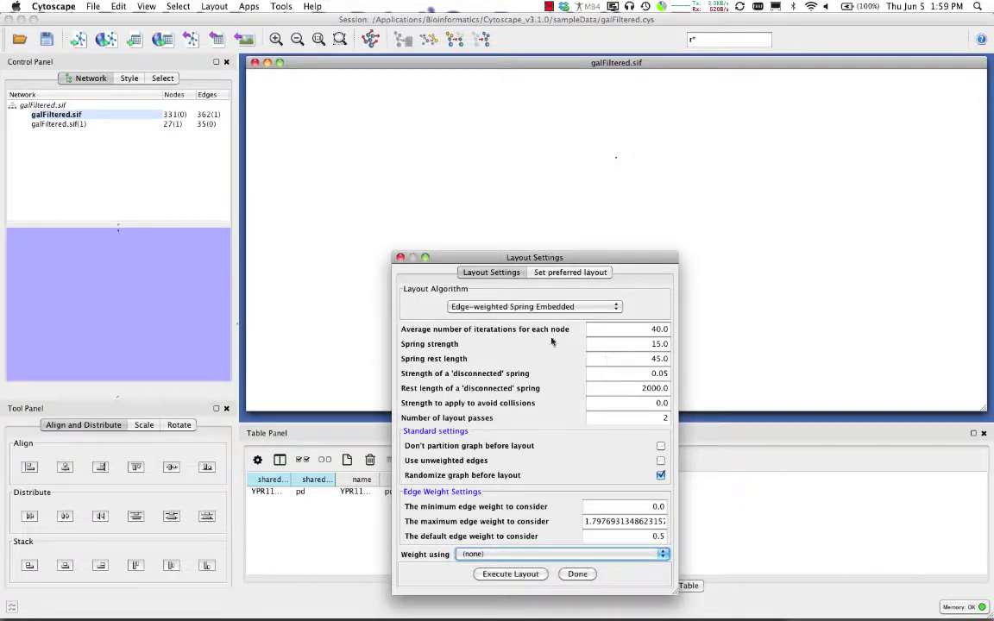
left_click(577, 574)
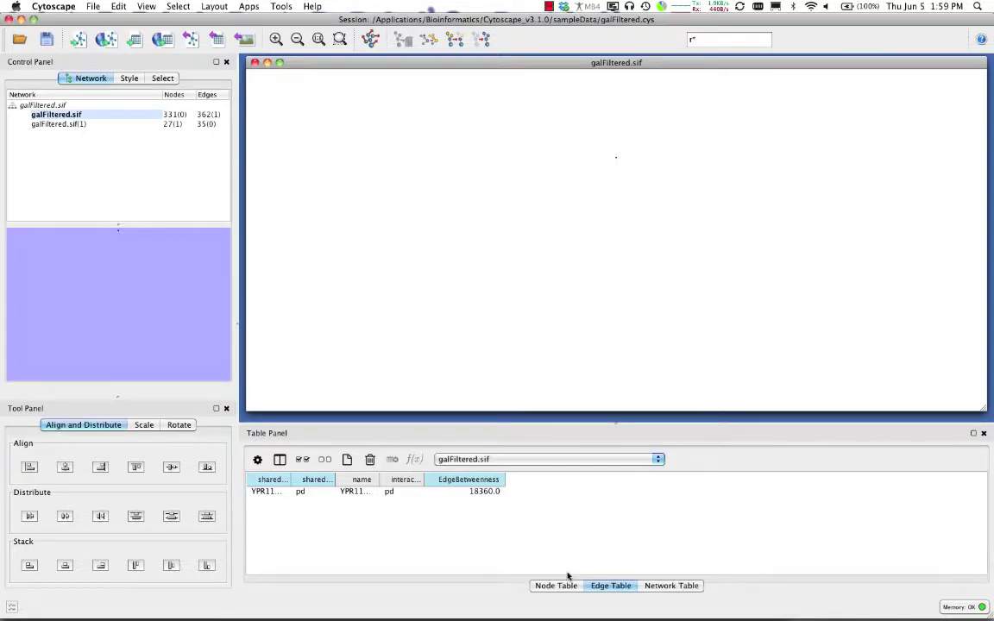
Step: Apply the preferred layout to the full galFiltered.sif network
left_click(372, 41)
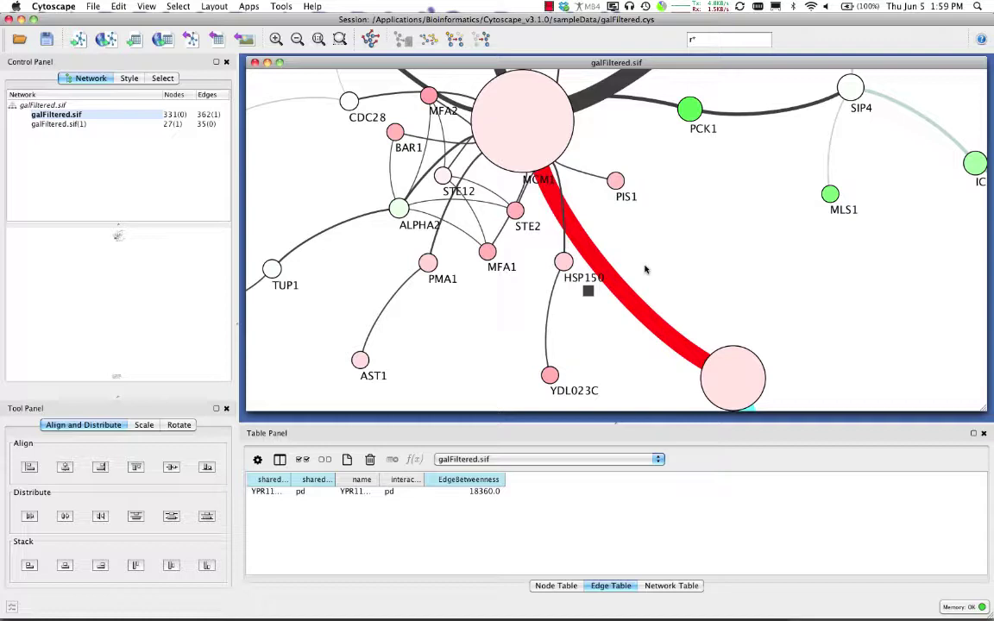
left_click(215, 6)
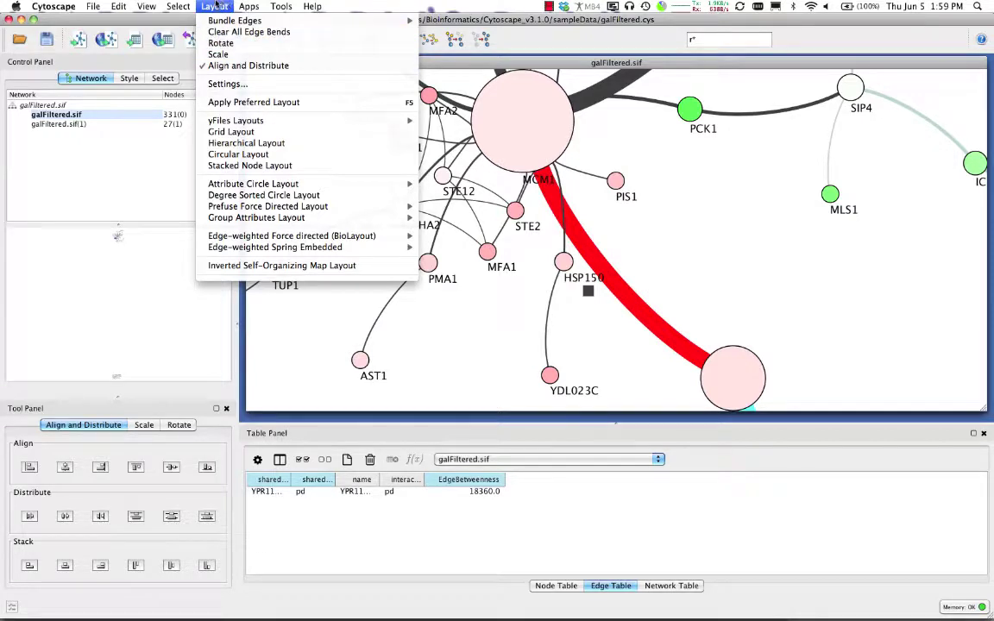
left_click(215, 6)
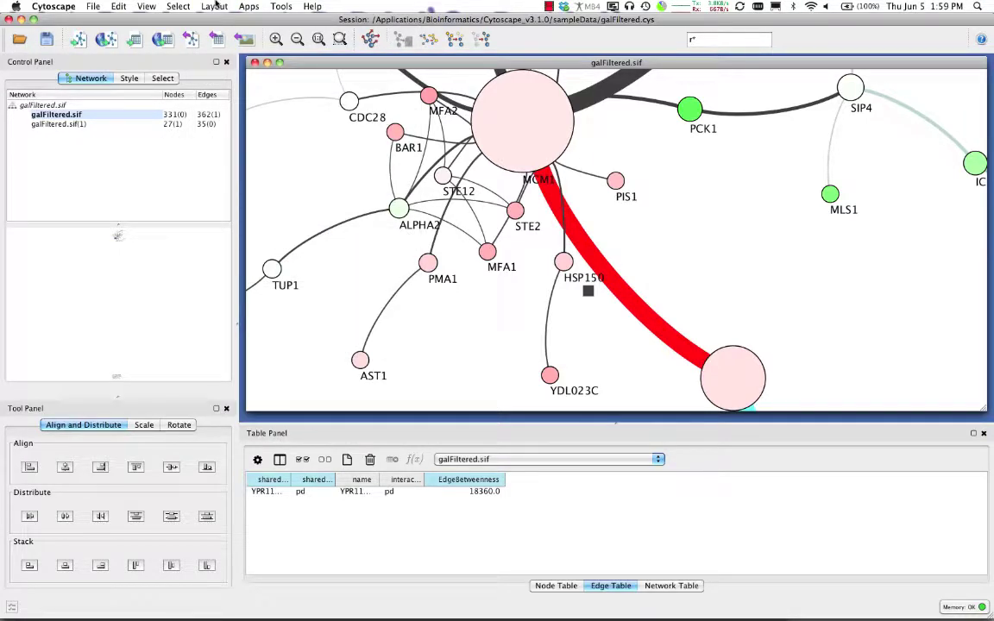
left_click(215, 5)
left_click(215, 7)
Step: Select MCM1 with its surrounding nodes, including CDC28, MFA2 and PCK1, and compare the node, edge and network tables
left_click_drag(304, 121, 606, 281)
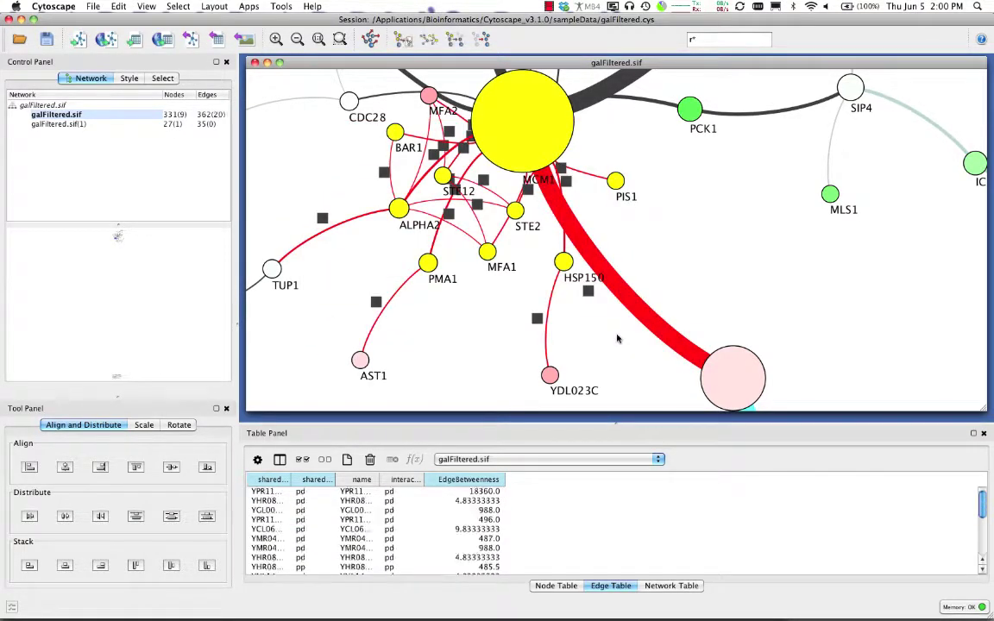
left_click(618, 160)
left_click_drag(680, 181, 344, 82)
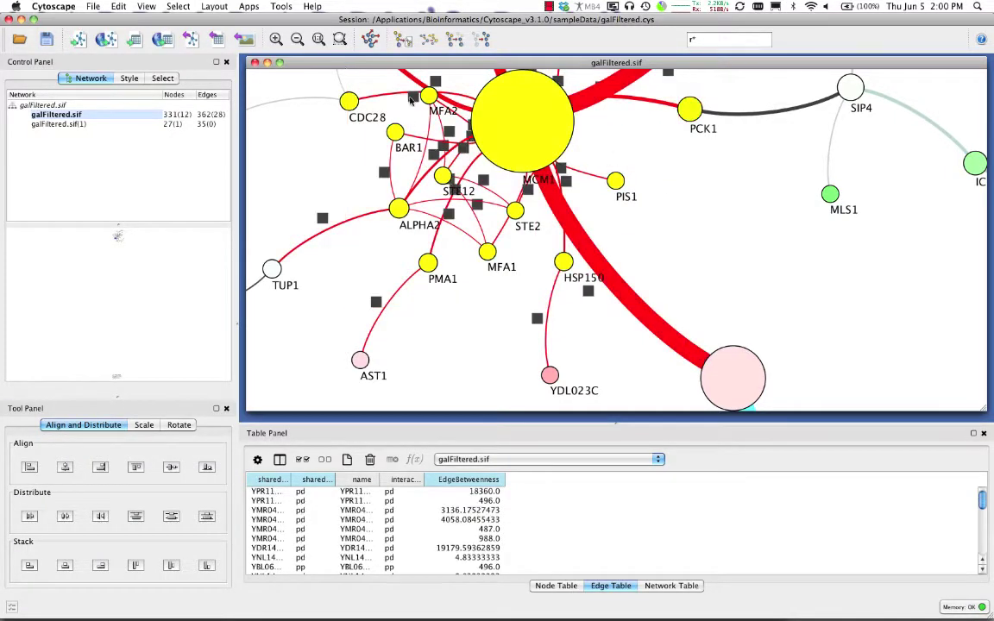
left_click(555, 586)
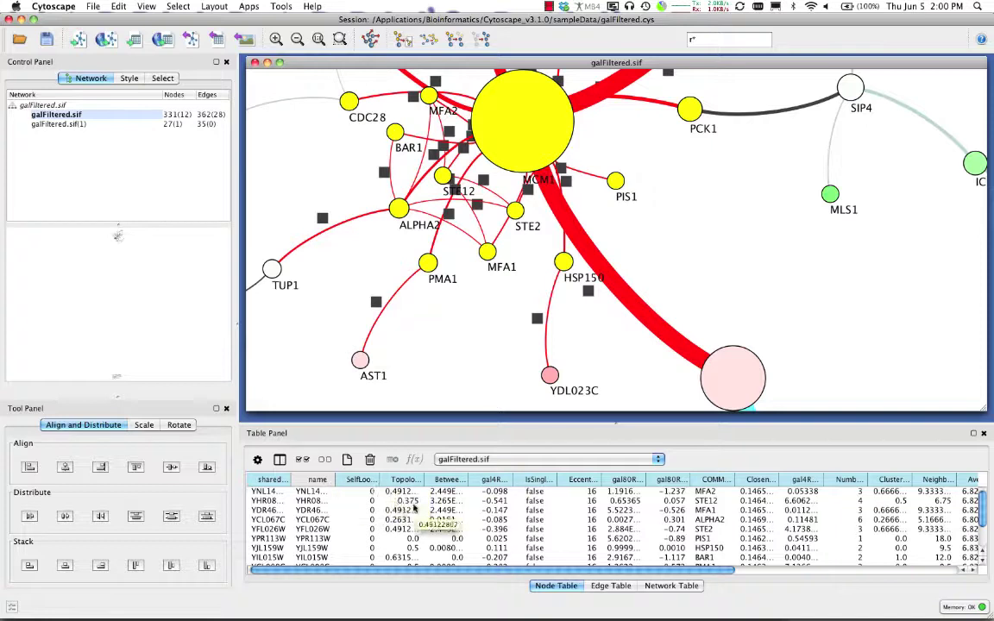
left_click(609, 586)
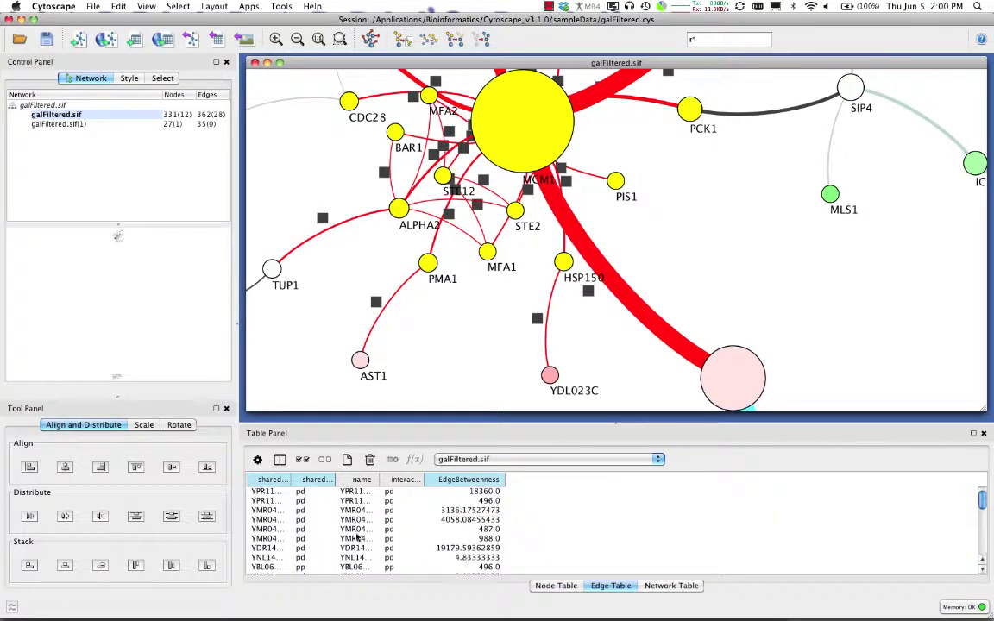
left_click(556, 586)
left_click(601, 587)
left_click(669, 587)
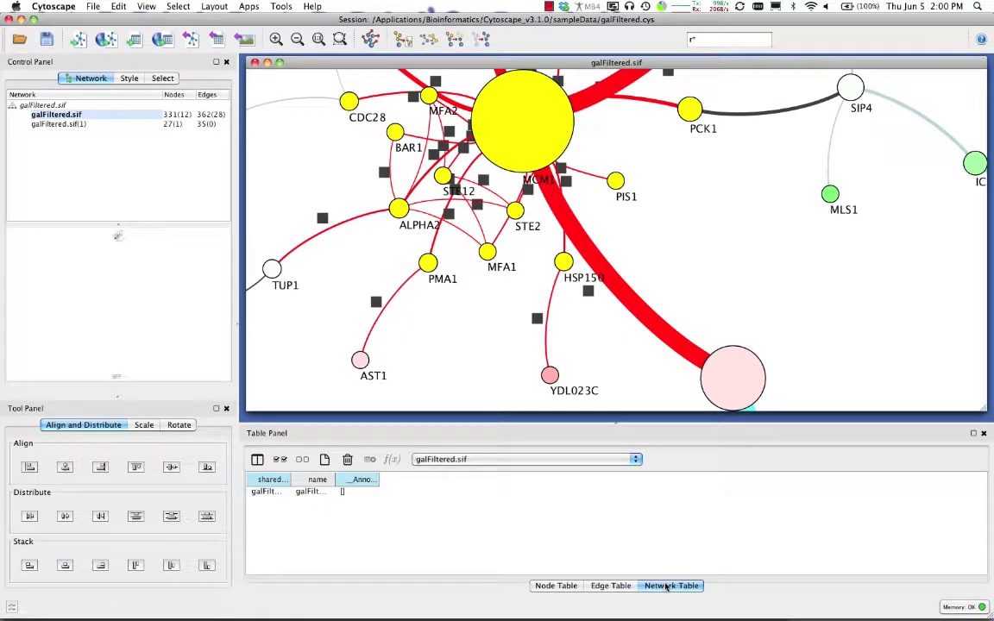
Step: Examine the attribute columns of the selected nodes in the node table
left_click(551, 586)
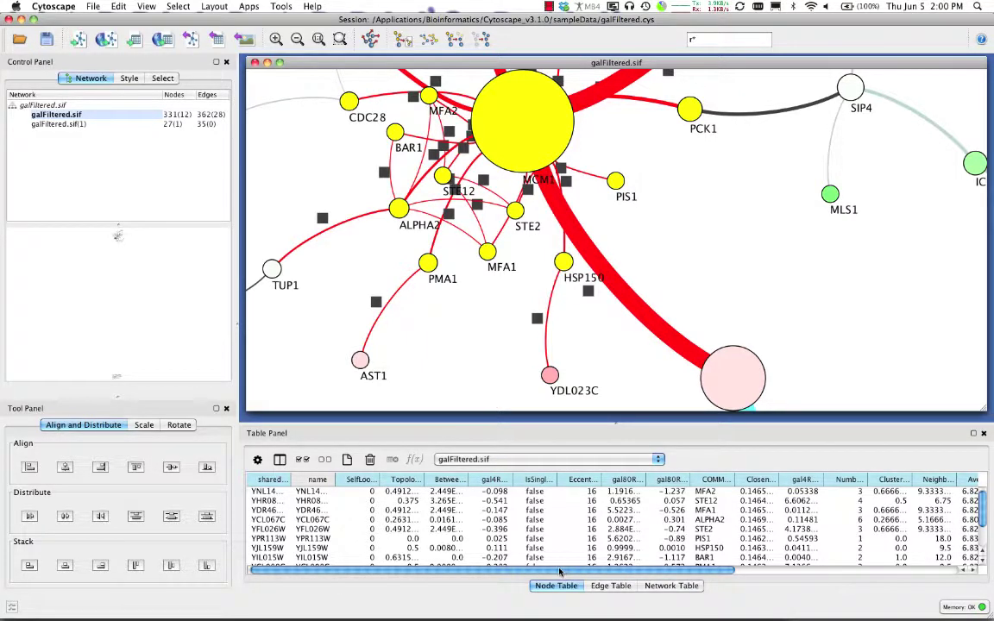
left_click_drag(559, 572, 680, 572)
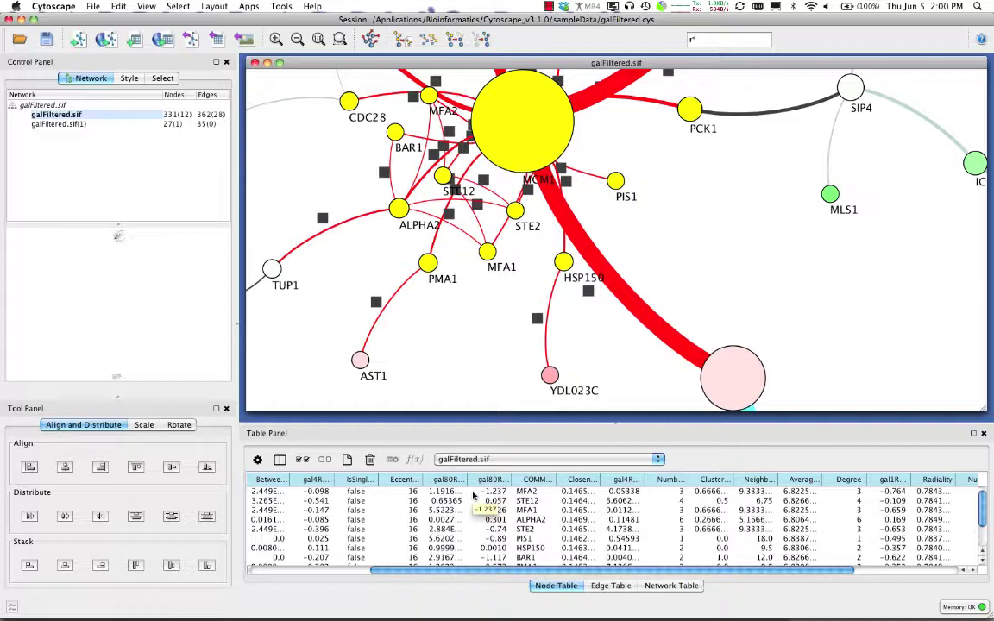
scroll(603, 572, "right", 2)
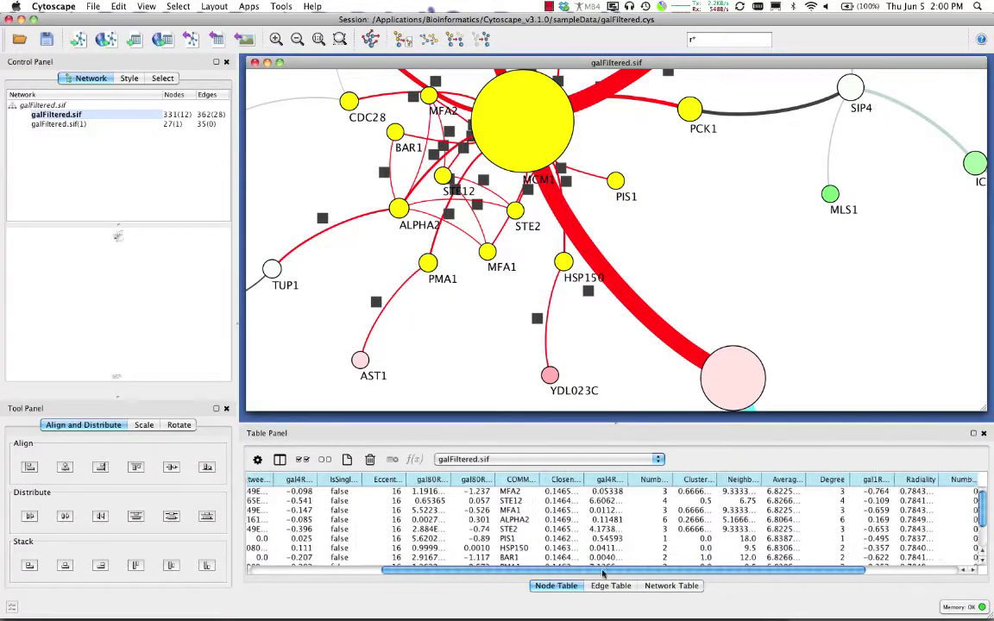
scroll(604, 574, "right", 3)
scroll(567, 574, "left", 4)
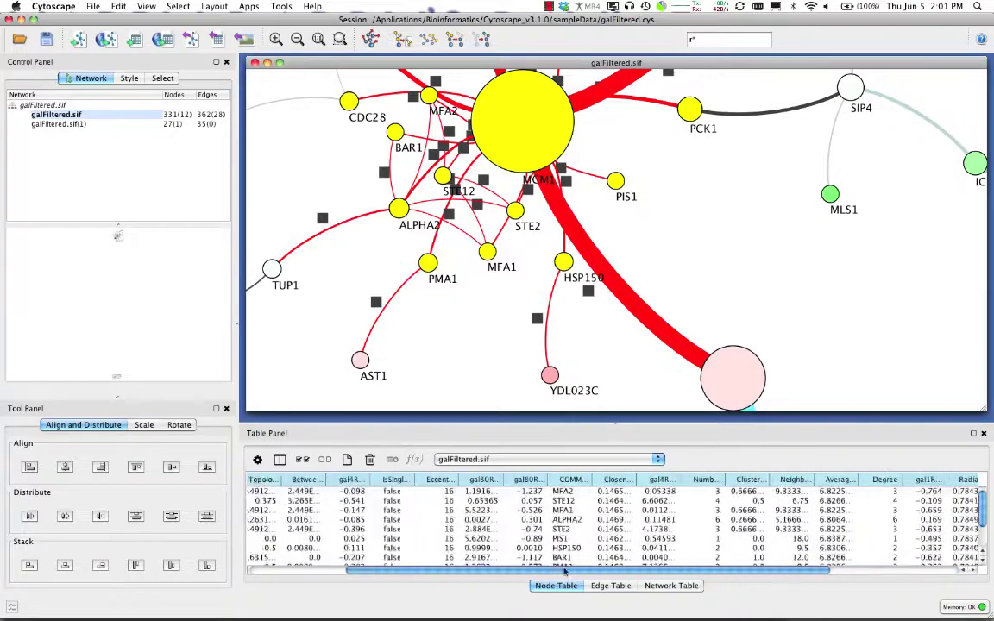
scroll(567, 574, "left", 3)
Step: Import the Gene Association file for Saccharomyces cerevisiae as node annotation together with the Yeast GO slim ontology
left_click(442, 330)
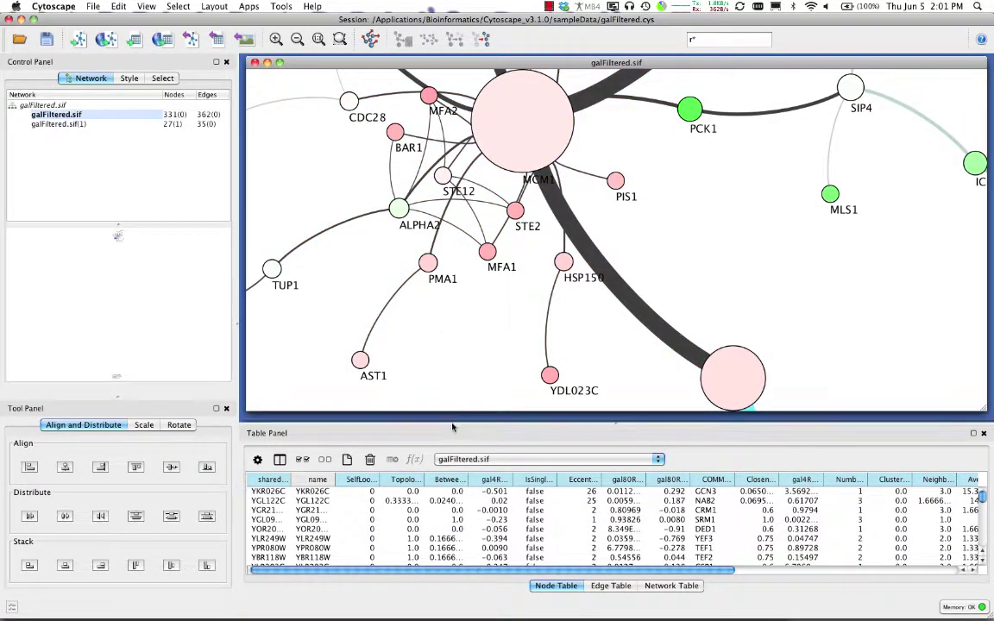
left_click_drag(452, 427, 450, 423)
left_click(95, 6)
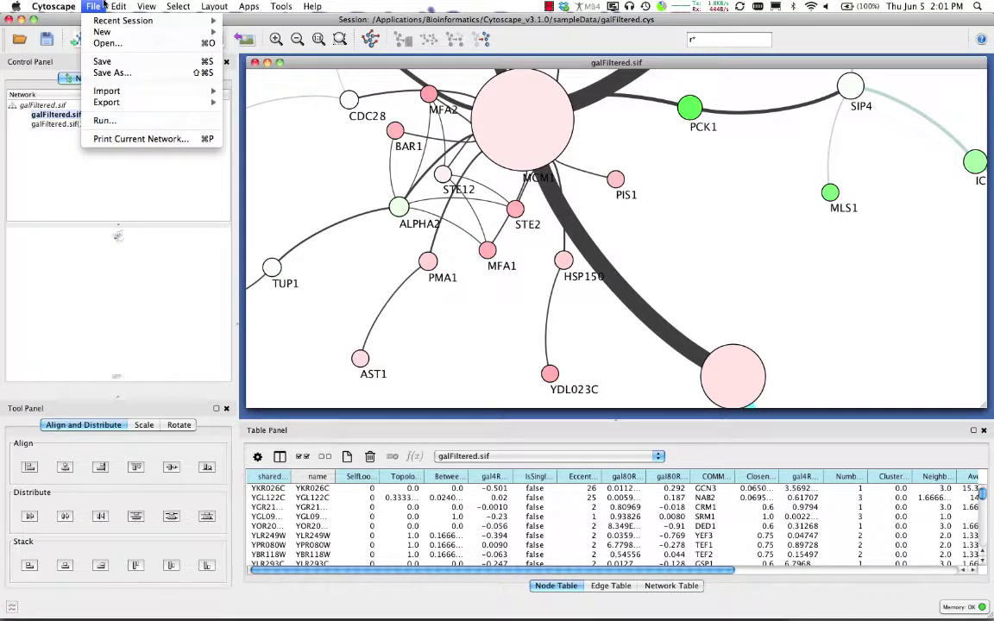
mouse_move(119, 92)
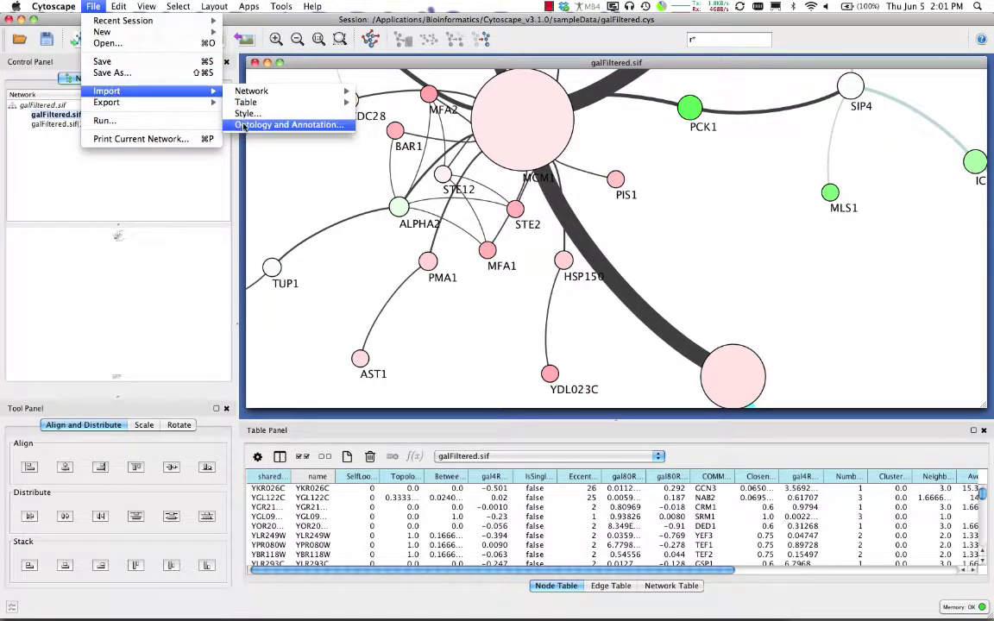
left_click(285, 124)
left_click(399, 214)
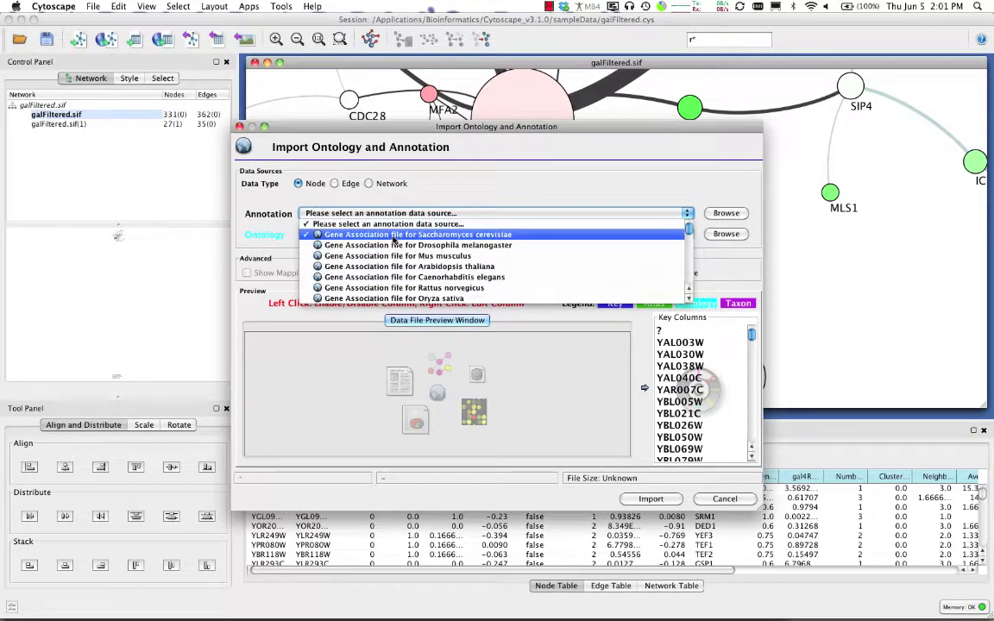
left_click(394, 235)
left_click(367, 234)
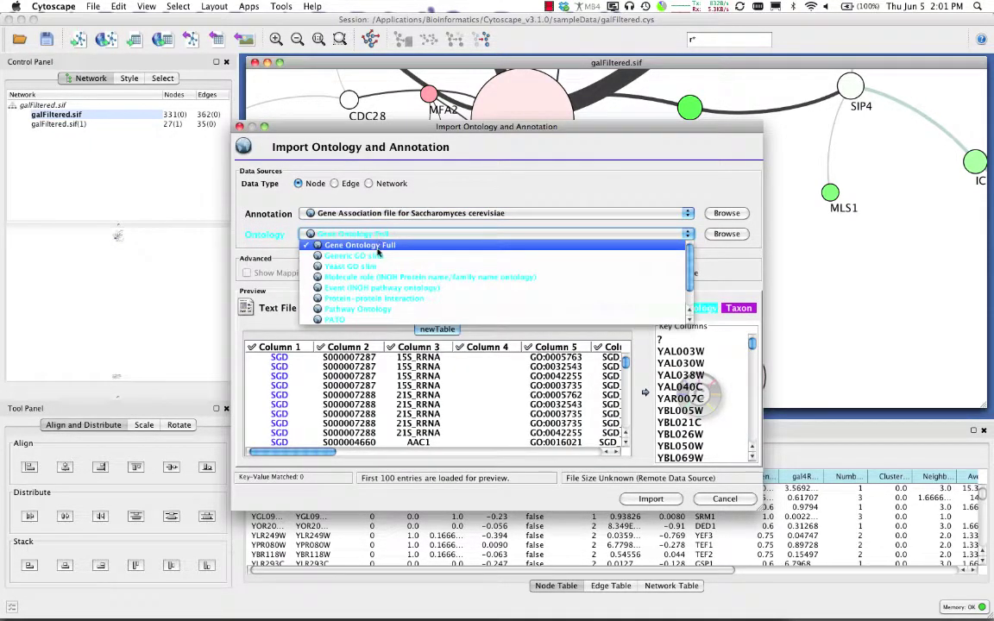
left_click(366, 267)
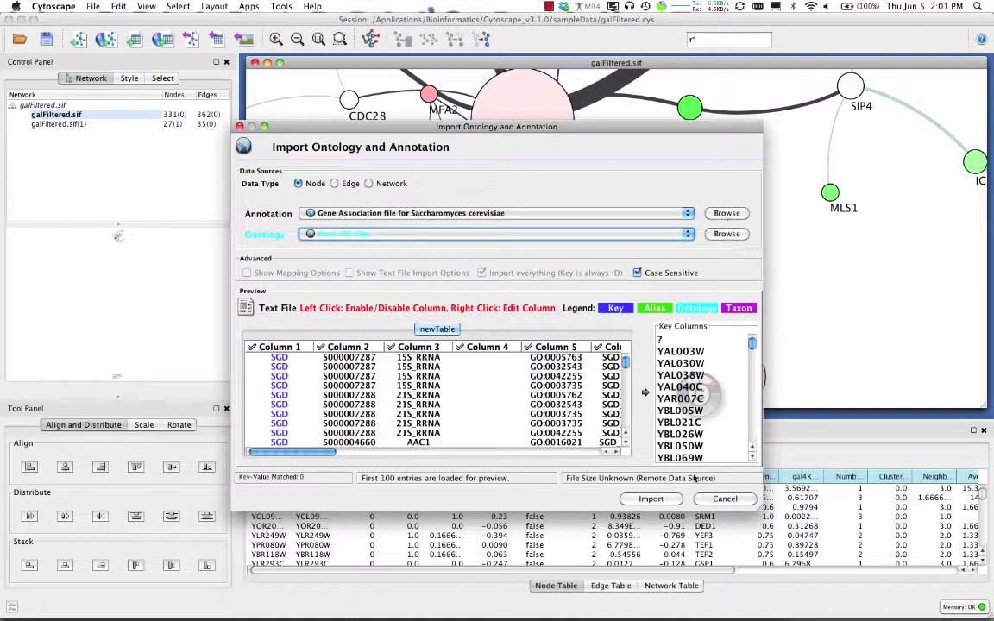
left_click(651, 499)
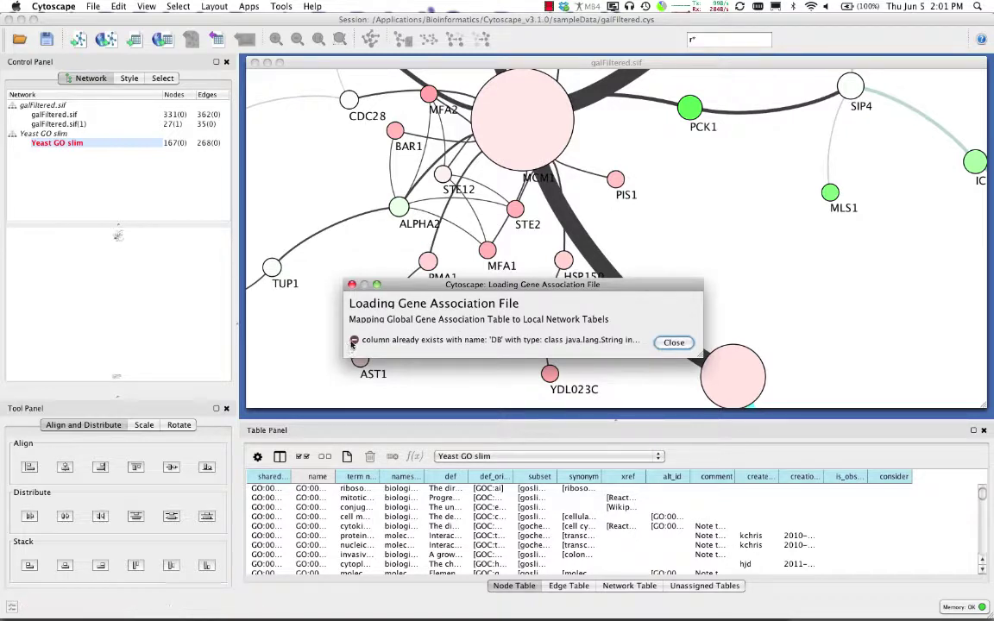
left_click(674, 343)
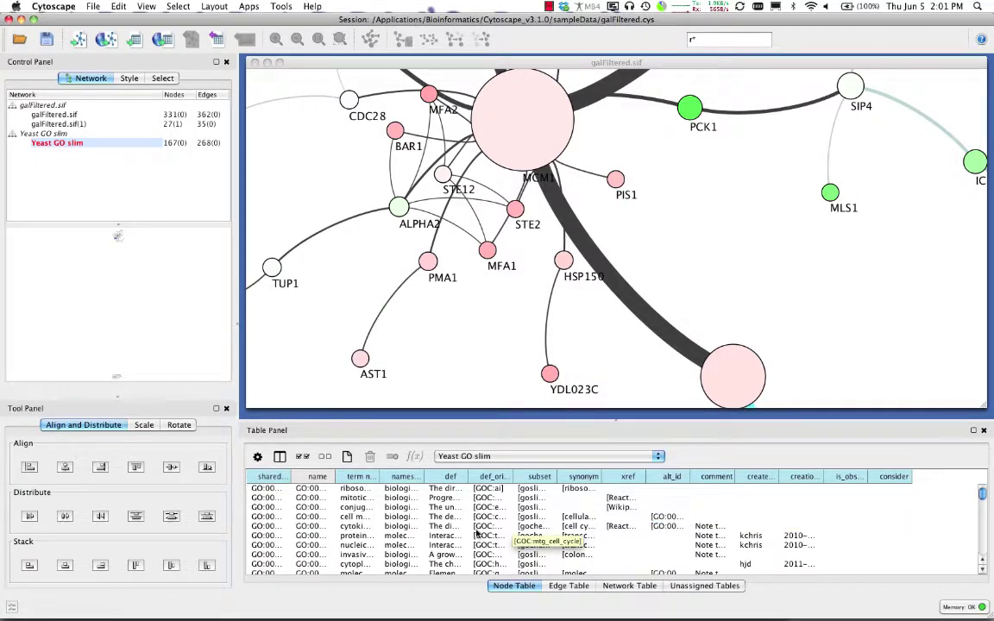
Step: Widen the namespace column in the Yeast GO slim node table so its full entries can be read
left_click(394, 501)
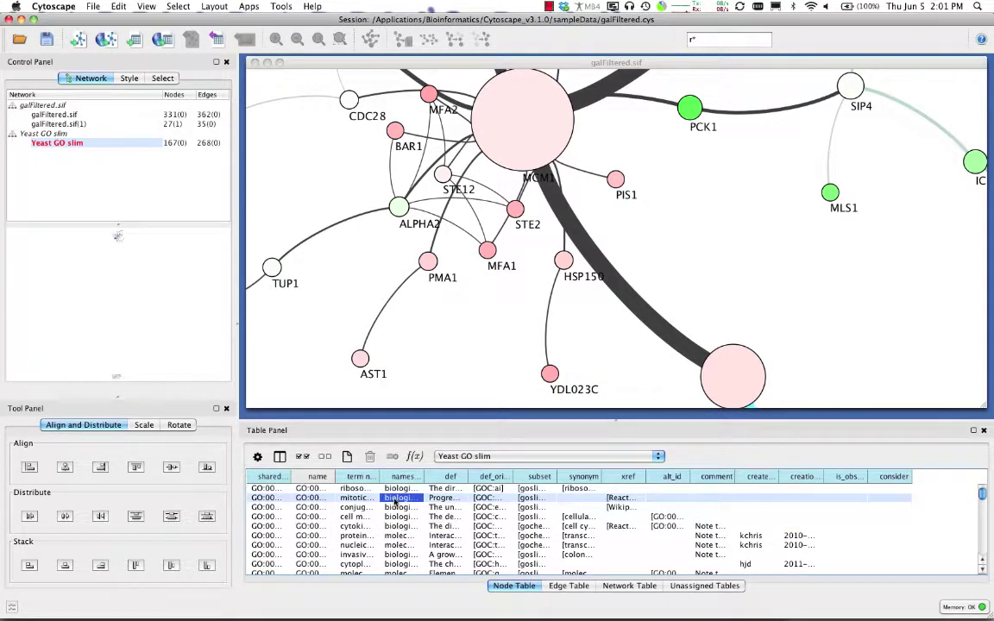
left_click_drag(439, 477, 489, 476)
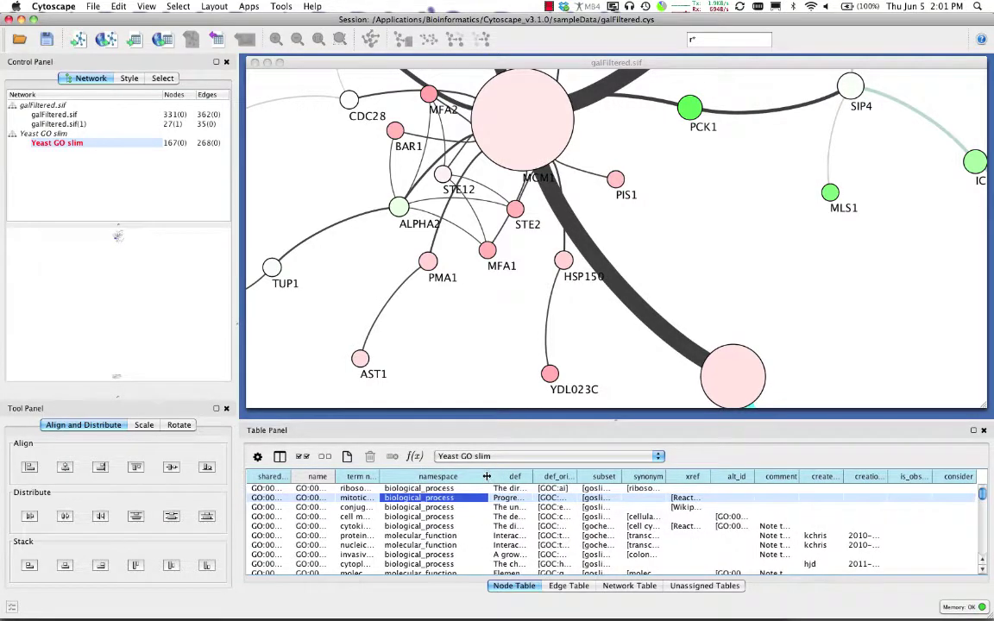
Step: Select MCM1 in galFiltered.sif, review its imported gene ontology columns and sort the node table by the first biological process column
left_click(534, 147)
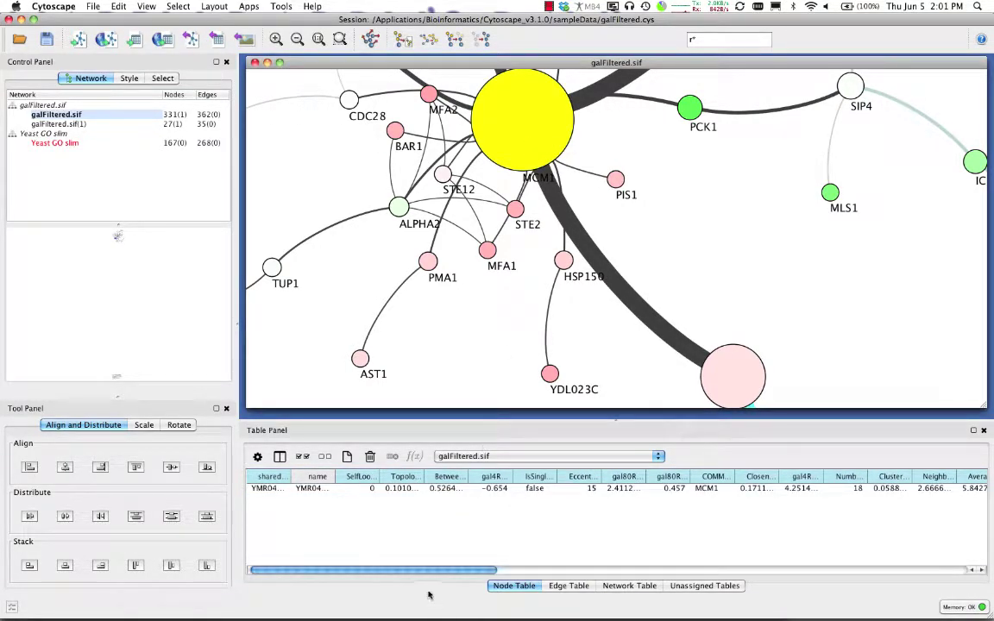
left_click_drag(406, 568, 875, 565)
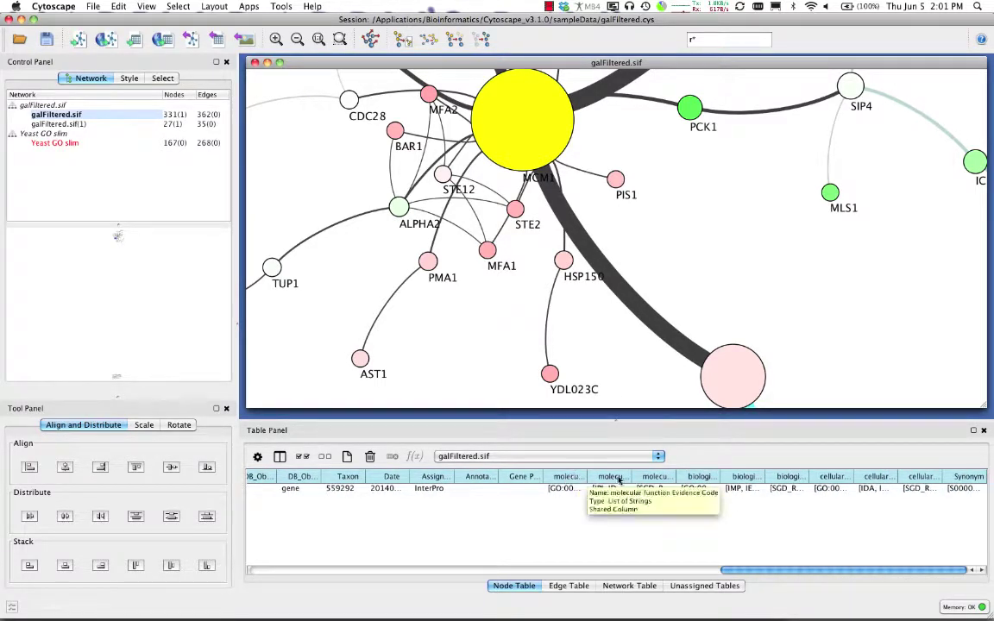
left_click(695, 480)
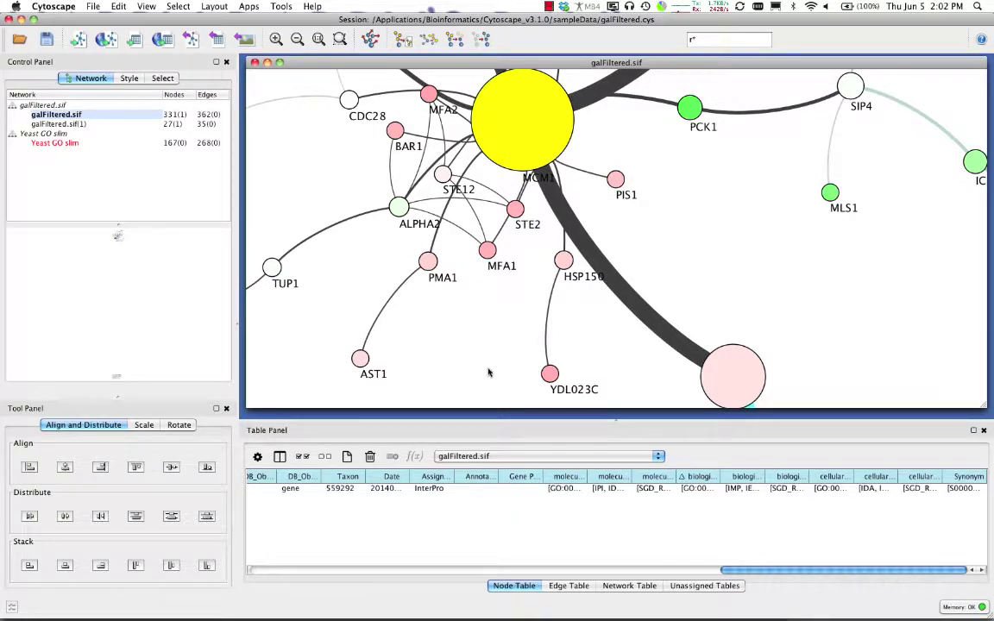
Step: Clear the node selection and examine the imported gene association and ontology columns for all galFiltered.sif nodes
left_click(454, 337)
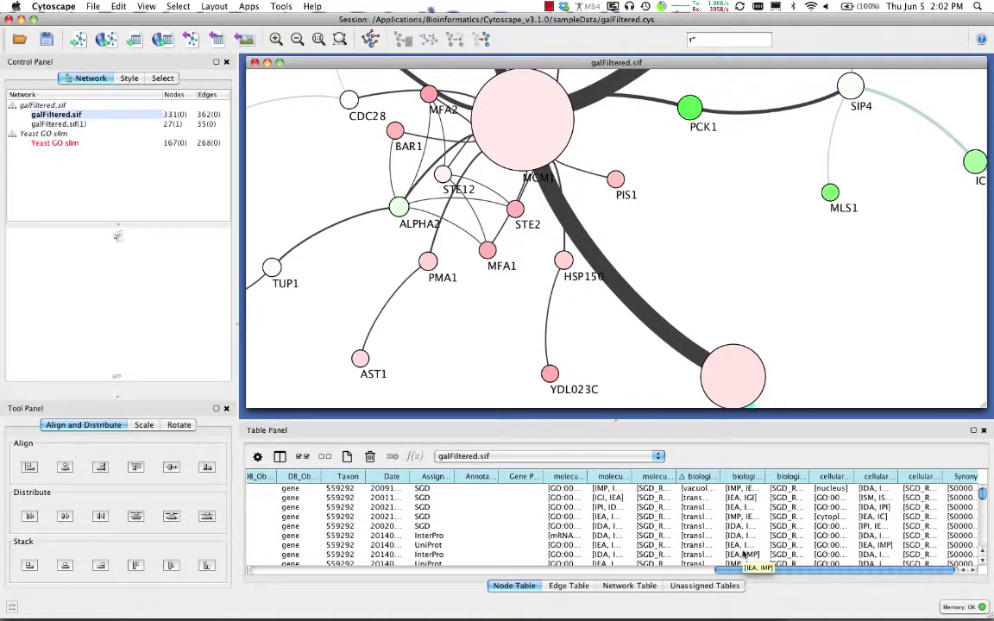
left_click_drag(753, 570, 634, 572)
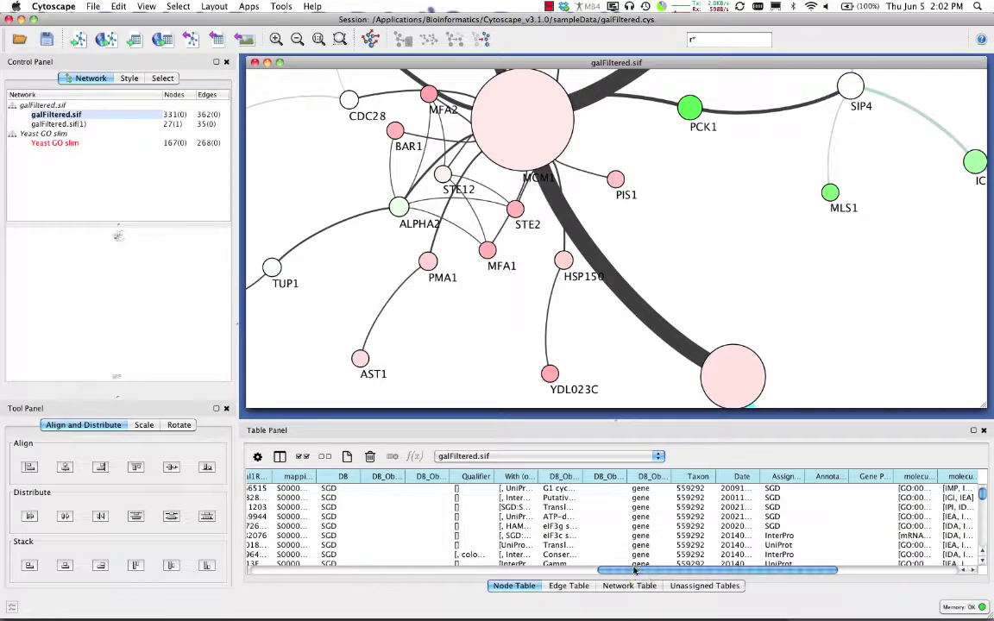
left_click_drag(633, 571, 758, 586)
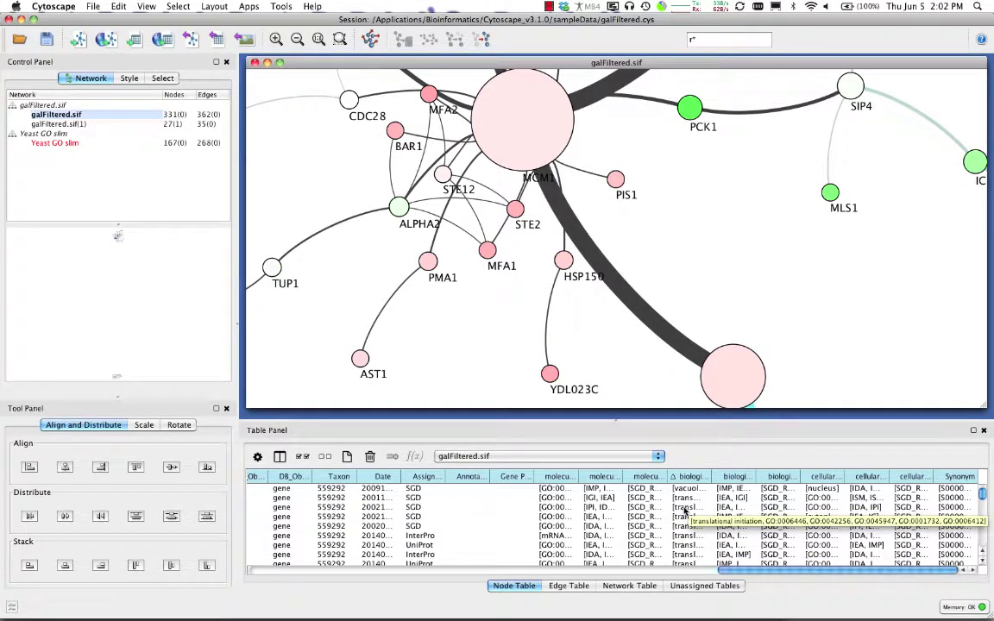
Step: Search the galFiltered.sif network for translation*
left_click(703, 42)
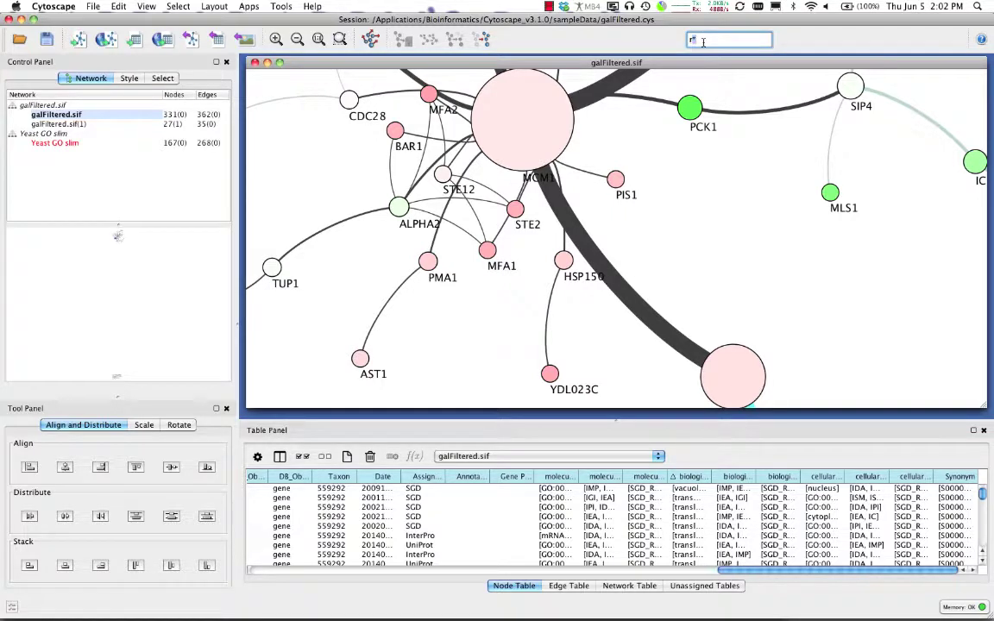
type("translation*")
key("Return")
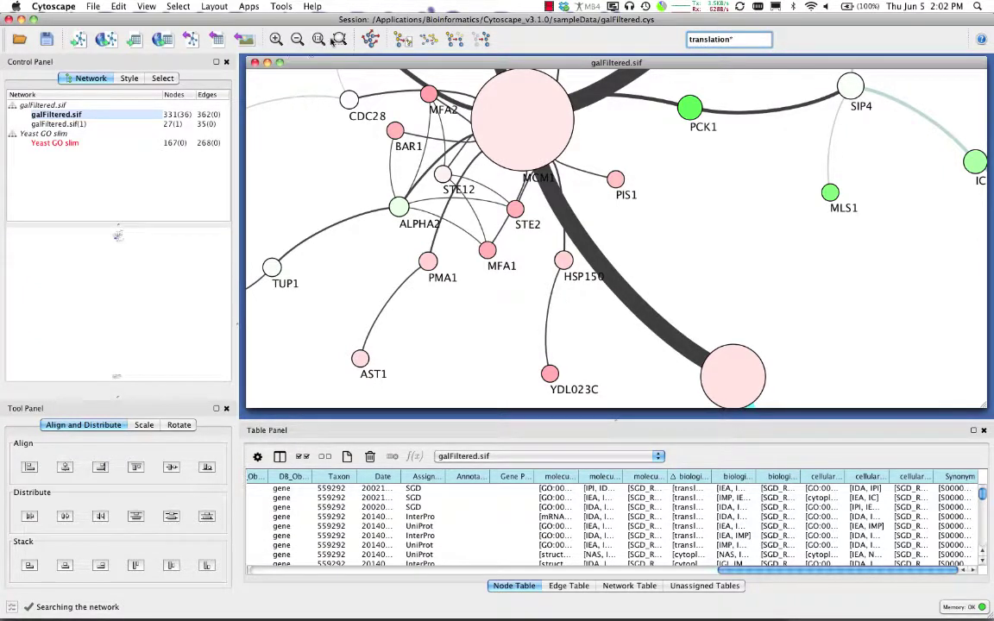
Step: Apply the preferred layout to the full galFiltered.sif network and clear the node selection
left_click(297, 39)
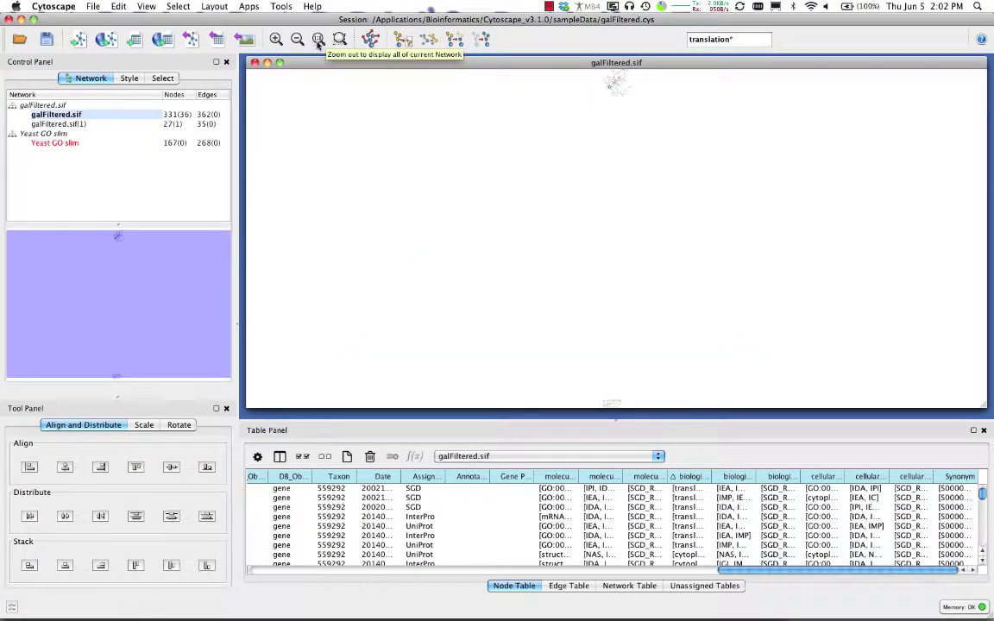
left_click(370, 39)
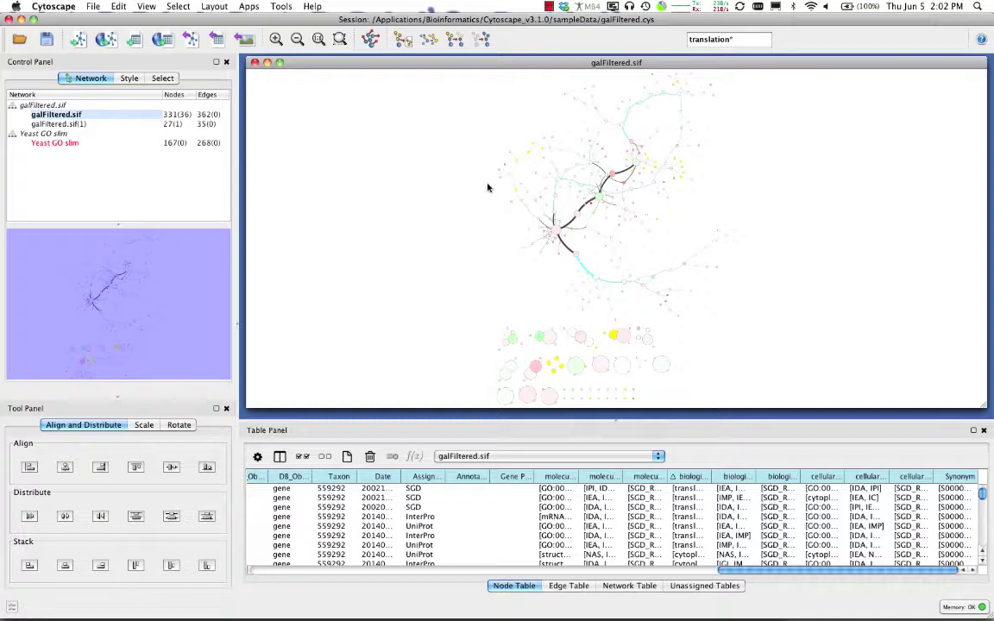
left_click(347, 147)
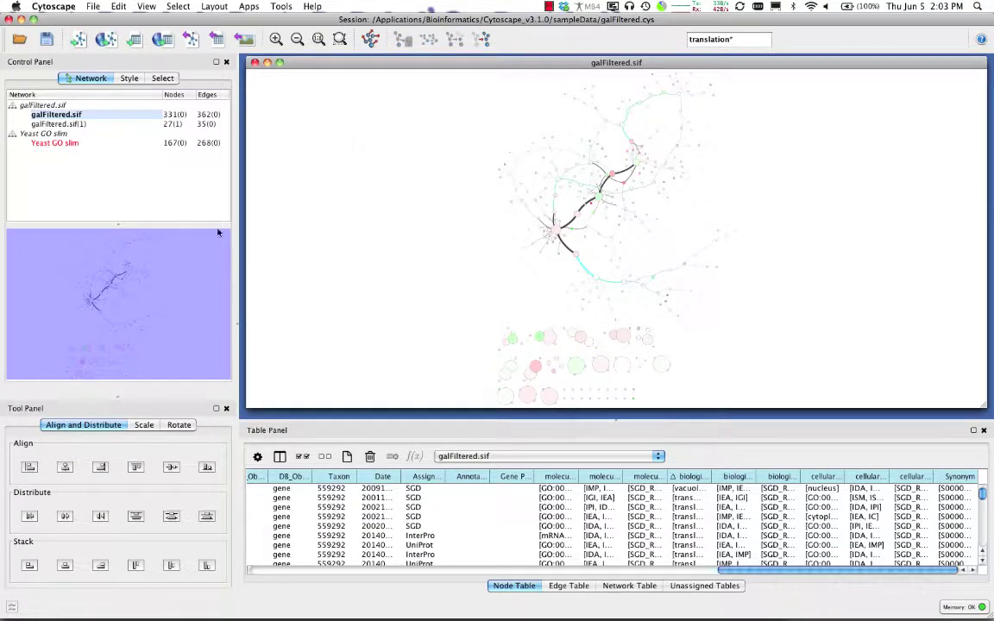
left_click(178, 6)
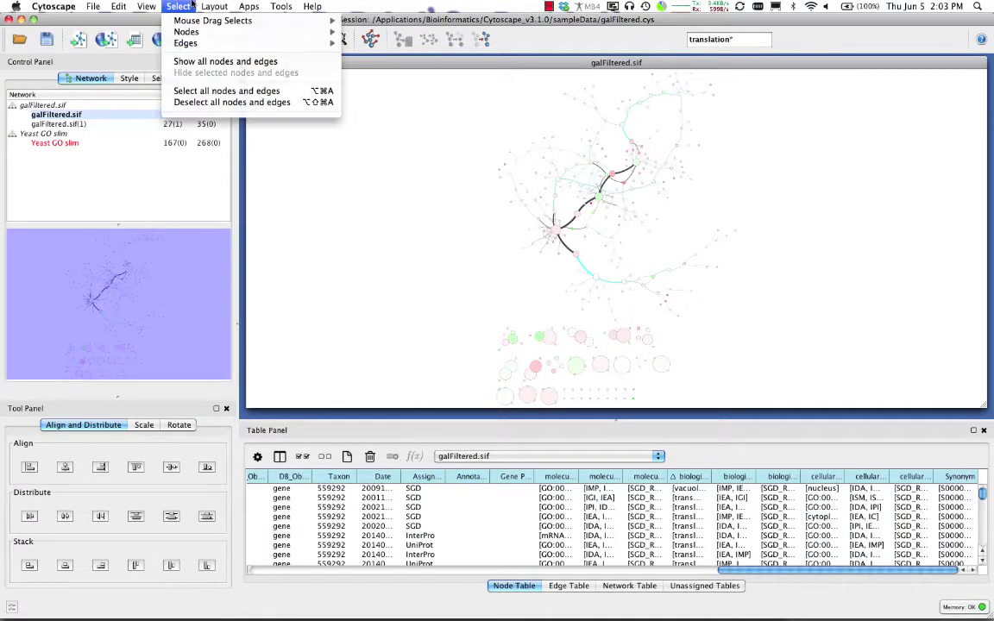
mouse_move(214, 6)
left_click(221, 66)
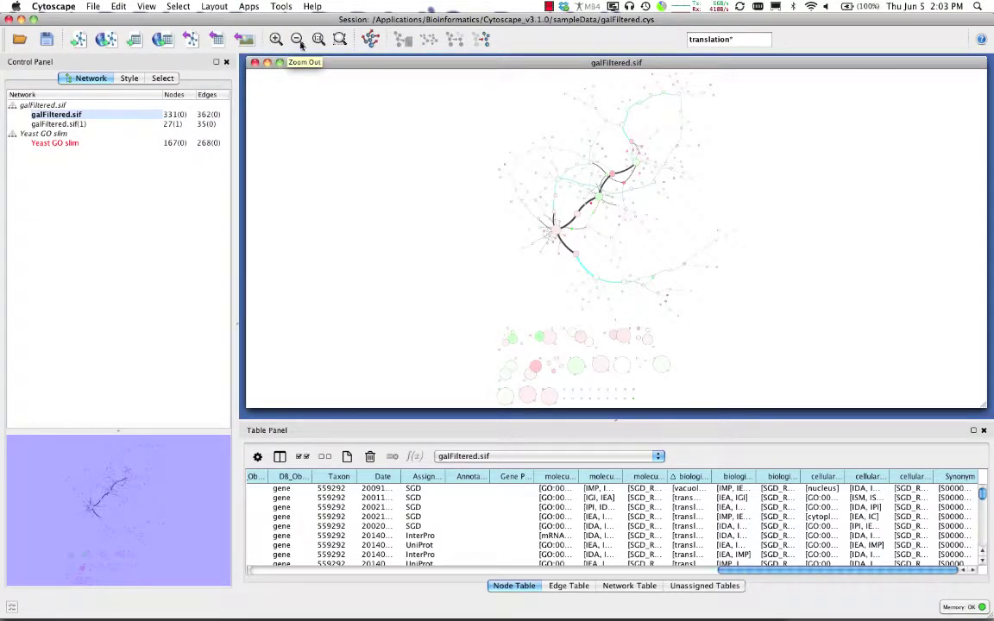
left_click(276, 39)
left_click(275, 39)
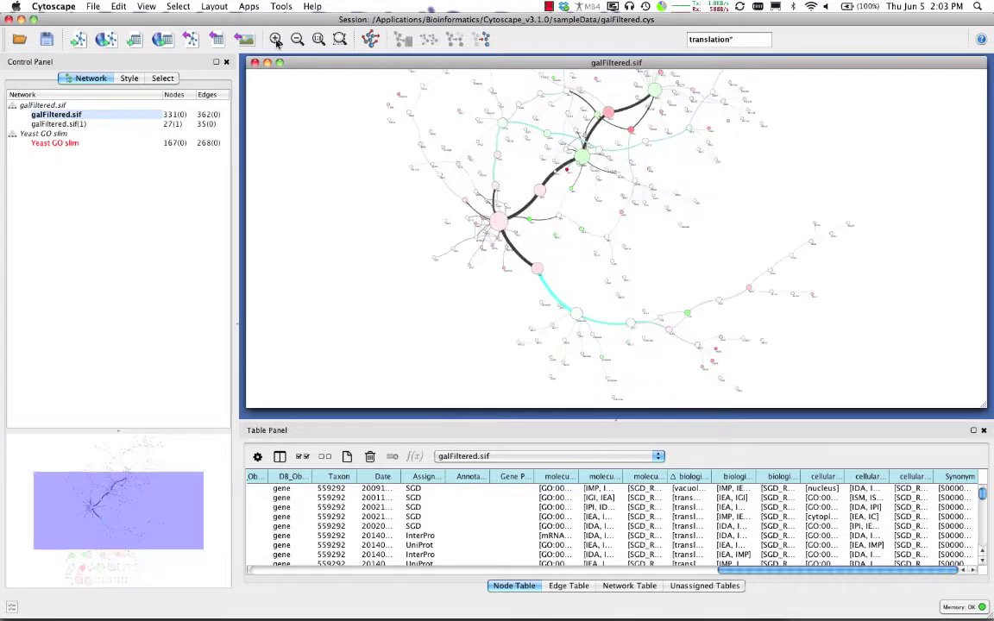
left_click(276, 39)
mouse_move(122, 501)
left_mouse_down()
mouse_move(147, 514)
mouse_move(140, 488)
mouse_move(121, 515)
mouse_move(120, 490)
left_mouse_up()
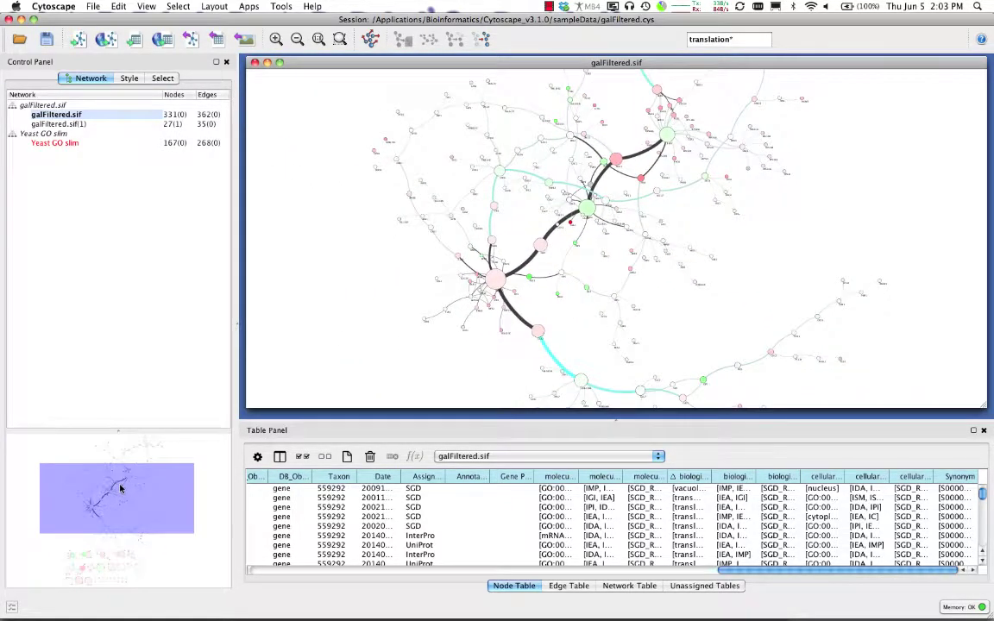
left_click(93, 6)
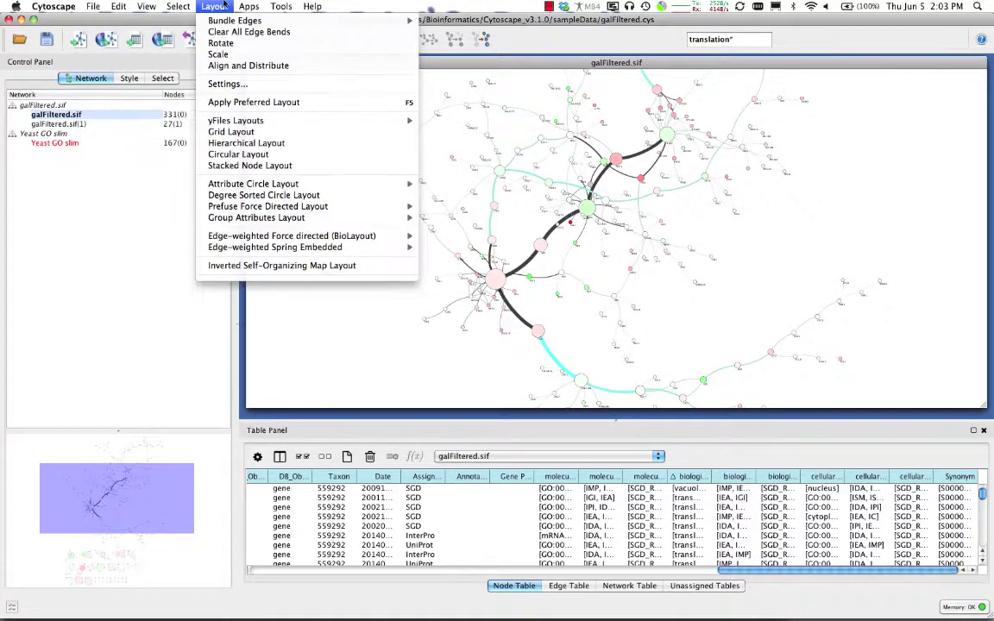
mouse_move(113, 6)
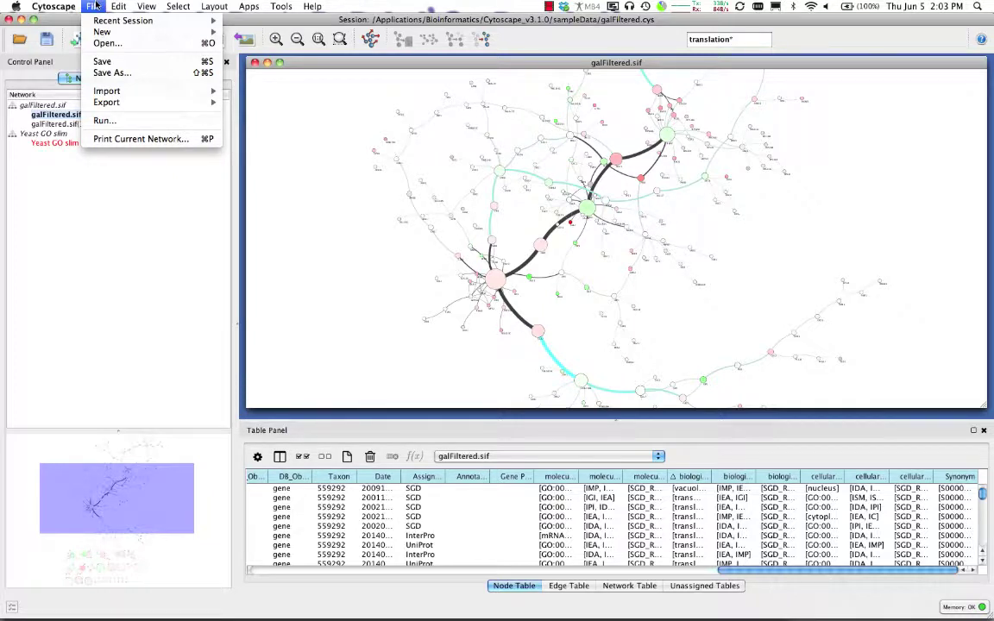
left_click(95, 6)
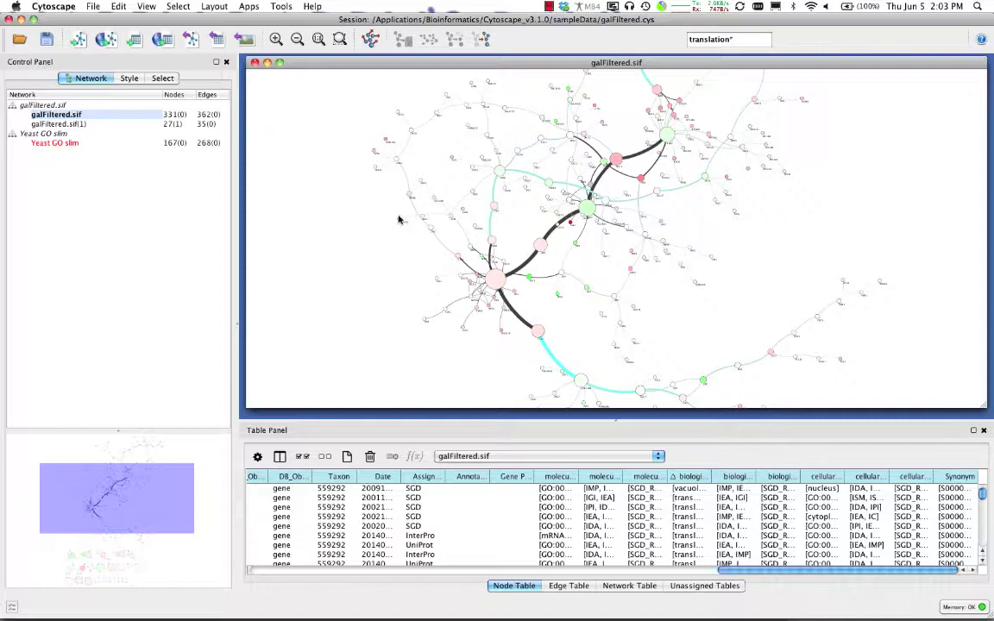
Step: Move the MIG1 node down close to FBP1 and select its first neighbors (undirected)
scroll(412, 213, "up", 10)
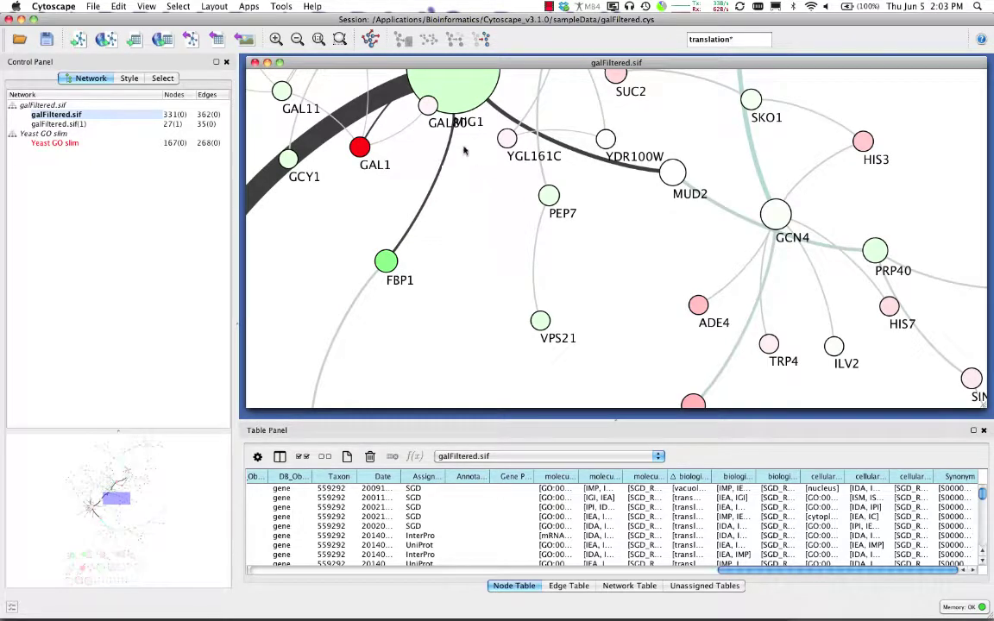
left_click(412, 92)
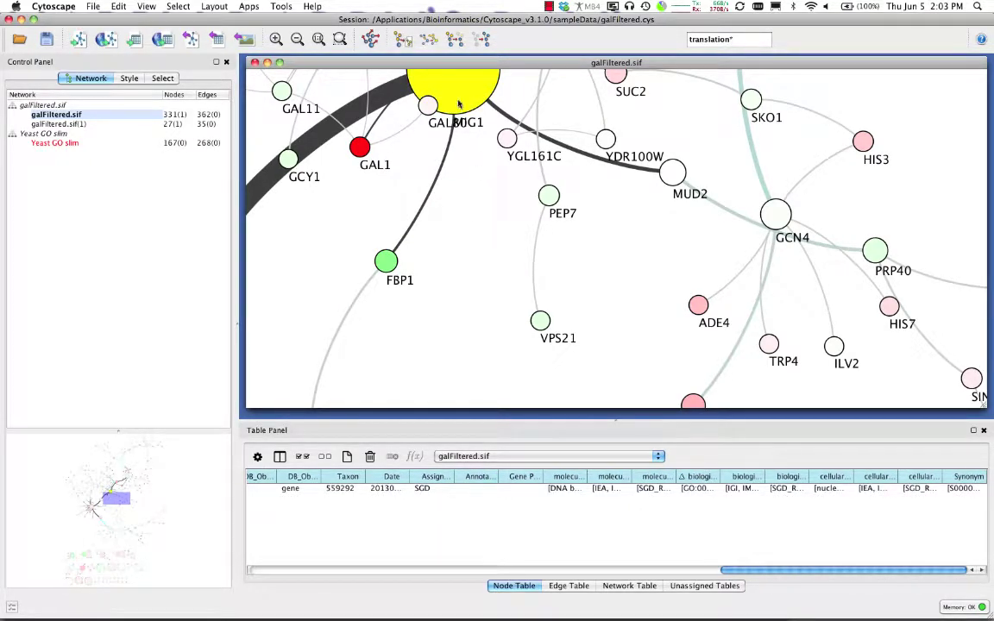
left_click_drag(457, 82, 436, 207)
right_click(436, 207)
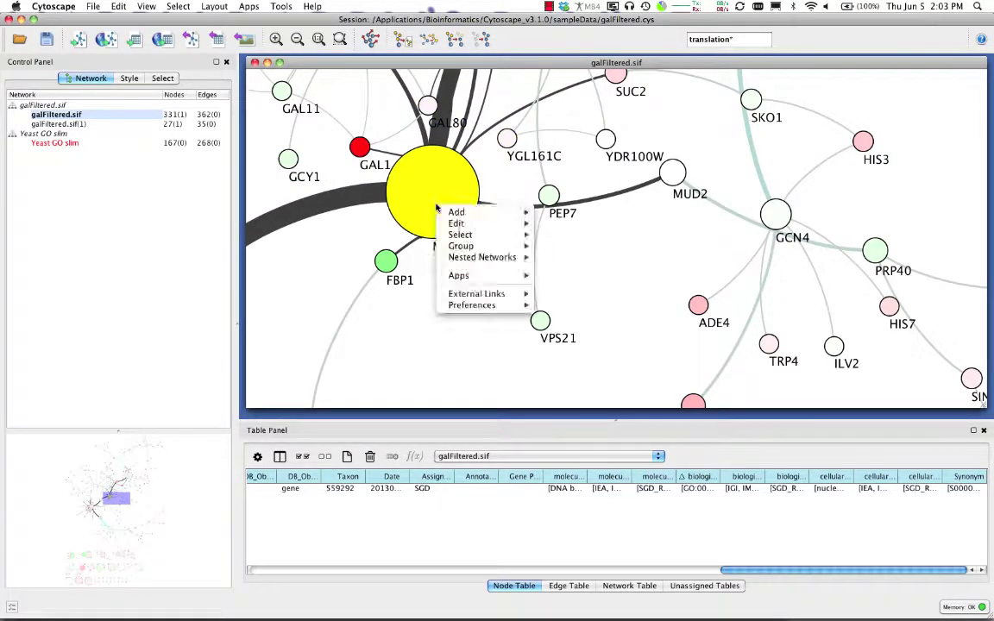
mouse_move(478, 213)
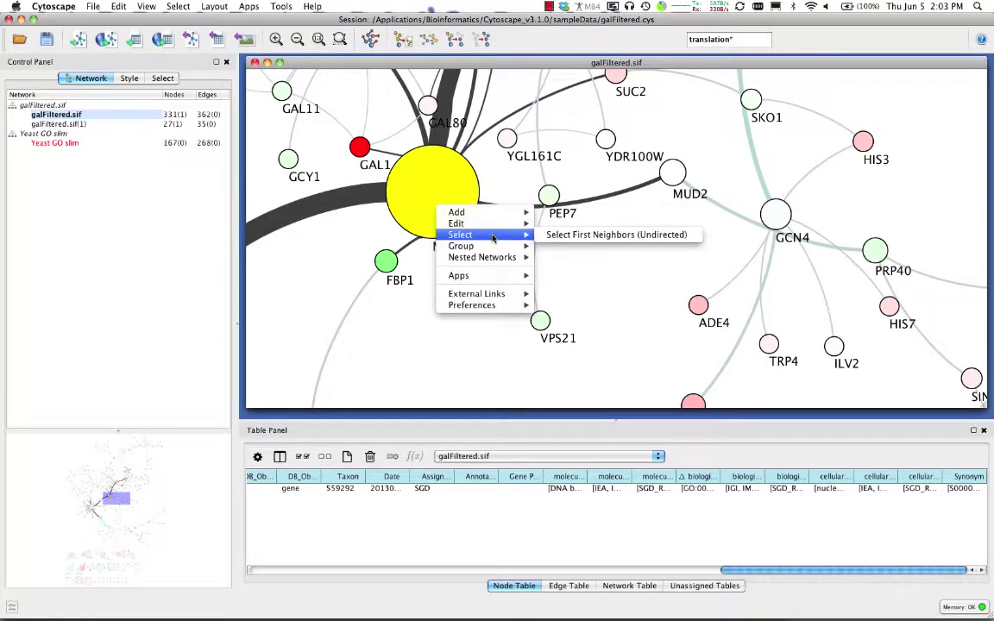
left_click(551, 236)
Step: Group MIG1 and its selected first neighbors together under a group name
right_click(438, 205)
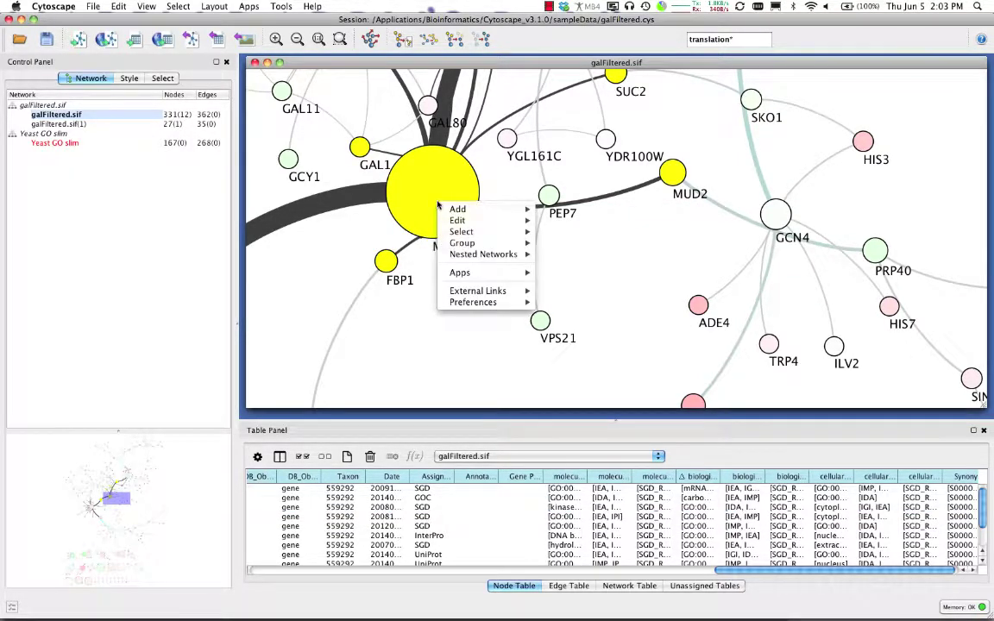
mouse_move(479, 244)
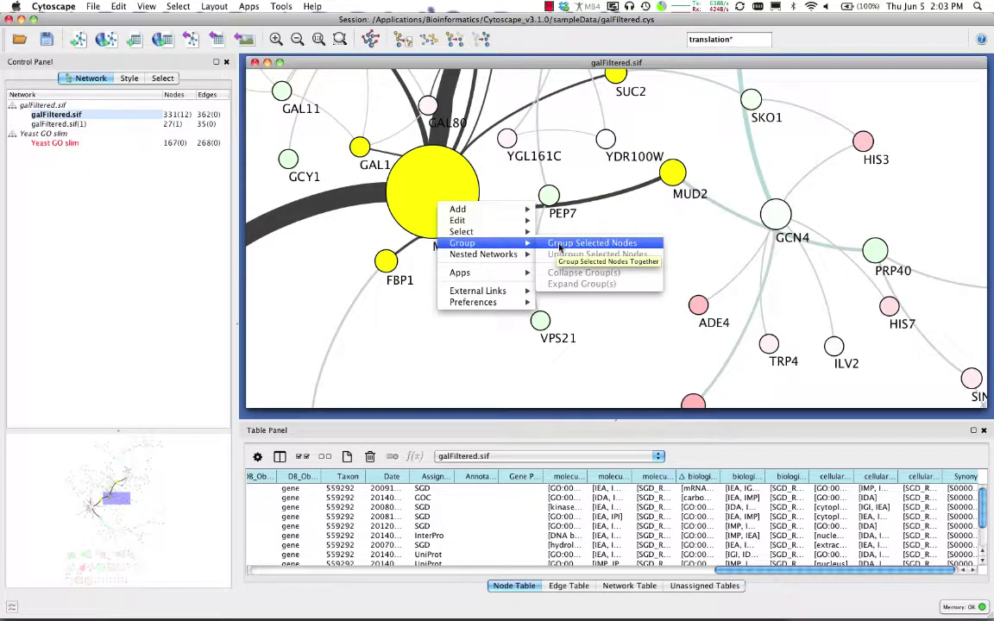
left_click(560, 245)
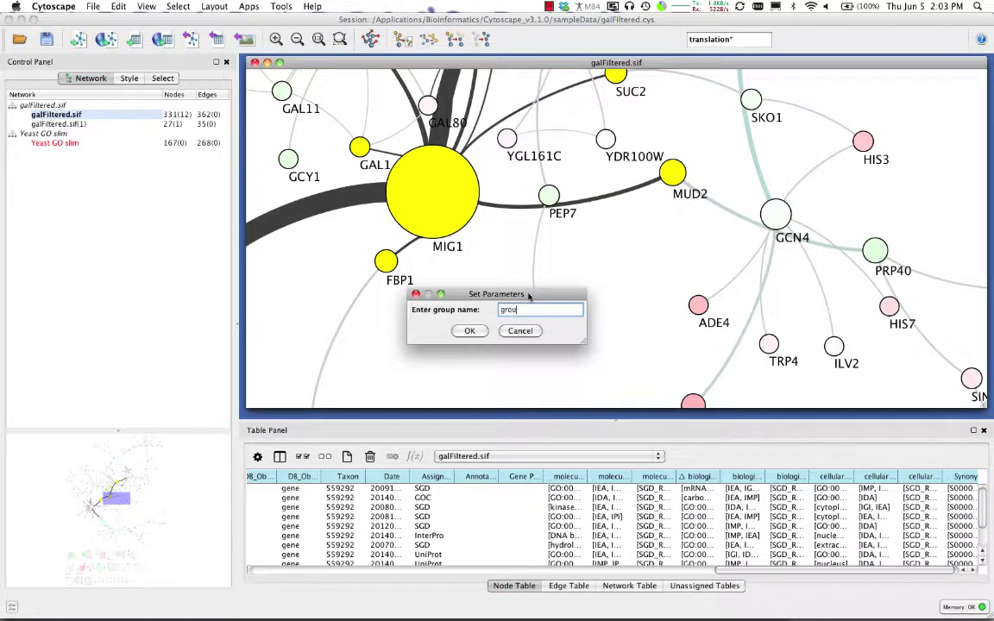
left_click(470, 330)
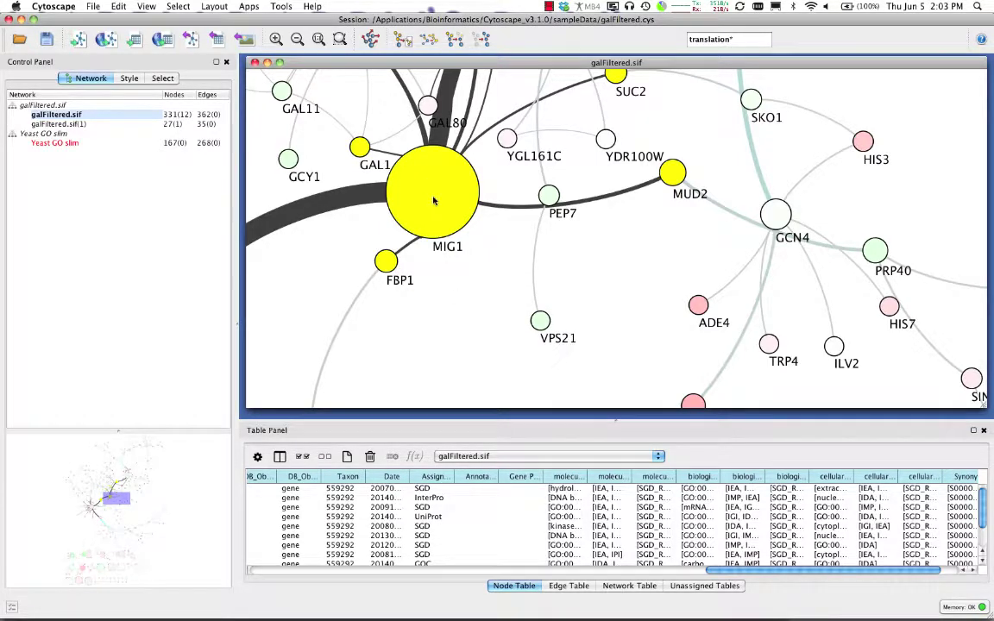
Step: Move the grouped MIG1 nodes slightly down together and collapse the group into a single node
left_click_drag(433, 200, 455, 238)
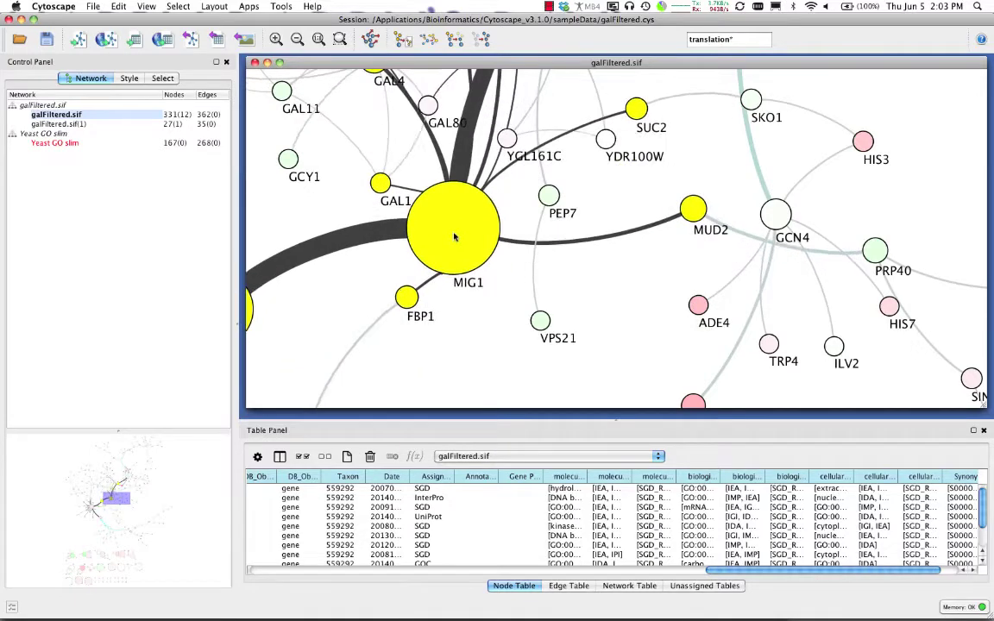
right_click(455, 236)
mouse_move(479, 276)
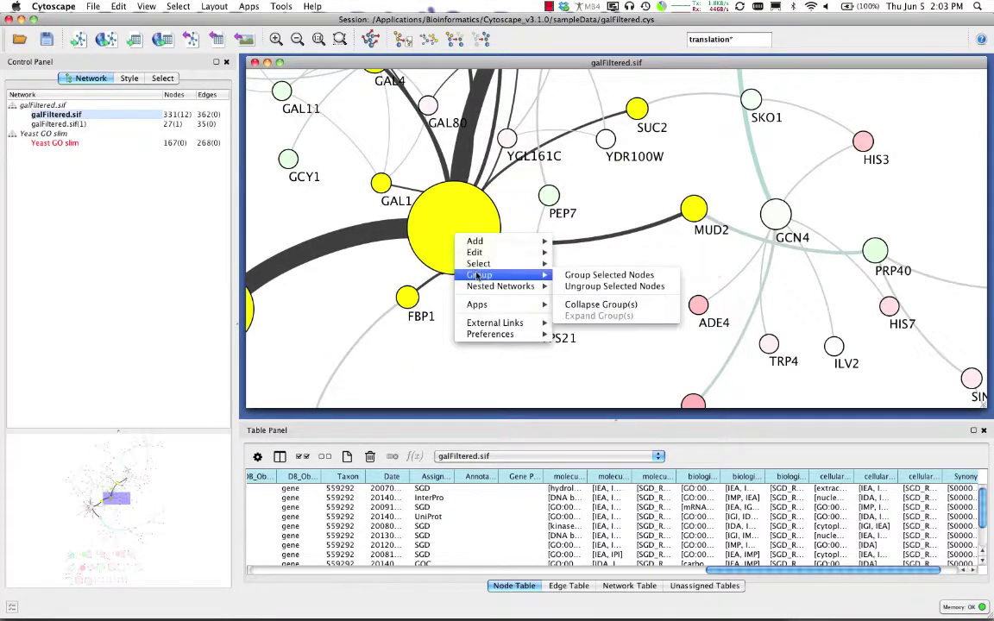
left_click(574, 304)
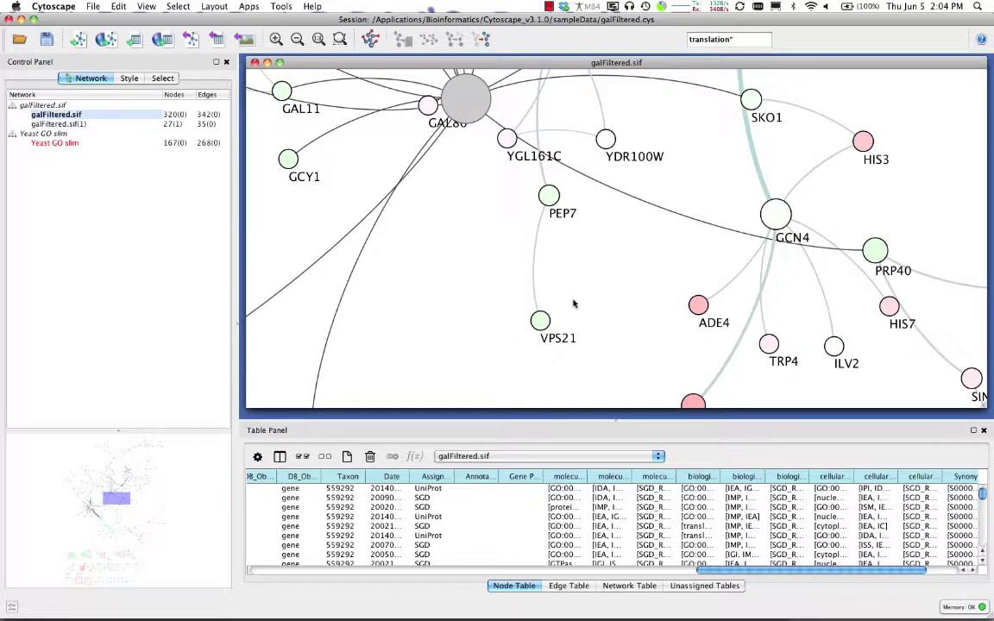
Step: Move the collapsed group node down below GAL80 and expand the group
left_click_drag(466, 97, 442, 256)
right_click(441, 256)
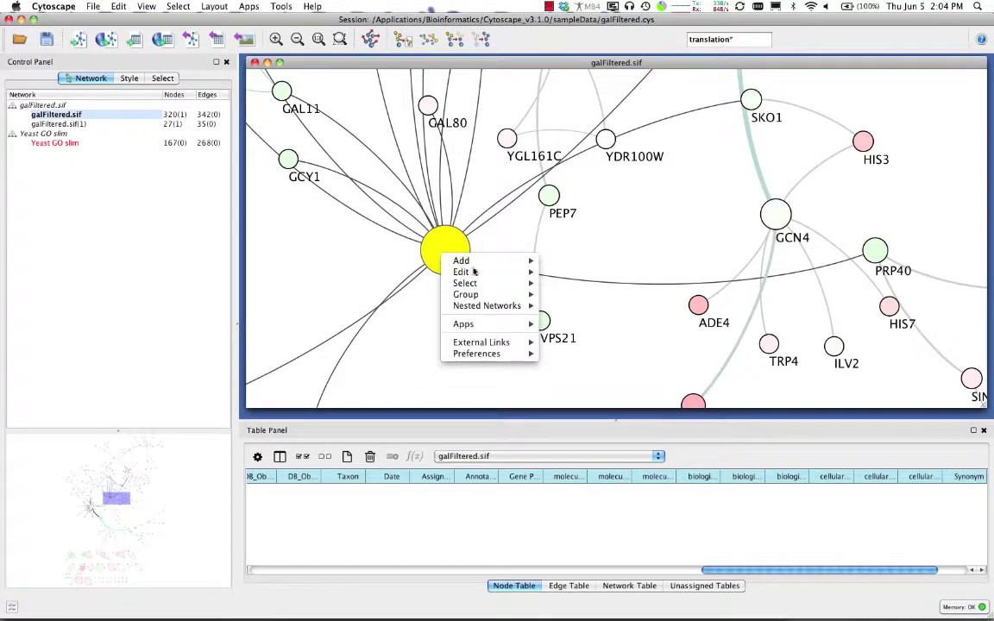
mouse_move(505, 296)
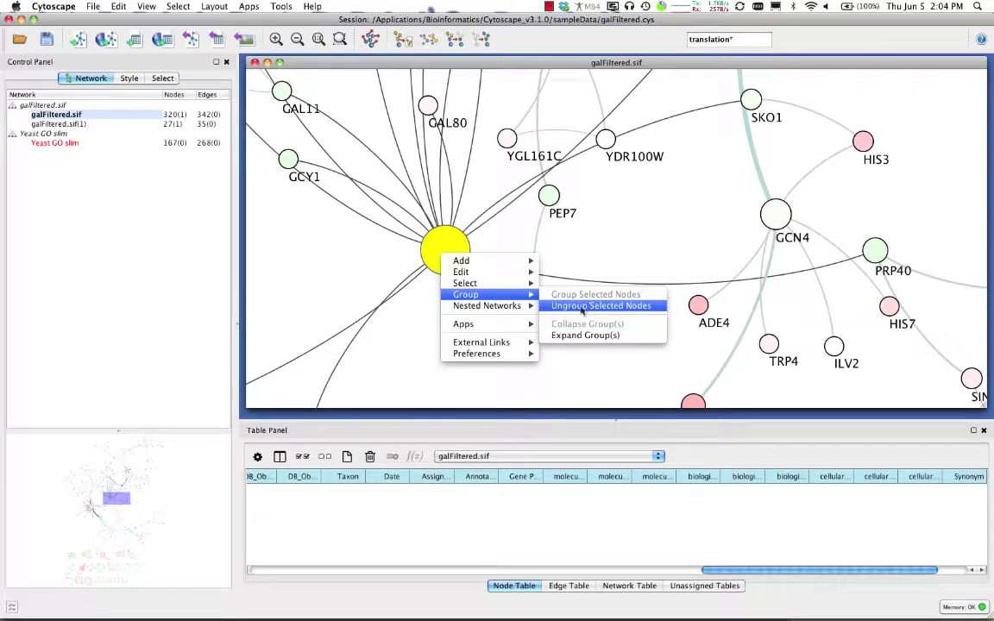
left_click(578, 336)
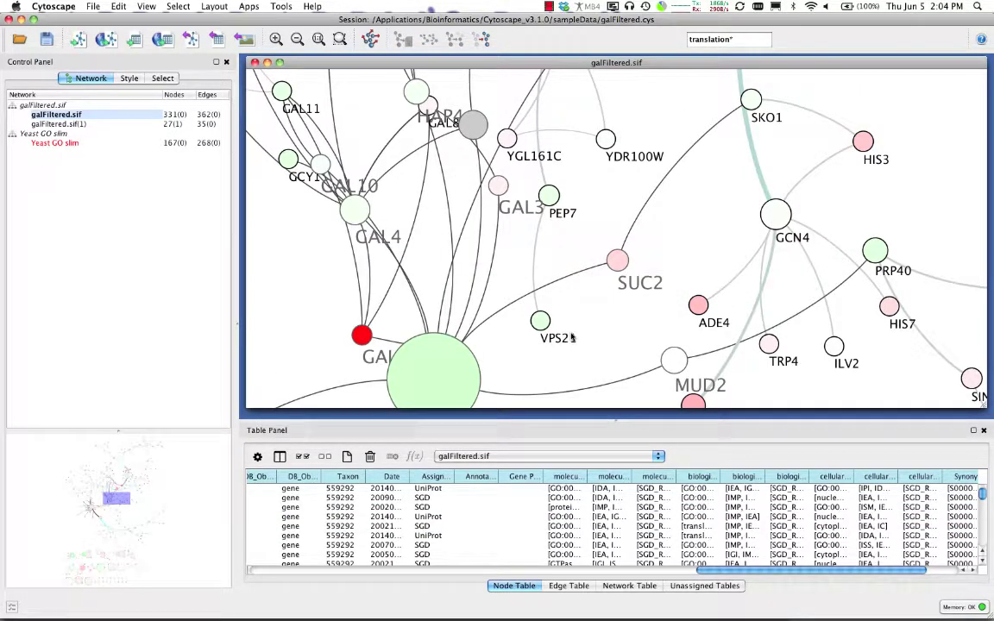
Step: Reposition the gray node and MIG1 closer together and add galFiltered.sif(1) as a nested network of MIG1
left_click_drag(473, 125, 466, 172)
left_click_drag(436, 371, 464, 259)
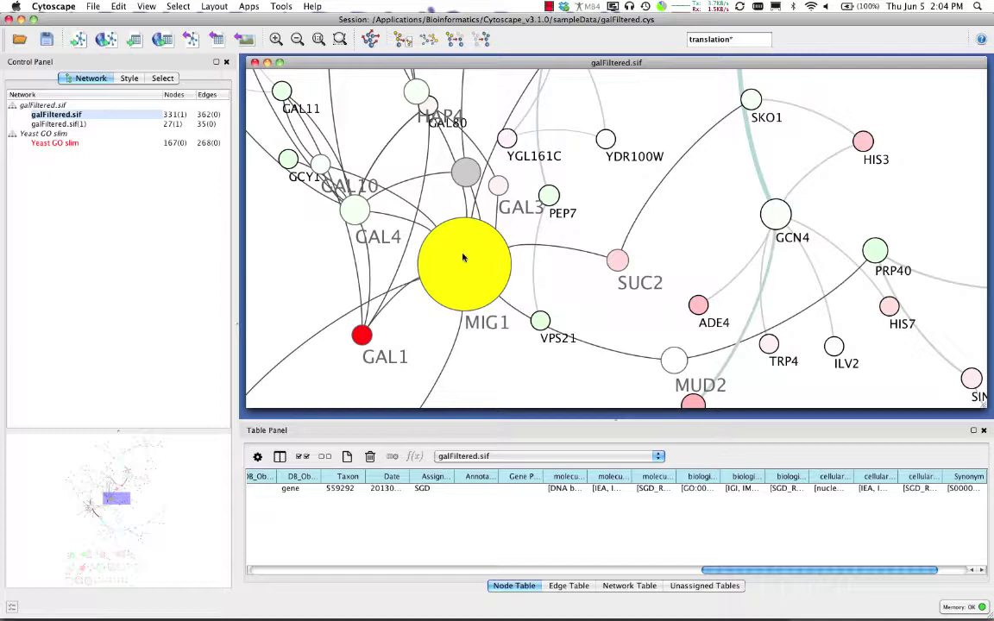
right_click(464, 258)
mouse_move(518, 308)
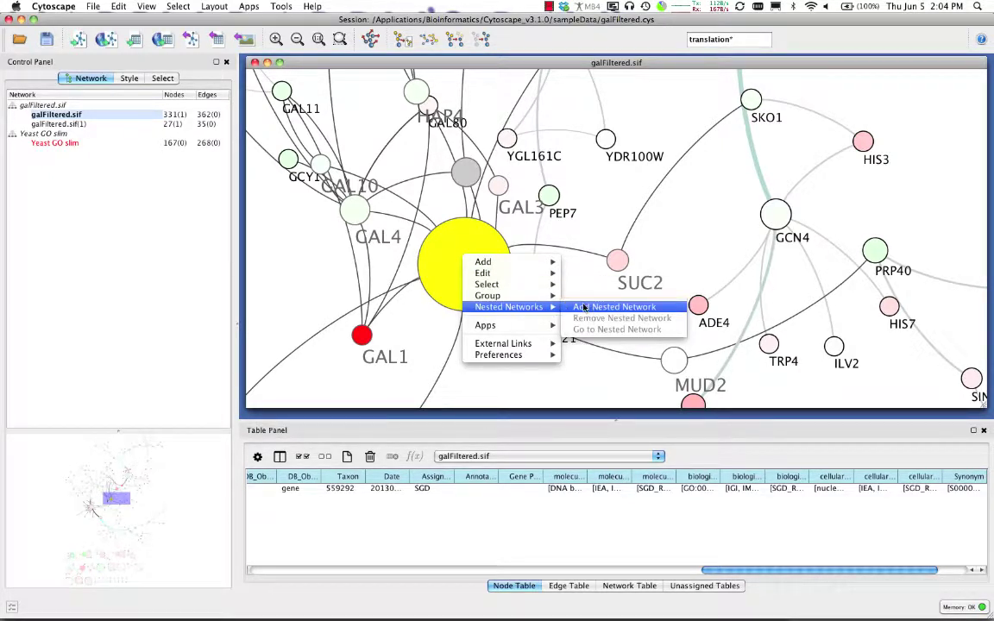
left_click(585, 308)
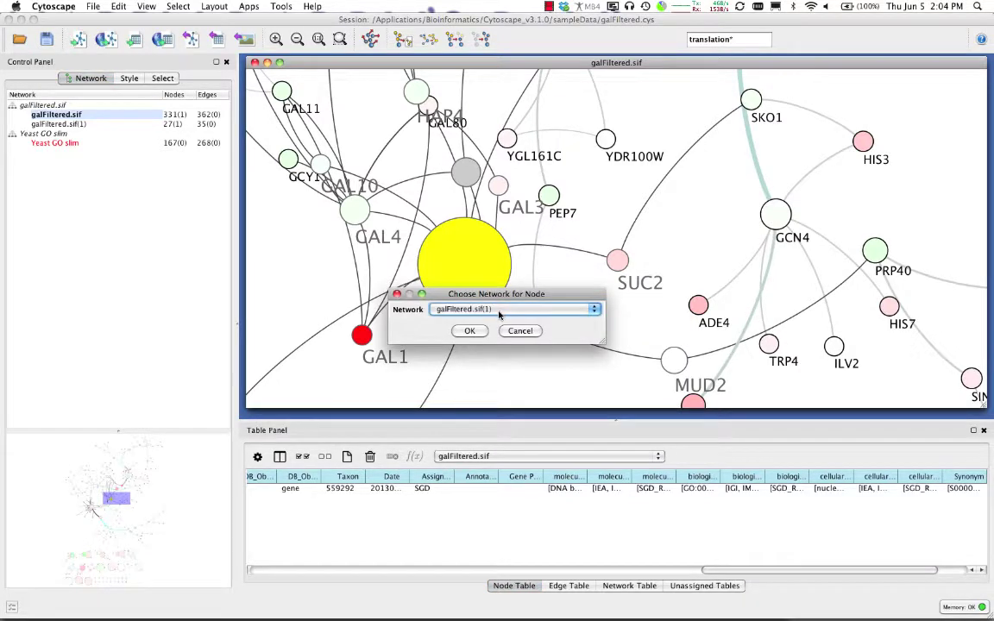
left_click(470, 331)
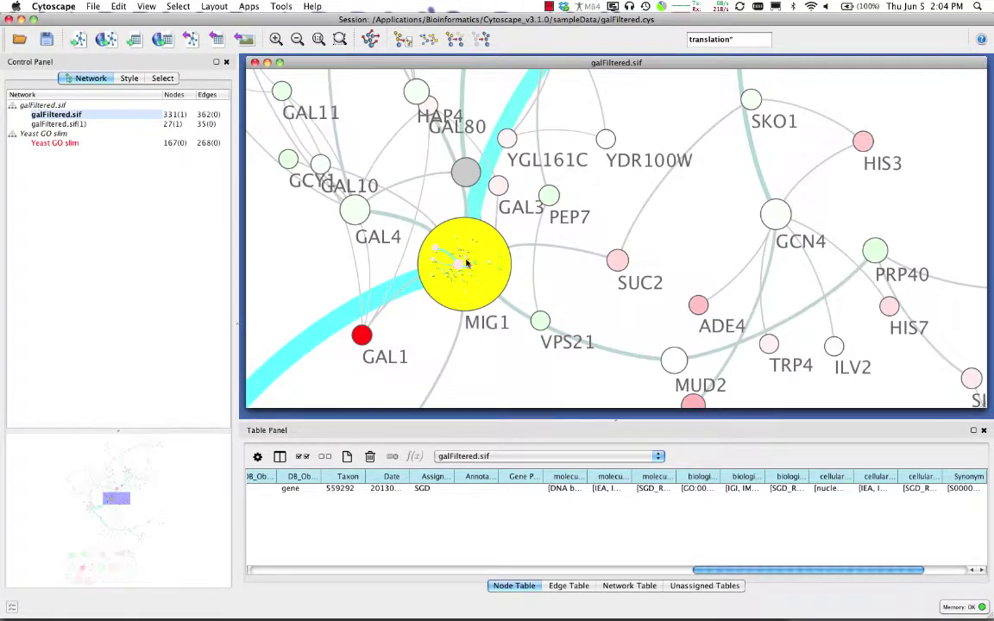
Step: Examine the nested network drawn inside the MIG1 node up close
right_click(501, 272)
mouse_move(552, 322)
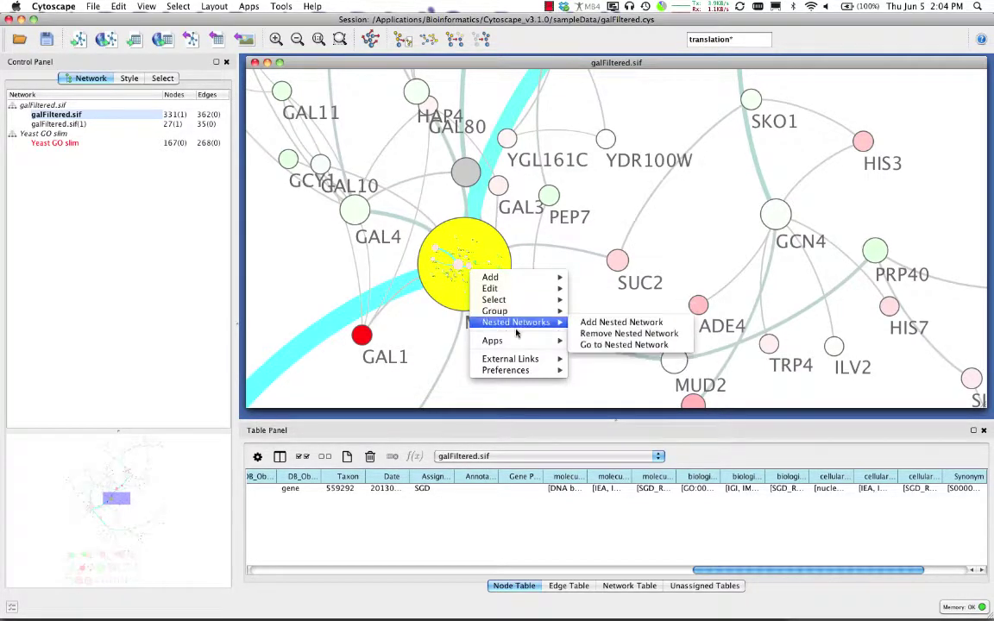
left_click(604, 335)
scroll(455, 263, "up", 5)
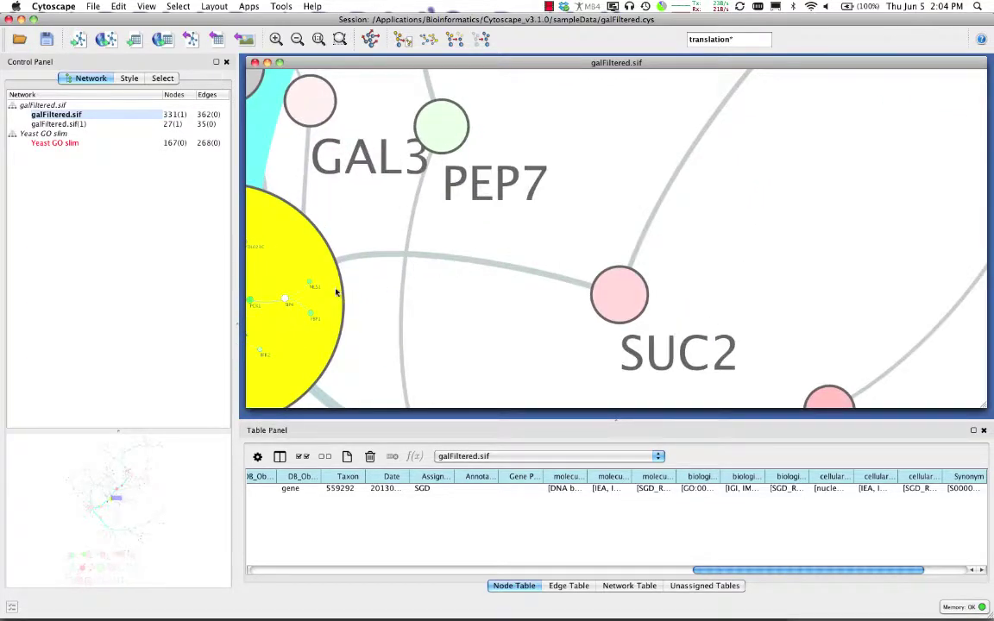
left_click_drag(304, 263, 596, 268)
scroll(523, 289, "up", 4)
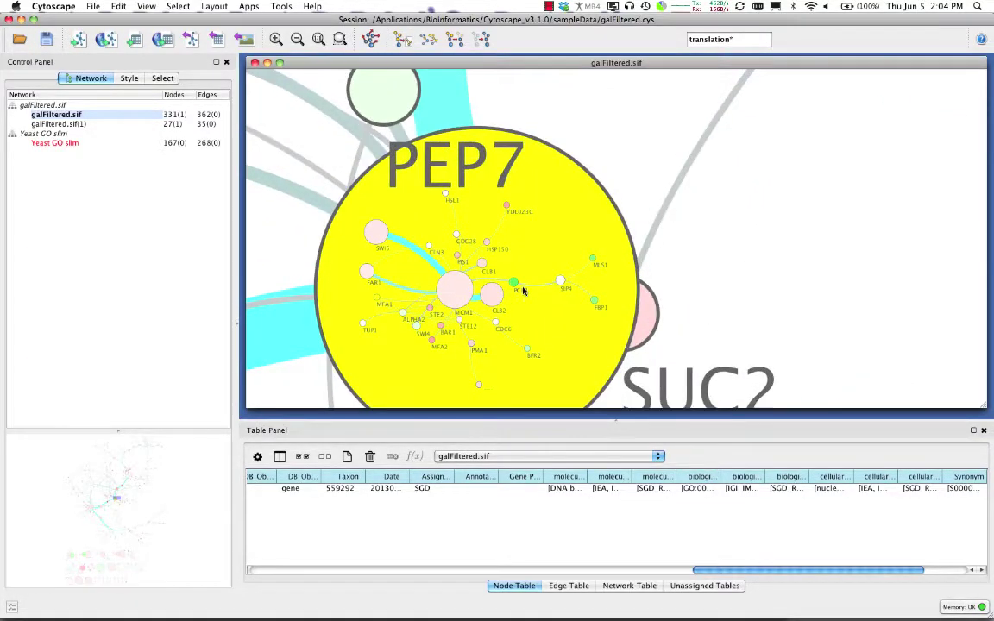
left_click_drag(513, 233, 517, 230)
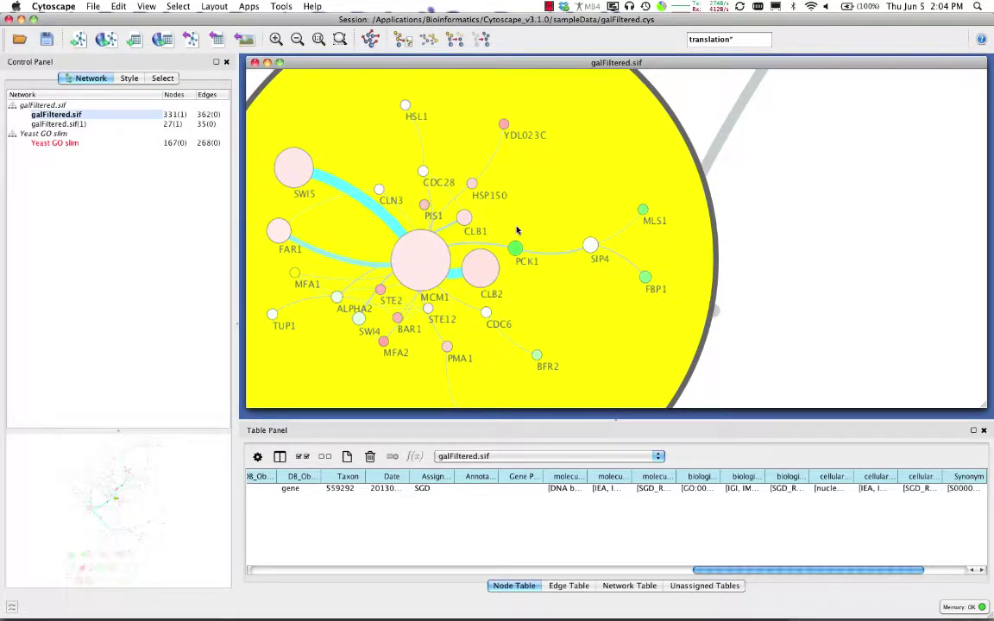
scroll(517, 230, "down", 10)
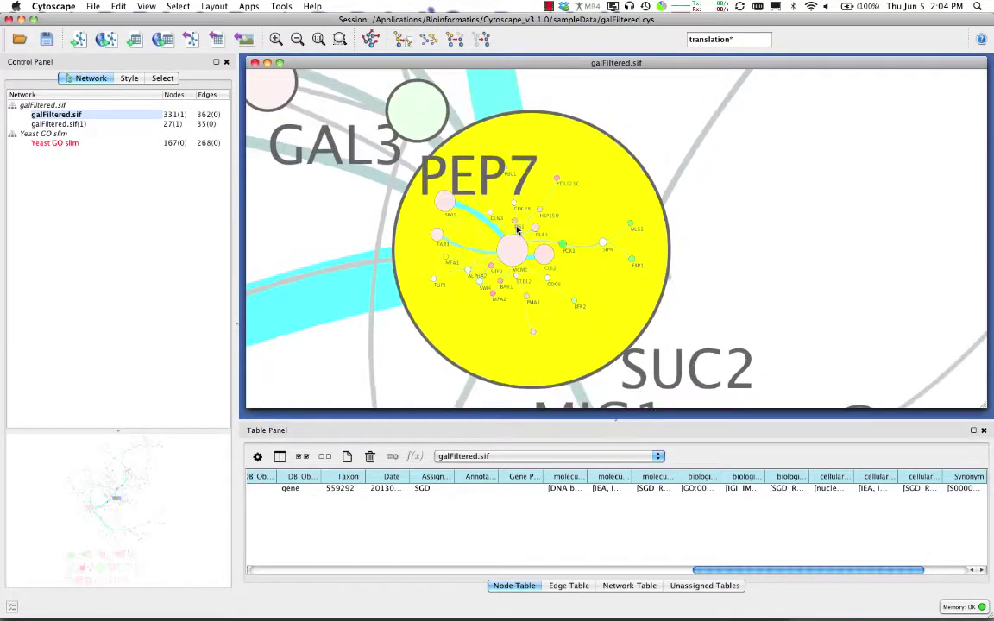
Step: Remove the nested network from MIG1 and move the node aside so it no longer overlaps SUC2
right_click(517, 231)
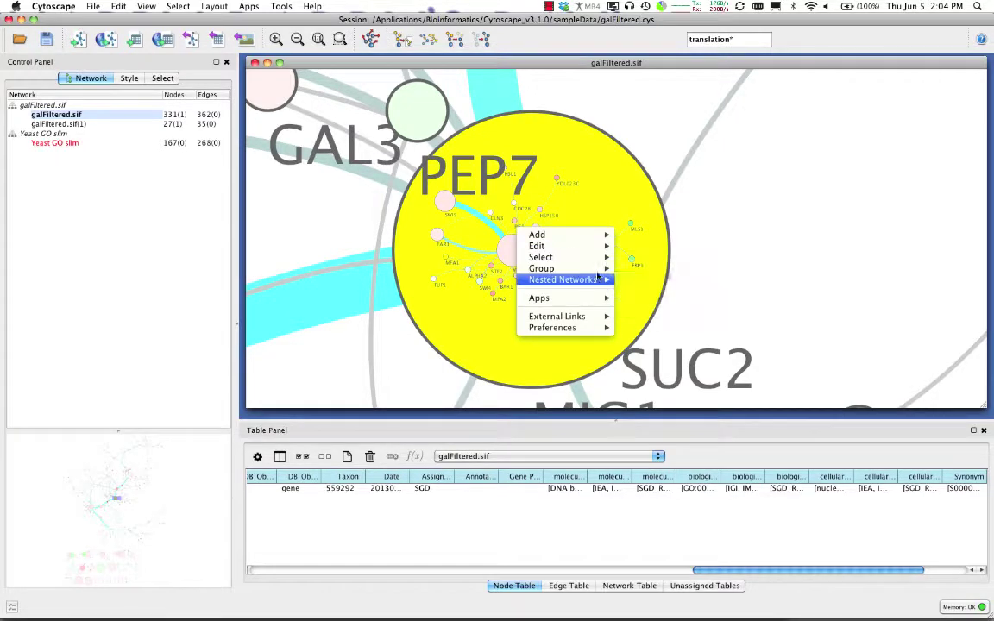
mouse_move(574, 279)
left_click(651, 293)
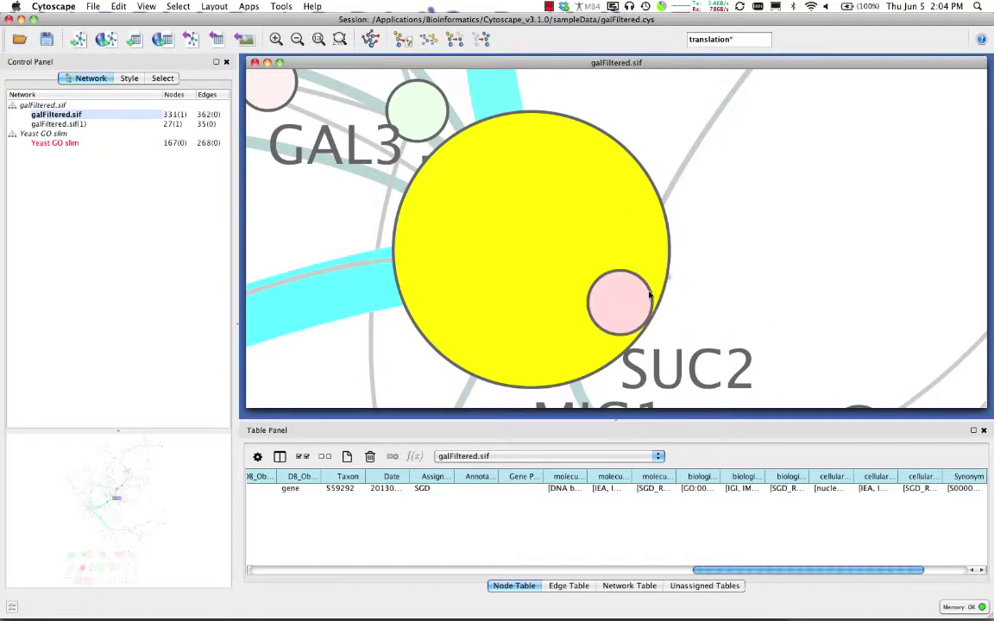
left_click_drag(535, 247, 432, 245)
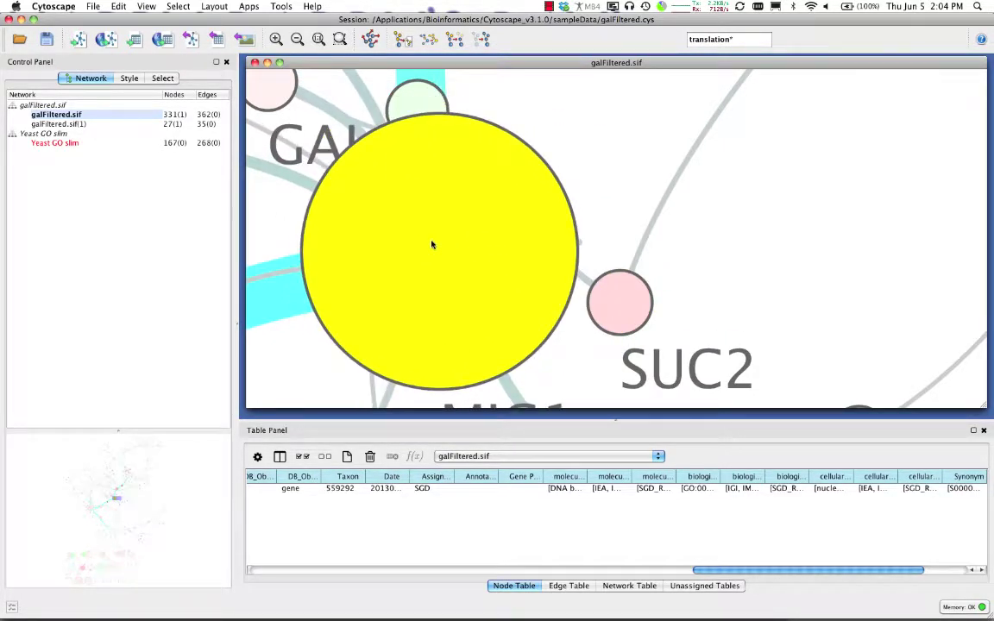
Step: Examine the context options offered for the MIG1 node and for the thick edge above it
scroll(525, 210, "down", 3)
right_click(526, 213)
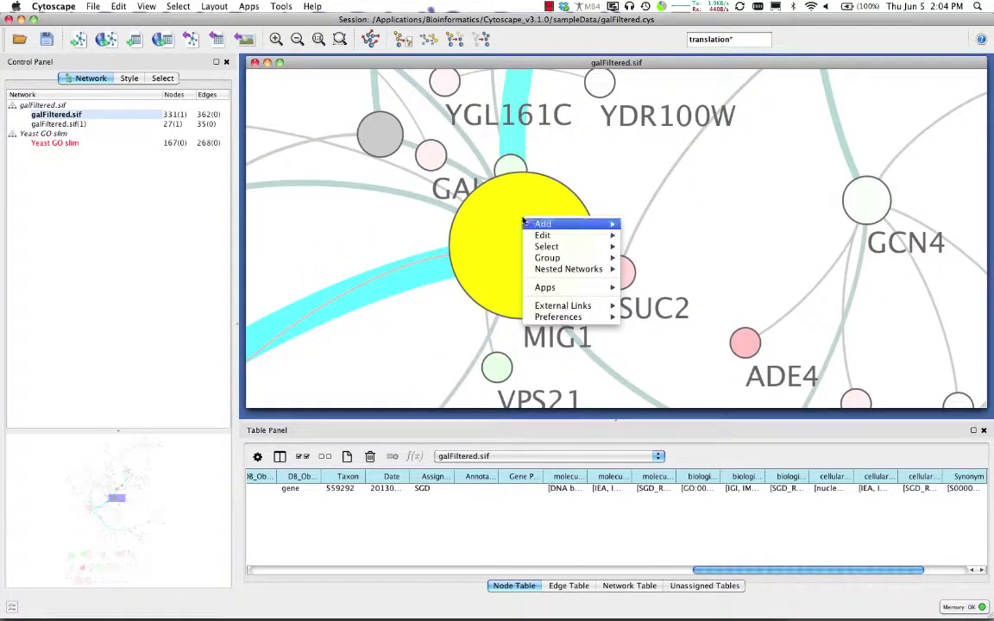
mouse_move(536, 250)
mouse_move(558, 307)
left_click(506, 195)
left_click(510, 143)
right_click(510, 143)
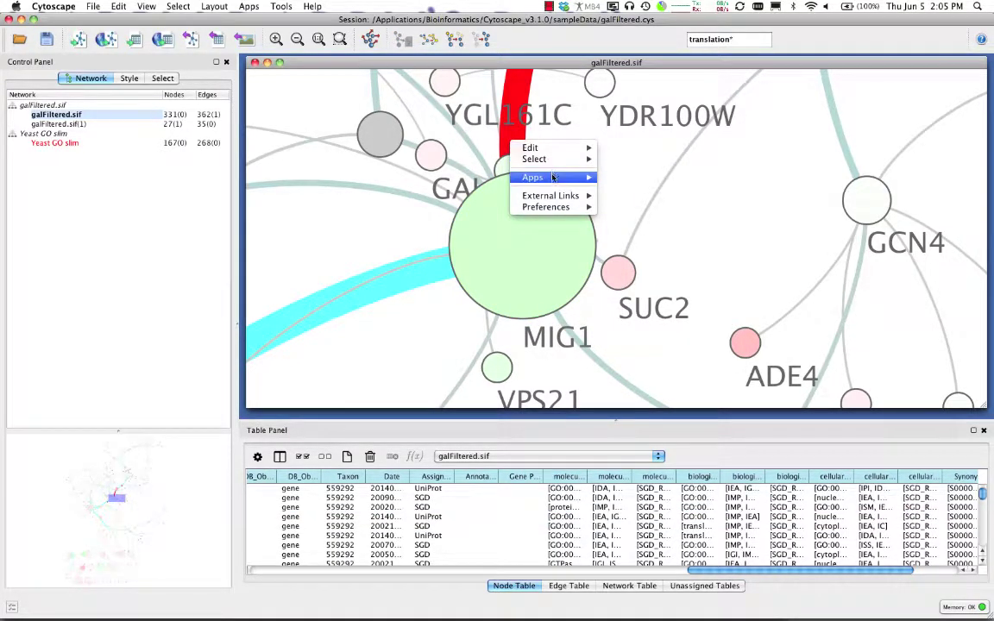
mouse_move(546, 201)
left_click(604, 173)
Step: Add a rectangular bounded text annotation reading "Text Annotation" in Arial bold, size 18, between YDR100W and SUC2
right_click(613, 161)
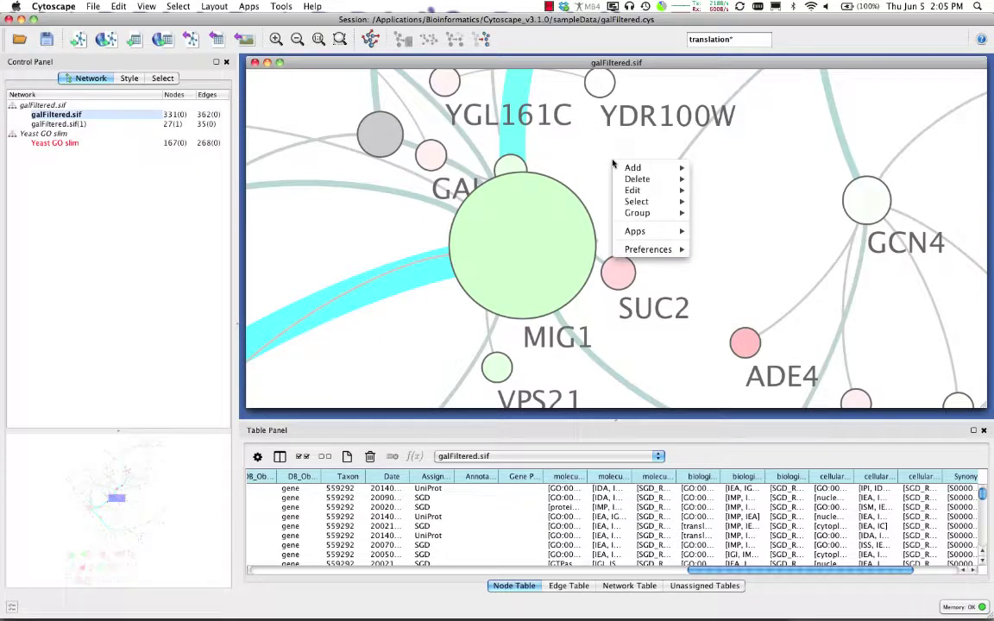
mouse_move(633, 168)
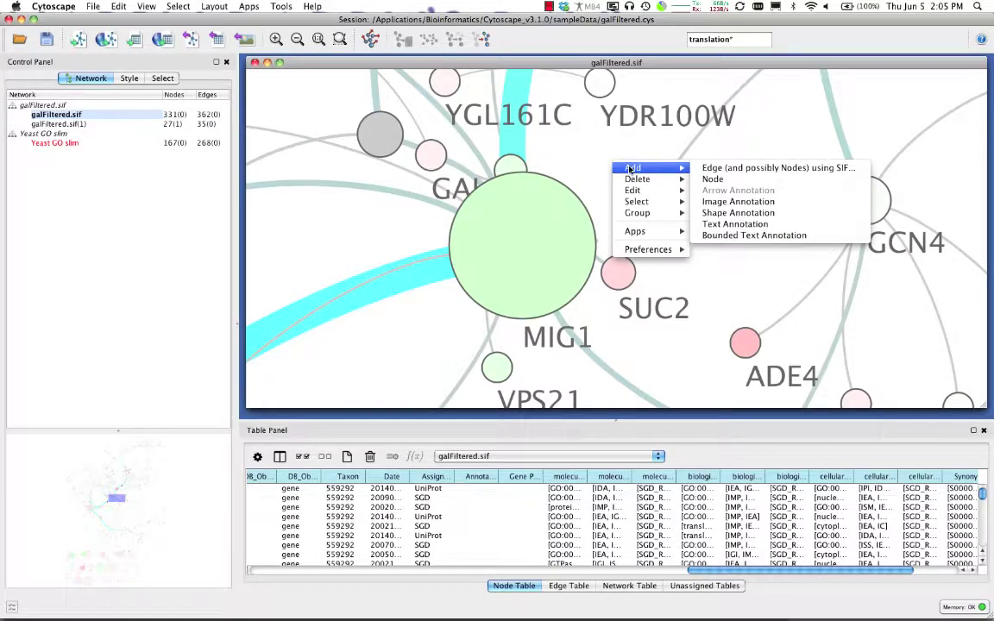
left_click(719, 236)
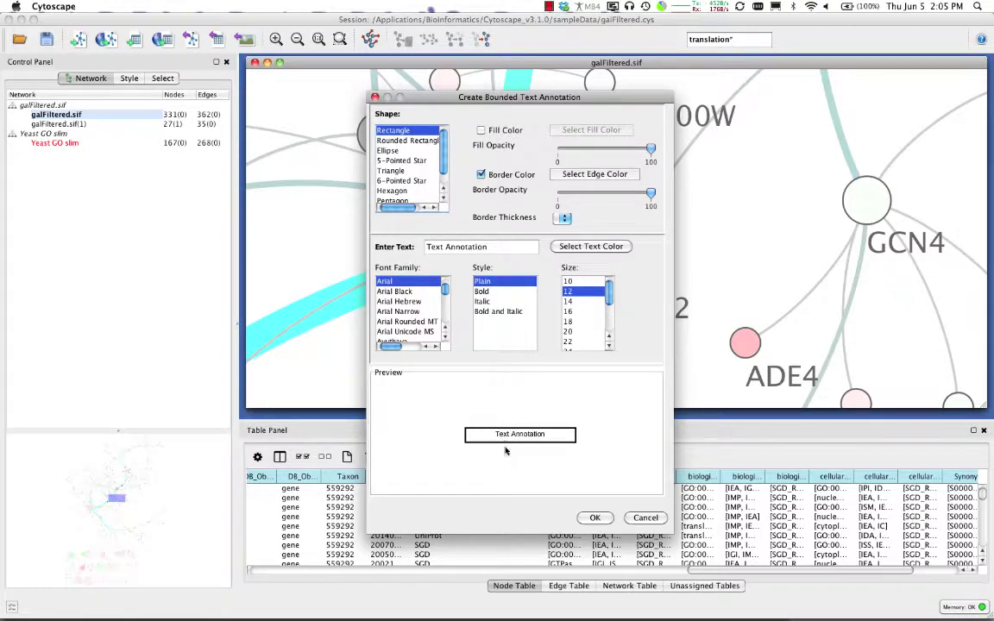
left_click(571, 322)
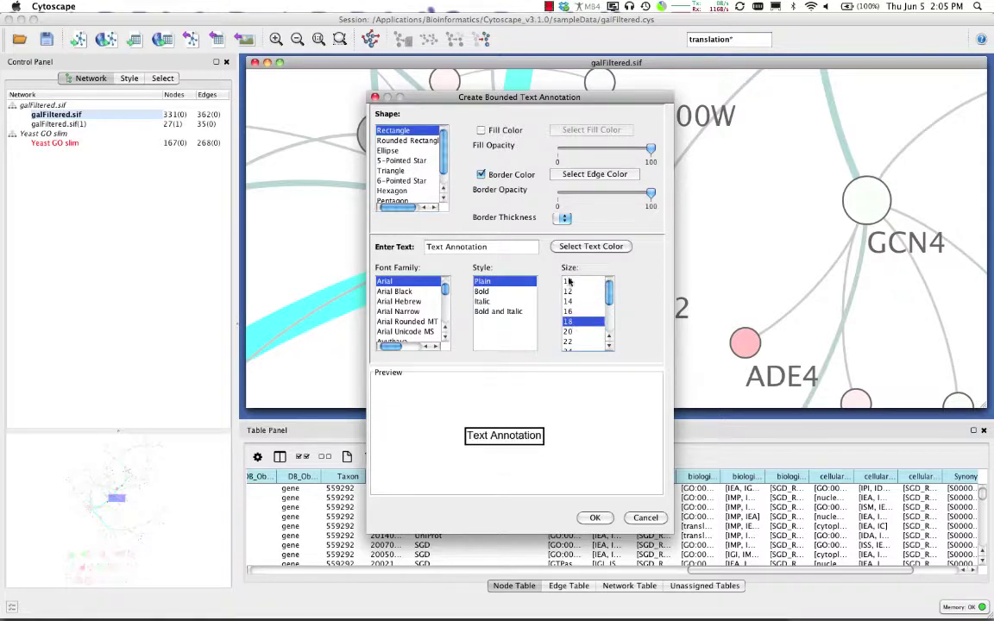
left_click(484, 295)
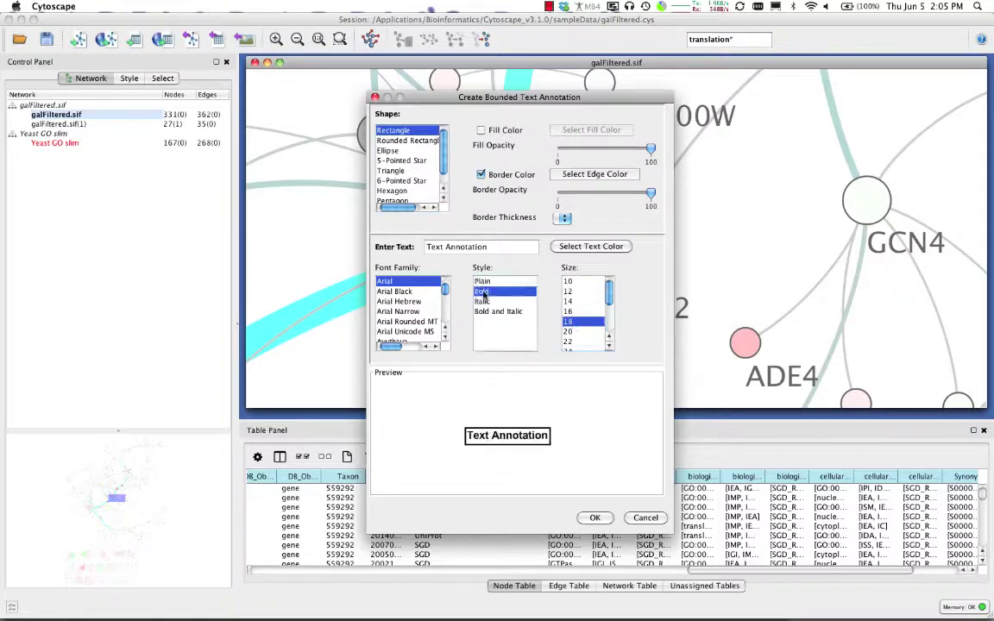
left_click(596, 518)
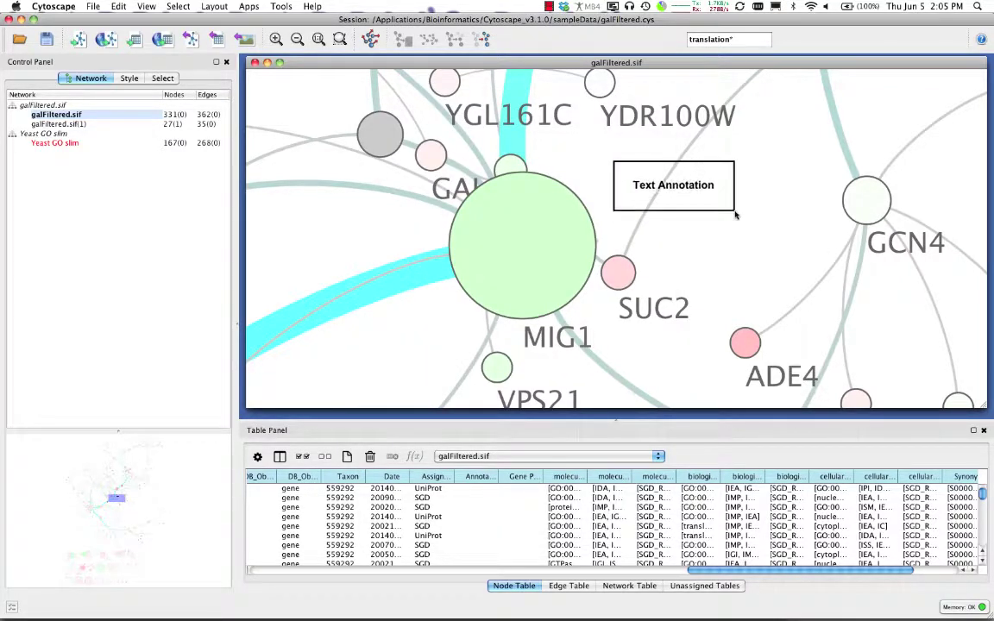
left_click(658, 192)
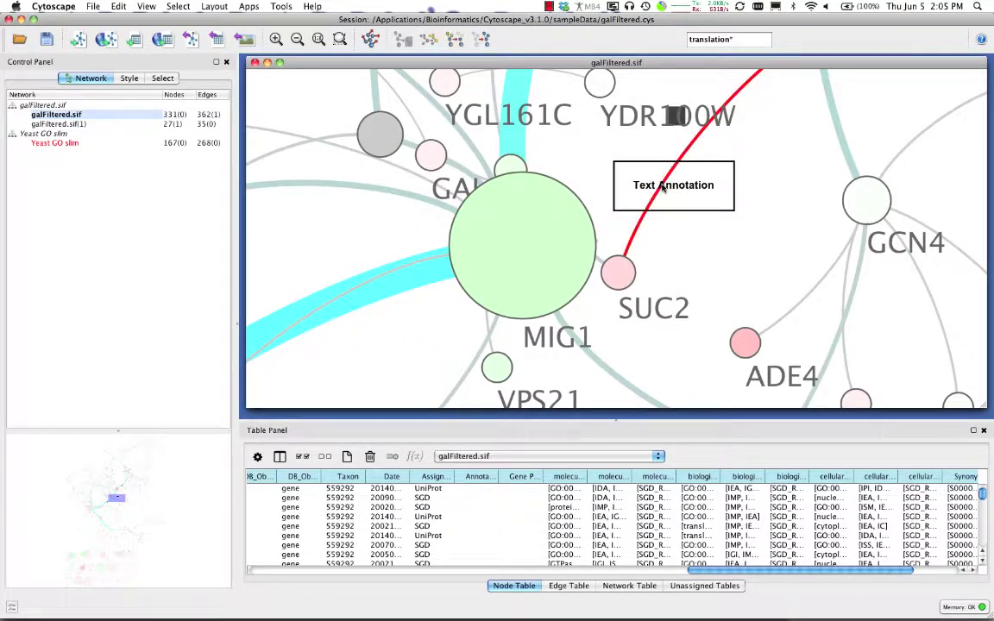
left_click(640, 191)
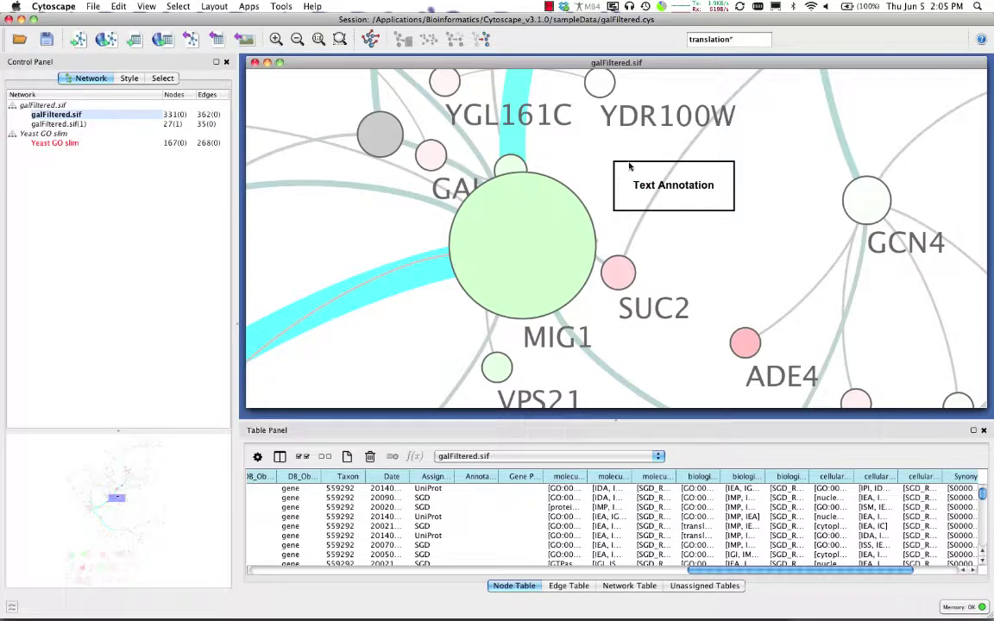
scroll(637, 192, "down", 1)
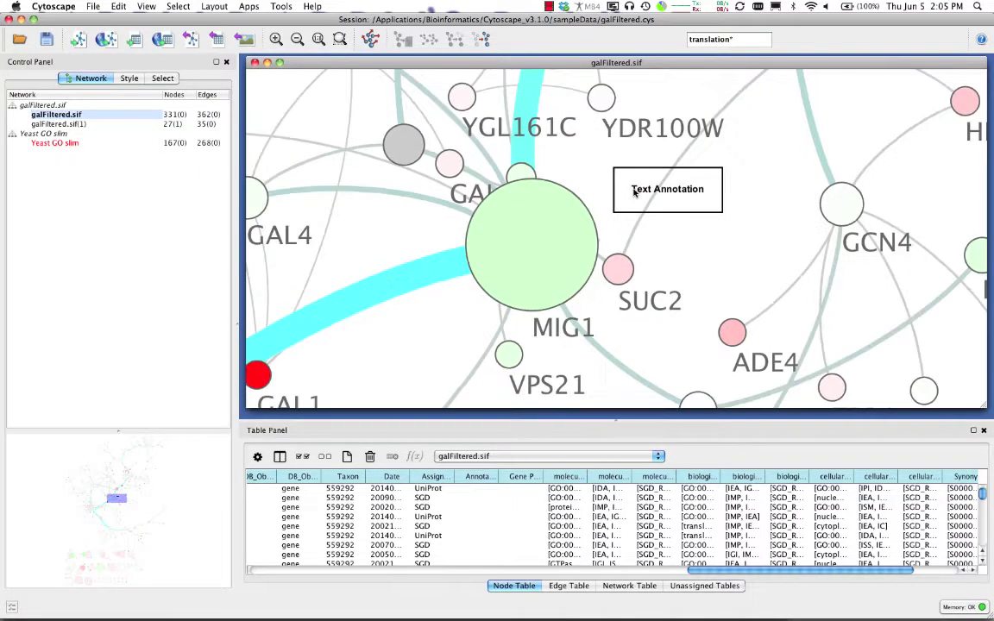
right_click(643, 191)
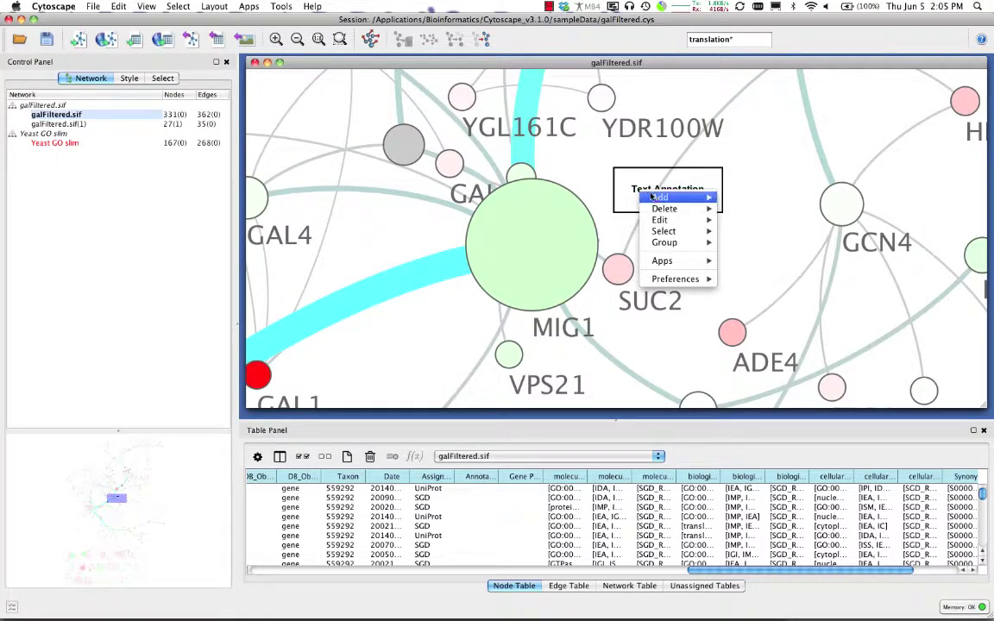
mouse_move(655, 199)
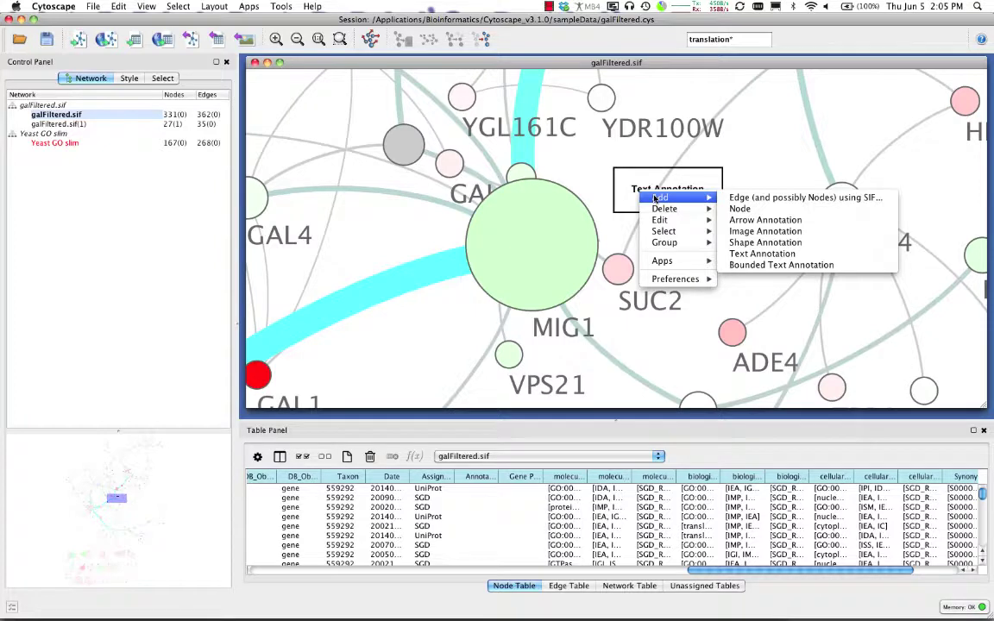
left_click(776, 266)
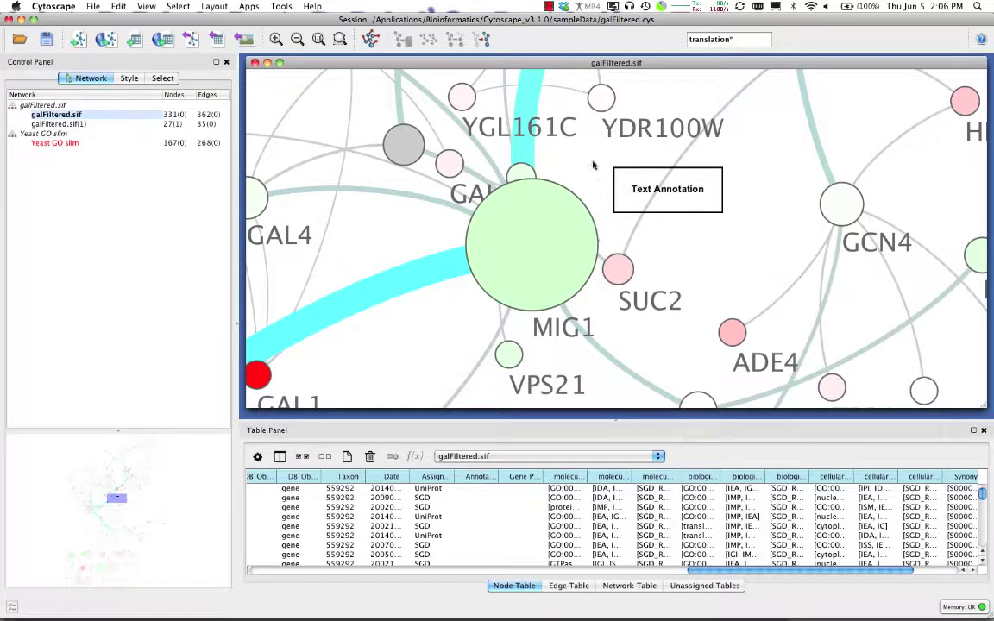
Step: Move the YDR100W and SUC2 nodes away from the "Text Annotation" box so that the area around it is clear
left_click_drag(592, 152, 730, 226)
left_click(650, 204)
left_click_drag(615, 103, 547, 85)
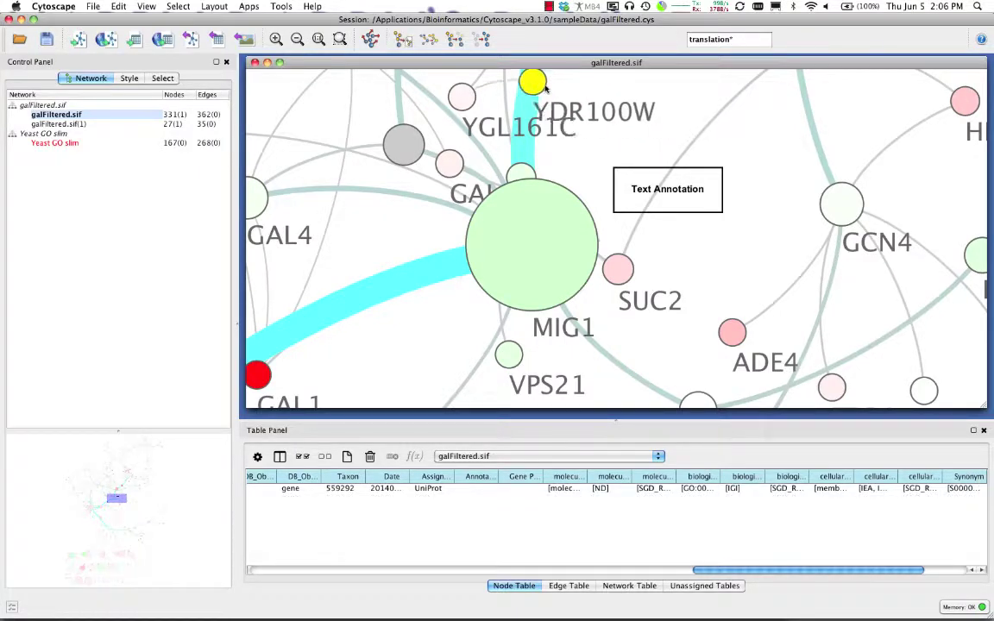
left_click(670, 205)
left_click_drag(618, 270, 744, 315)
left_click(666, 205)
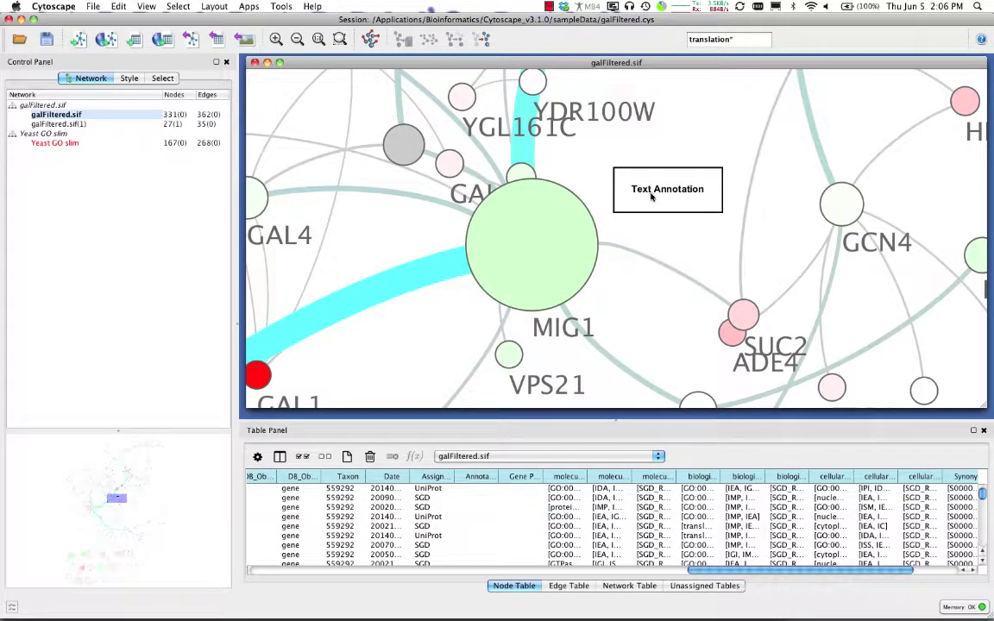
Step: Add a rectangular bounded text annotation reading "Cell cycle" in plain Arial, size 12, next to the YDR100W node
right_click(648, 193)
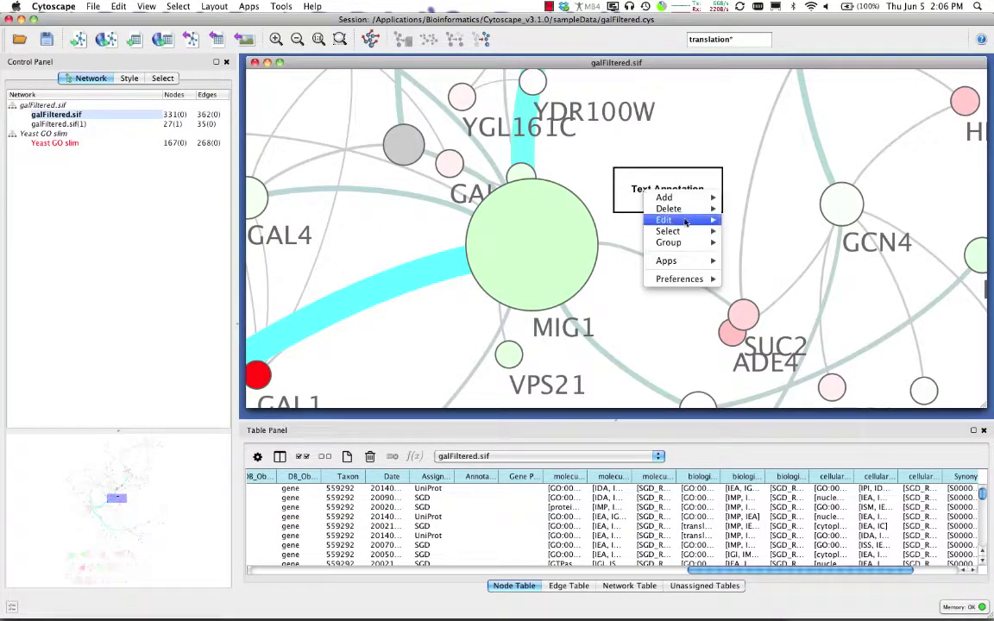
mouse_move(683, 204)
left_click(776, 267)
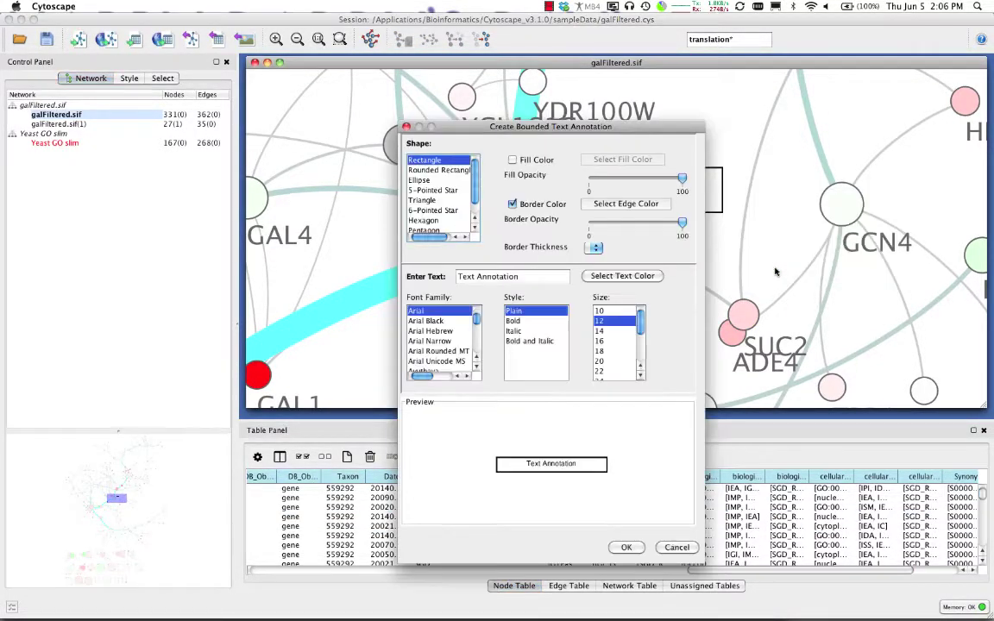
triple_click(505, 277)
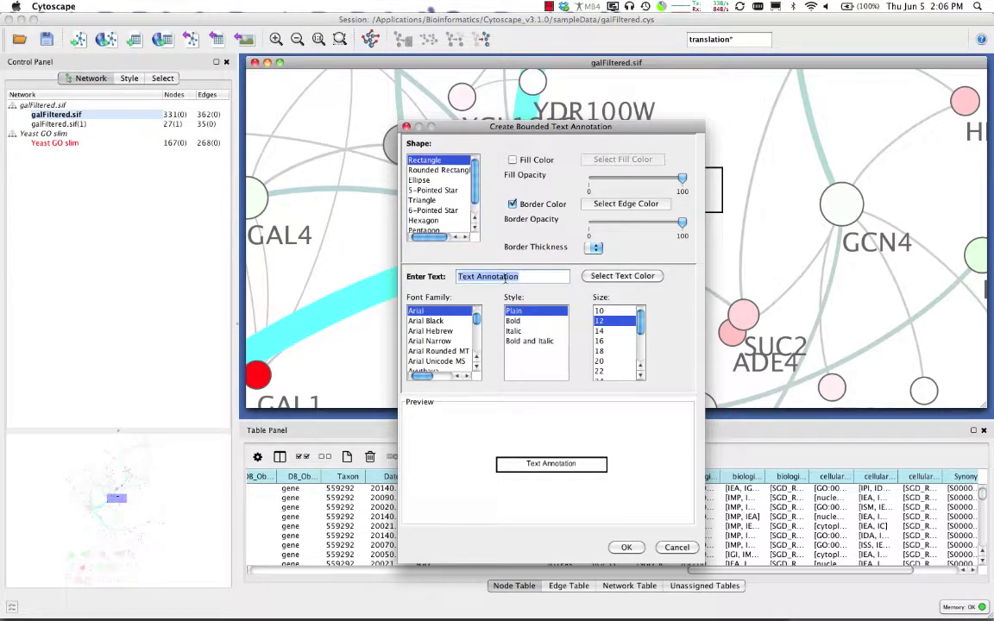
type("M")
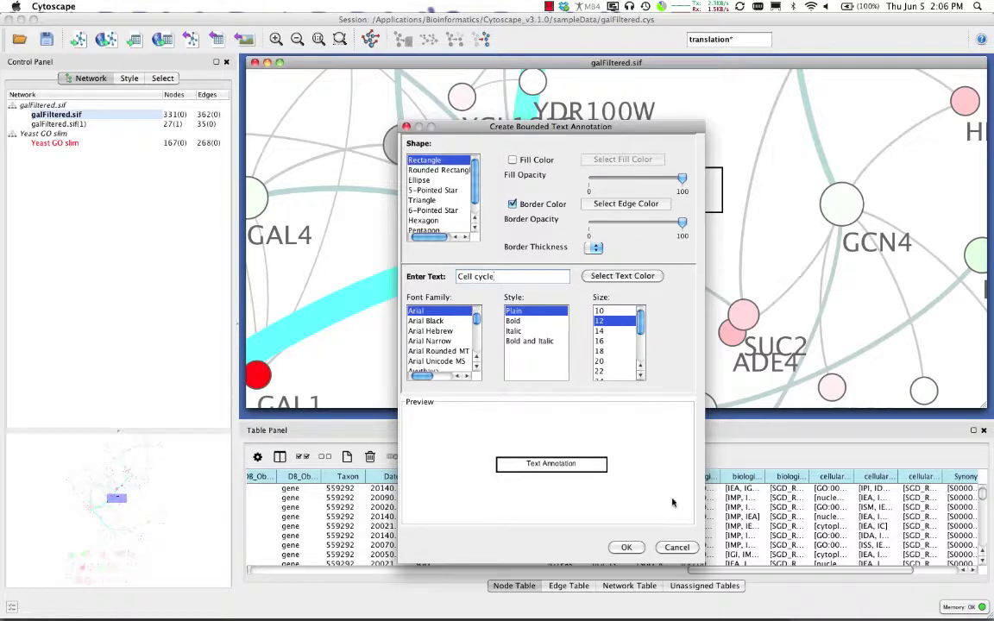
left_click(628, 549)
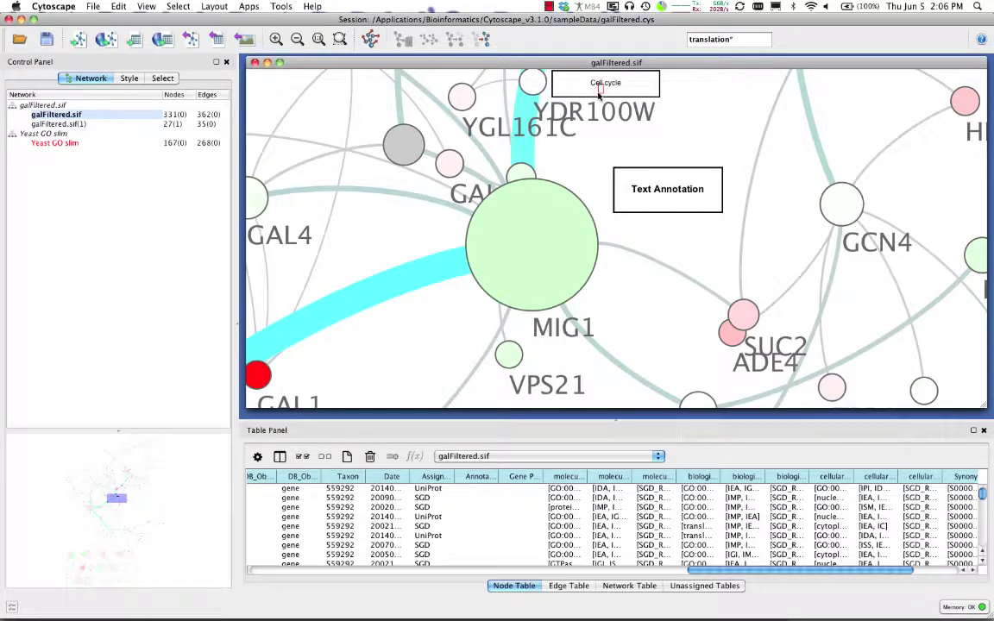
Step: Examine the context options of the "Cell cycle" annotation and how both annotations scale with the network at different zoom levels
scroll(588, 122, "down", 3)
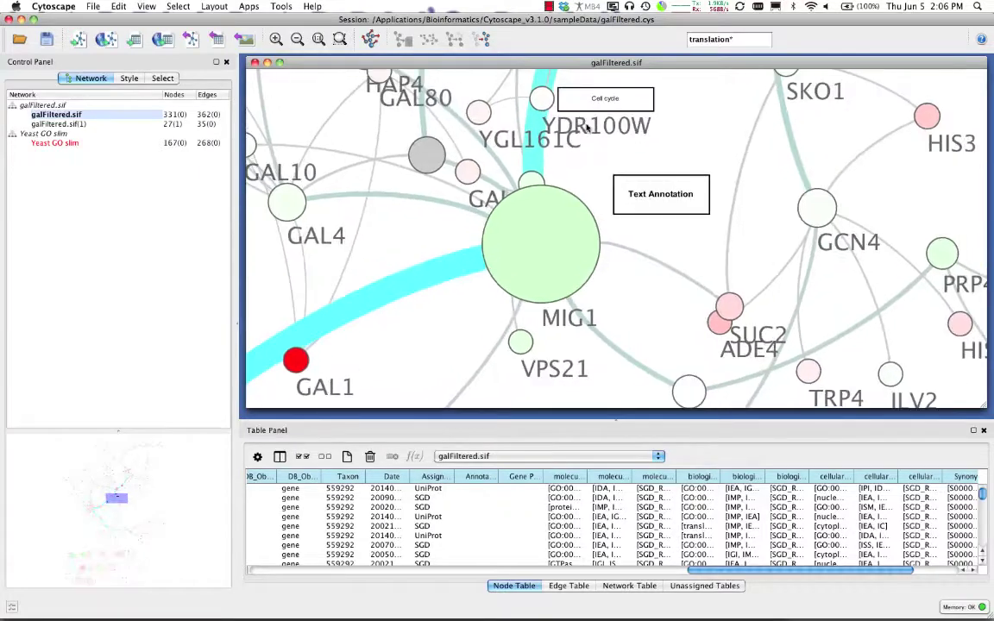
scroll(588, 127, "down", 2)
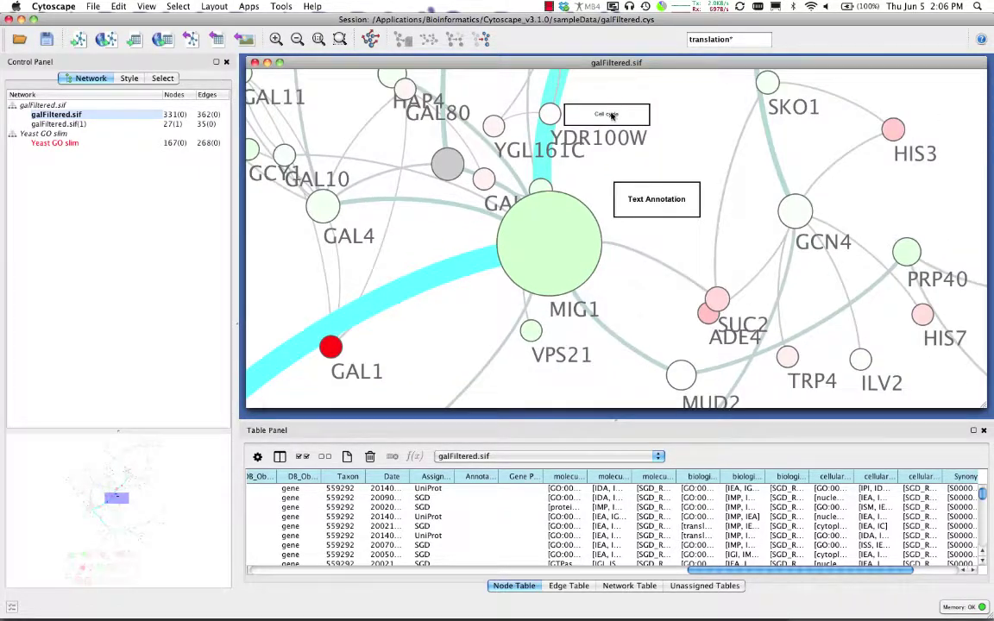
right_click(614, 115)
mouse_move(677, 132)
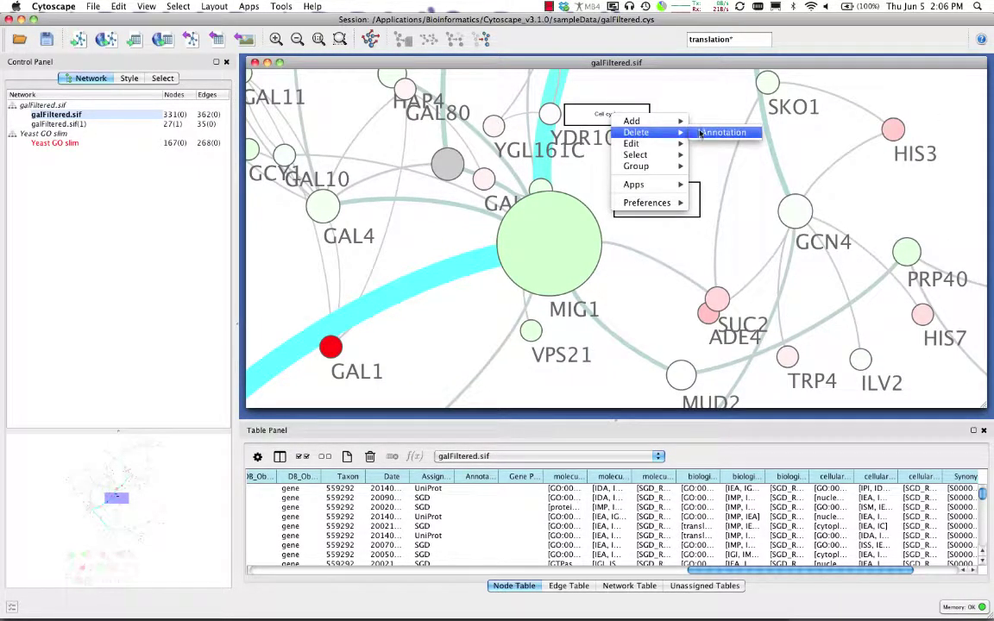
left_click(628, 116)
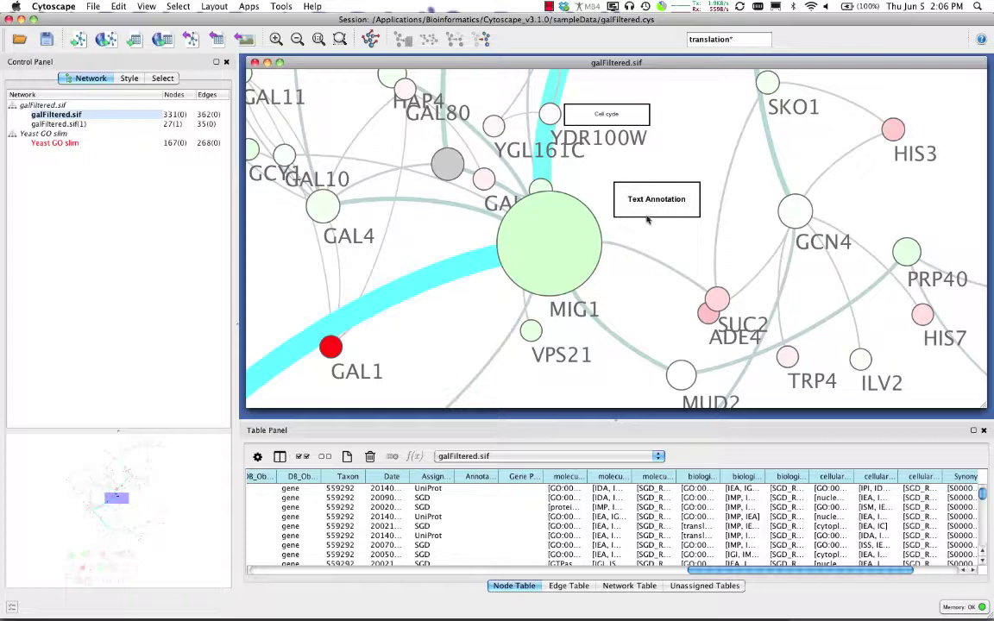
scroll(630, 244, "down", 3)
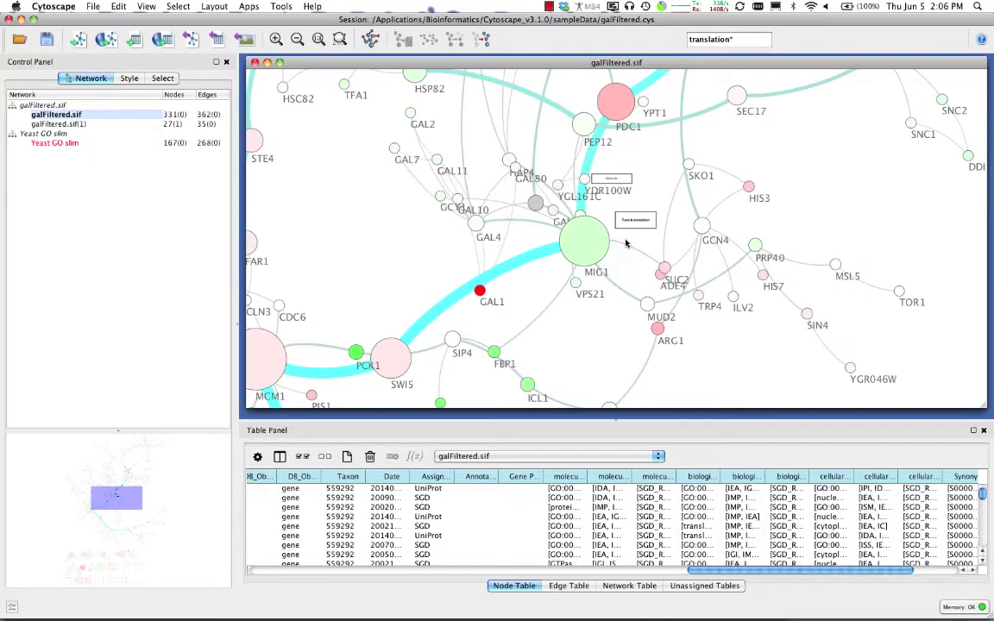
scroll(628, 244, "up", 10)
scroll(627, 244, "down", 6)
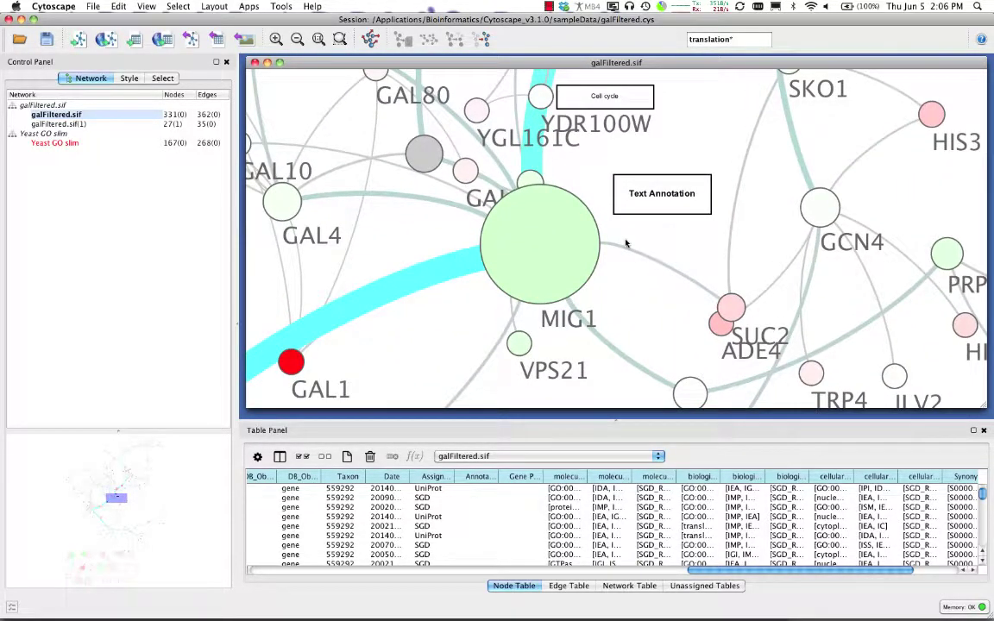
scroll(641, 200, "down", 1)
scroll(641, 200, "up", 3)
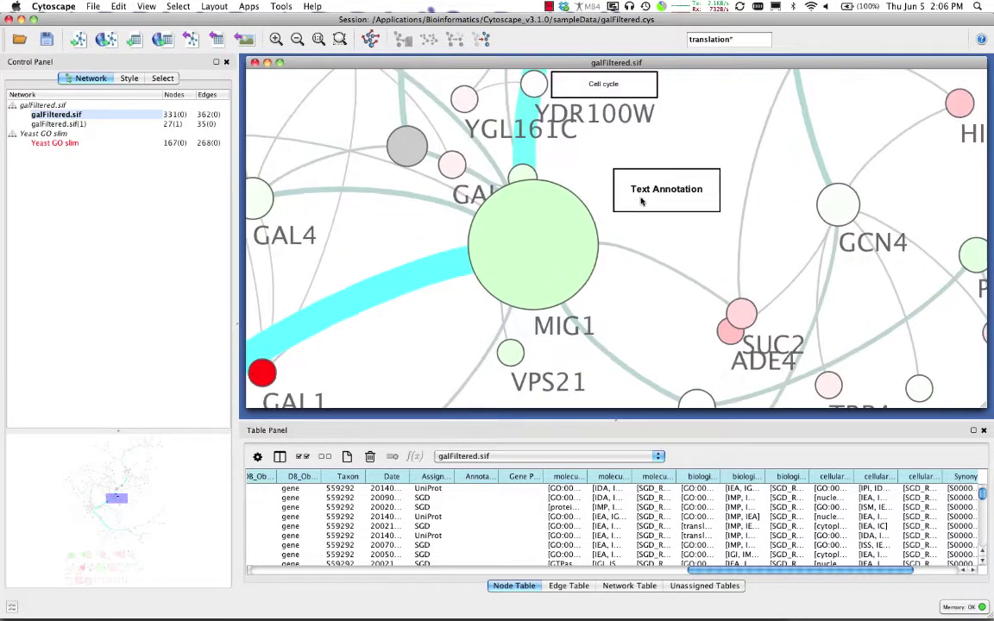
Step: Delete the "Text Annotation" and "Cell cycle" bounded text annotations from the network canvas
right_click(668, 183)
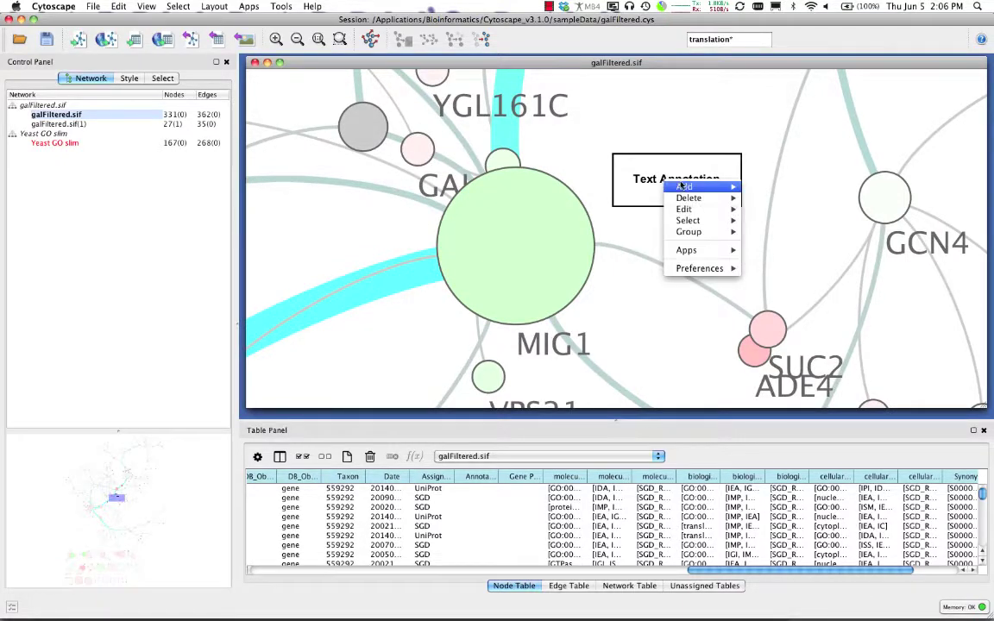
mouse_move(691, 197)
left_click(777, 198)
scroll(606, 132, "down", 3)
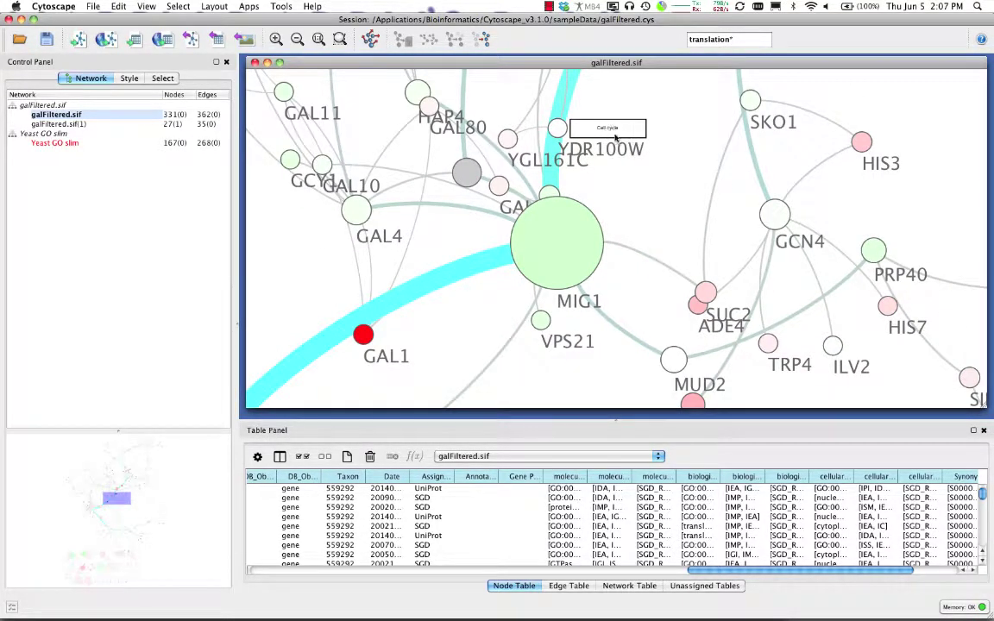
right_click(605, 129)
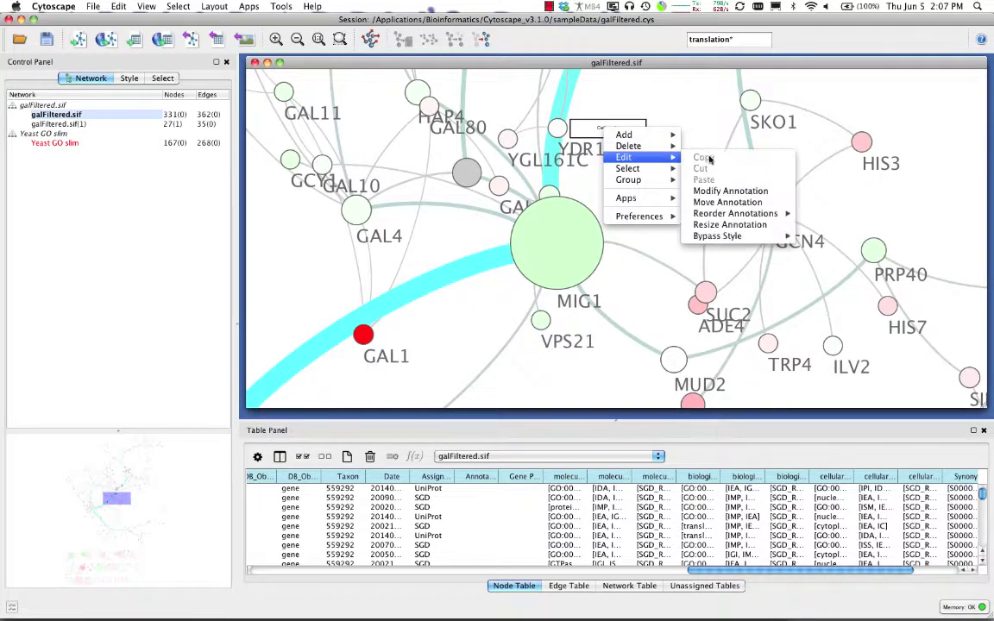
mouse_move(669, 150)
left_click(713, 146)
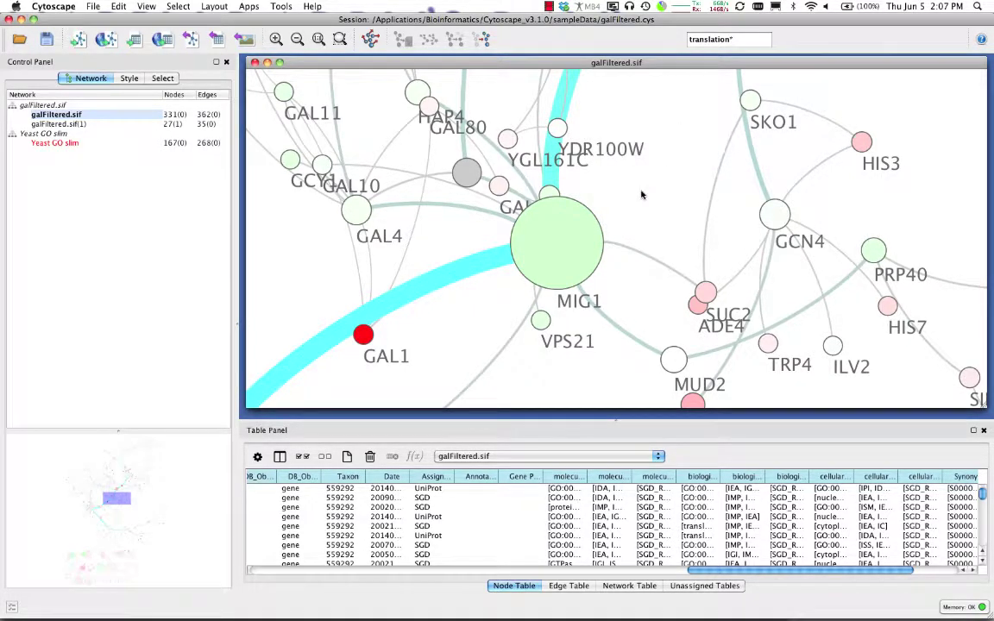
Step: Add a rounded rectangle shape annotation without fill, sized to enclose MIG1, YDR100W, YGL161C and the grey node
right_click(642, 195)
mouse_move(682, 200)
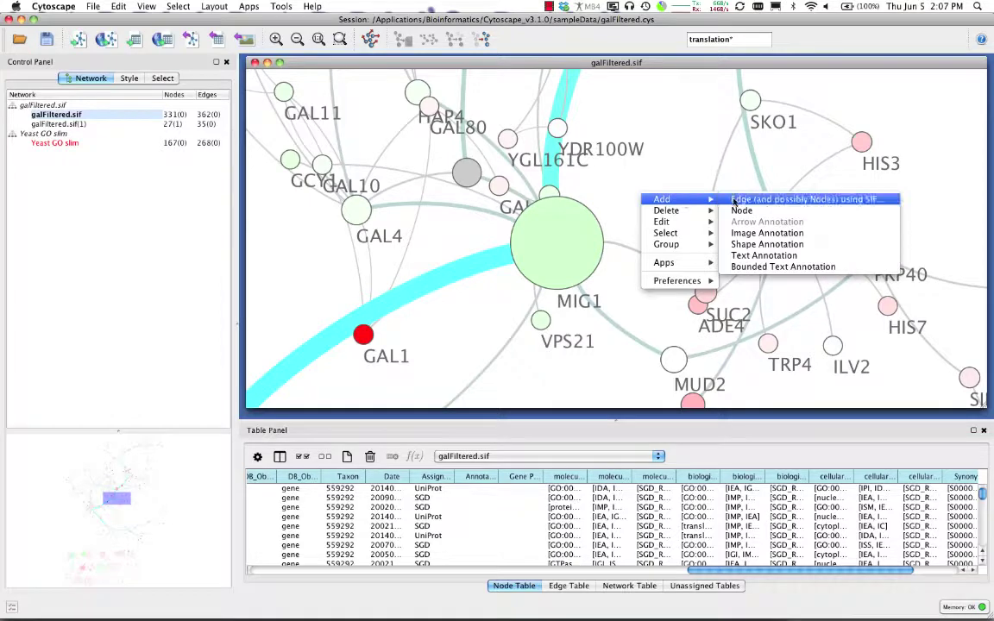
left_click(741, 244)
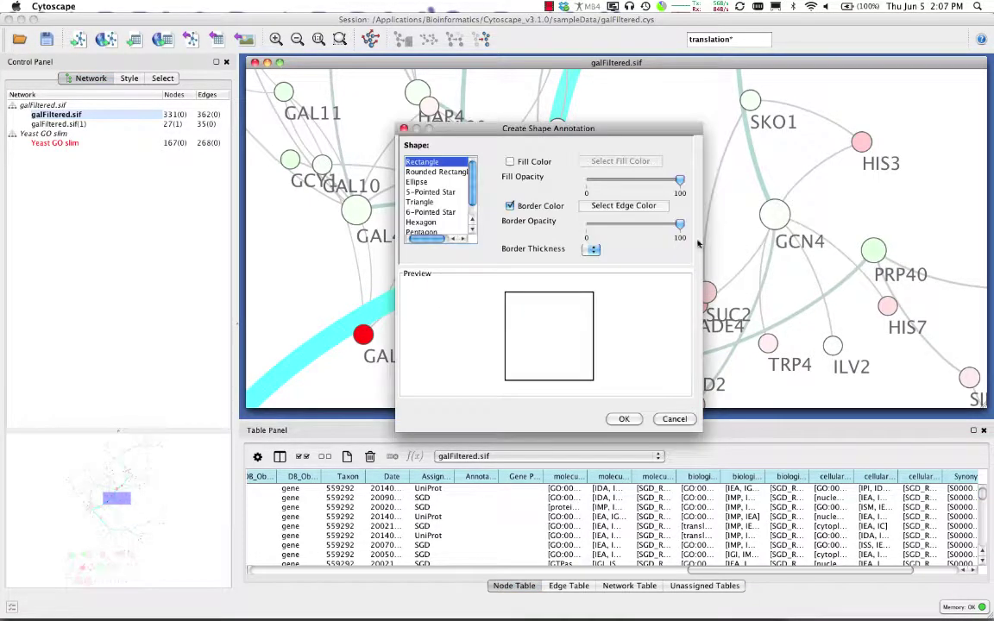
scroll(415, 193, "down", 1)
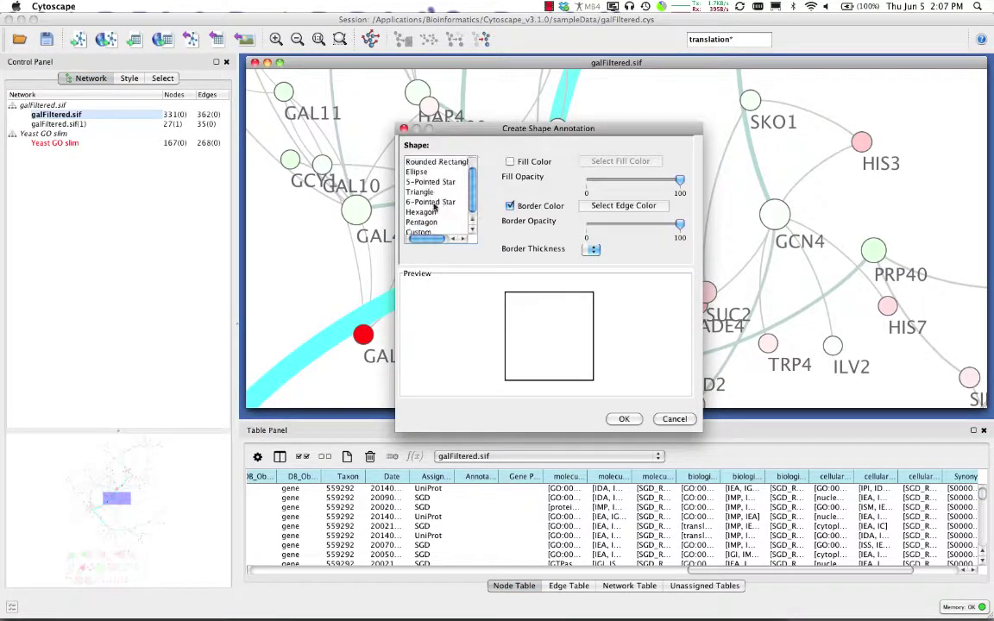
scroll(436, 171, "up", 1)
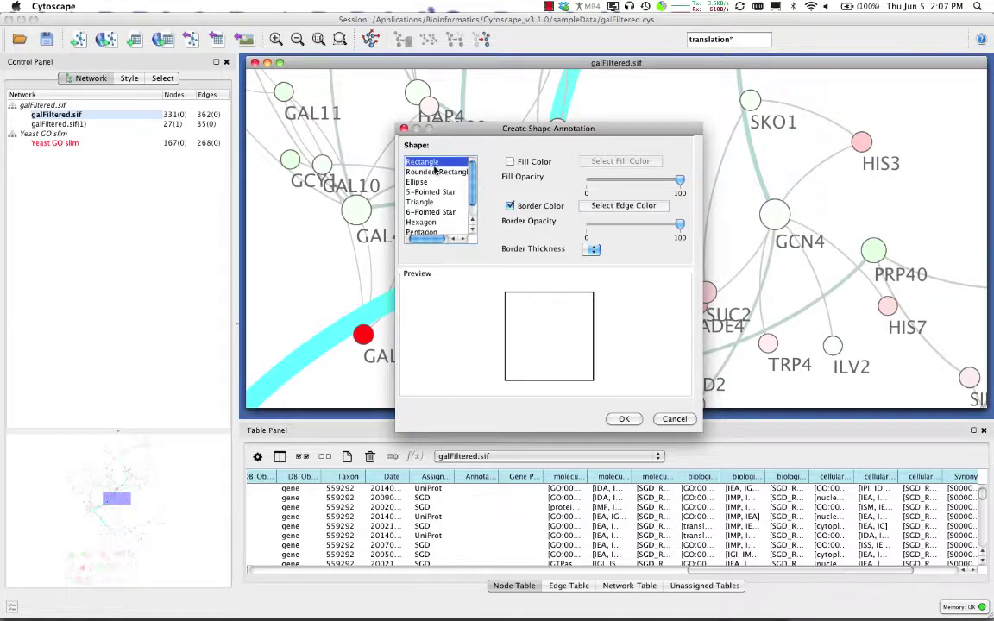
left_click(423, 171)
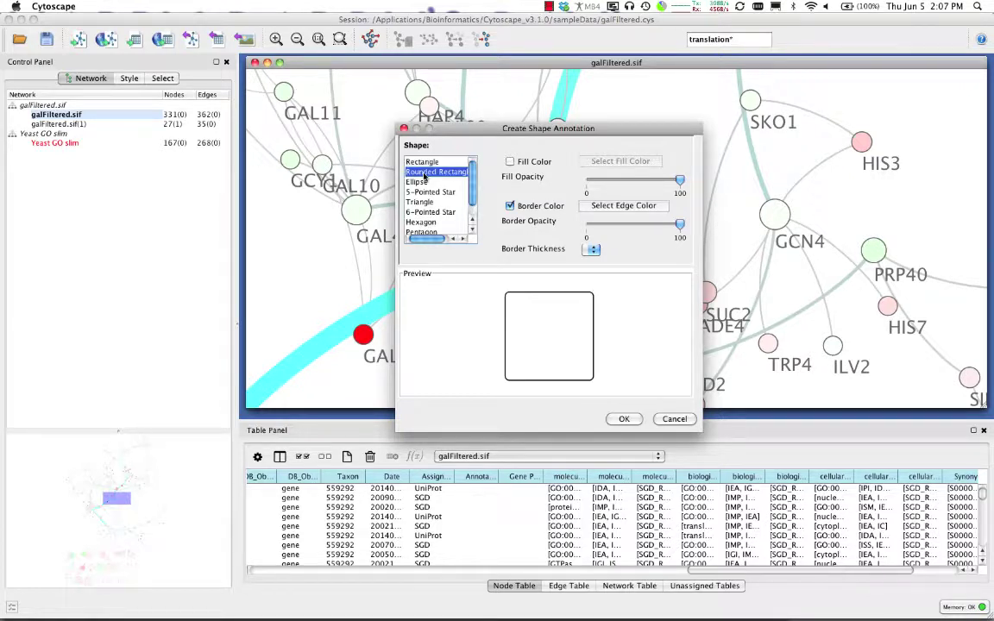
left_click(637, 419)
mouse_move(647, 151)
left_mouse_down()
mouse_move(716, 171)
mouse_move(553, 130)
mouse_move(361, 130)
mouse_move(349, 250)
mouse_move(380, 293)
left_mouse_up()
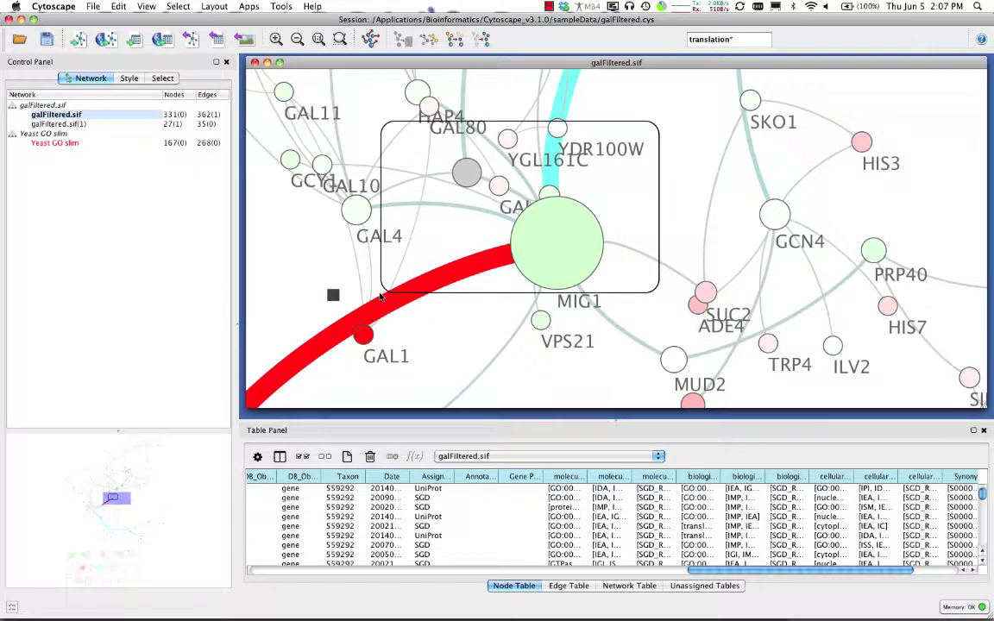
Step: Reposition the MIG1, grey and GAL3 nodes inside the rounded rectangle
left_click(542, 246)
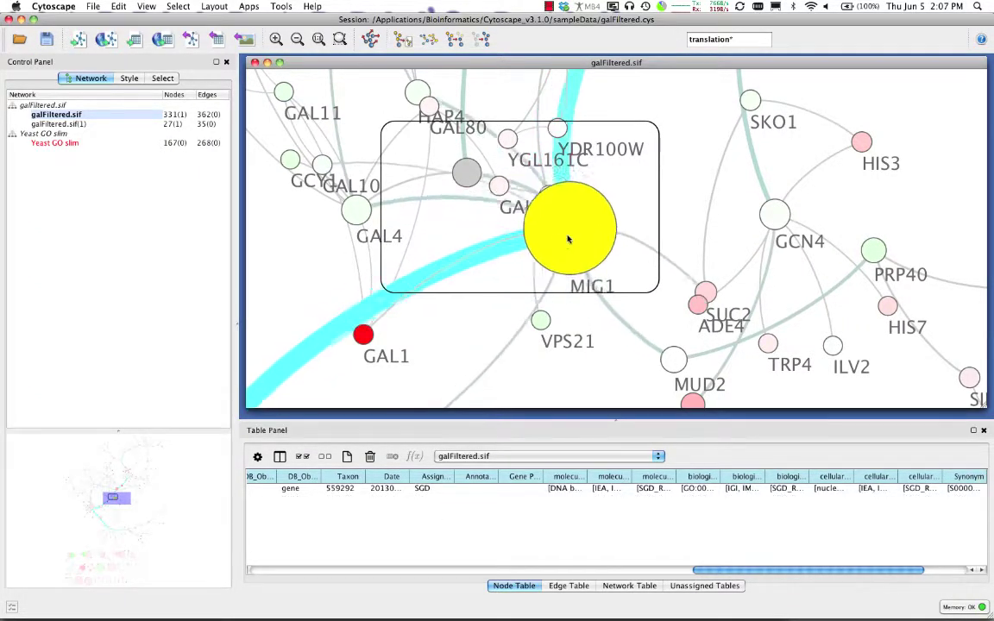
left_click_drag(466, 172, 417, 206)
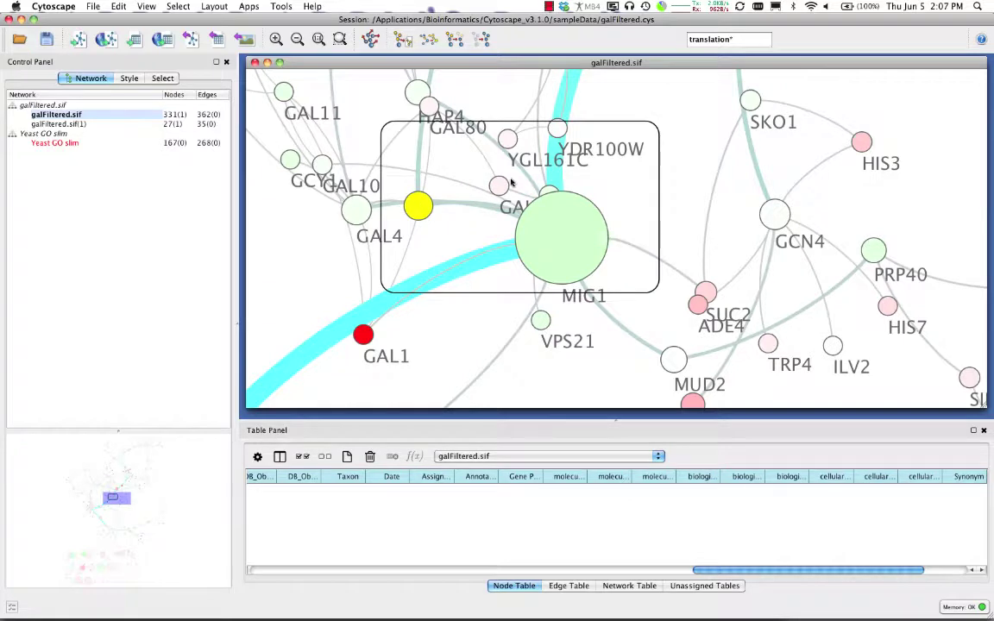
left_click_drag(499, 186, 465, 188)
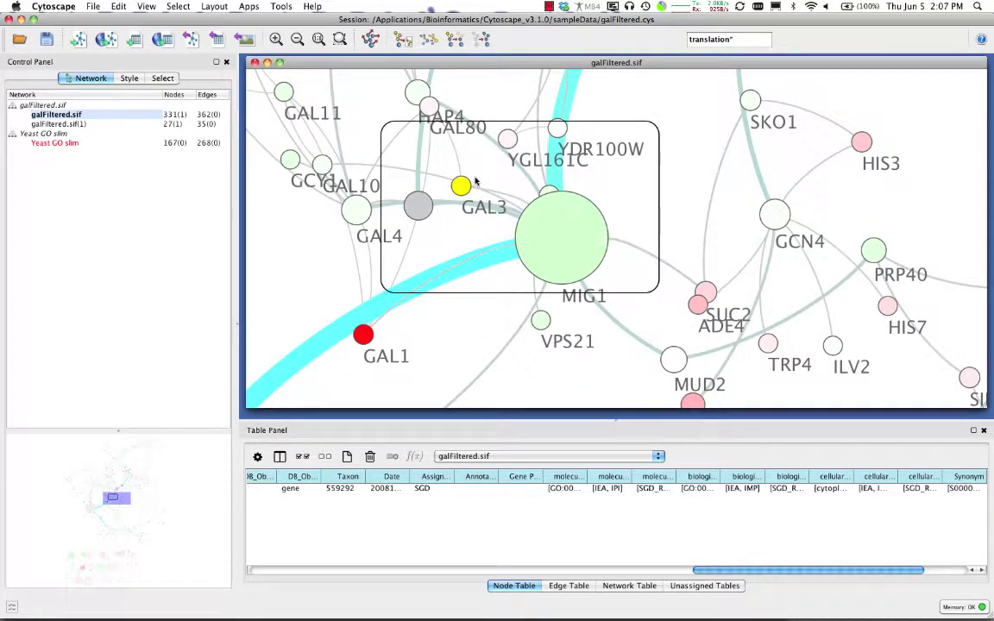
Step: Delete the rounded rectangle annotation around MIG1 and clear the node selection
right_click(651, 187)
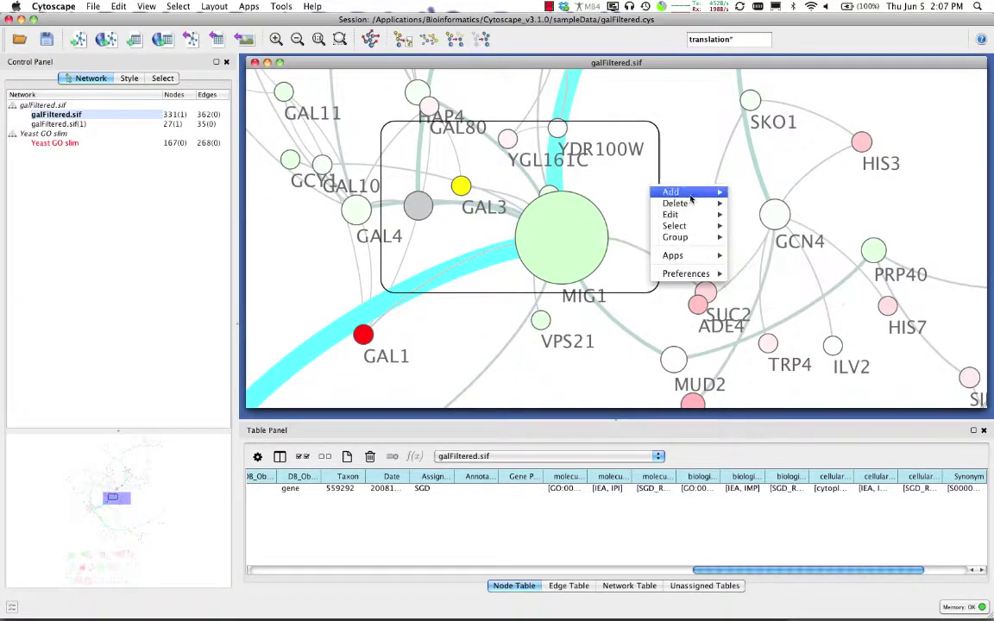
mouse_move(703, 193)
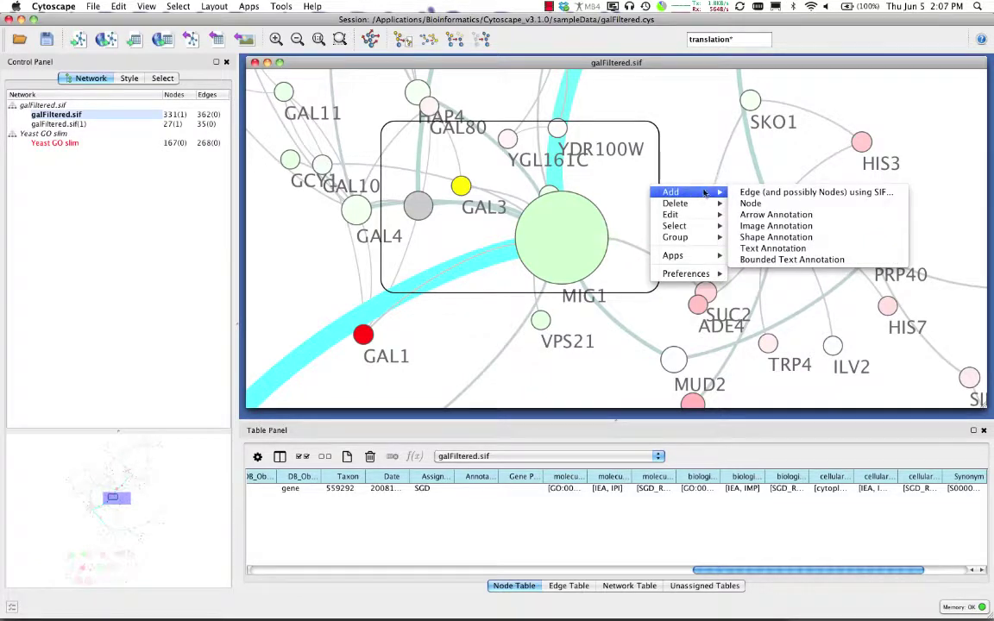
left_click(763, 211)
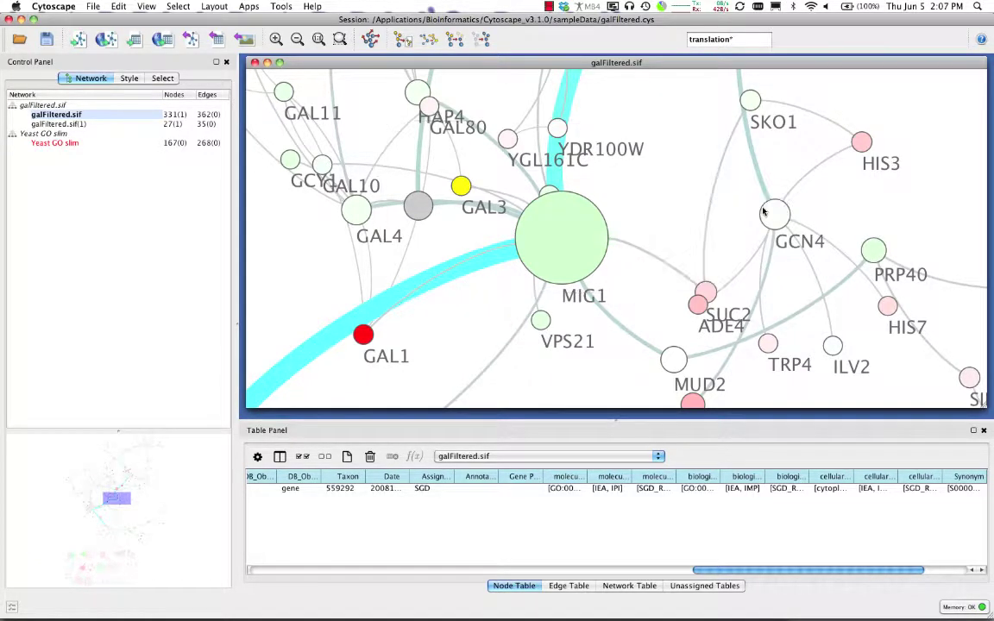
left_click(622, 197)
Step: Examine the selection commands available for nodes and edges, including first neighbors, show/hide and selecting from an ID list file
right_click(639, 187)
mouse_move(668, 229)
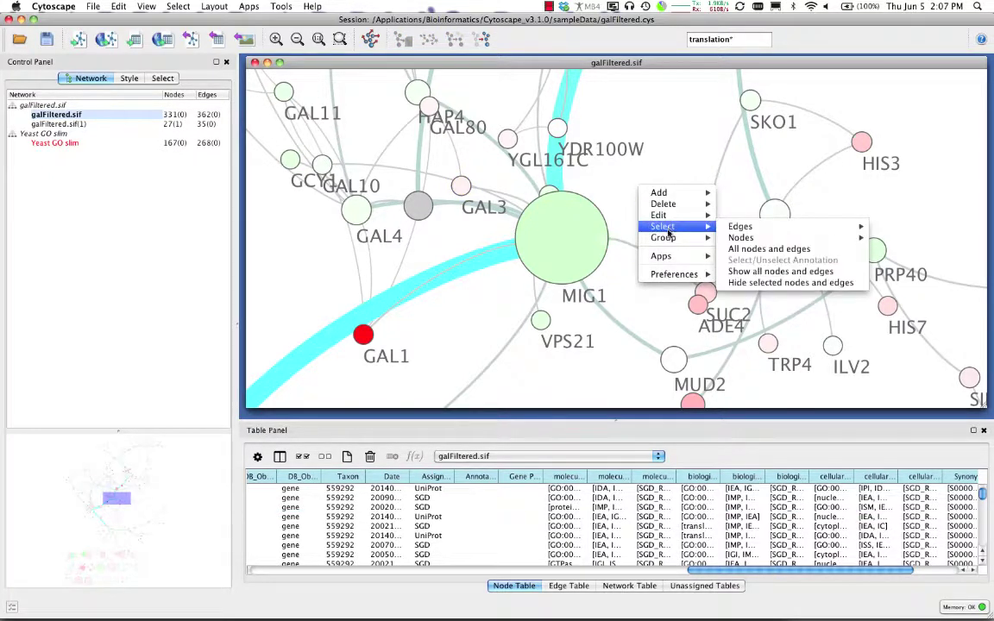
mouse_move(739, 227)
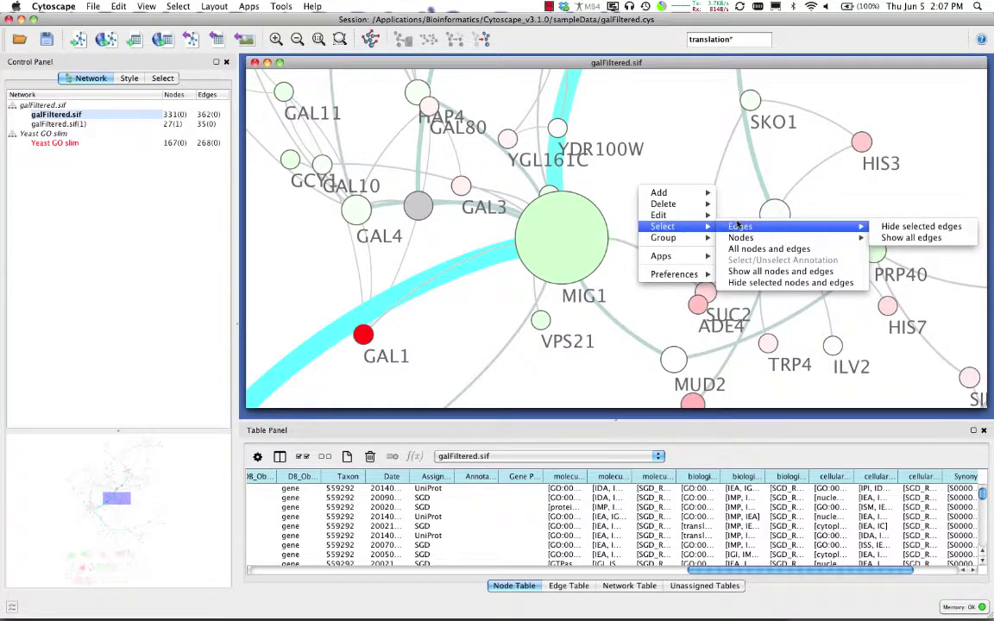
left_click(699, 163)
left_click(146, 6)
mouse_move(178, 6)
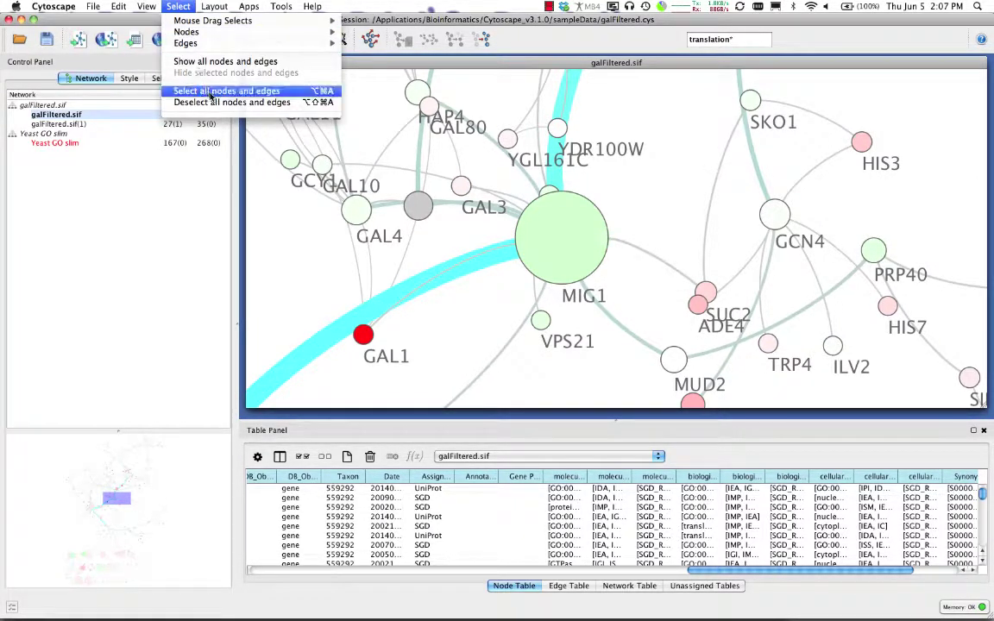
mouse_move(208, 25)
mouse_move(242, 34)
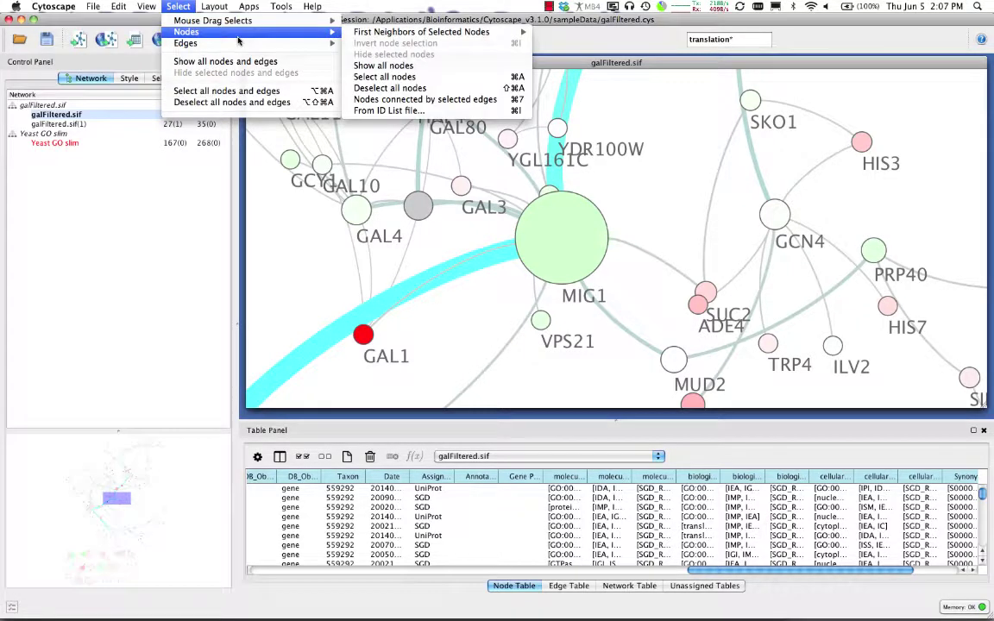
mouse_move(390, 32)
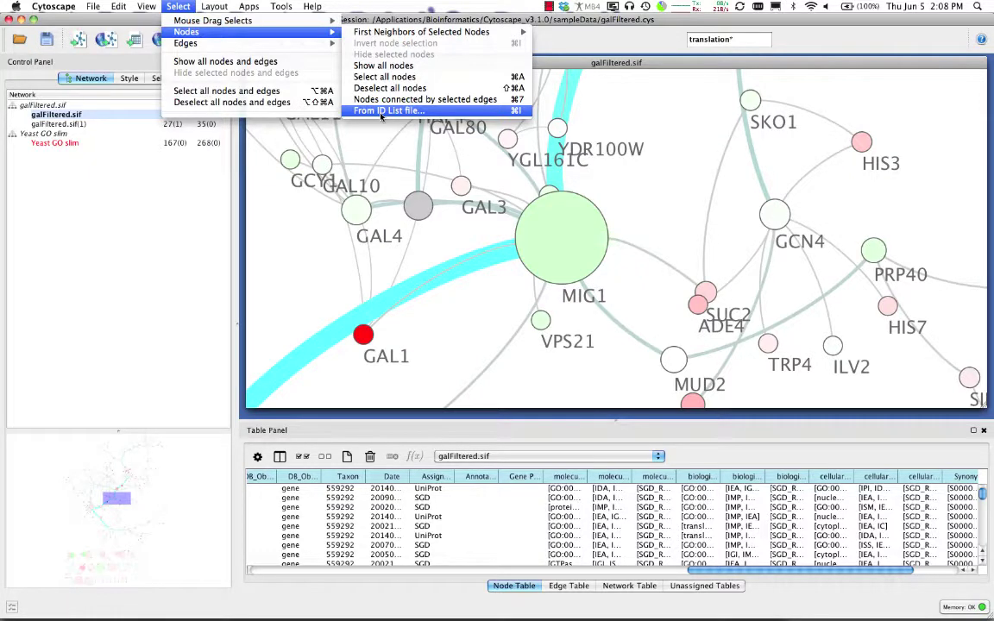
left_click(177, 6)
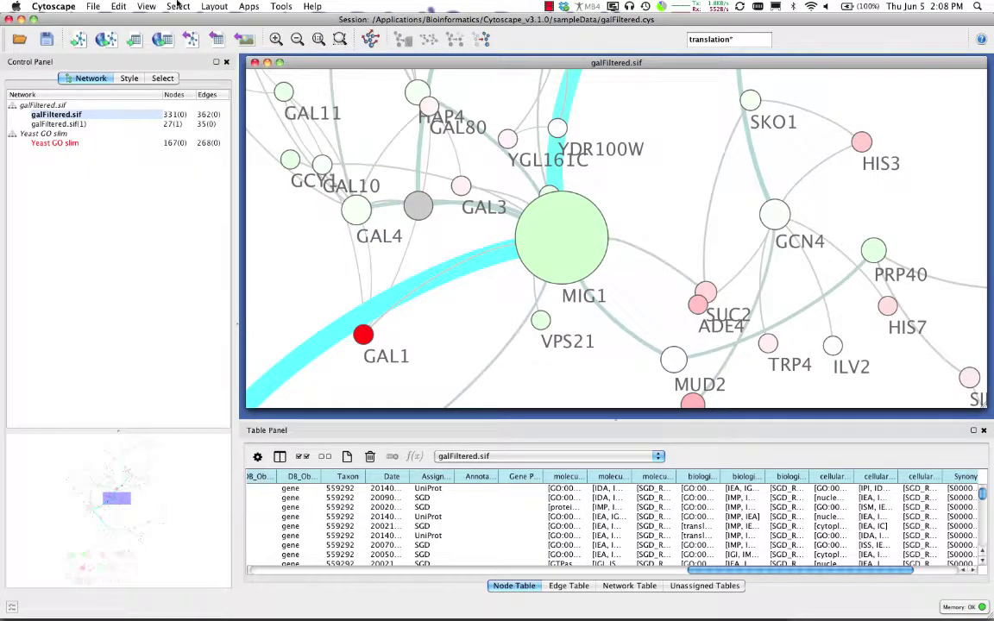
left_click(177, 6)
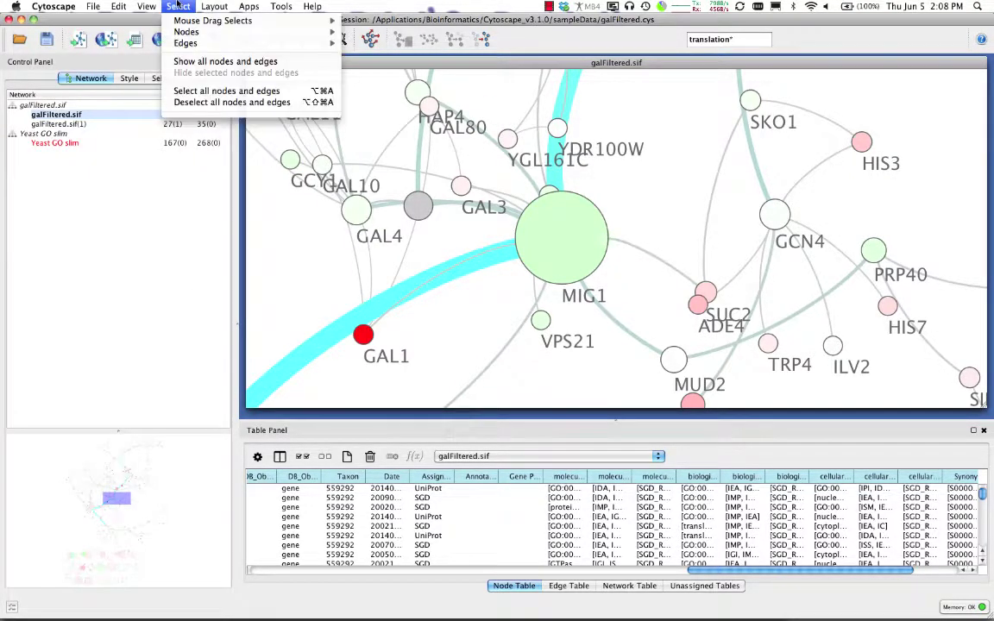
left_click(177, 6)
left_click(146, 6)
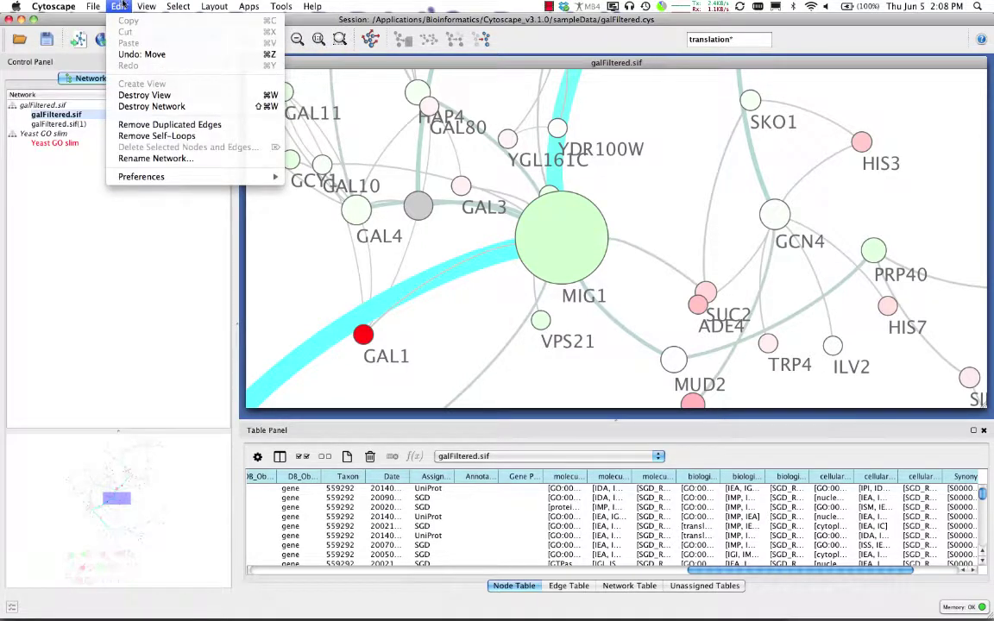
left_click(116, 6)
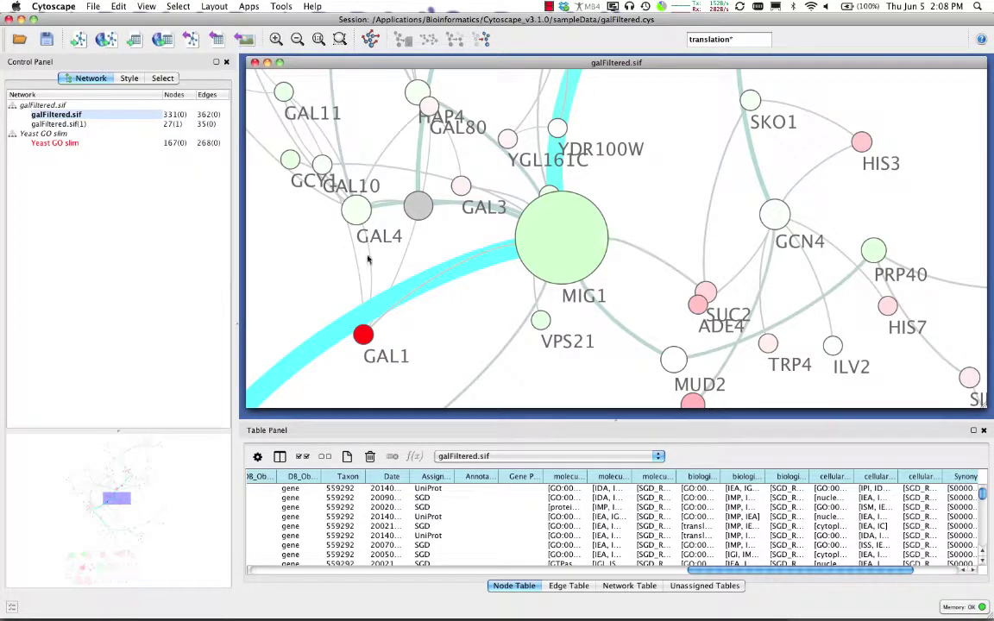
Step: Move the SWI5 node upward to sit beside GAL1, level with the area just below GAL4
scroll(473, 239, "down", 4)
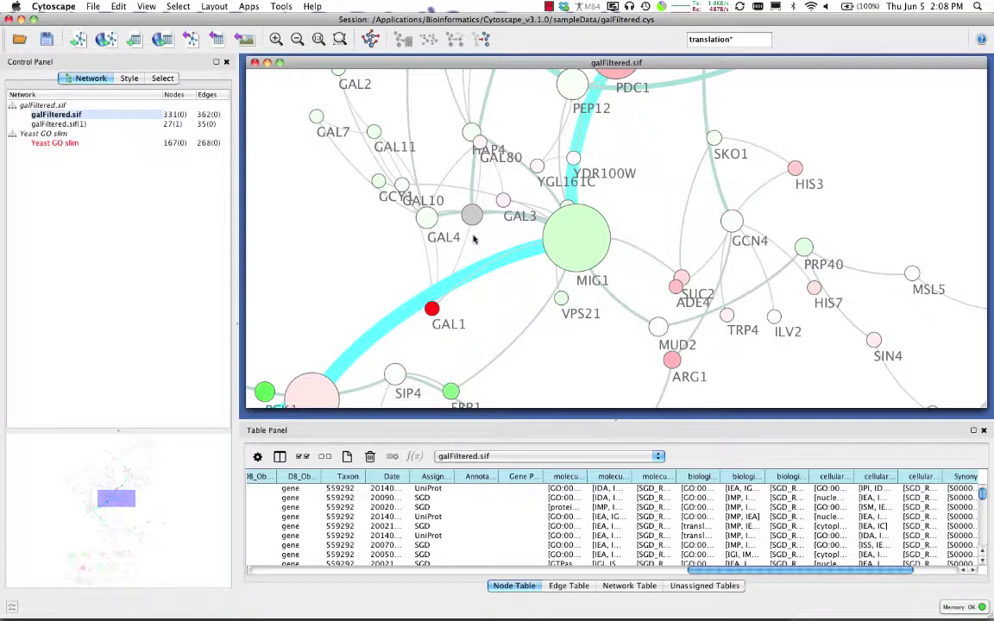
left_click_drag(309, 380, 347, 269)
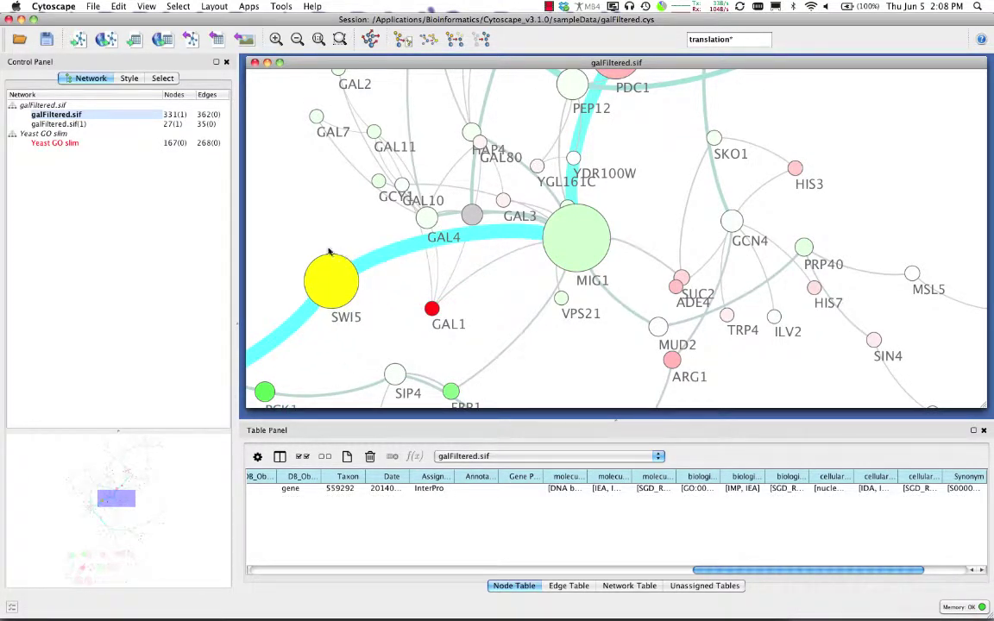
Step: Clear the node selection and switch the network's visual style to default
left_click(129, 78)
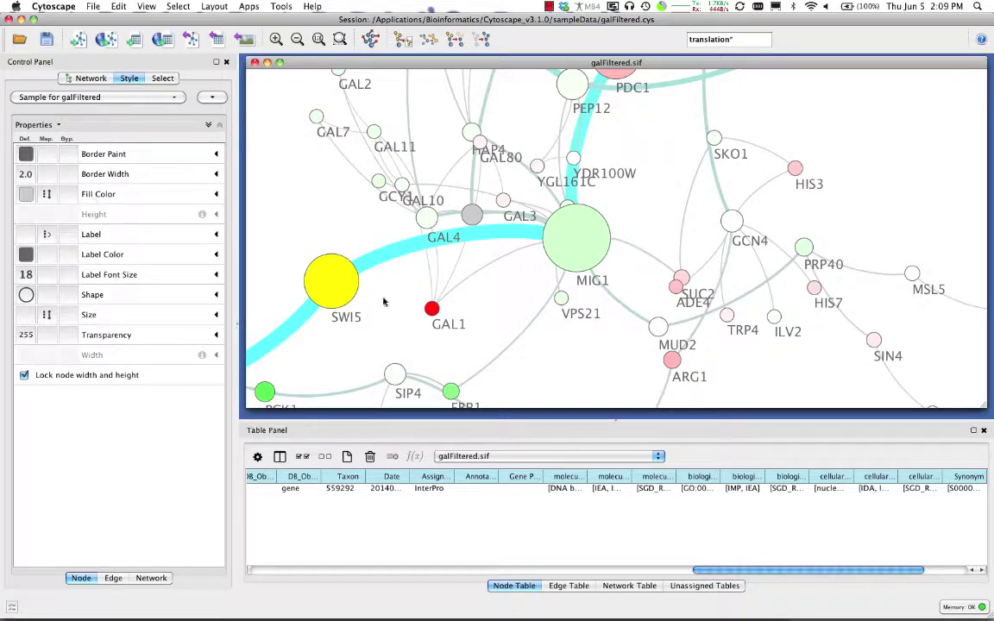
left_click(300, 235)
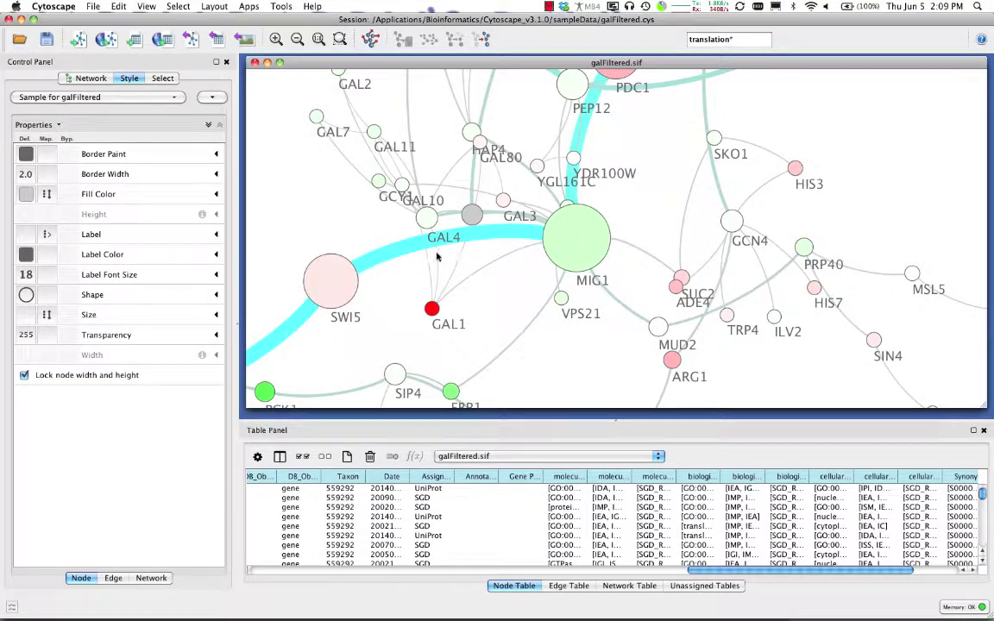
left_click(62, 97)
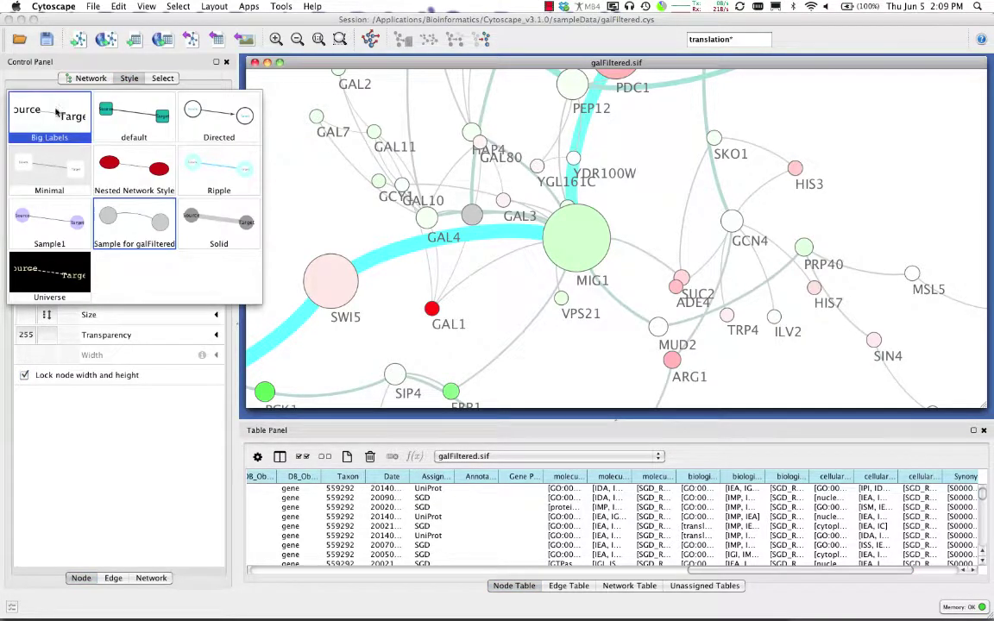
left_click(116, 123)
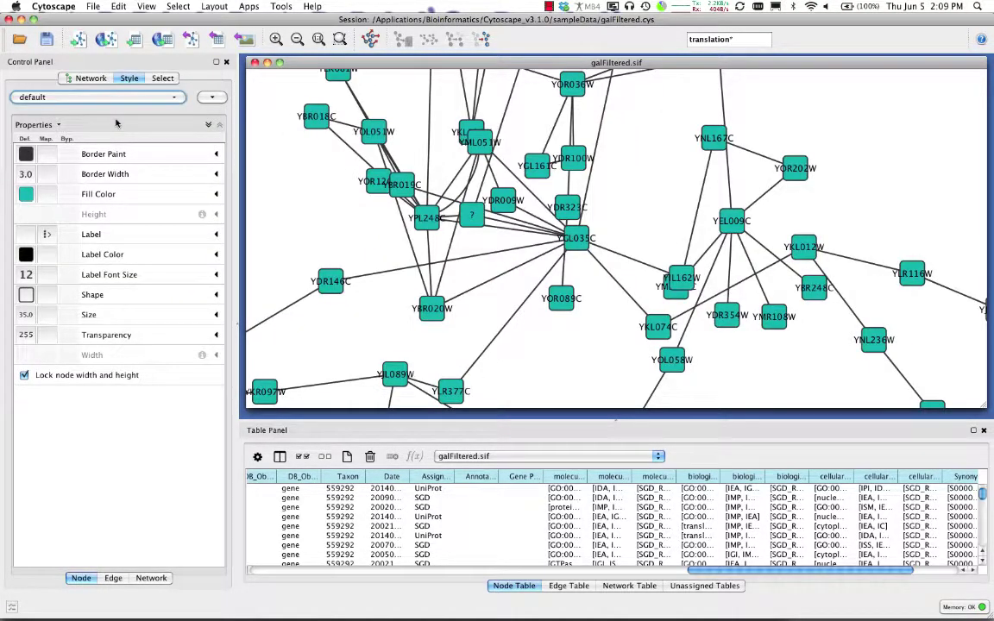
Step: Select the group of nodes around YGL035C, from YBR018C across to YOR089C, leaving out YKL074C
scroll(368, 226, "down", 5)
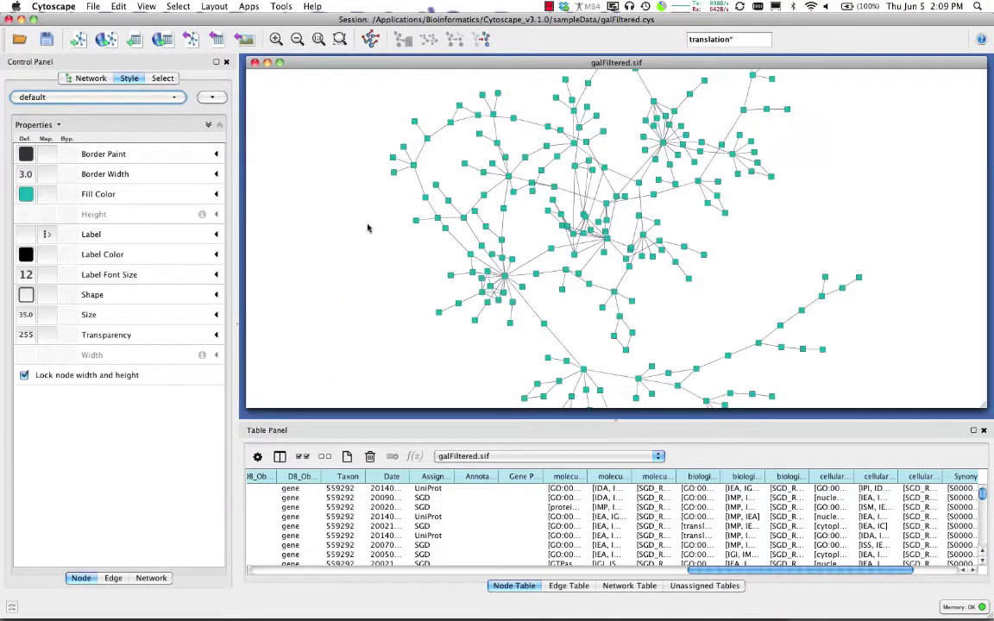
scroll(368, 227, "up", 5)
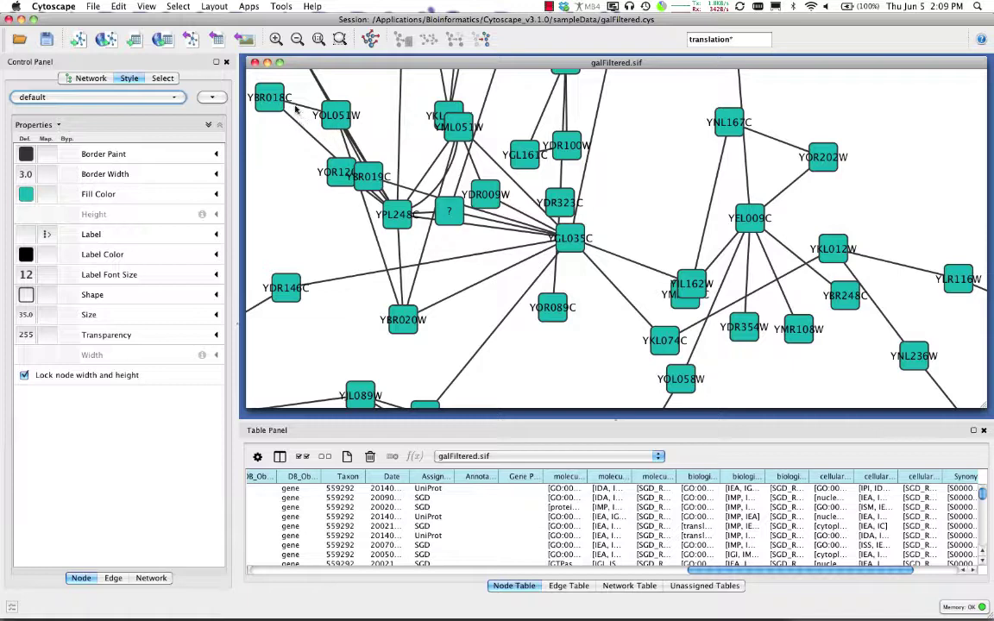
left_click_drag(299, 89, 667, 321)
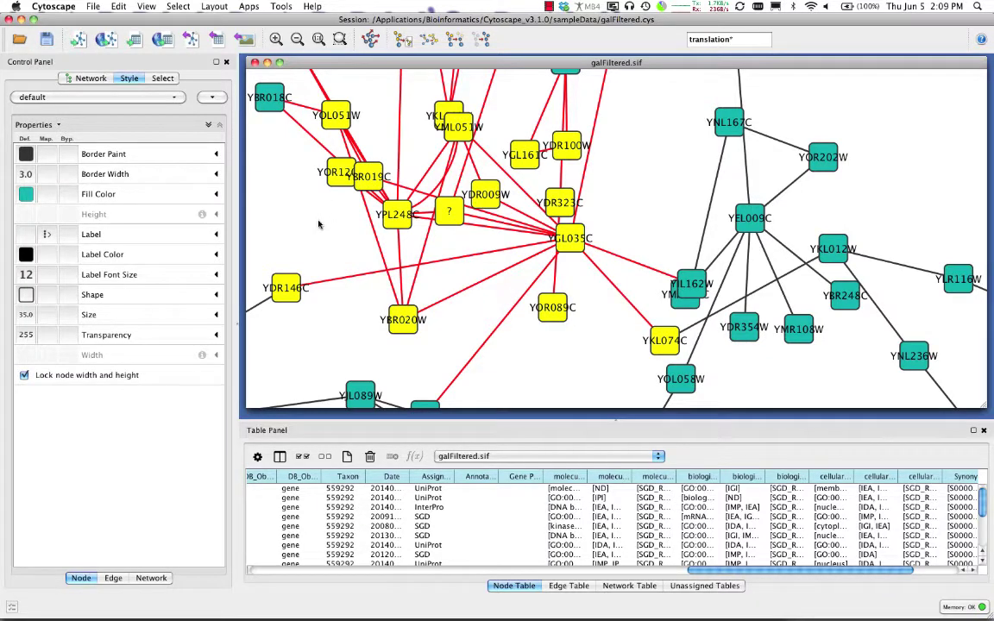
left_click(292, 199)
left_click_drag(599, 354, 276, 78)
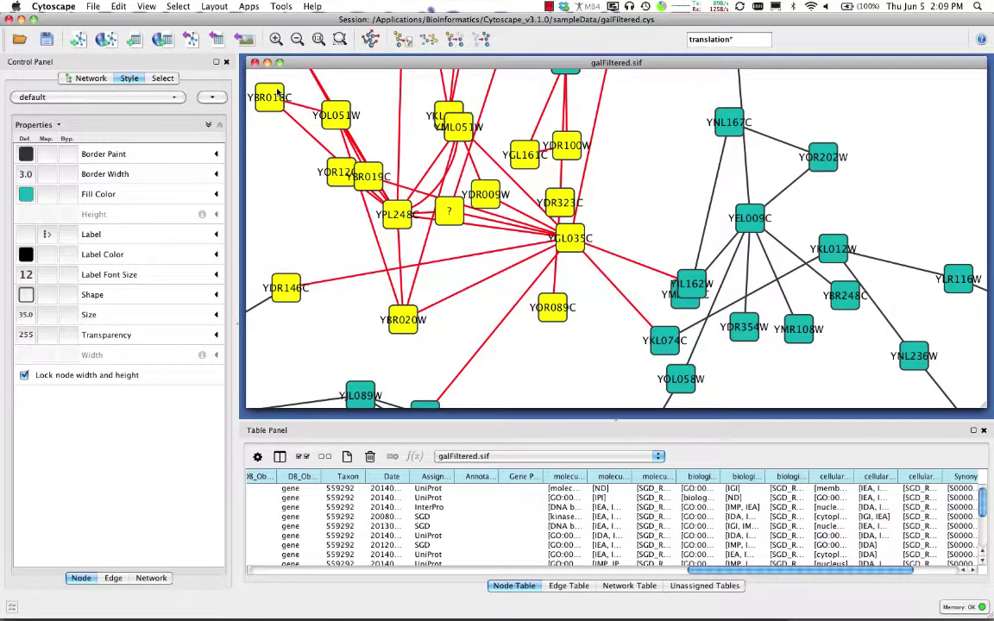
Step: Set a pink fill color bypass for the selected nodes
left_click(71, 197)
left_click(108, 313)
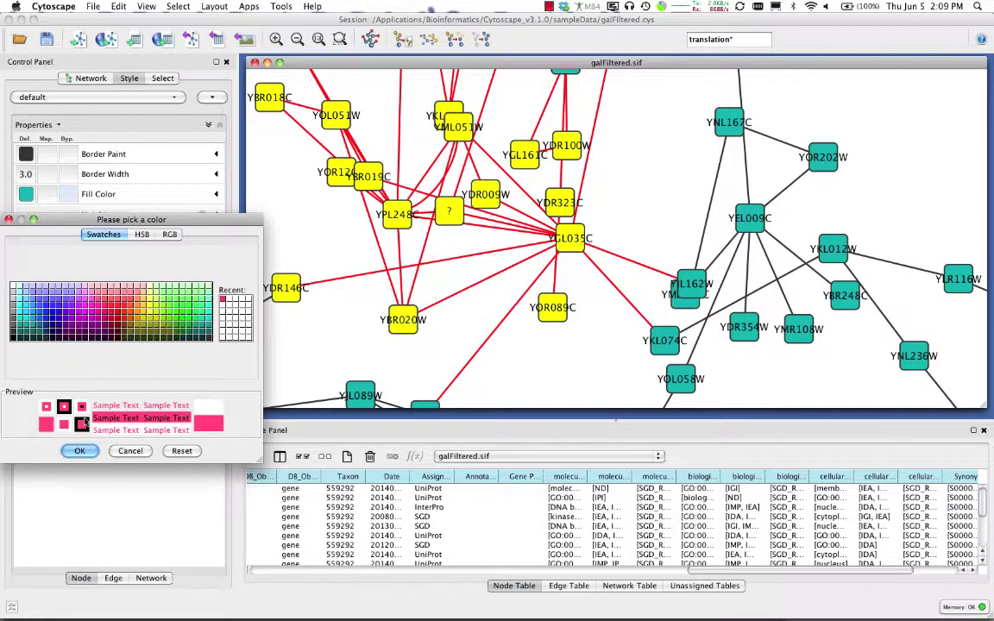
Step: Apply the pink fill color bypass to the selected nodes, and set the default node fill color to light purple (153, 153, 255)
left_click(80, 451)
left_click(306, 256)
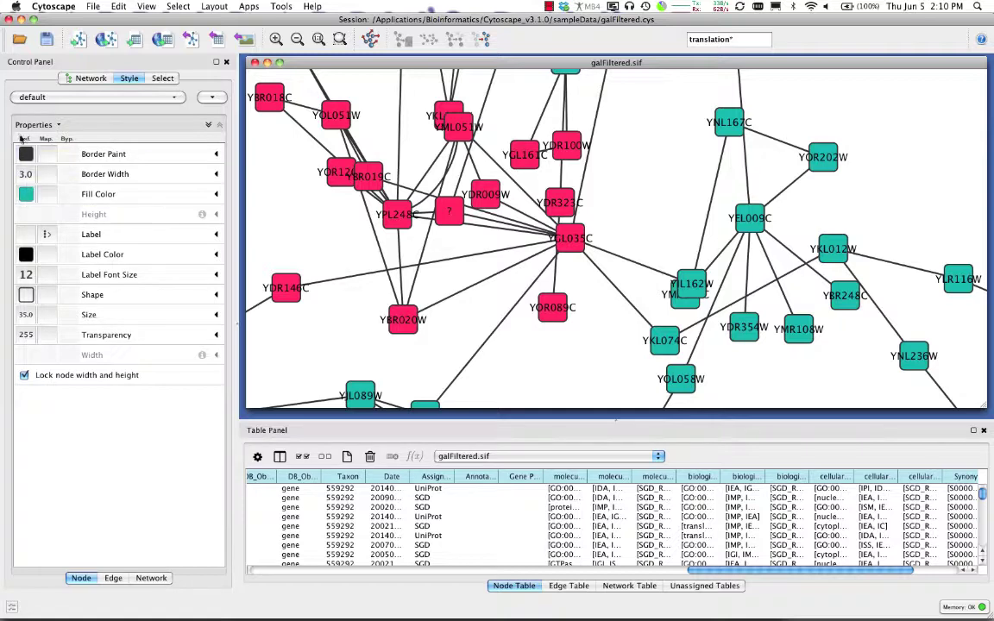
left_click(26, 193)
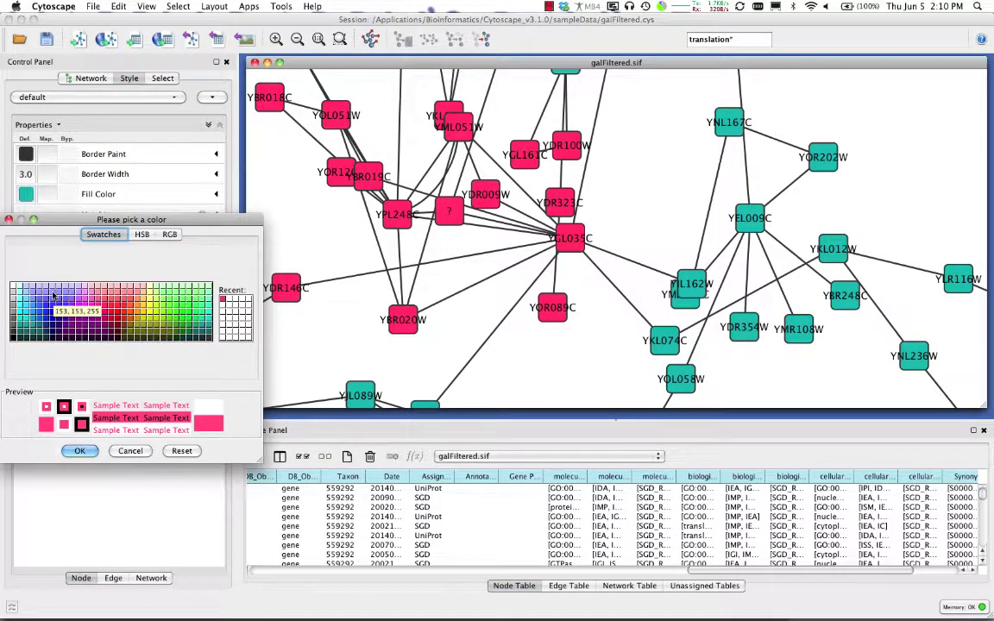
left_click(53, 294)
left_click(79, 452)
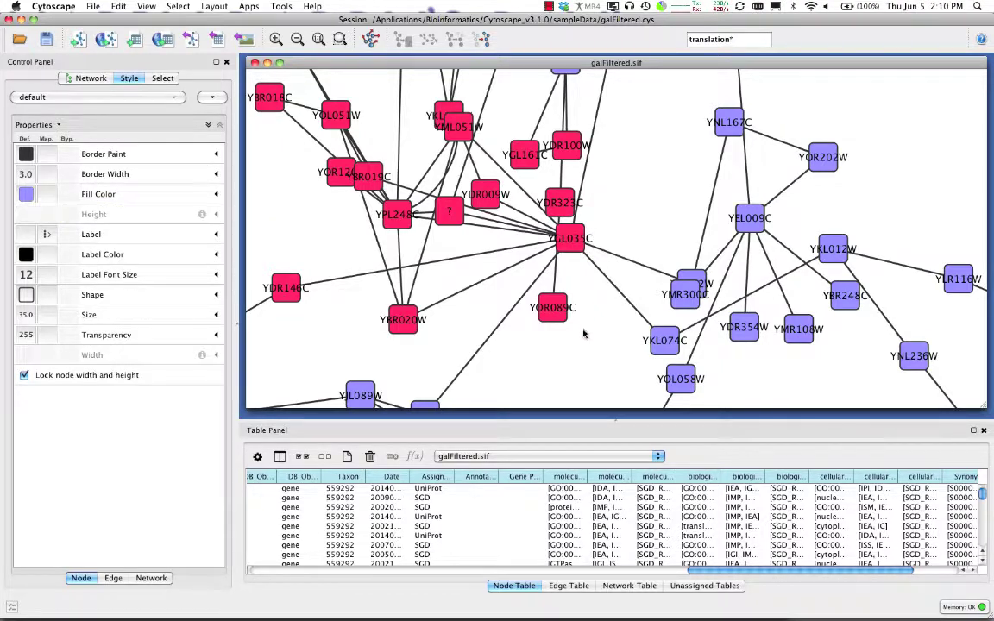
Step: Select the whole group of pink nodes around YGL035C and remove their Fill Color bypass
left_click_drag(555, 309, 549, 304)
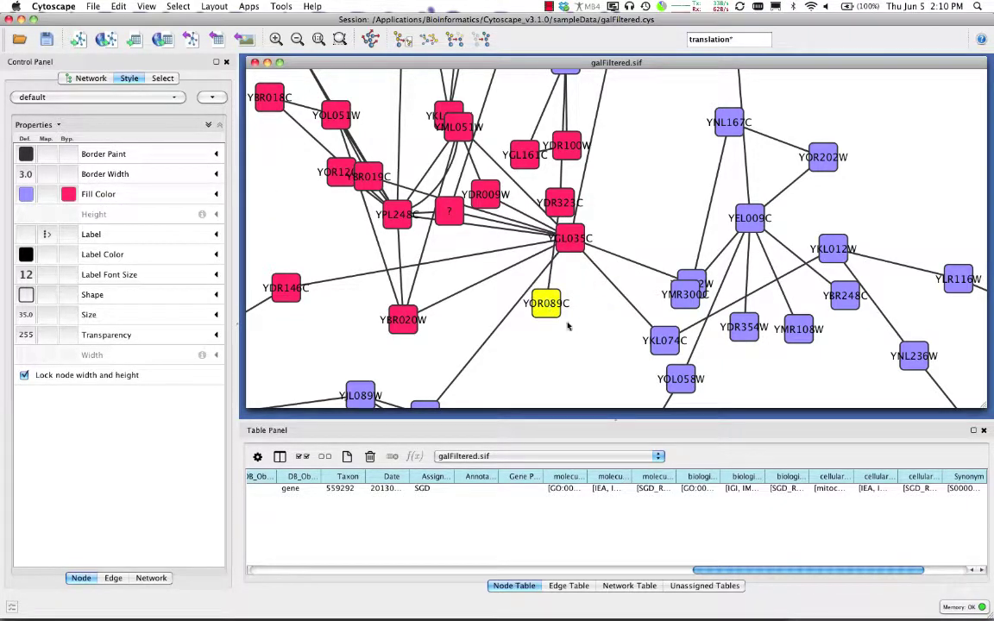
left_click(604, 339)
left_click_drag(610, 344, 254, 78)
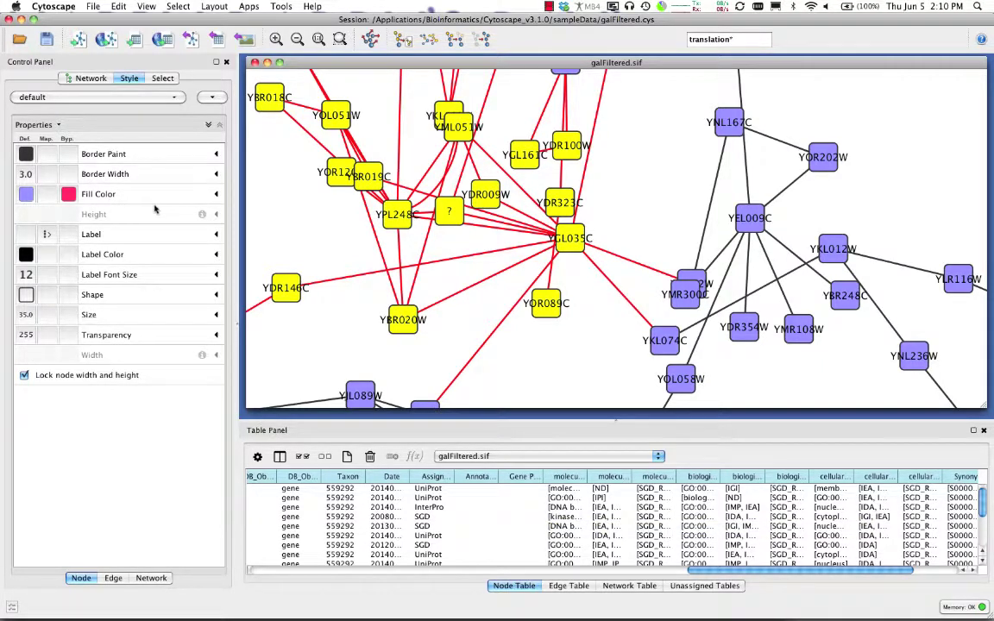
left_click(68, 199)
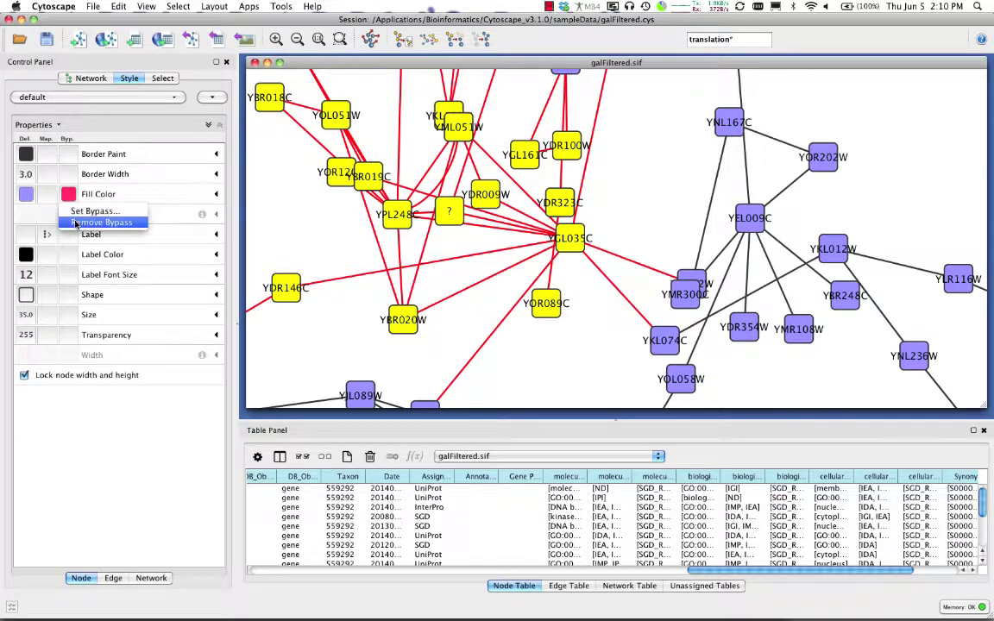
left_click(76, 224)
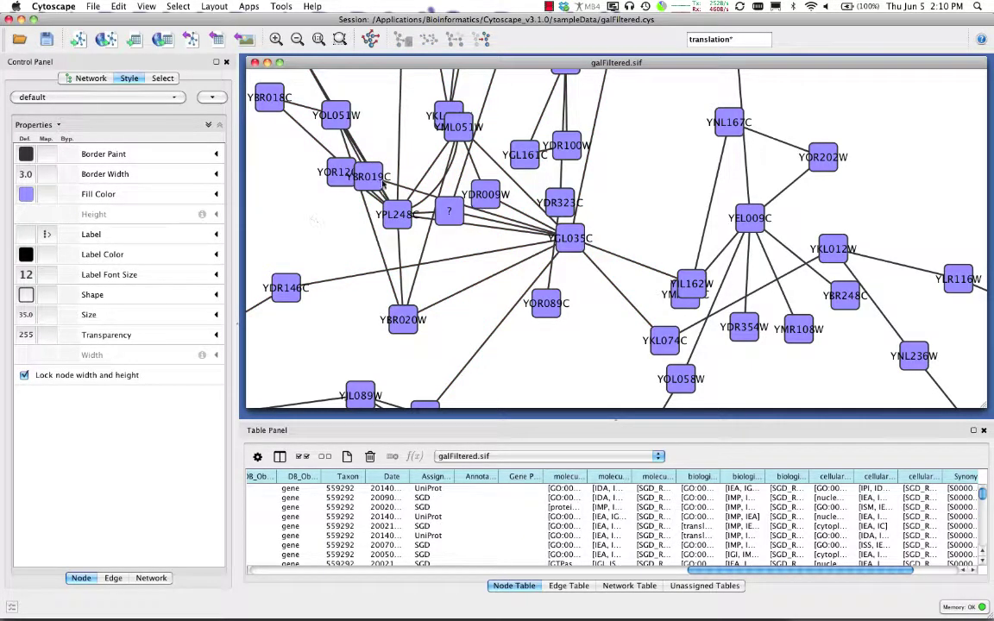
Step: Map node Fill Color to the gal1RGexp column using Continuous Mapping
left_click(48, 196)
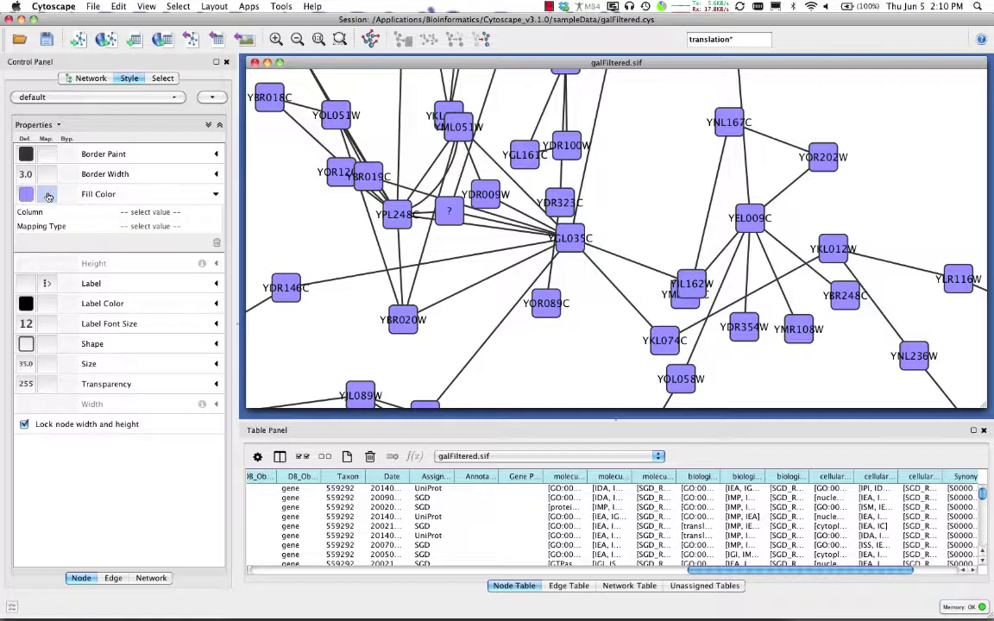
left_click(145, 215)
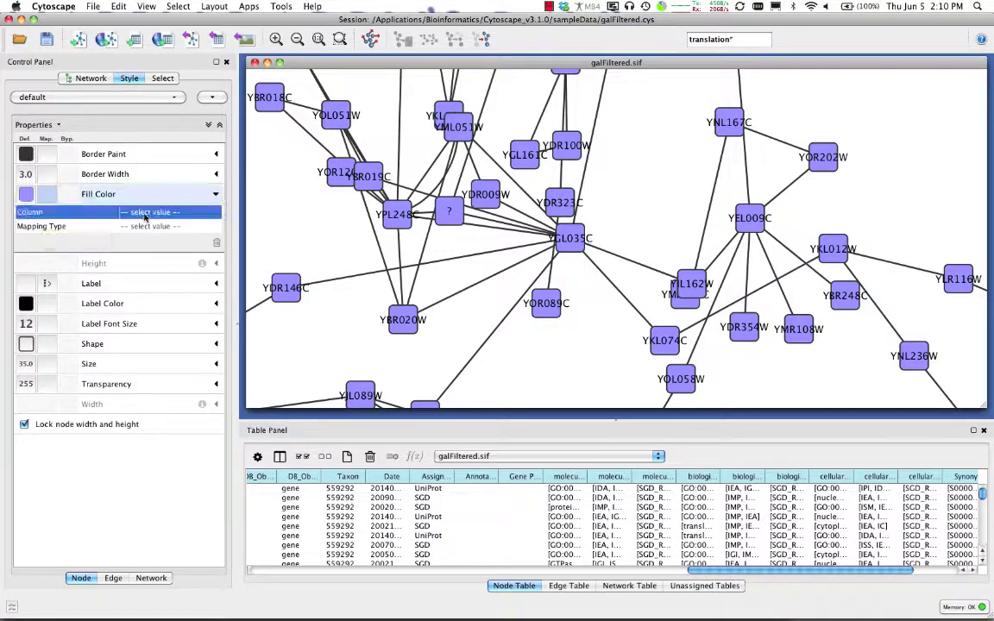
left_click(145, 215)
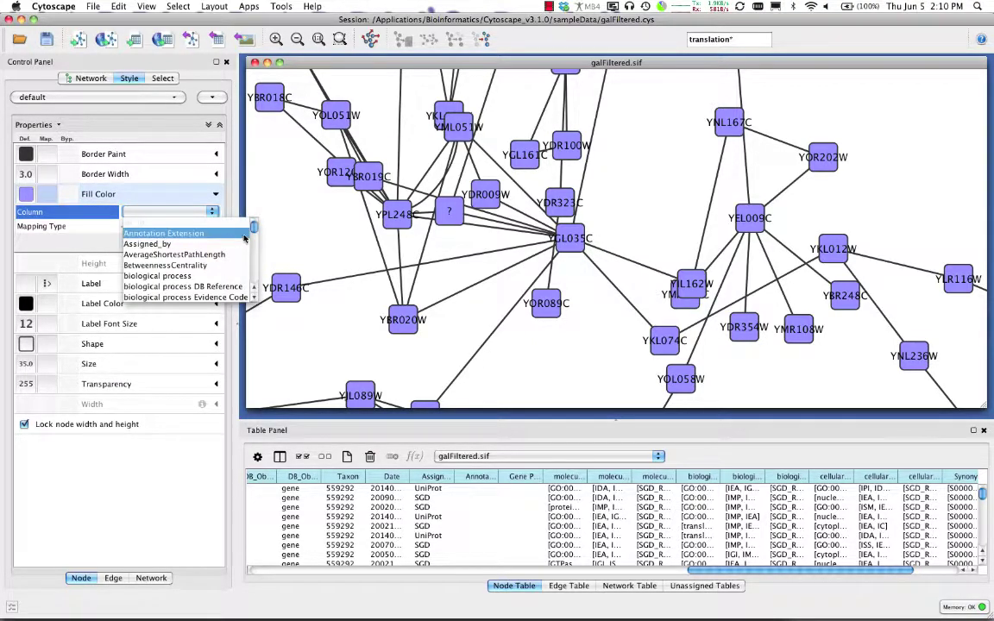
mouse_move(254, 227)
left_mouse_down()
mouse_move(255, 259)
mouse_move(255, 251)
left_mouse_up()
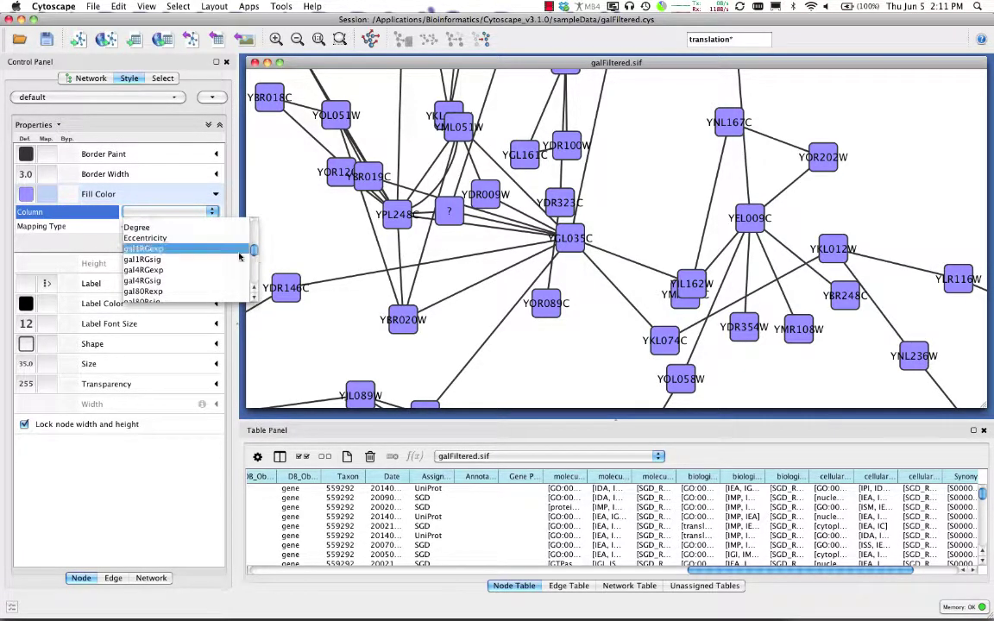
left_click(175, 250)
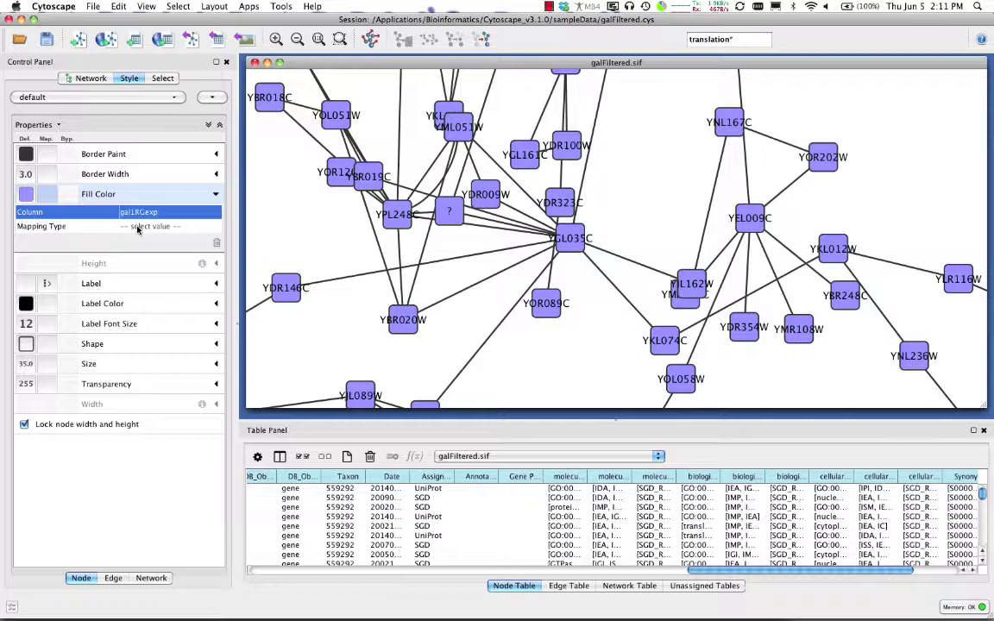
left_click(138, 226)
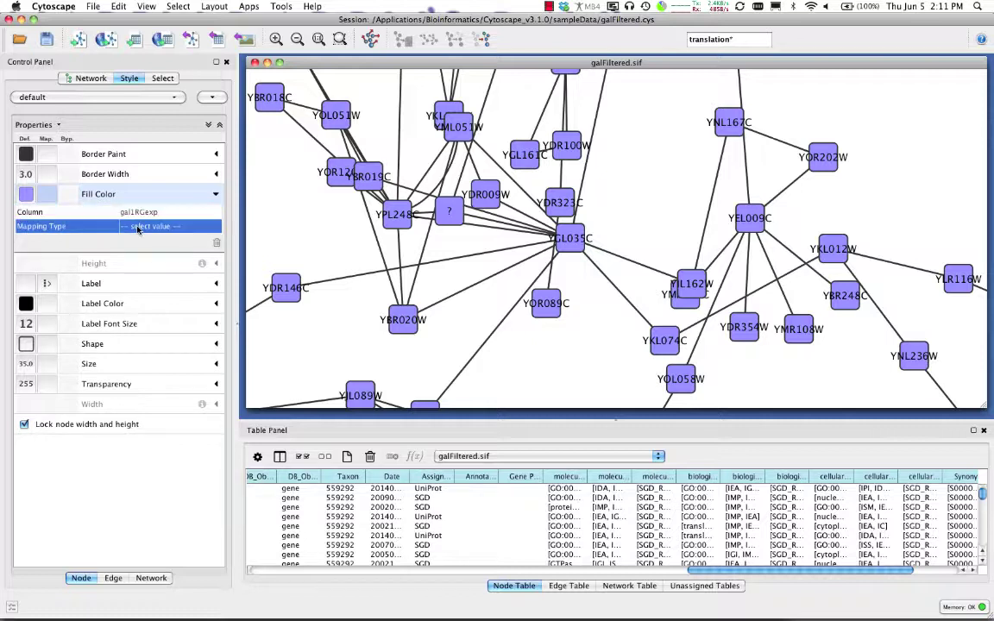
left_click(138, 226)
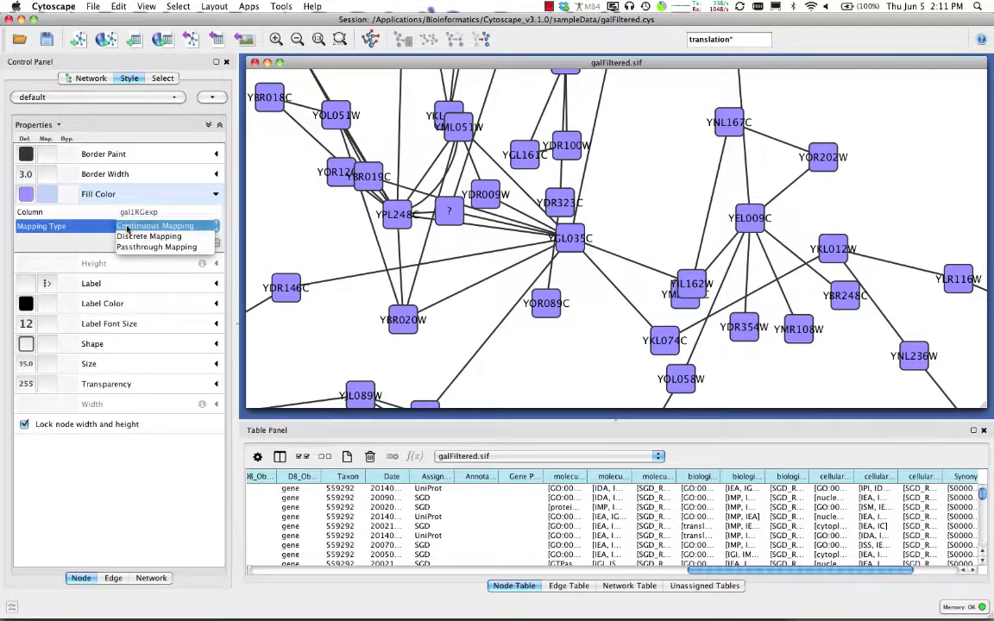
left_click(129, 226)
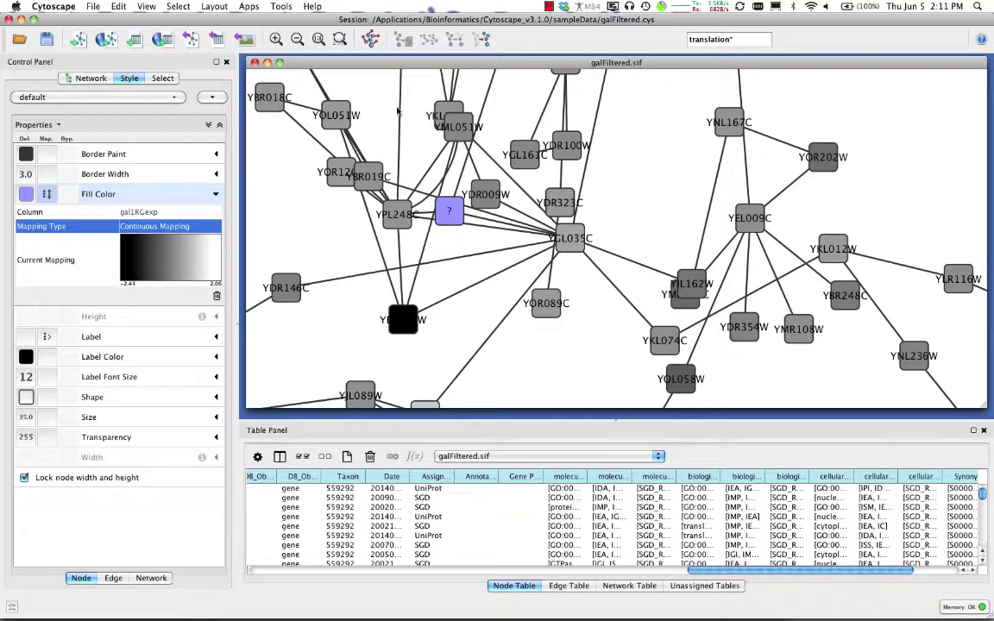
right_click(151, 251)
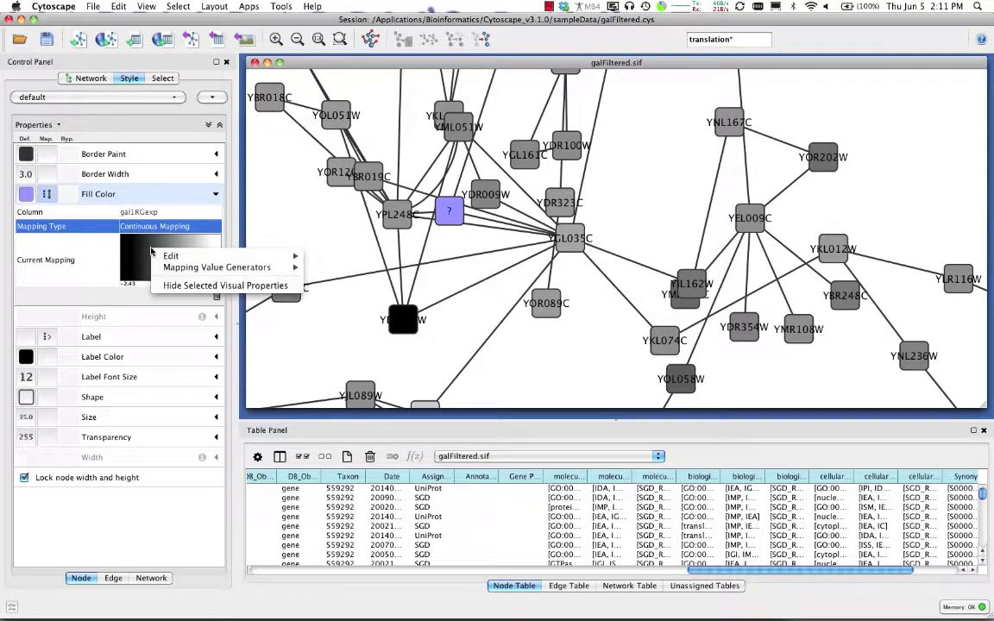
mouse_move(221, 267)
mouse_move(189, 256)
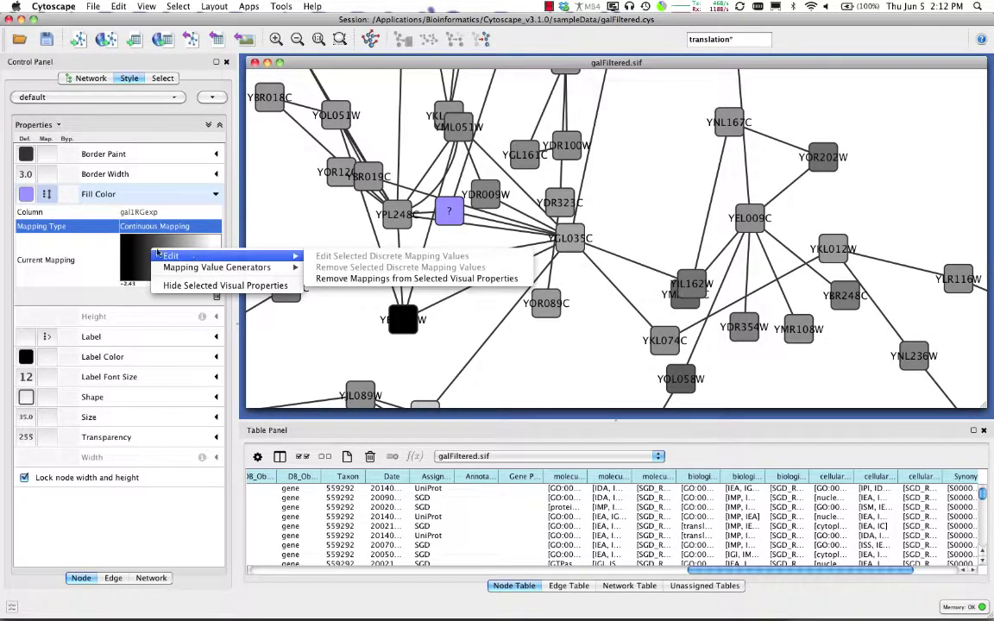
left_click(154, 255)
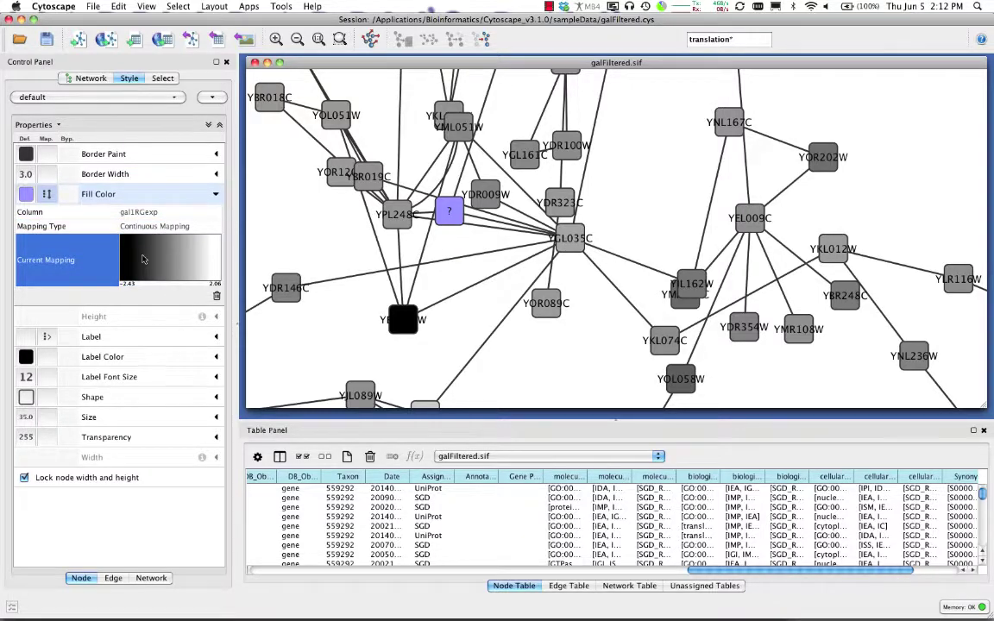
Step: Open the continuous mapping editor for node fill color and set the lower gradient handle at -1.9776 to red
left_click(143, 259)
left_click_drag(161, 151, 314, 138)
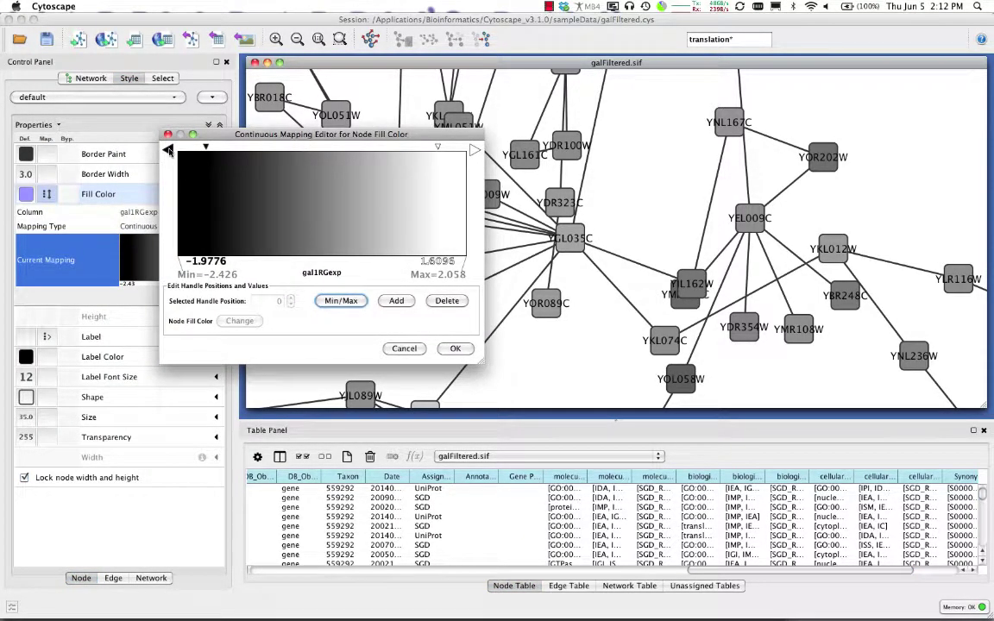
left_click(206, 147)
double_click(205, 148)
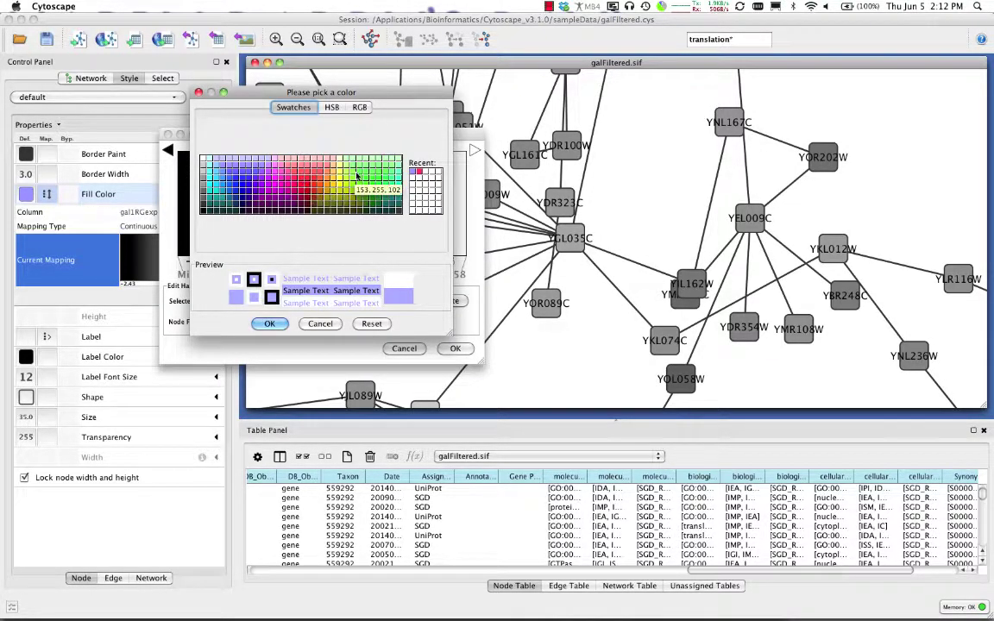
left_click(298, 173)
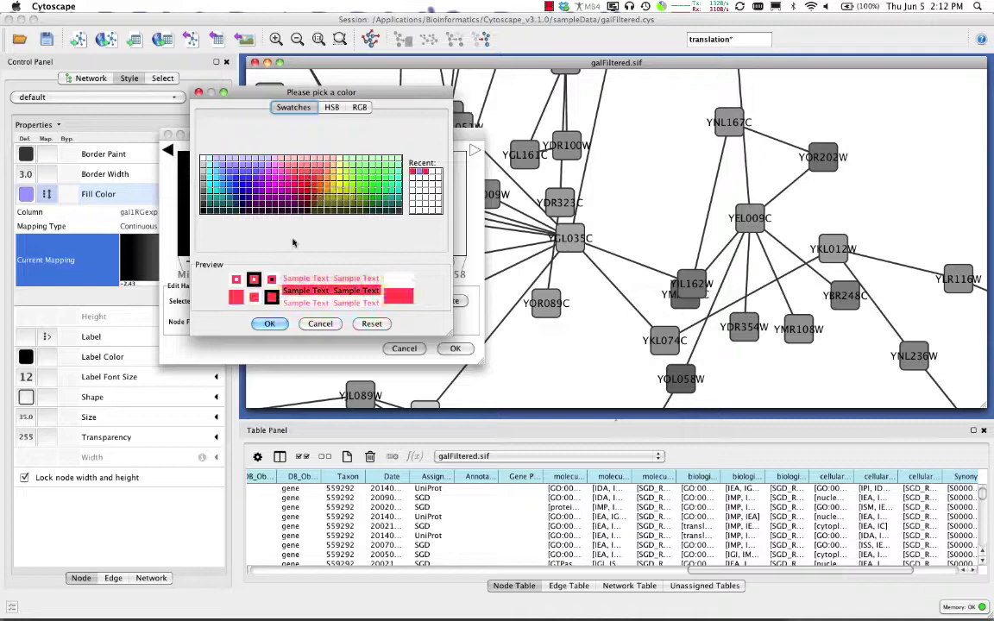
left_click(270, 324)
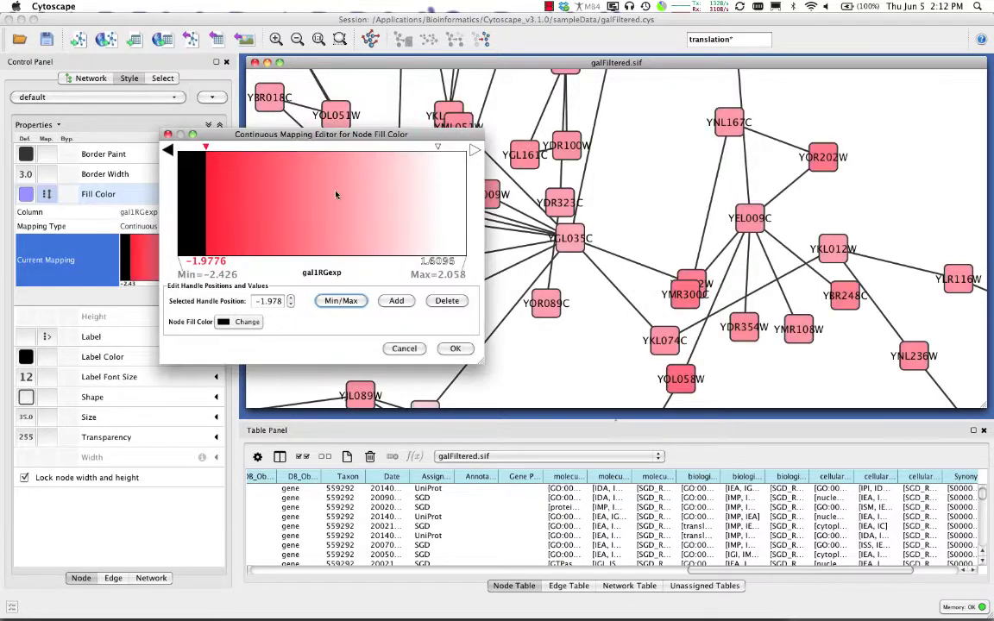
Step: Set the color of the upper gradient handle at 1.6096 to blue (51, 51, 255)
double_click(438, 148)
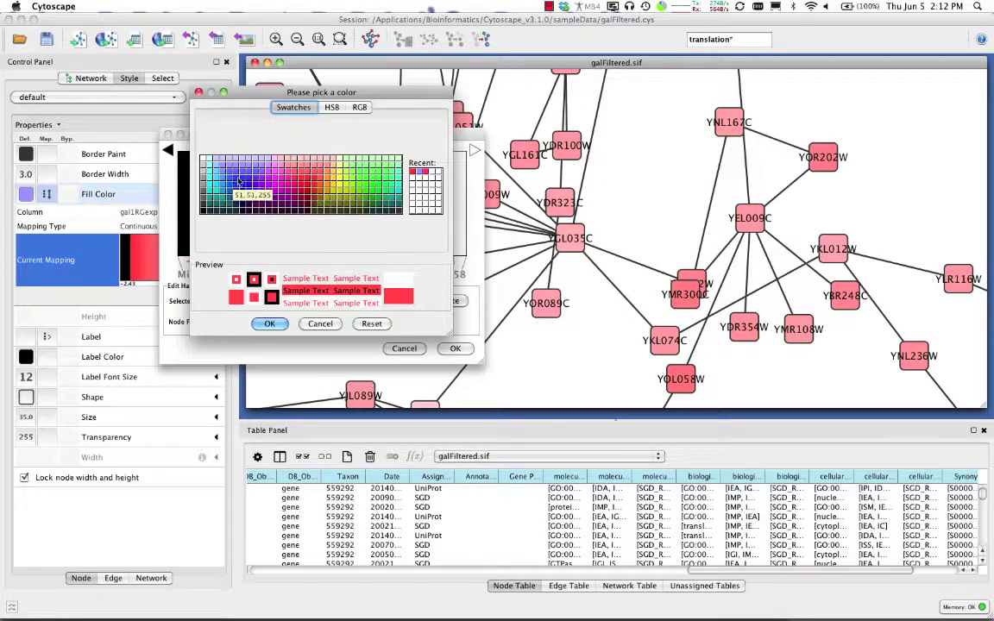
left_click(242, 181)
left_click(269, 324)
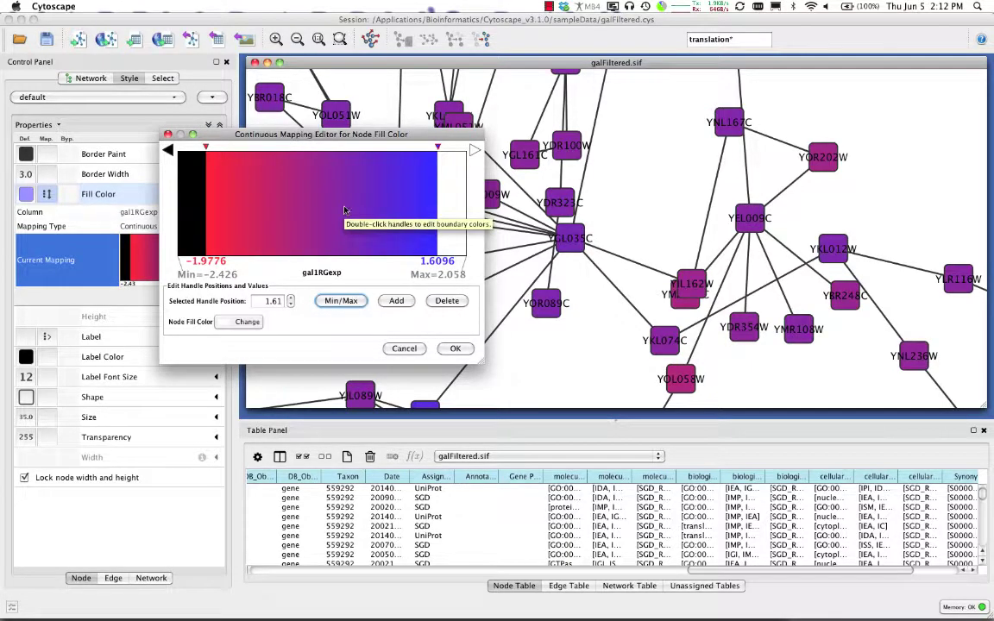
Step: Add a white handle between the red and blue ones and move it to about -0.001
left_click(396, 301)
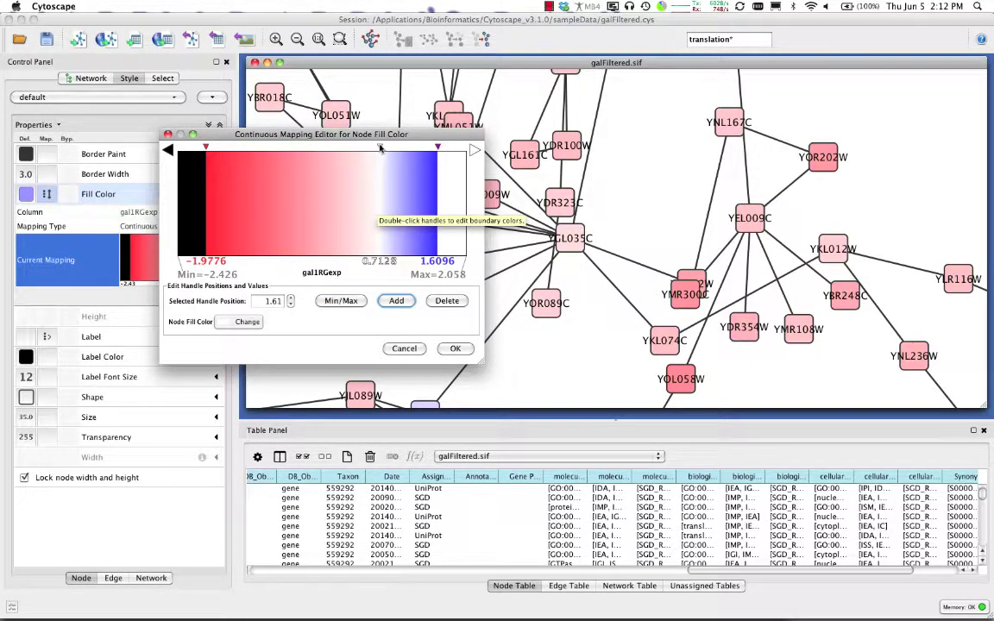
left_click_drag(379, 150, 335, 150)
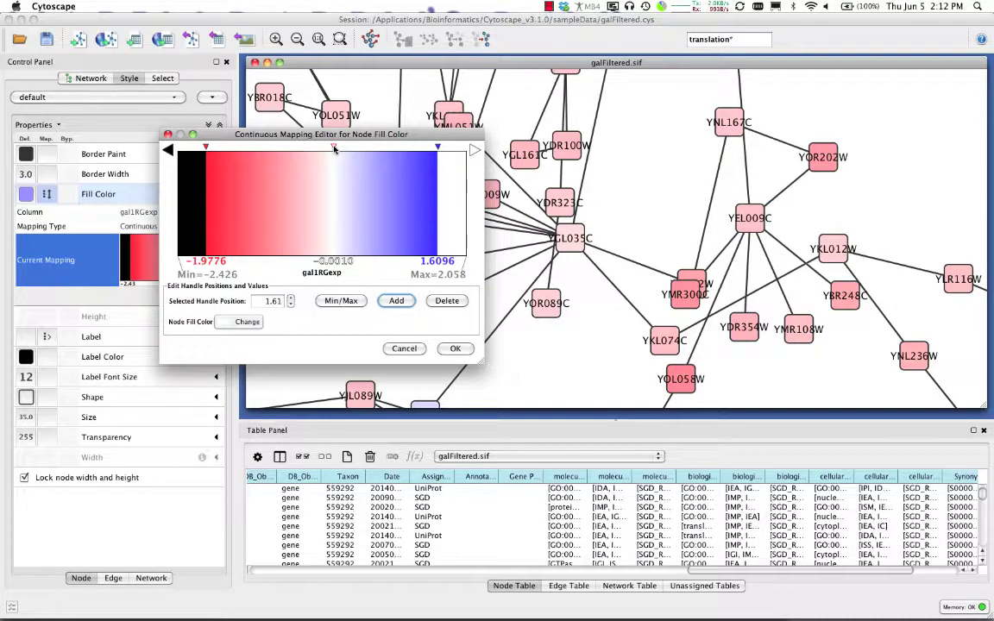
left_click(335, 149)
left_click(331, 218)
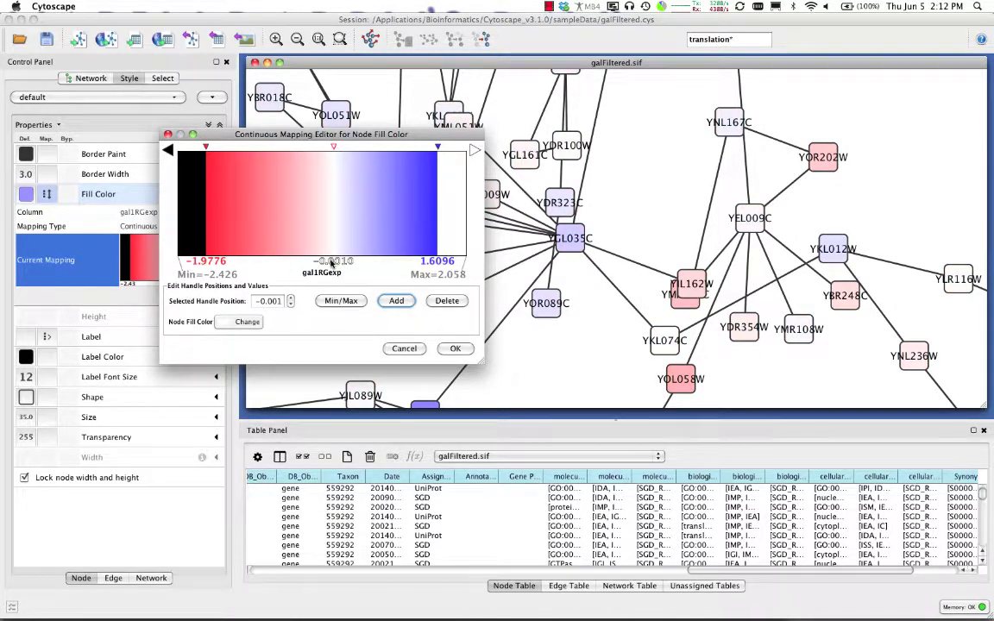
Step: Set the white middle handle's position to -0.01, and raise it by one increment to 0
left_click(335, 148)
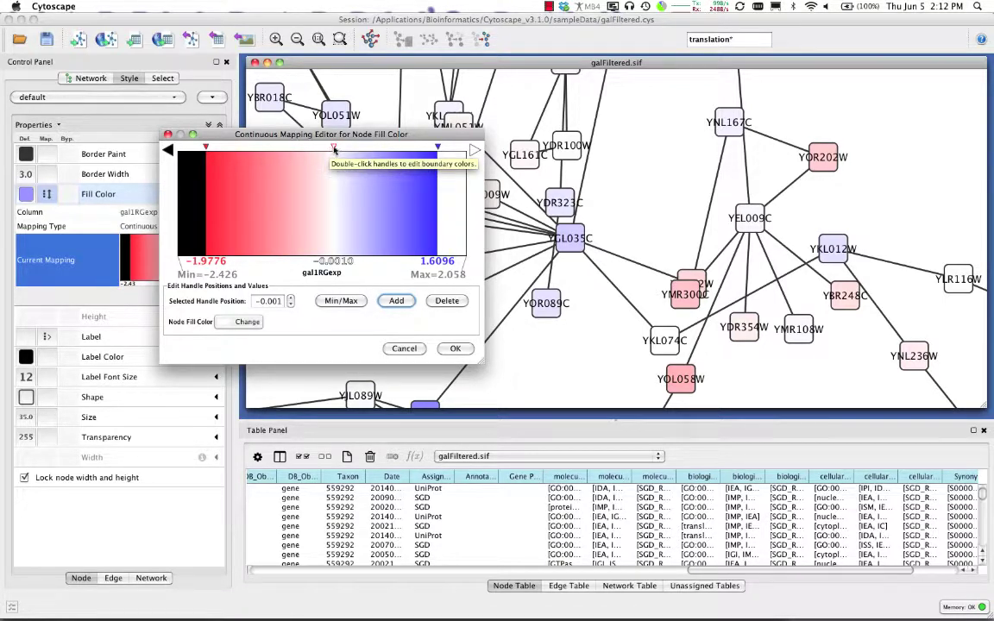
double_click(277, 302)
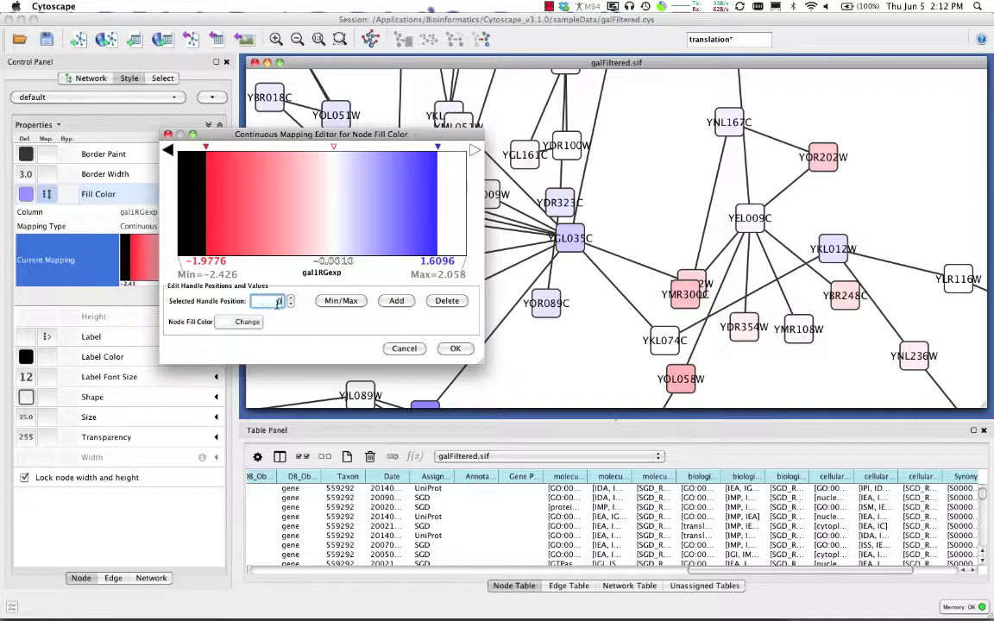
key("Tab")
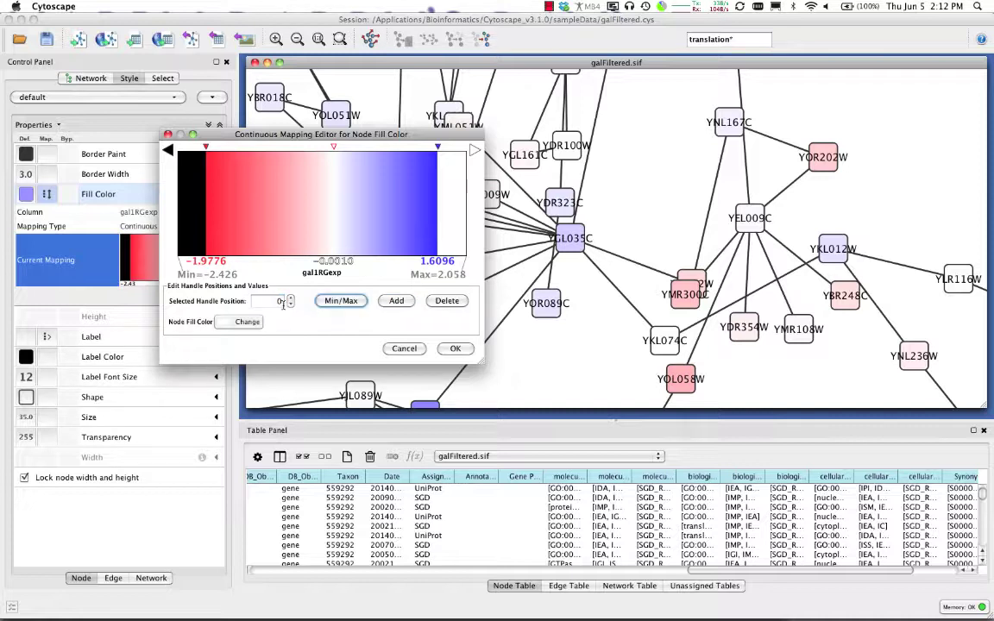
left_click(282, 302)
type("-0.01")
key("Return")
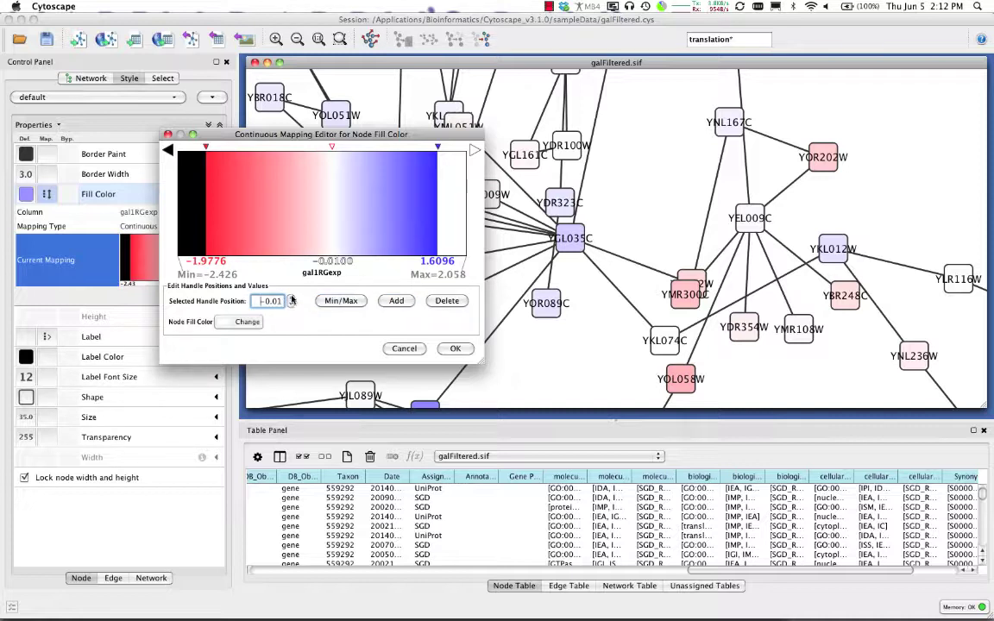
left_click(291, 299)
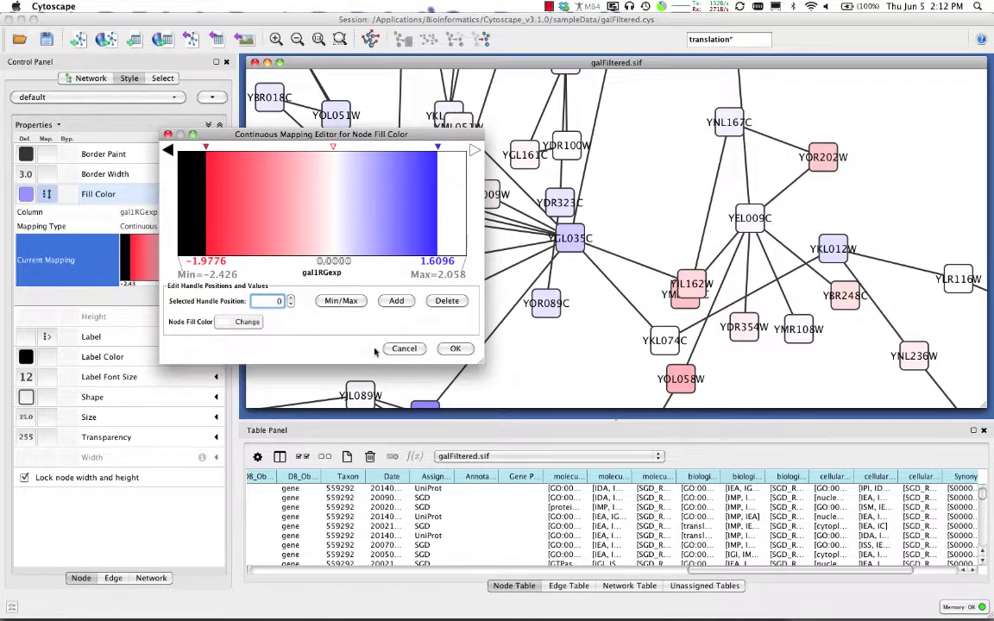
Step: Move the blue upper handle to about 1.51 and accept the fill color mapping
left_click(454, 349)
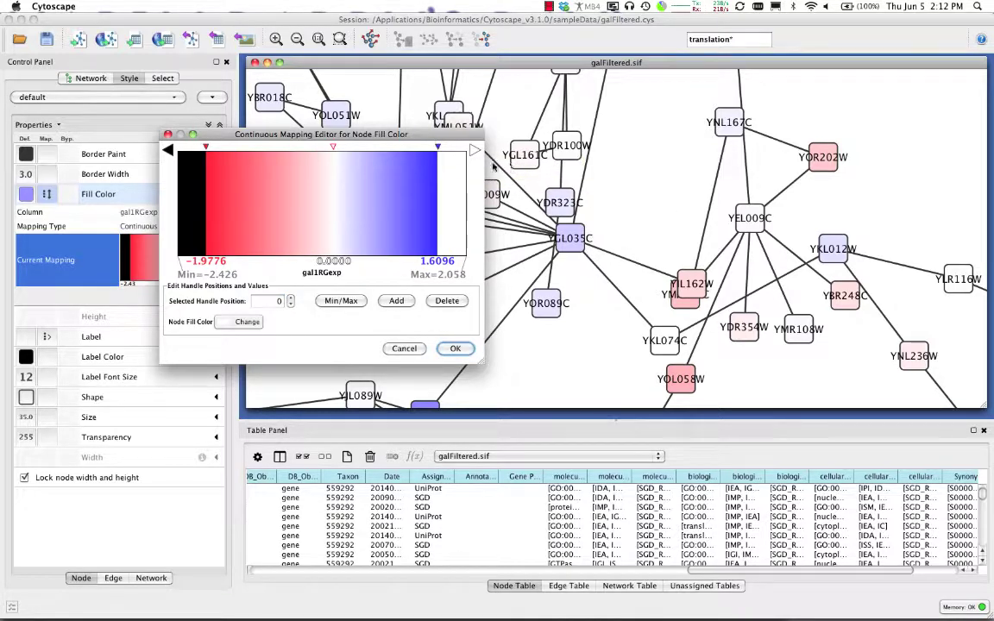
mouse_move(439, 149)
left_mouse_down()
mouse_move(401, 152)
mouse_move(431, 151)
left_mouse_up()
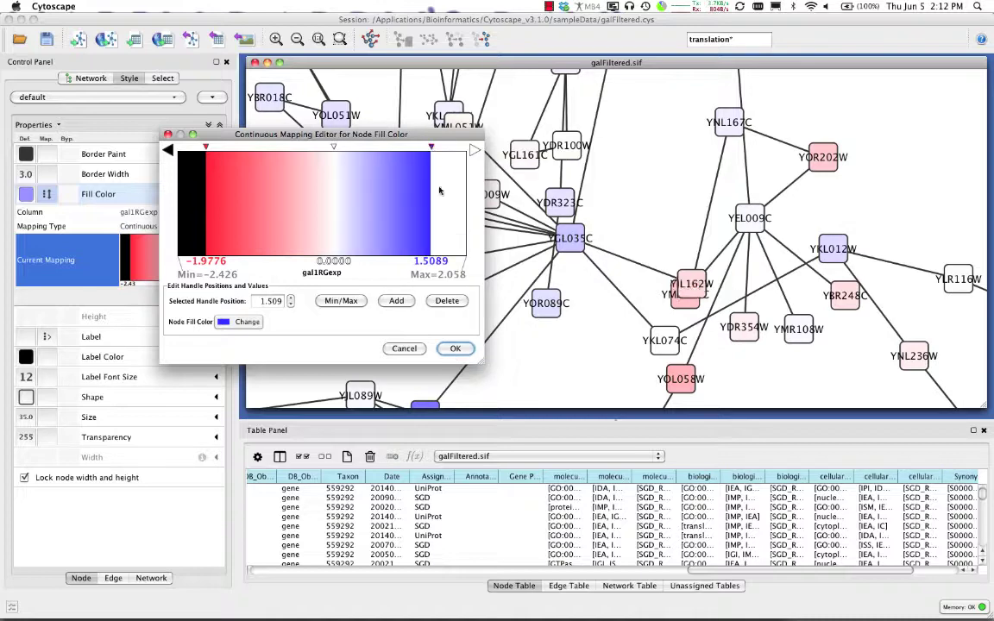
left_click(454, 349)
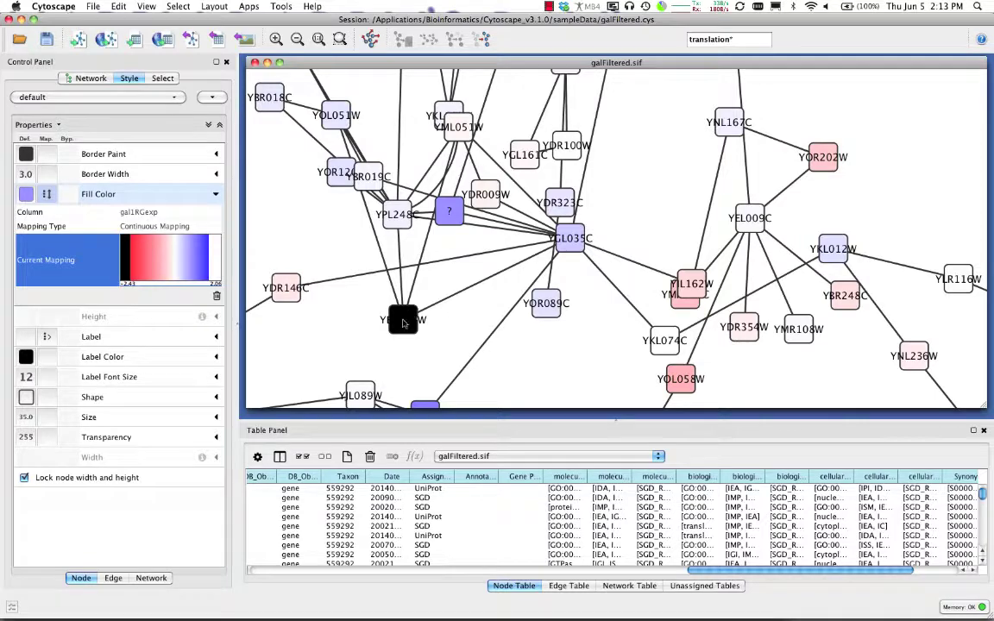
Step: Move the black node slightly down and to the left, and examine the node fill colors across the network
mouse_move(403, 323)
left_mouse_down()
mouse_move(421, 316)
mouse_move(395, 332)
left_mouse_up()
left_click(363, 320)
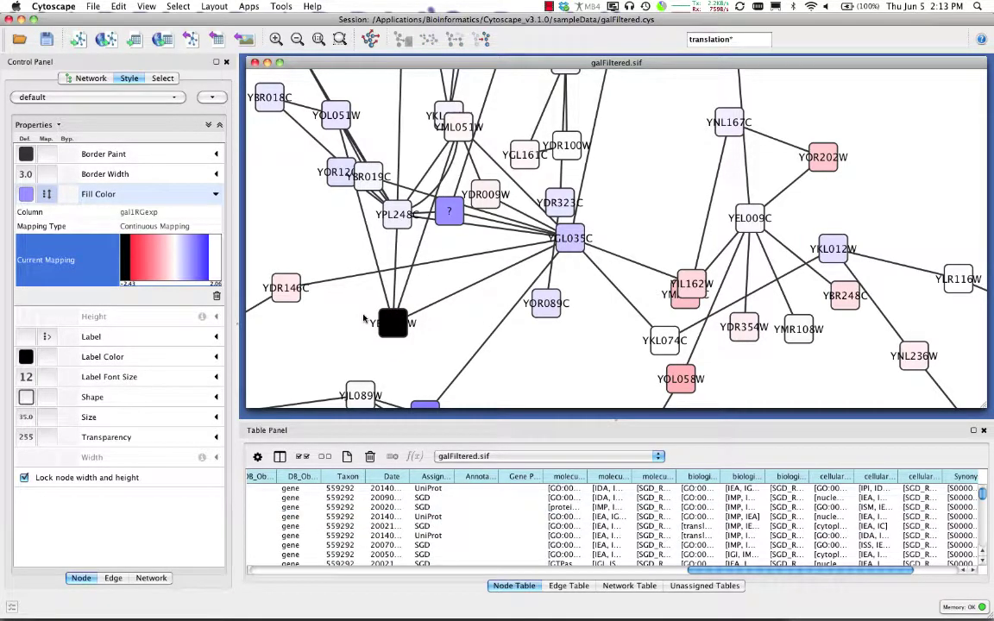
scroll(459, 277, "down", 6)
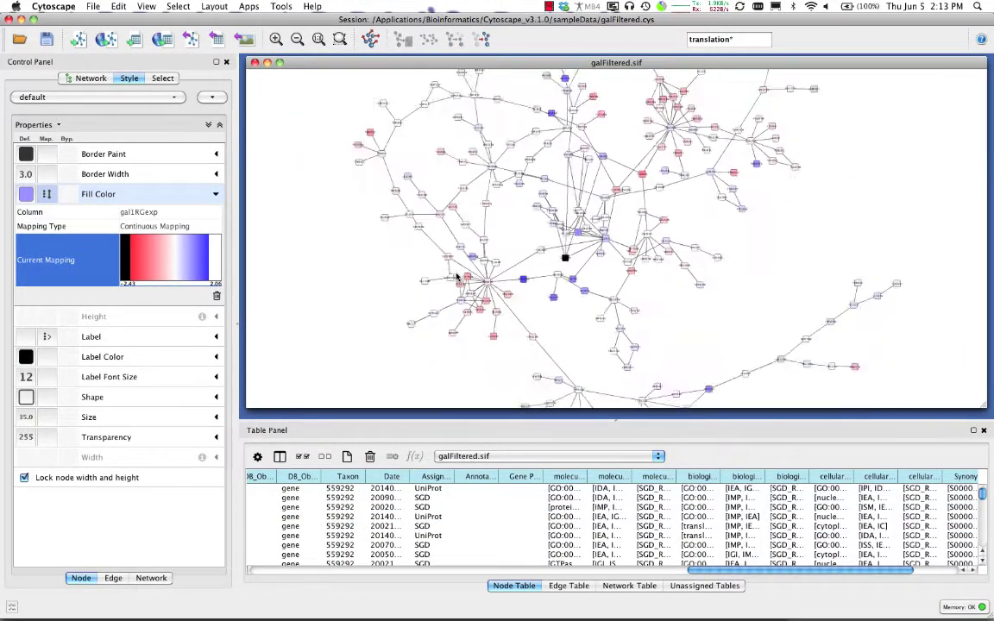
scroll(458, 276, "up", 5)
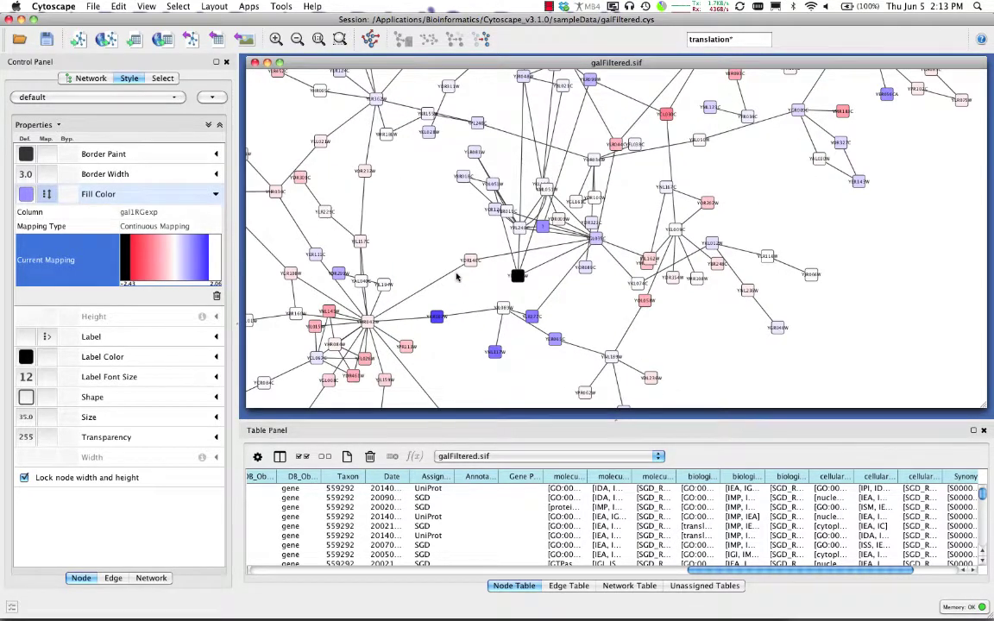
scroll(458, 276, "up", 5)
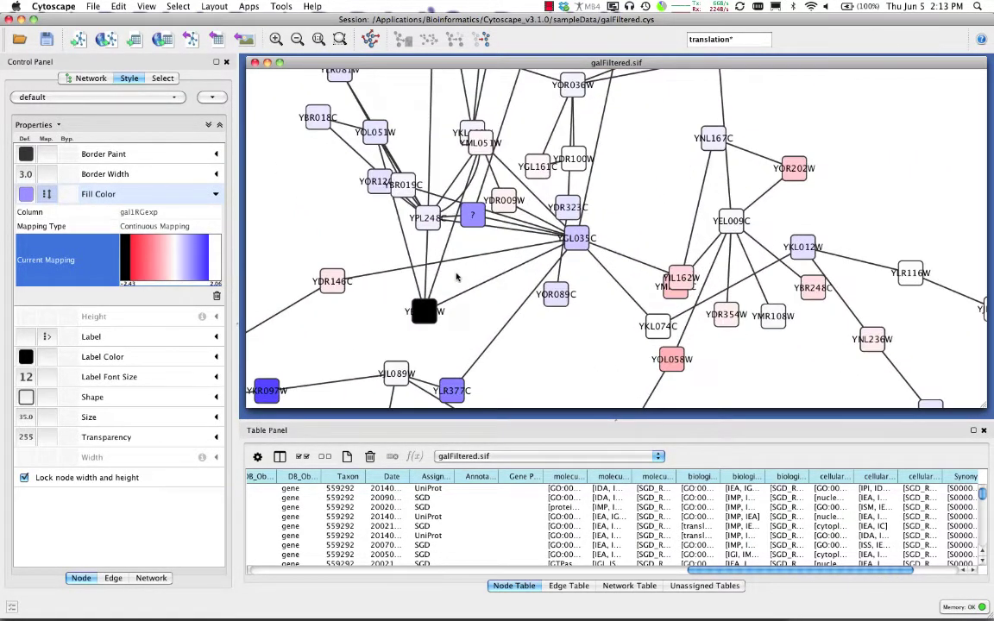
scroll(458, 276, "down", 4)
scroll(457, 276, "up", 3)
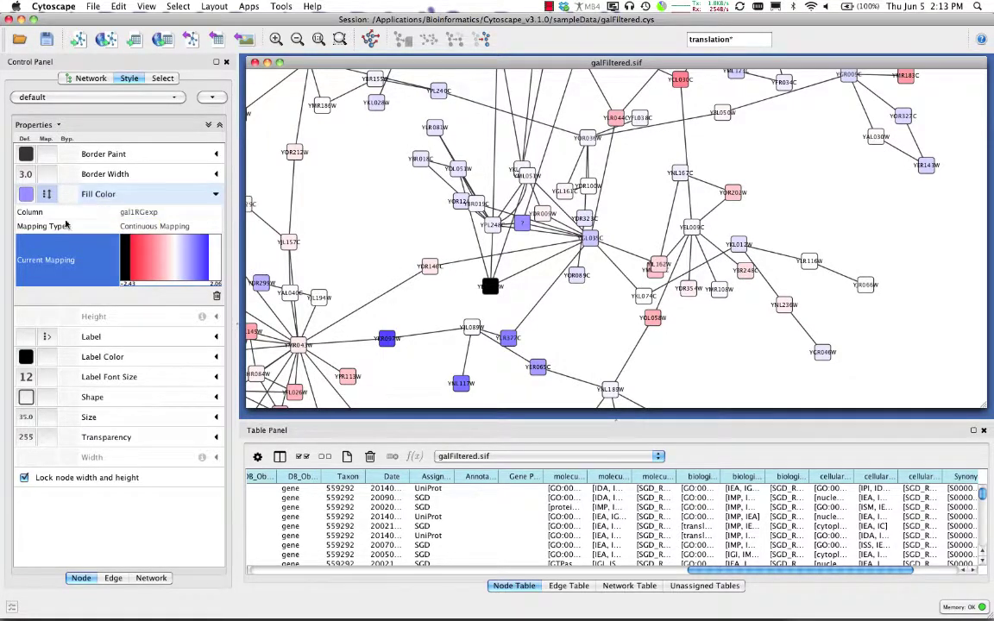
Step: Review the list of additional node visual properties that can be shown for the style
left_click(32, 125)
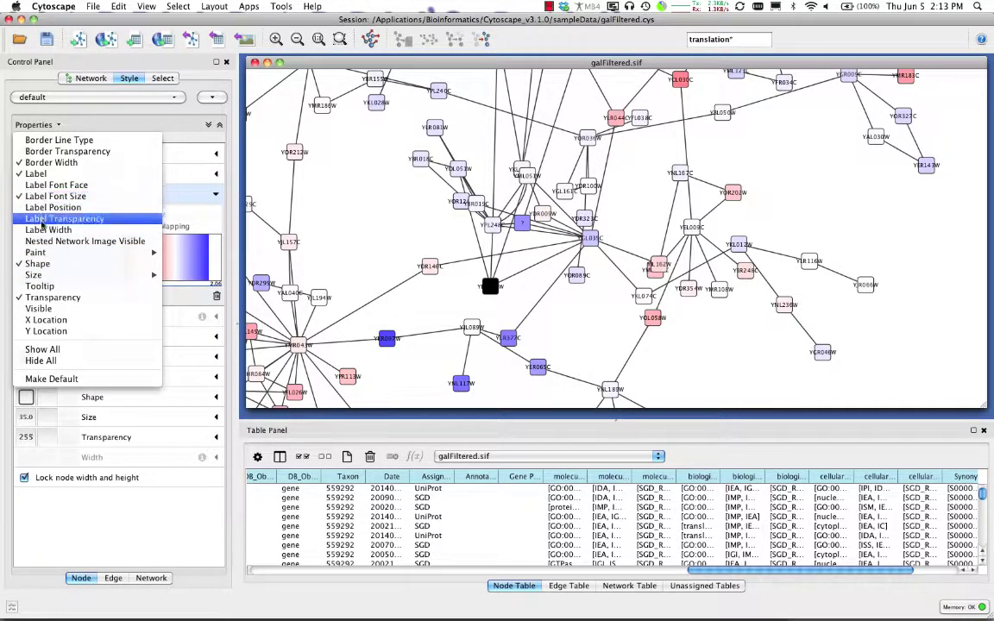
mouse_move(41, 274)
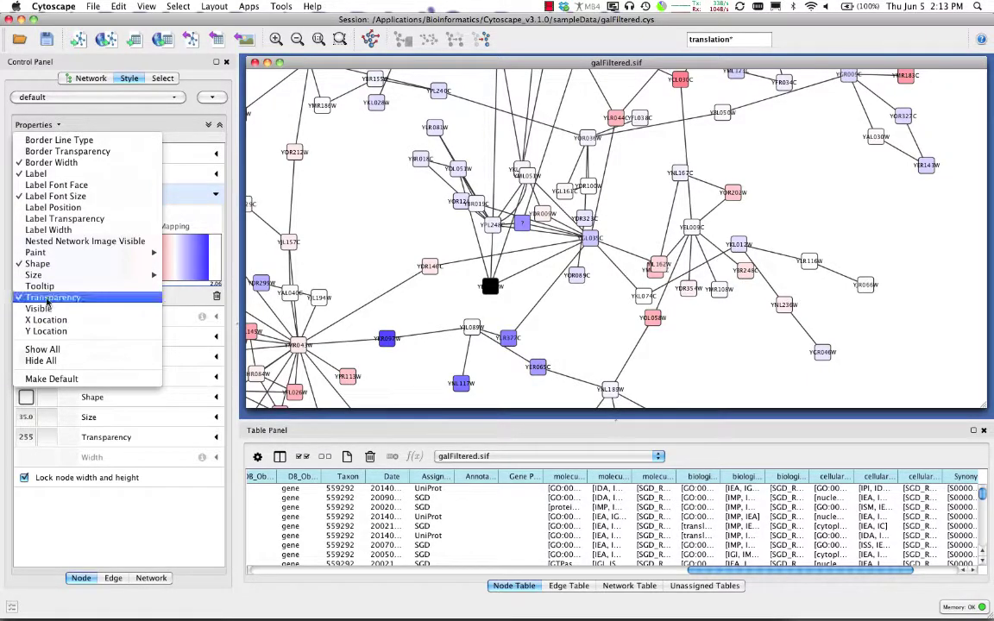
left_click(48, 164)
left_click(86, 125)
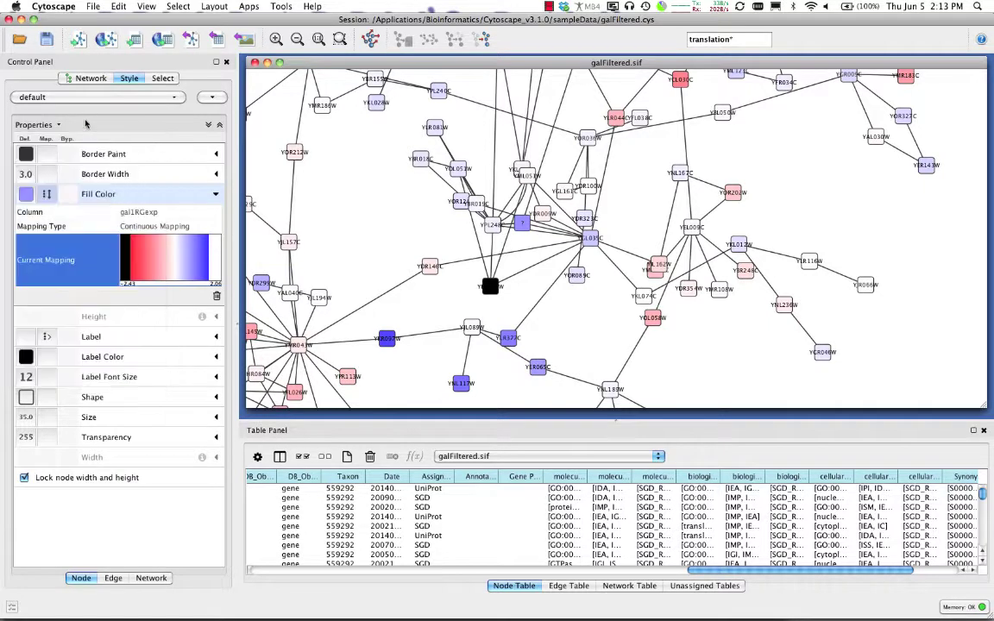
left_click(48, 124)
left_click(73, 124)
Step: Set the default node shape to Octagon and look at the nodes up close
left_click(26, 397)
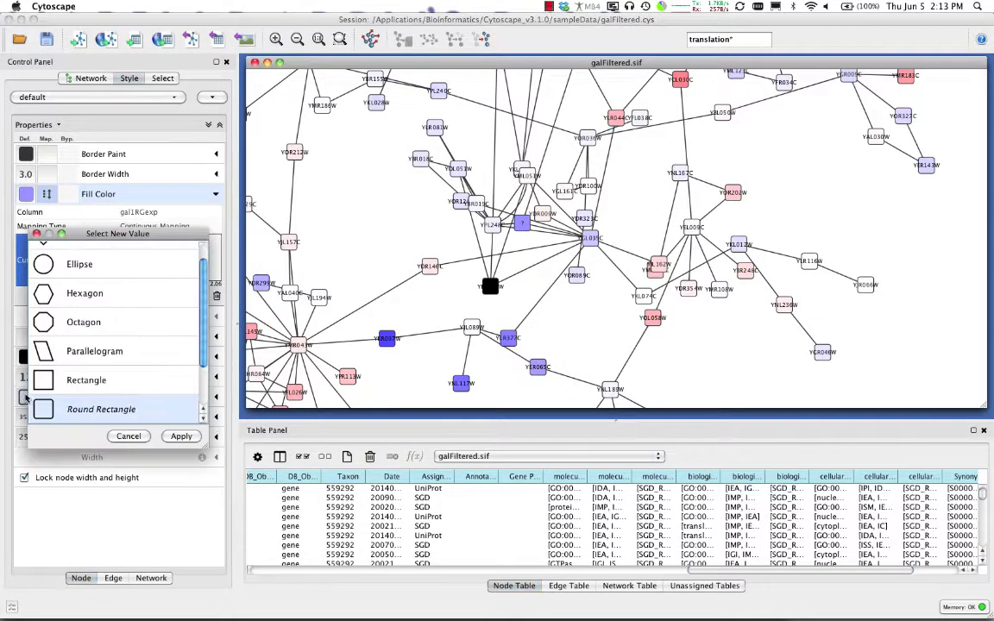
scroll(116, 345, "down", 2)
scroll(87, 341, "up", 4)
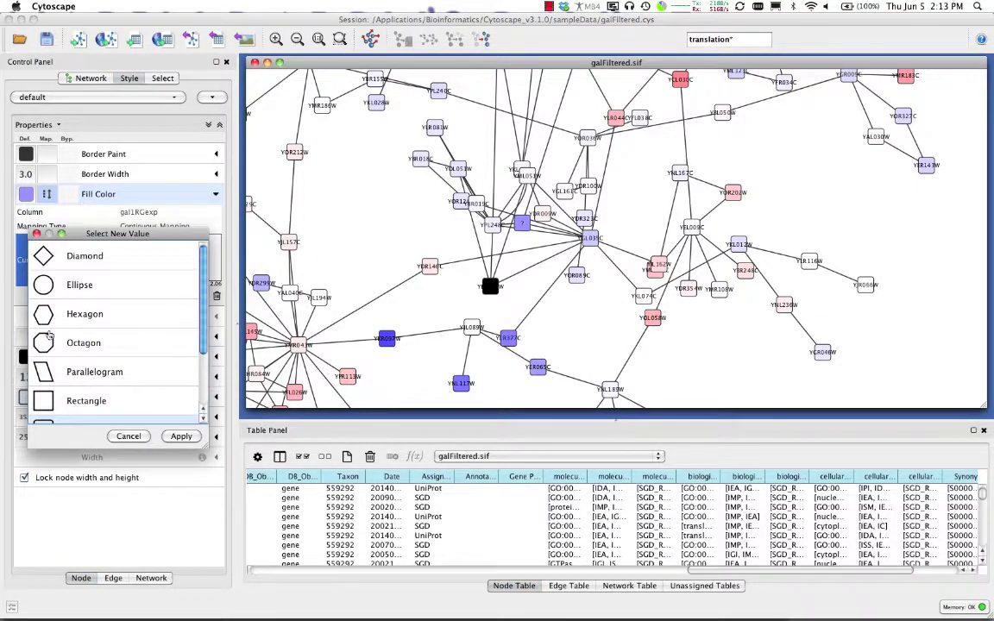
scroll(52, 339, "down", 3)
left_click(50, 324)
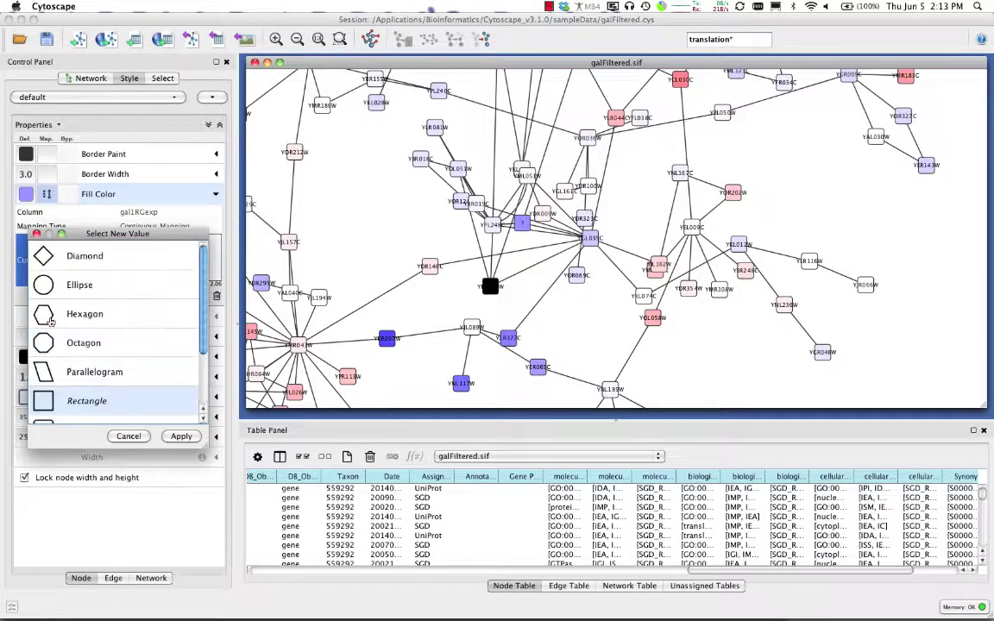
scroll(50, 326, "up", 3)
left_click(50, 342)
left_click(181, 436)
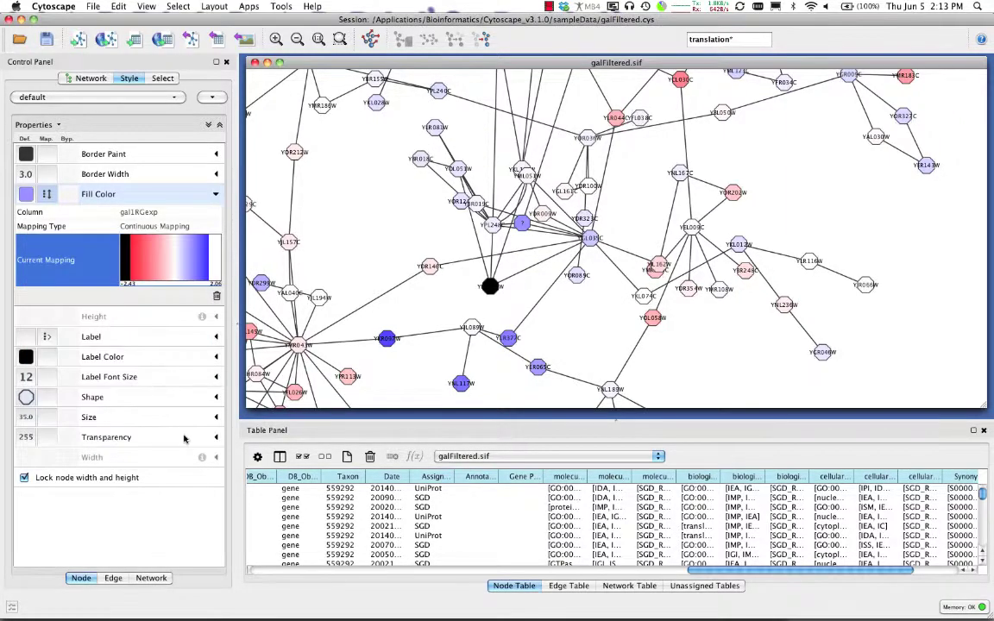
scroll(506, 261, "up", 5)
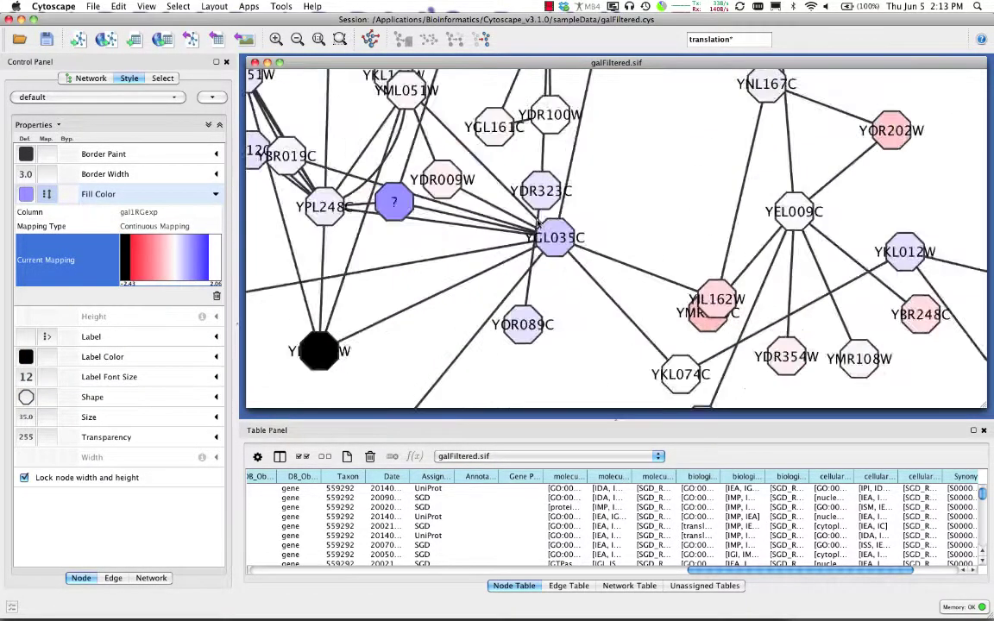
Step: Leave the node size as it is and set the default node shape to Rectangle
left_click(26, 418)
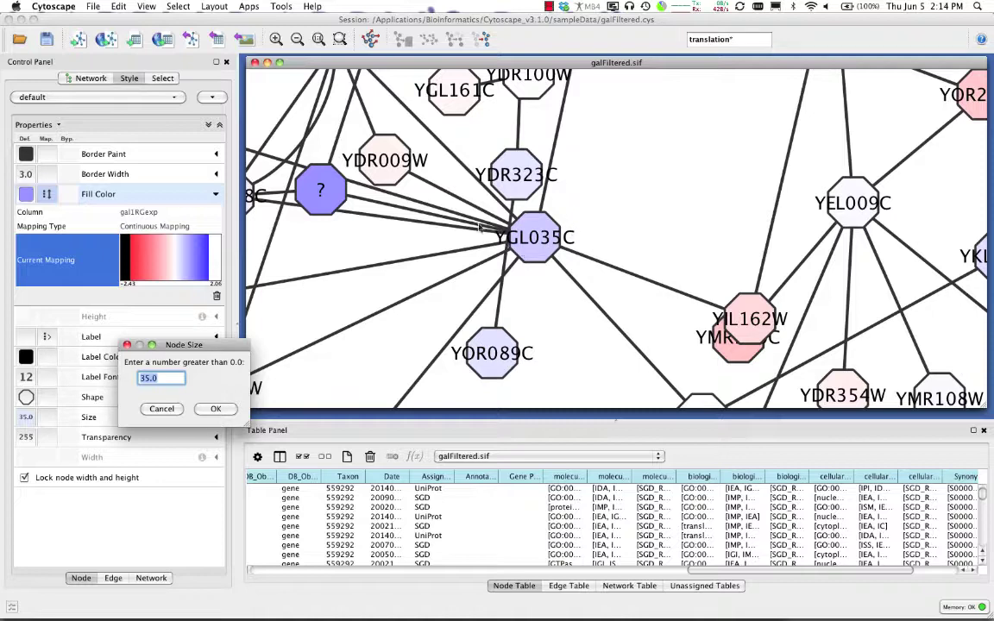
left_click(159, 409)
left_click(26, 397)
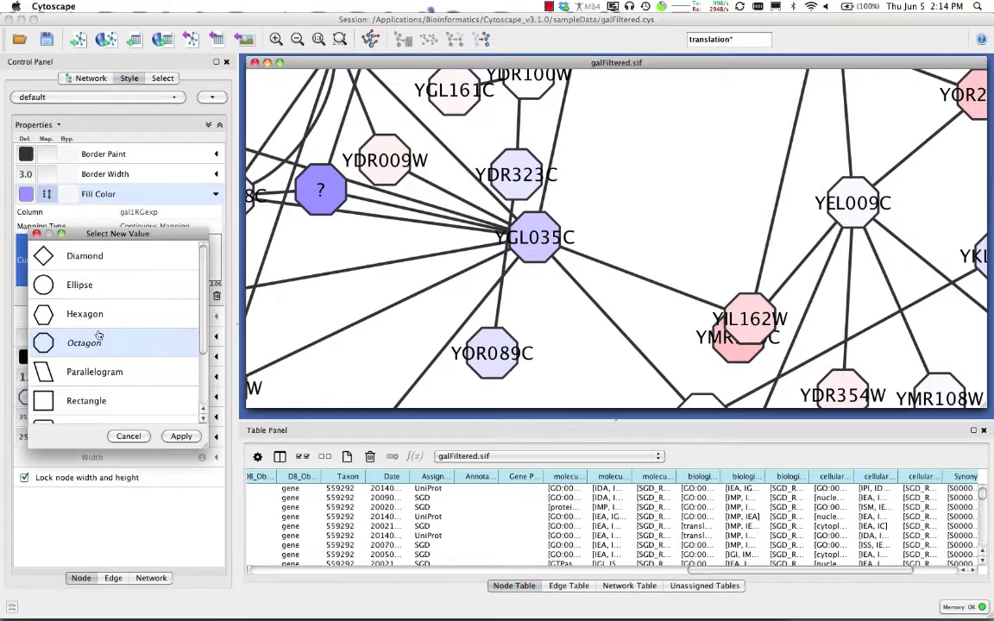
left_click(87, 401)
left_click(173, 436)
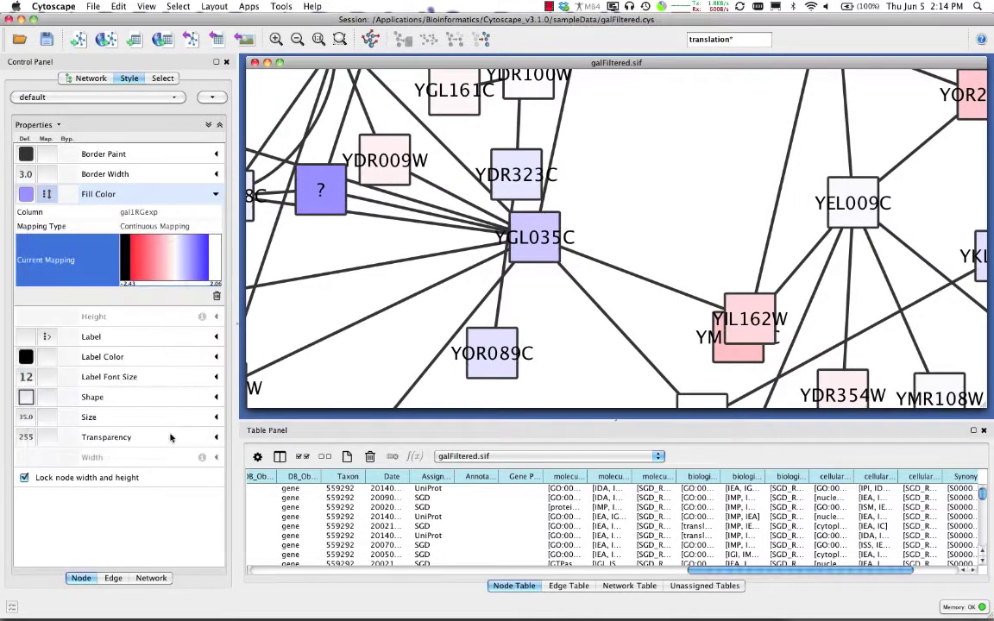
Step: Set the default node size to 50
left_click(26, 417)
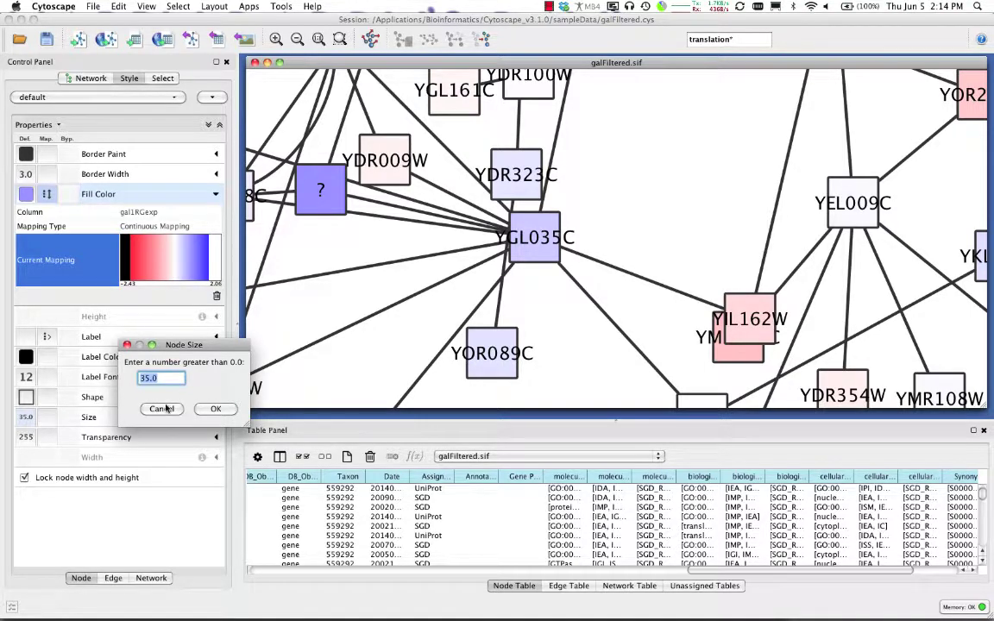
key("Tab")
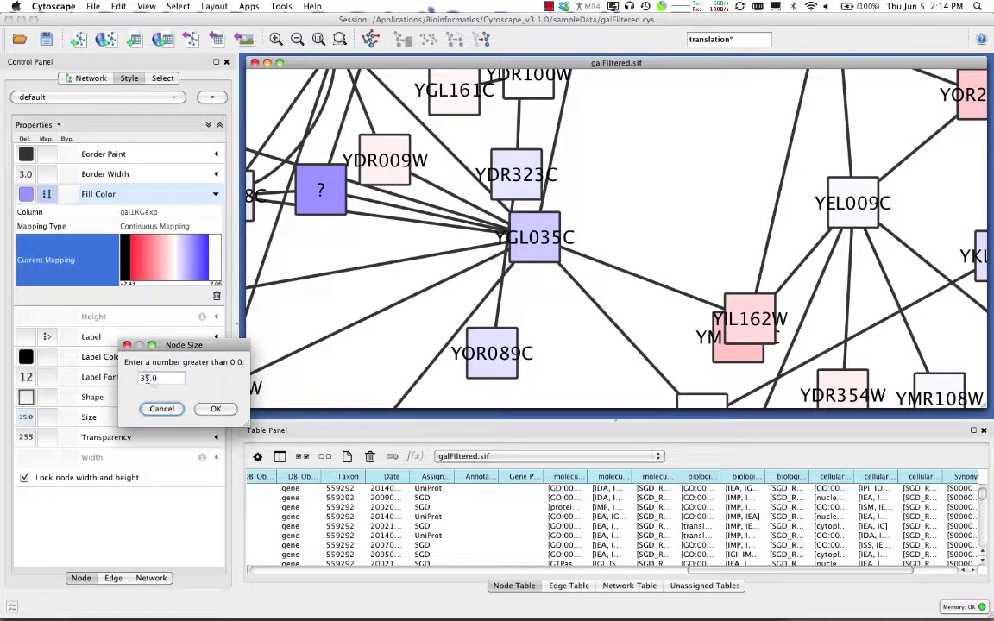
left_click(147, 379)
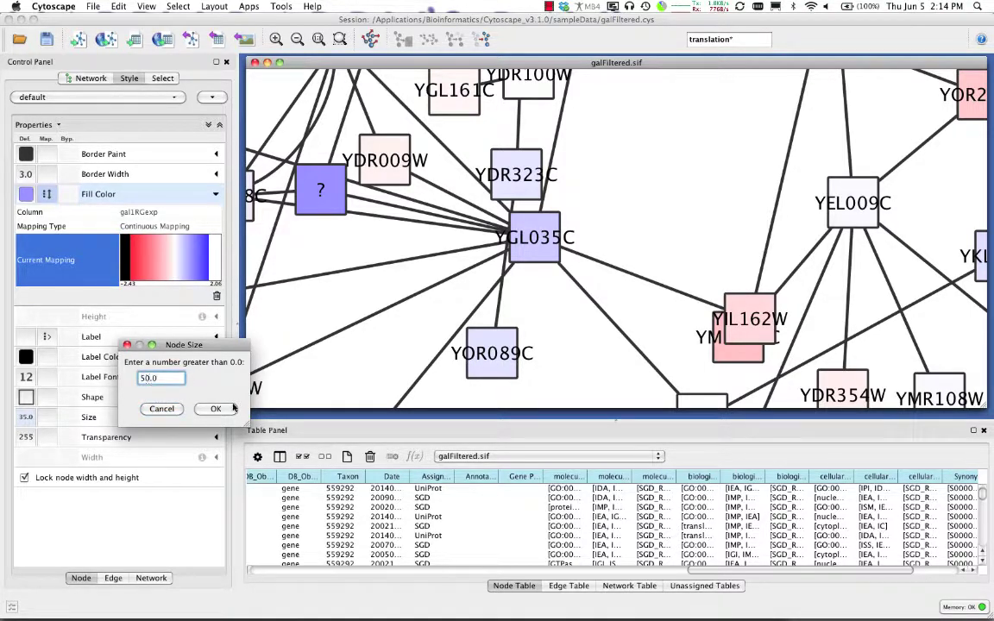
key("Return")
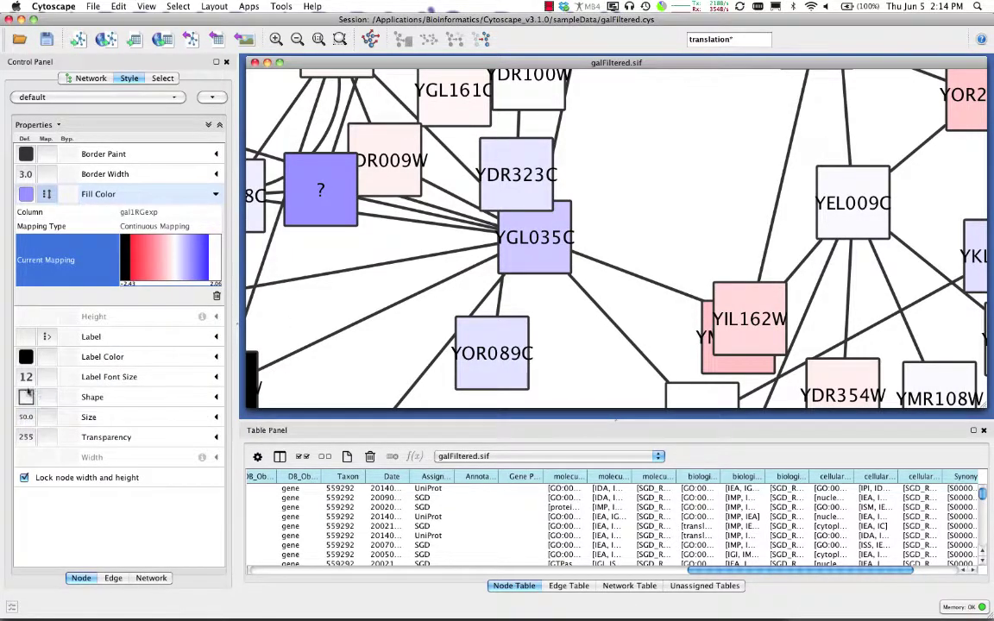
Step: Set the default node size to 60
double_click(26, 417)
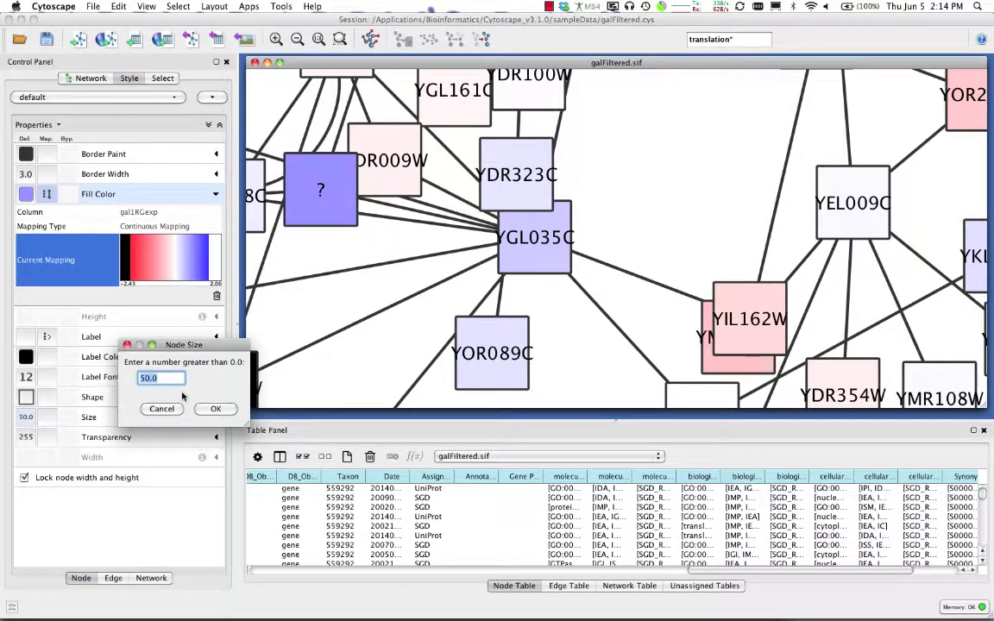
type("60")
key("Return")
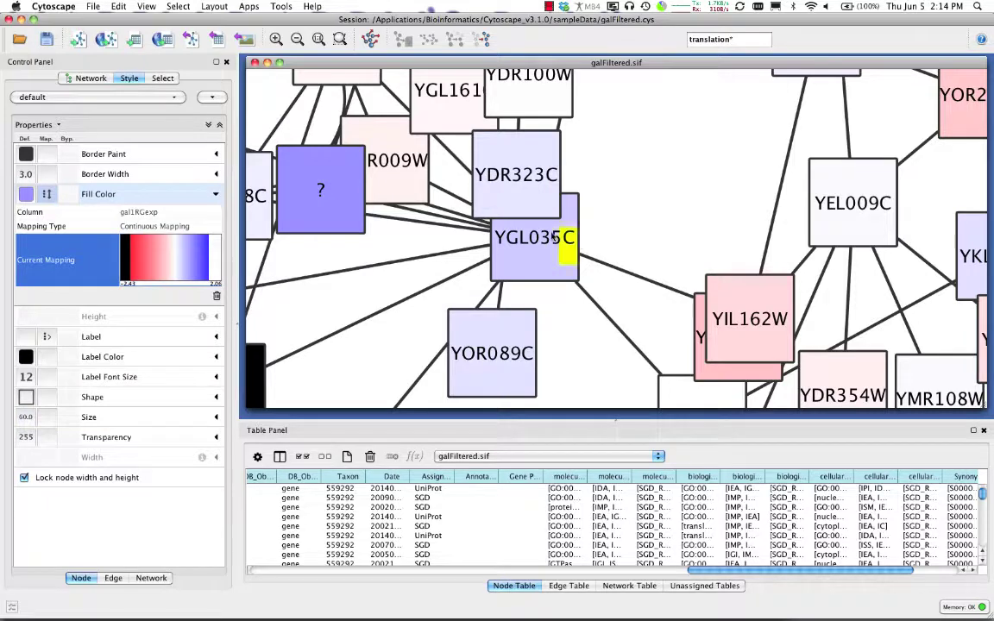
Step: Move node YGL035C to the right and node YEL009C up and to the left, and unlock node width and height
left_click_drag(553, 237, 648, 236)
left_click_drag(840, 211, 784, 182)
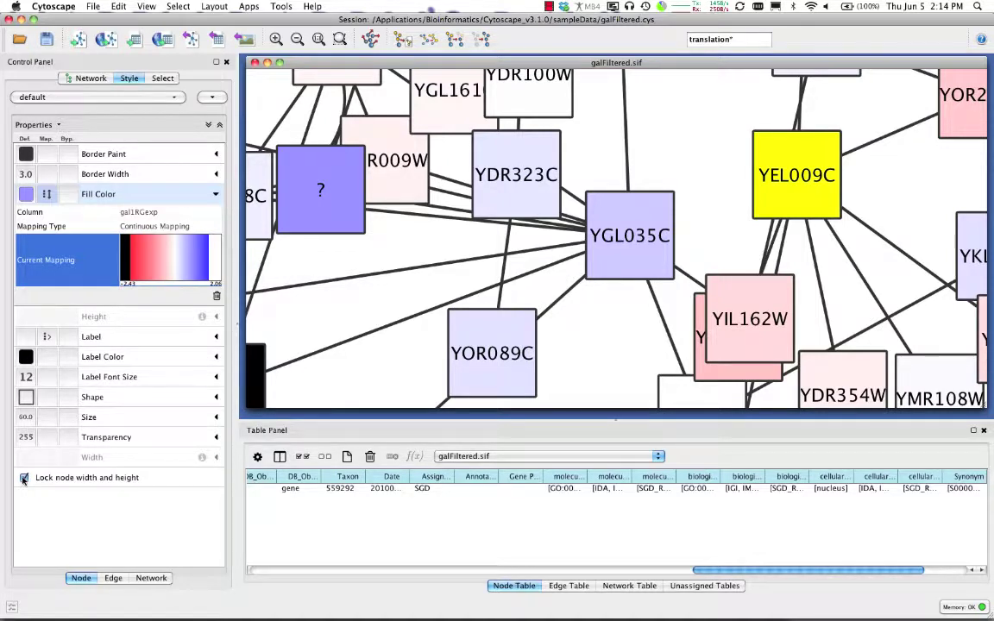
left_click(25, 478)
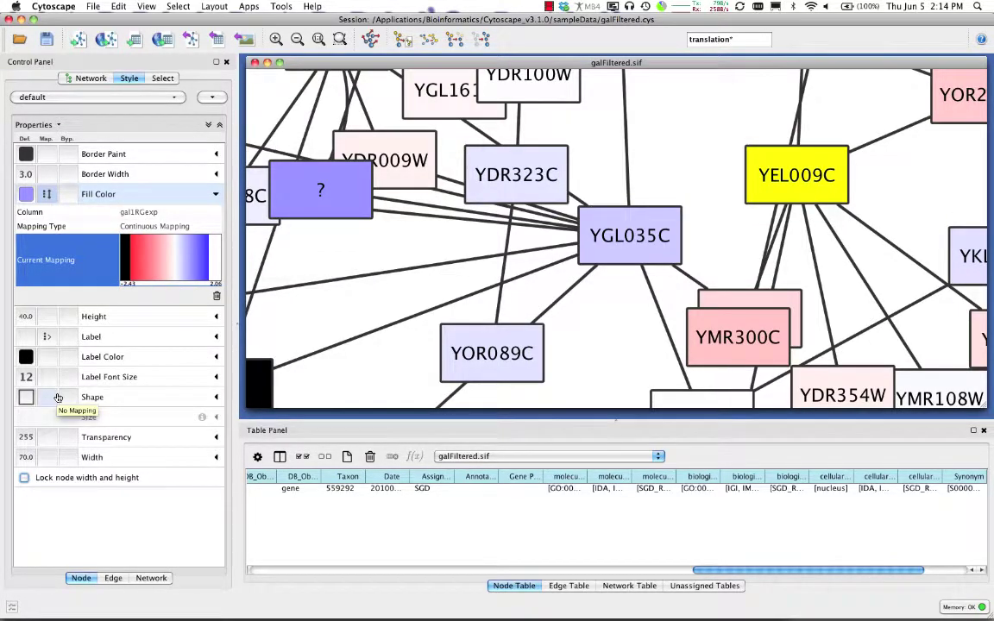
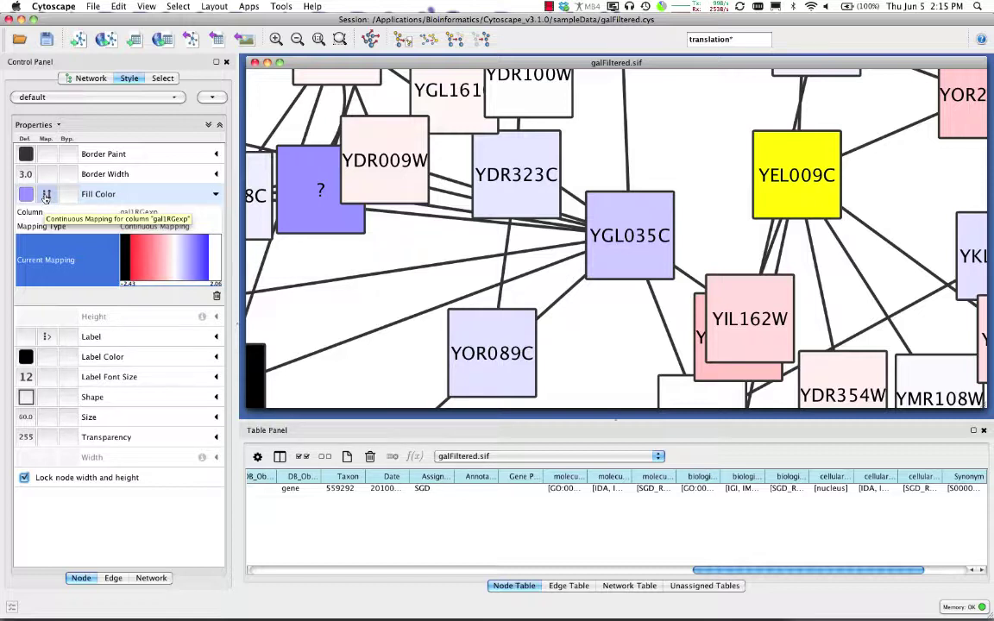
Step: Change the node fill color's mapping type to Discrete Mapping
left_click(46, 195)
left_click(46, 195)
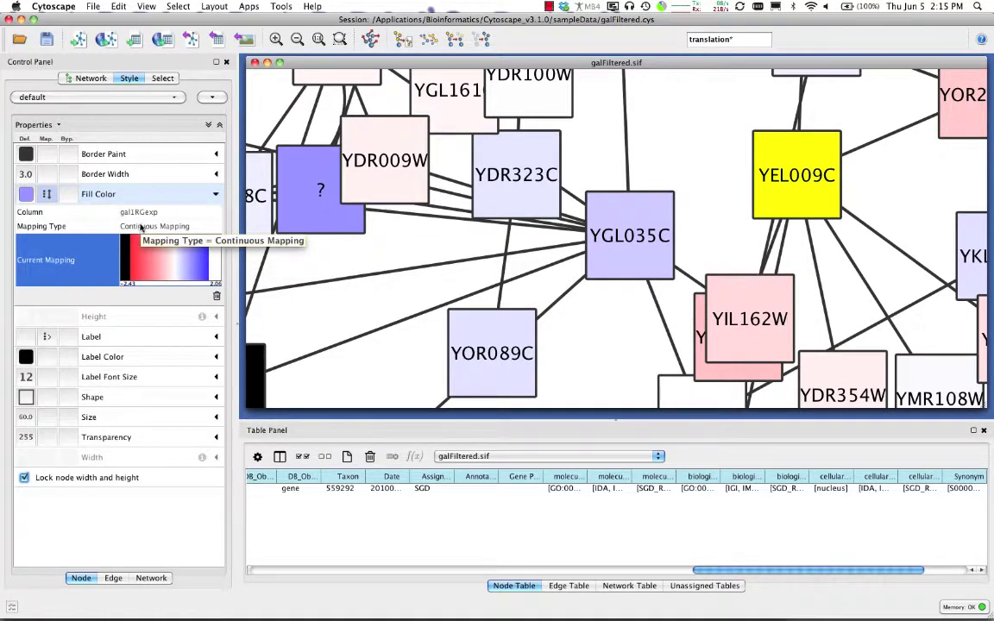
left_click(141, 227)
left_click(141, 227)
left_click(141, 242)
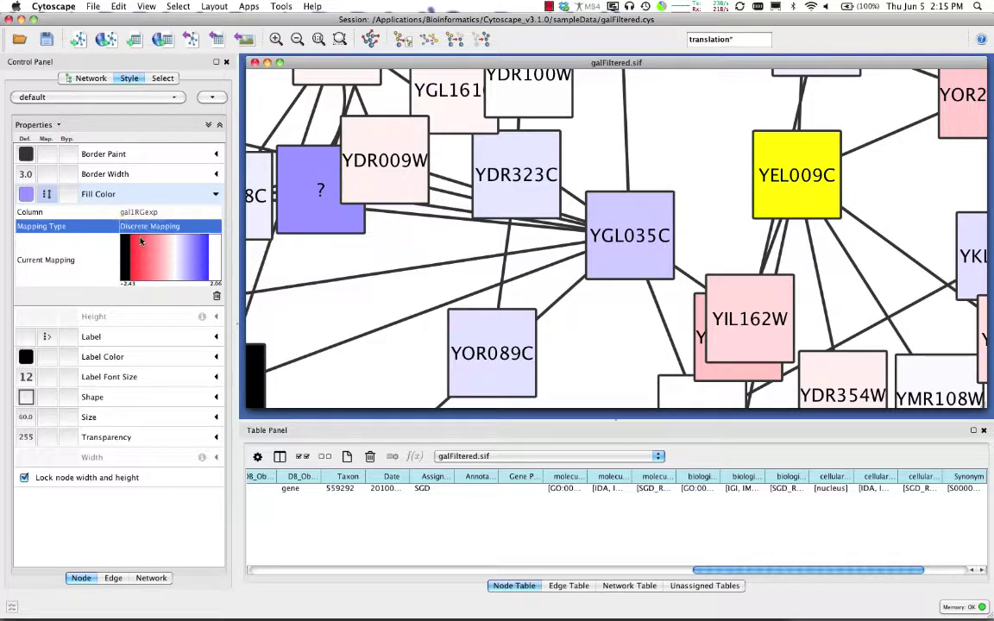
Step: Set the fill color mapping's column to cellular component
left_click(135, 212)
left_click(135, 213)
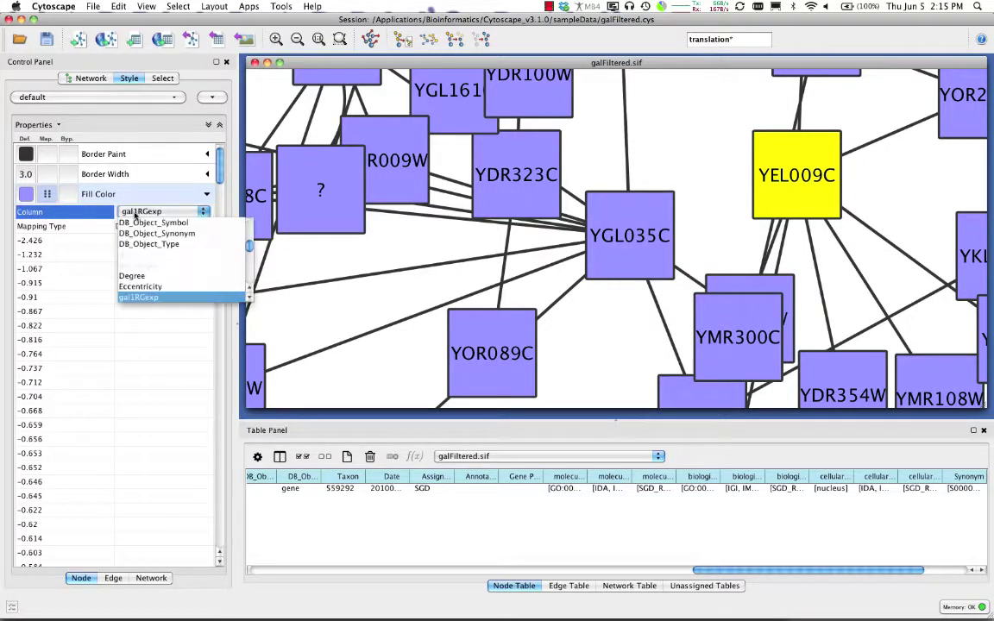
scroll(164, 251, "up", 5)
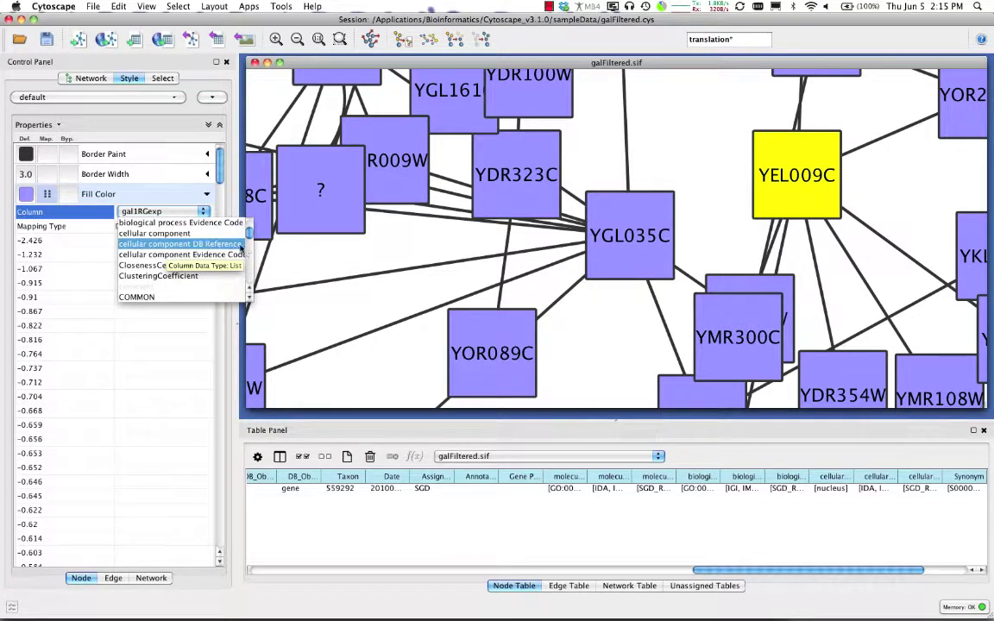
left_click(160, 233)
Step: Map the fill color to the biological process Evidence Code column and generate Rainbow colors for its values
left_click(154, 211)
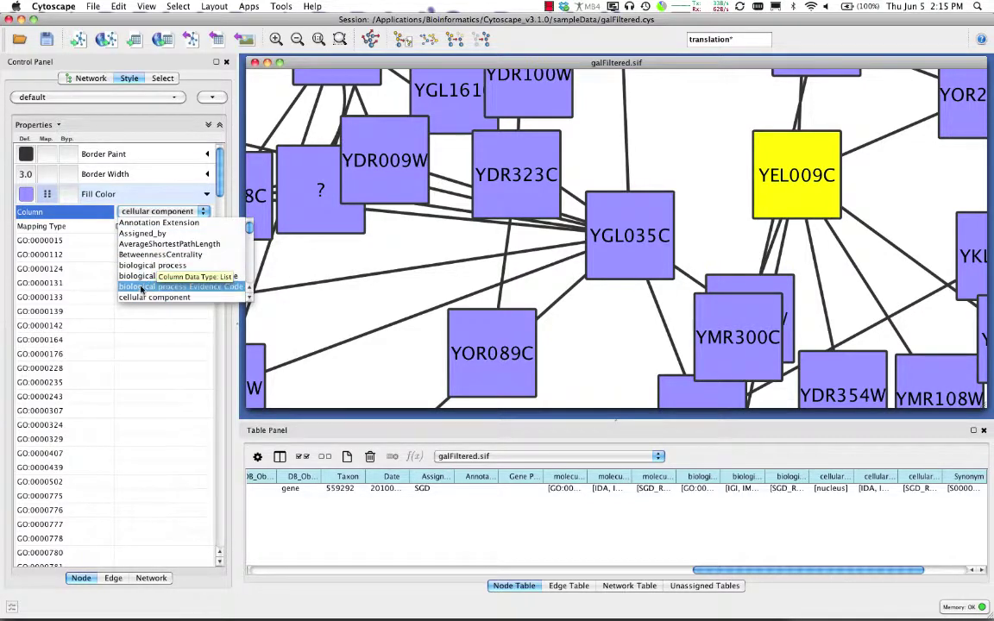
left_click(129, 276)
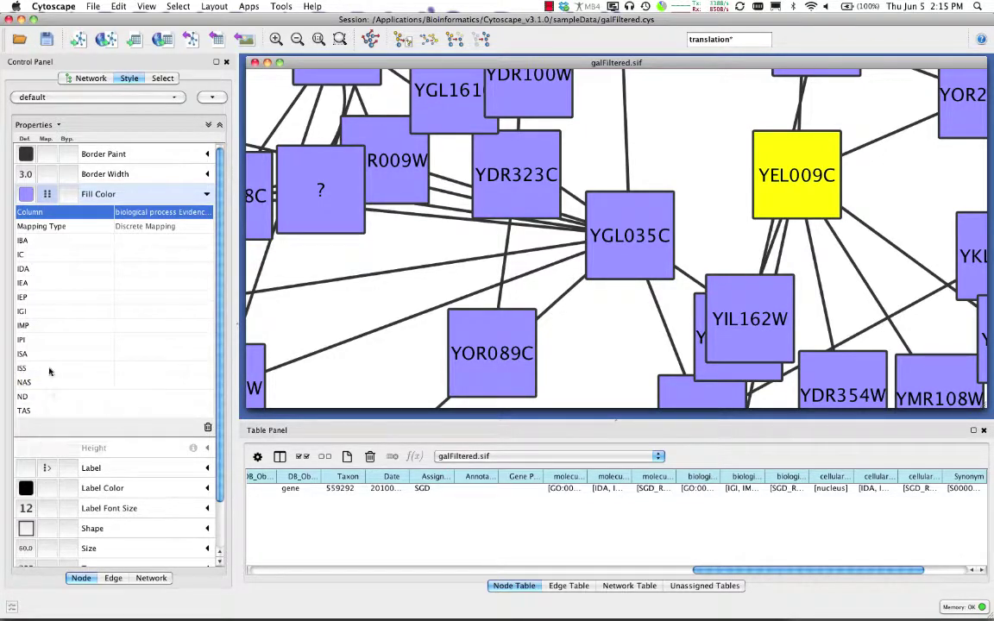
left_click(132, 257)
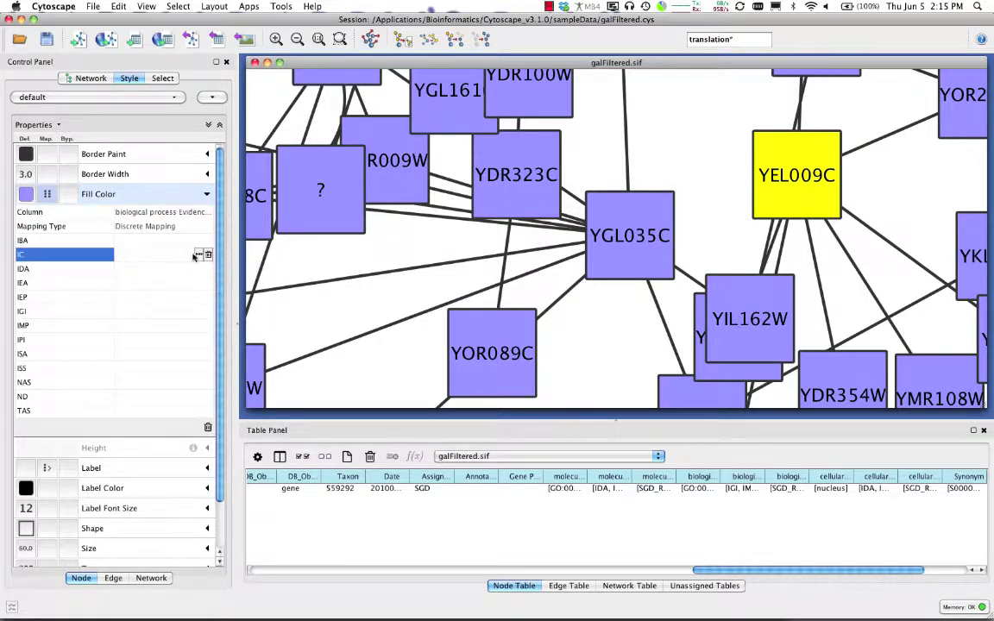
left_click(200, 256)
left_click(145, 328)
right_click(141, 258)
mouse_move(208, 274)
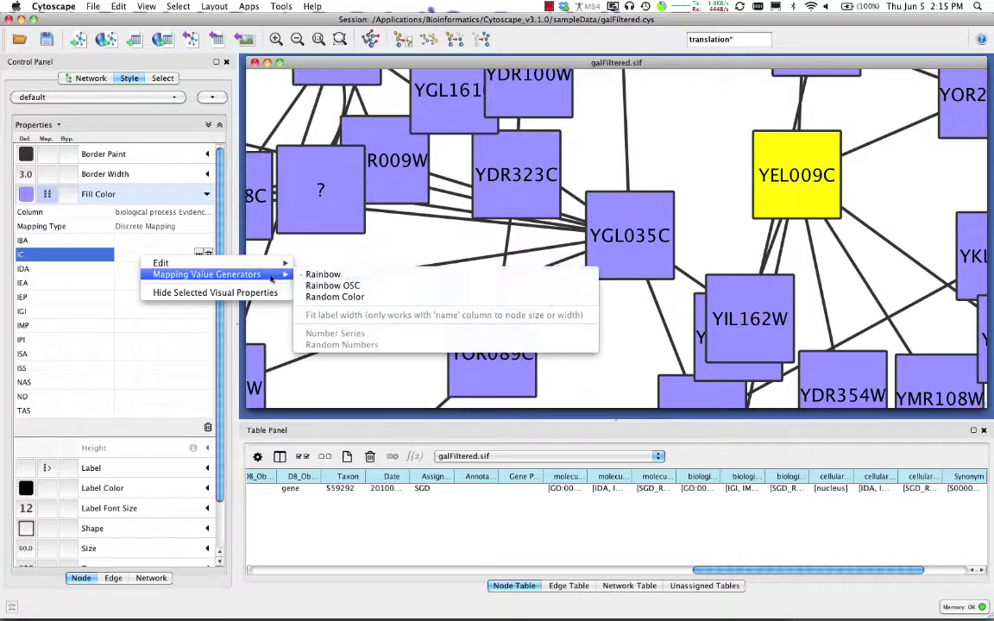
left_click(321, 275)
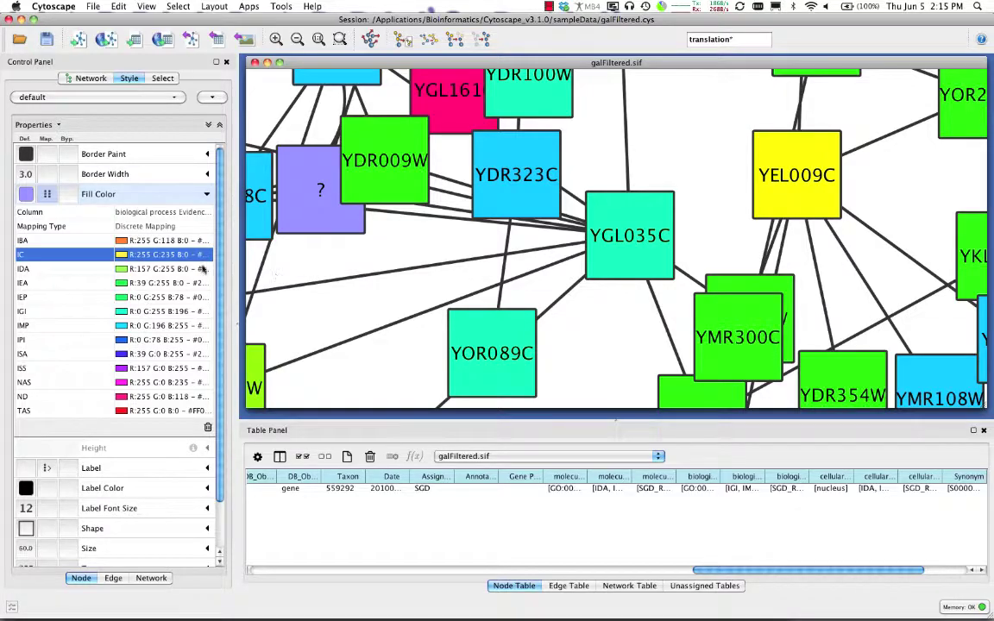
scroll(334, 268, "down", 5)
scroll(367, 297, "down", 2)
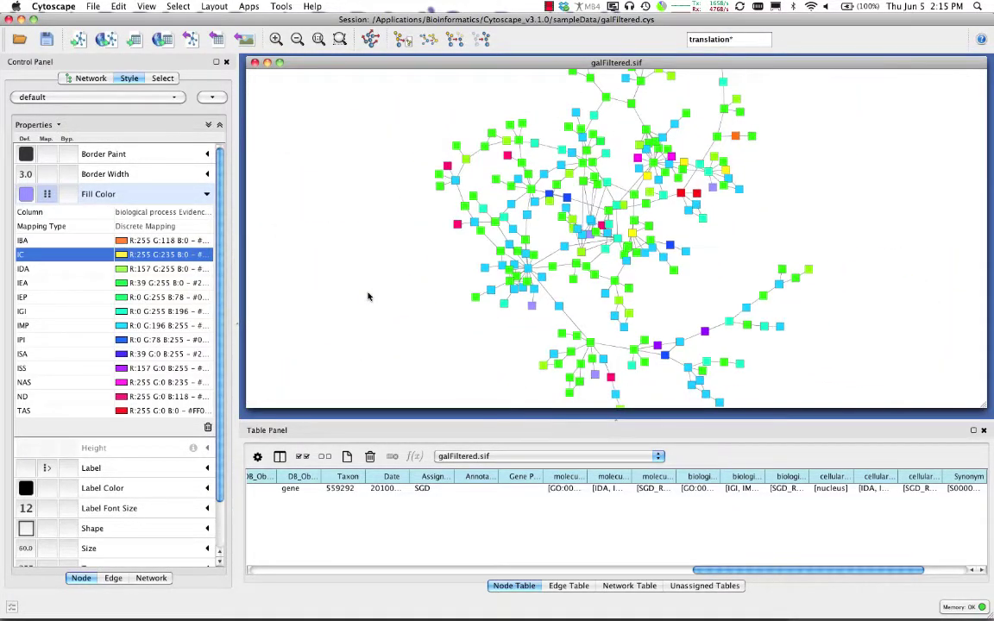
Step: Map edge width to the EdgeBetweenness column with a Continuous Mapping and nudge node YDR146C slightly down and to the left
scroll(561, 250, "up", 10)
scroll(559, 252, "down", 10)
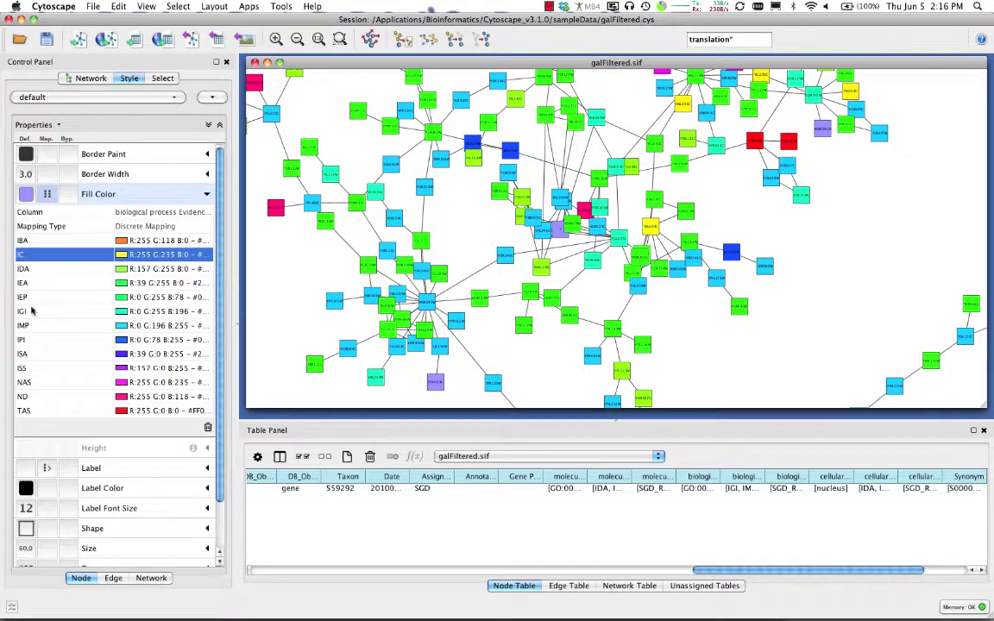
left_click(112, 579)
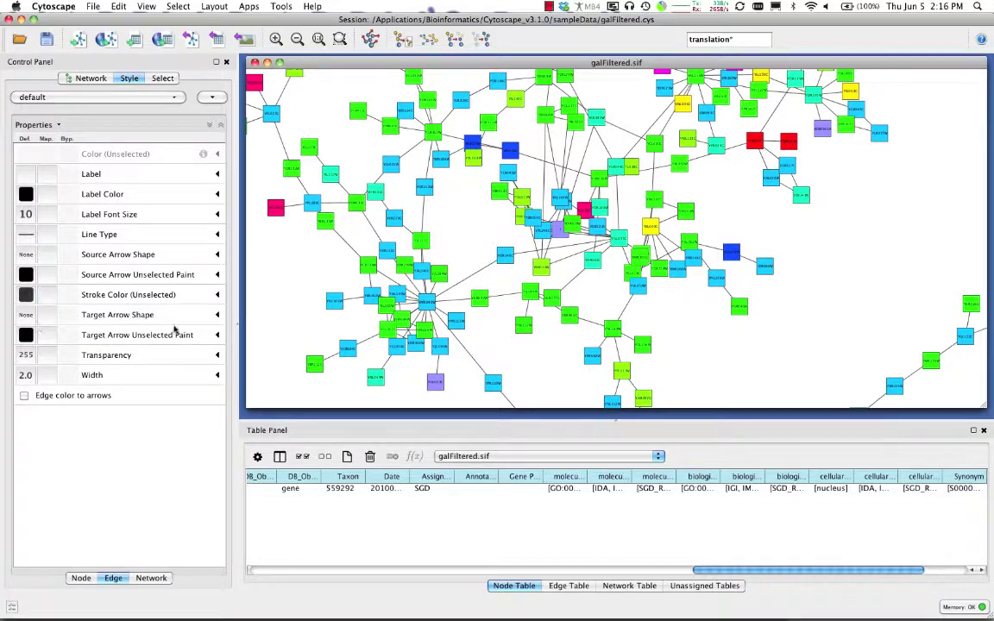
left_click(48, 375)
left_click(144, 394)
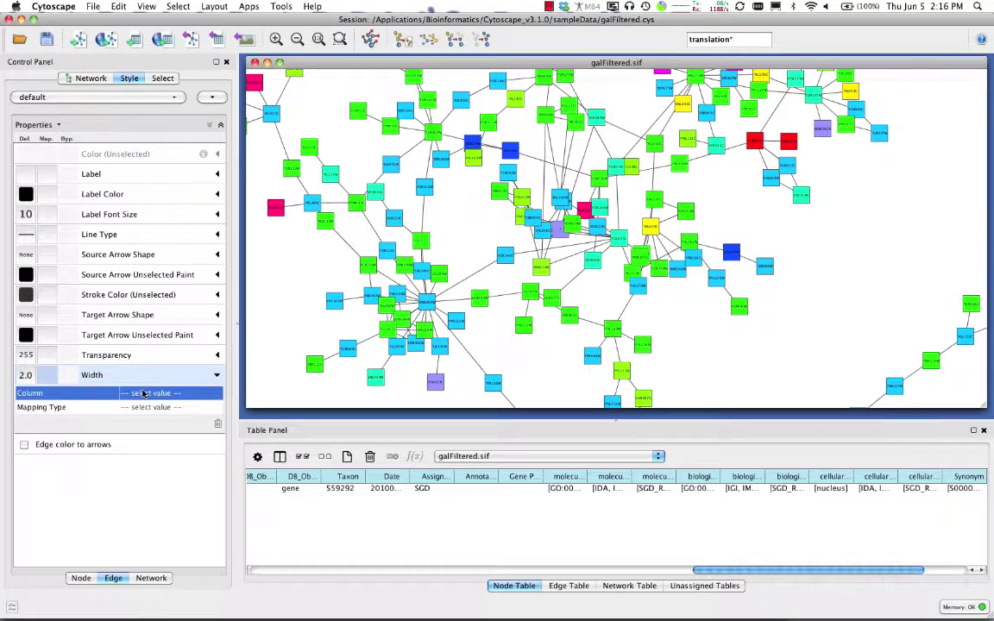
left_click(144, 394)
left_click(185, 397)
left_click(139, 412)
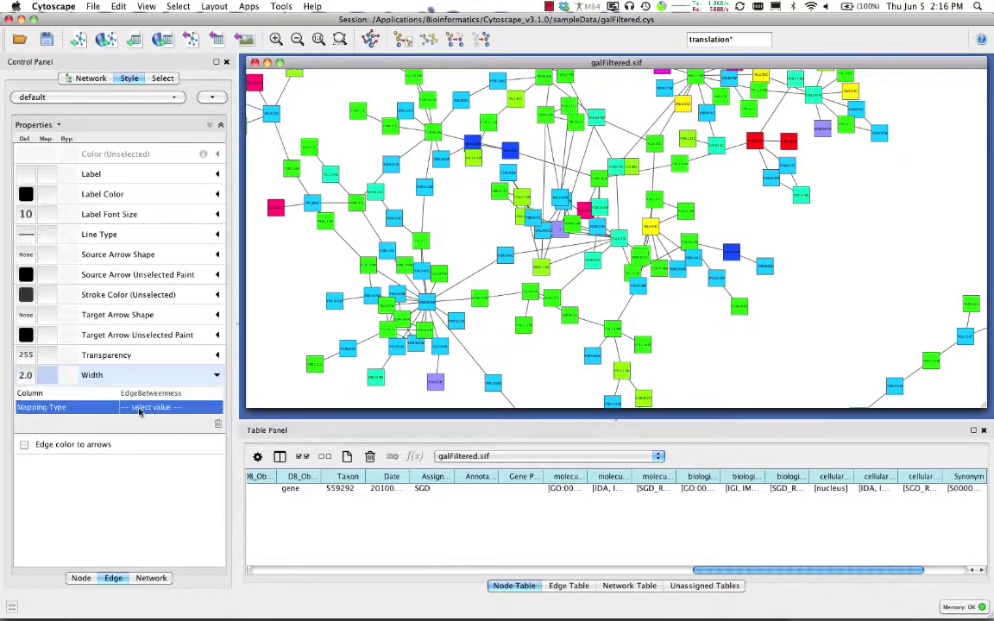
left_click(139, 411)
left_click(137, 407)
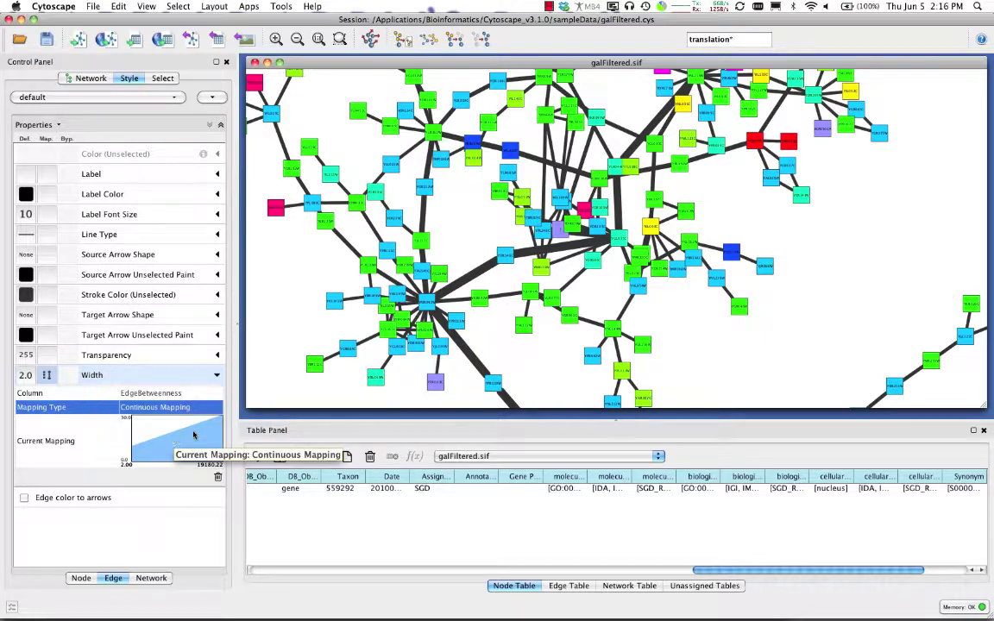
left_click(505, 257)
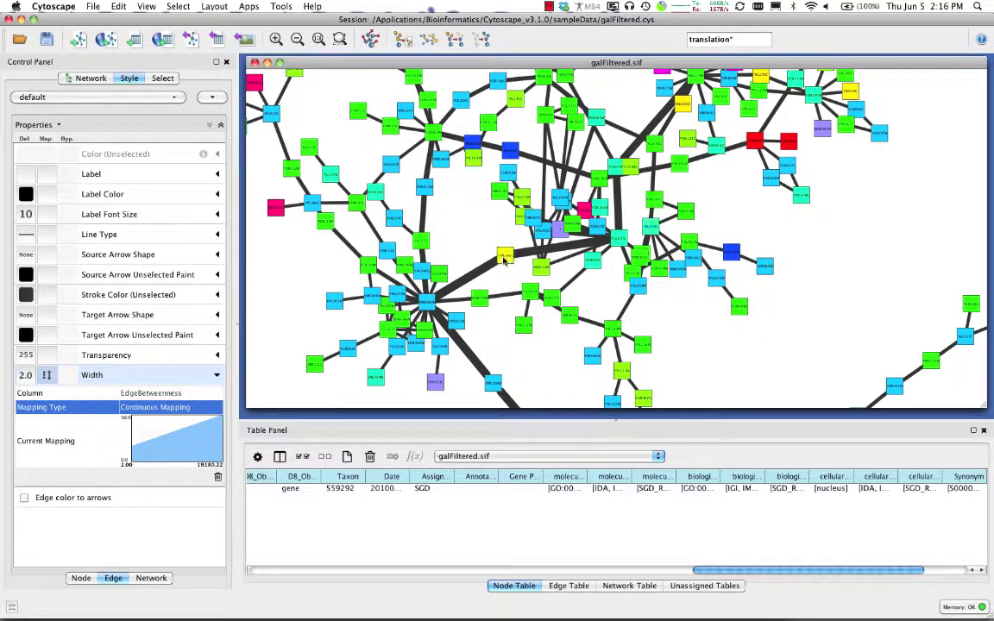
left_click_drag(505, 261, 499, 265)
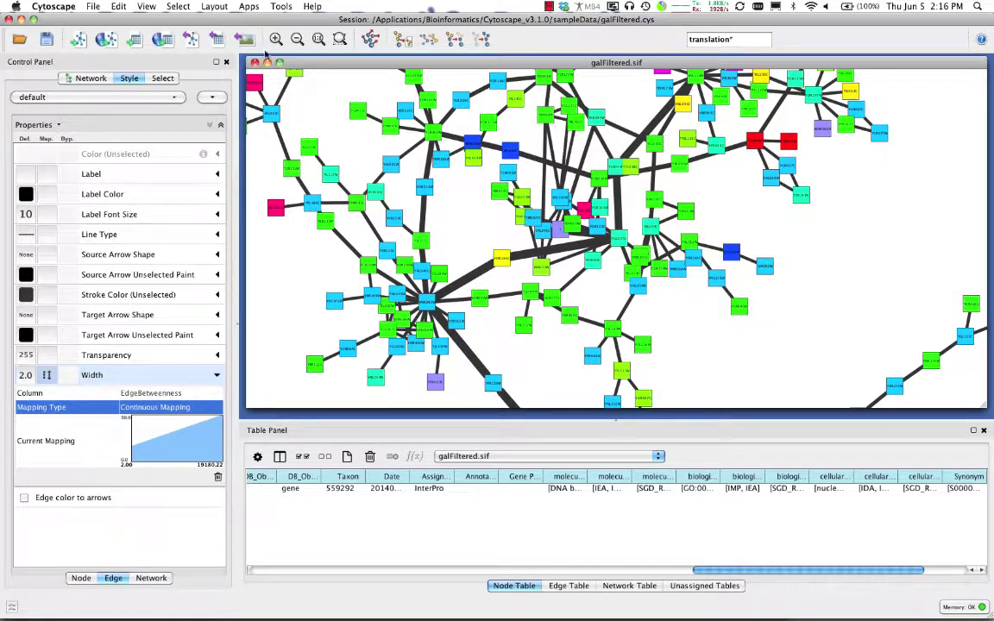
Step: Bundle the edges for all nodes and edges using the default parameters
left_click(213, 6)
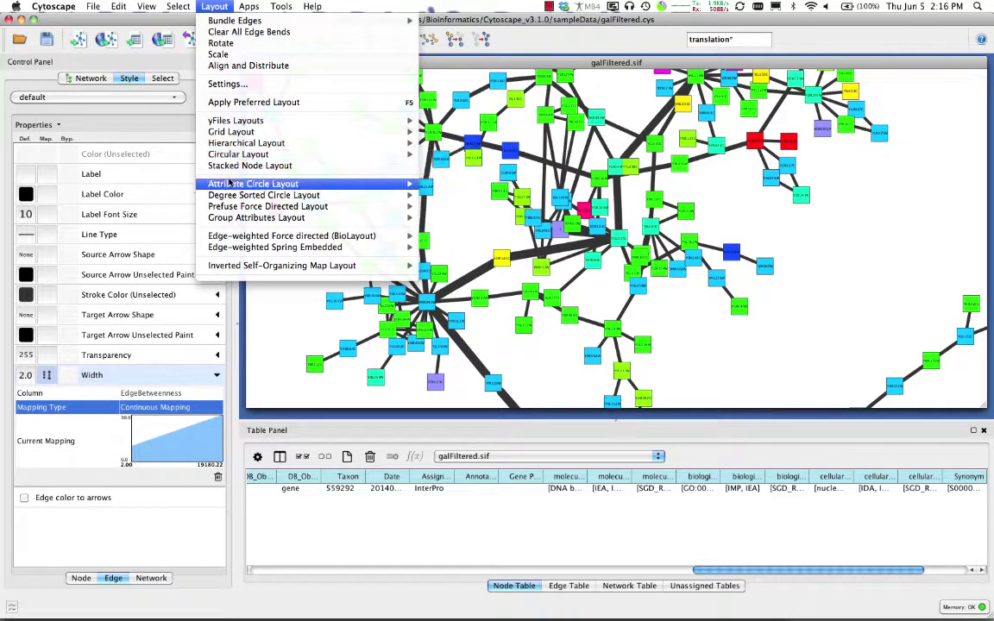
mouse_move(227, 138)
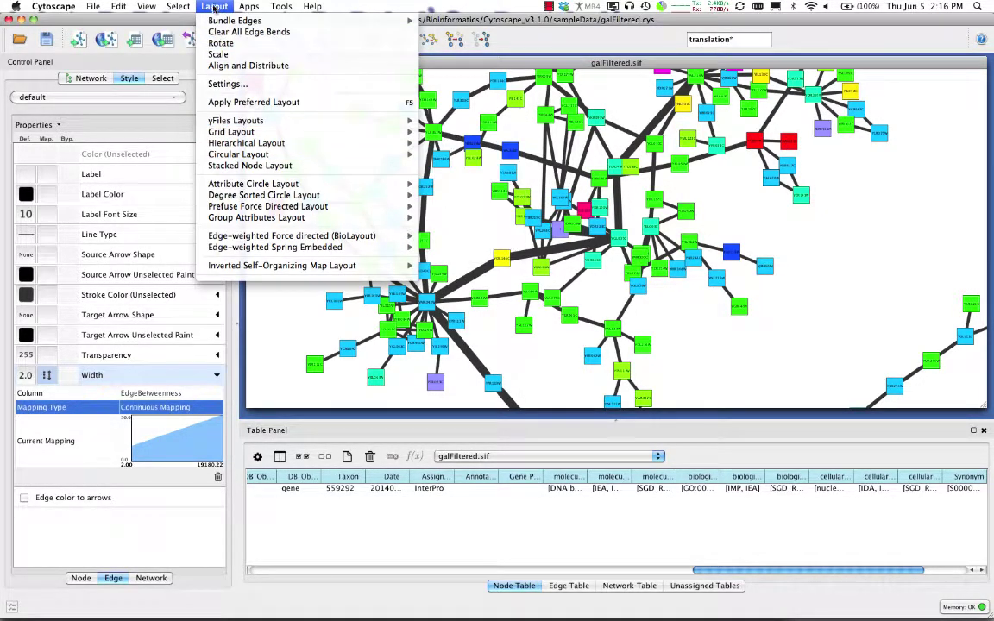
mouse_move(219, 19)
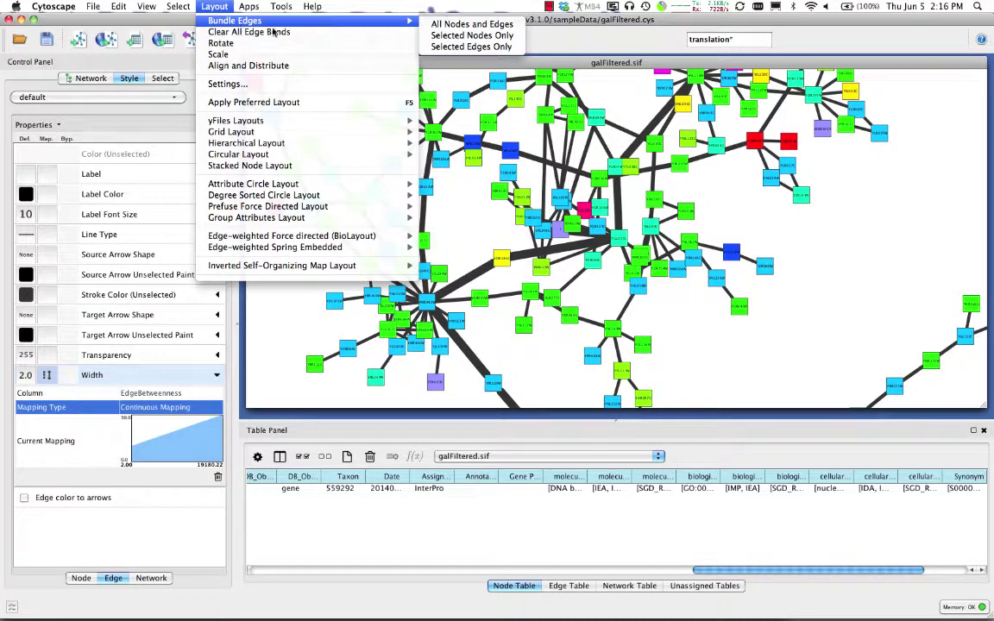
left_click(443, 25)
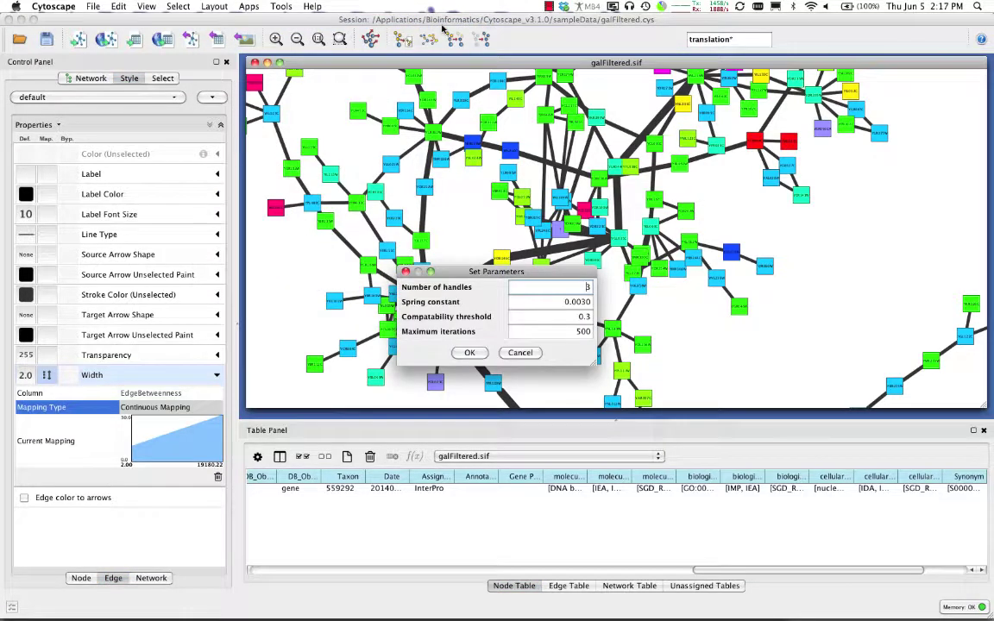
left_click(469, 352)
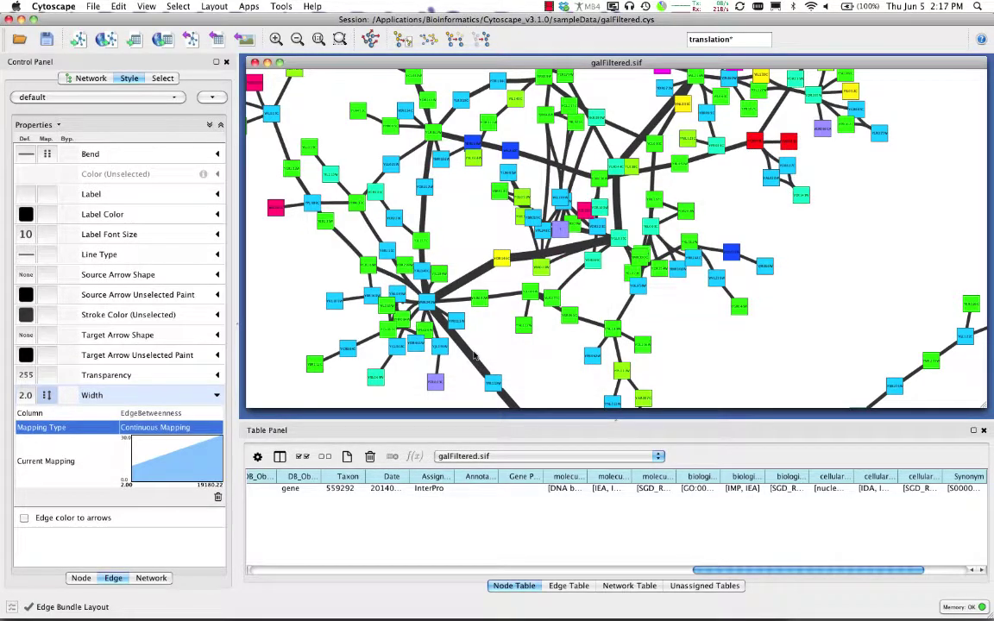
Step: Reposition nodes YMR108W and YBR248C below and to the right of YEL009C, spreading out their bundled edges
left_click_drag(677, 269, 689, 311)
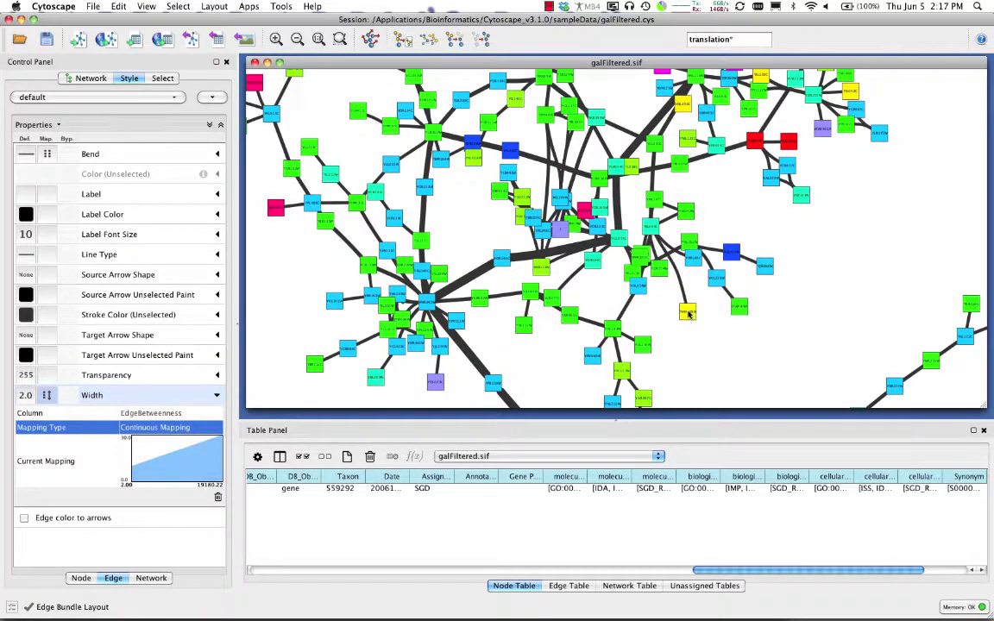
left_click_drag(694, 262, 715, 285)
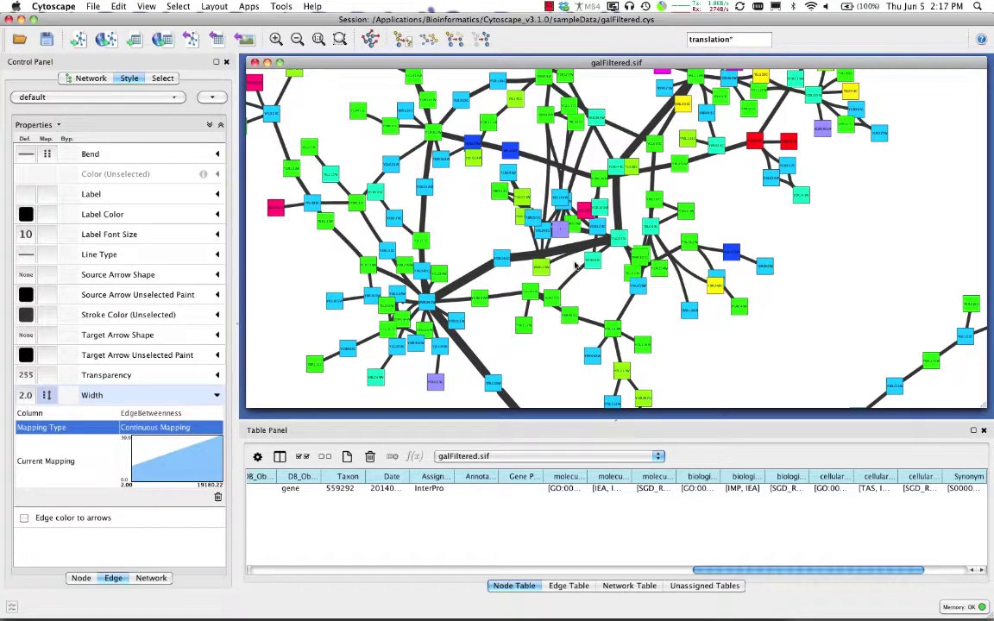
scroll(469, 230, "down", 3)
scroll(469, 230, "up", 3)
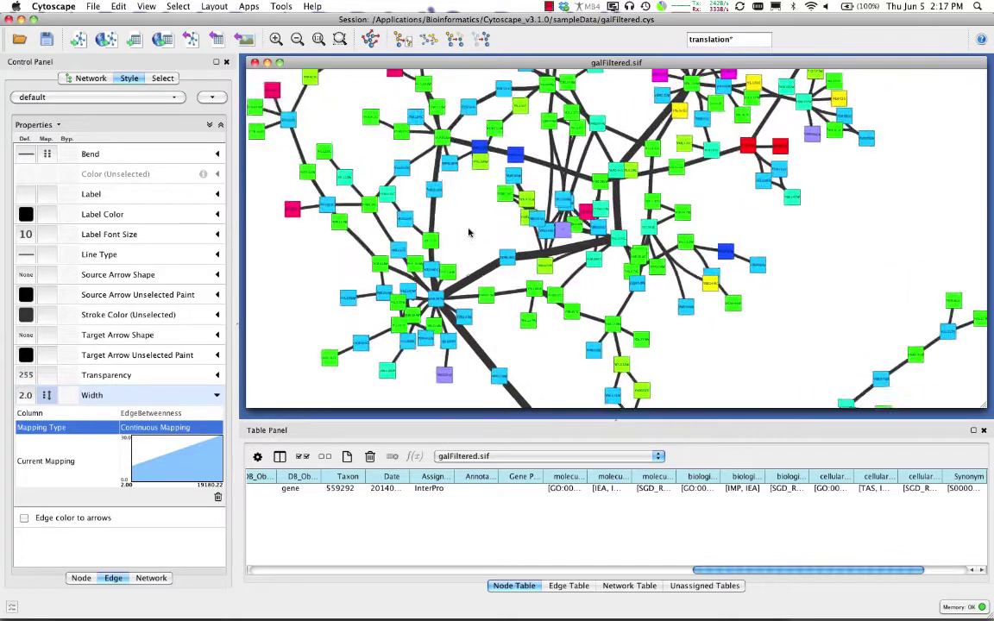
scroll(469, 231, "up", 5)
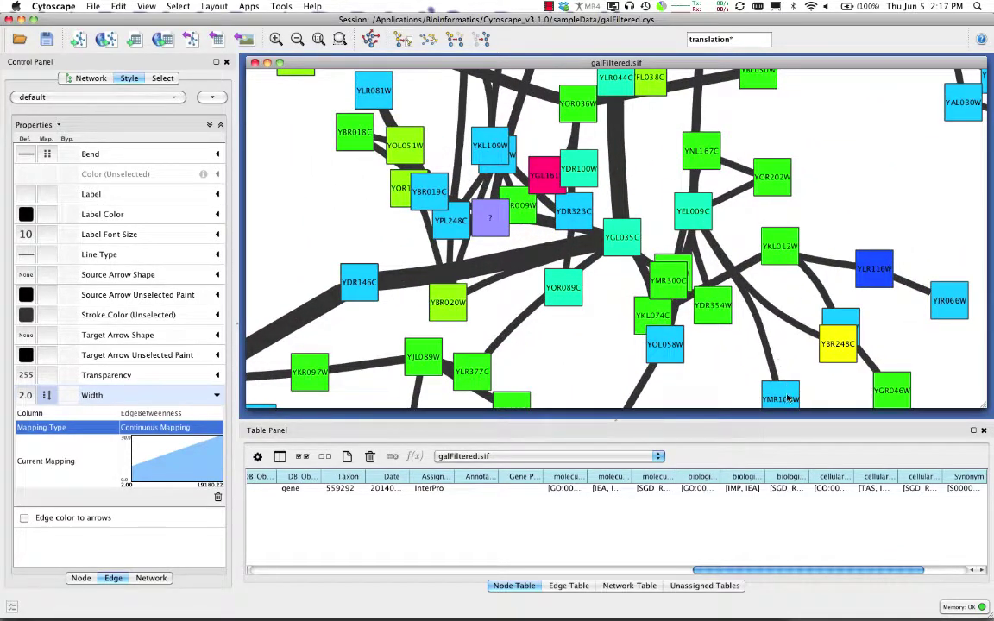
left_click_drag(788, 399, 813, 308)
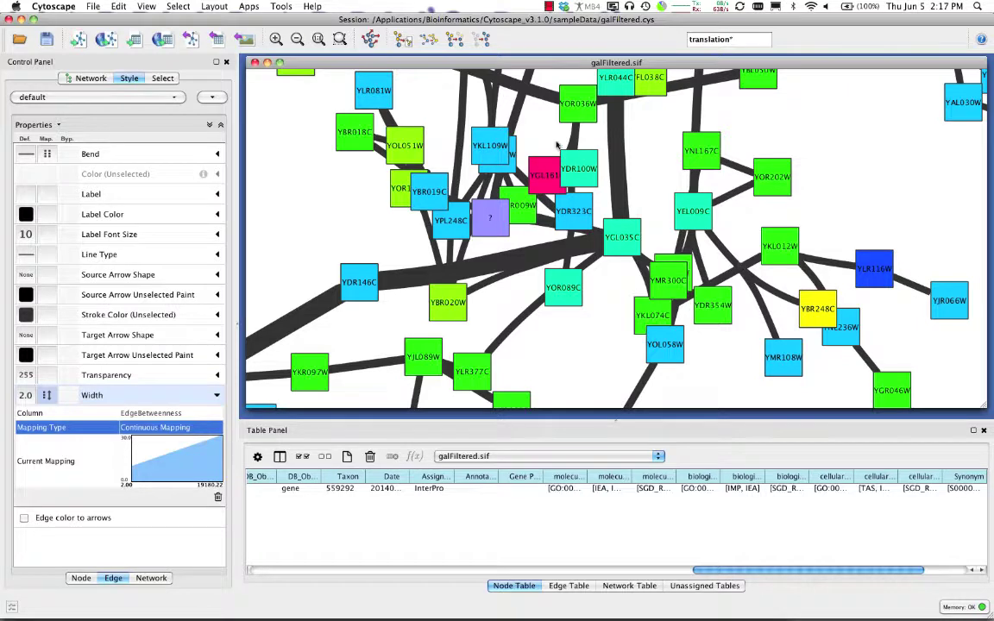
mouse_move(781, 363)
left_mouse_down()
mouse_move(767, 363)
mouse_move(774, 378)
left_mouse_up()
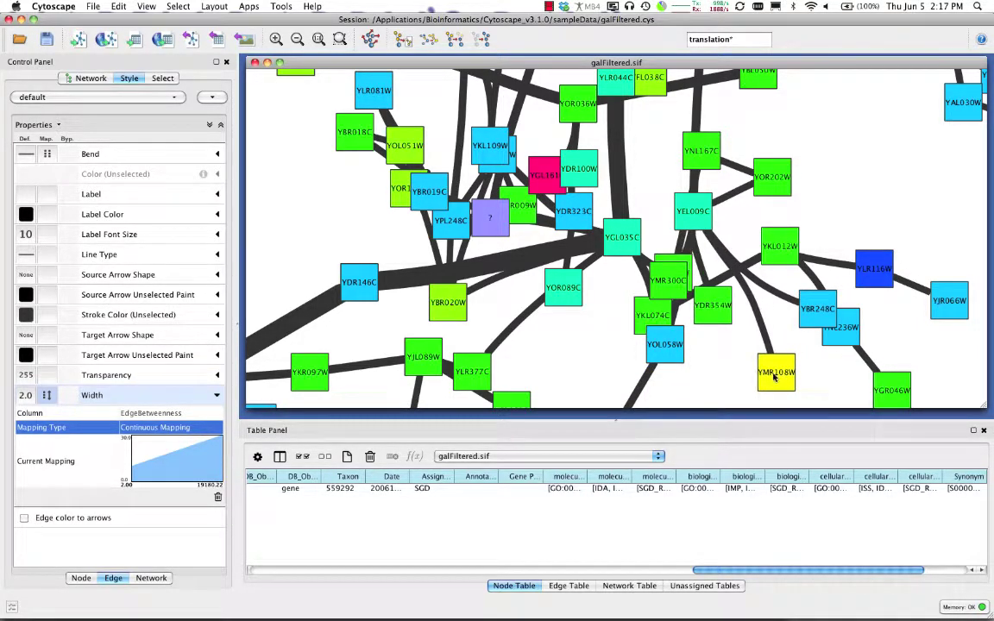
Step: Clear all edge bends and move nodes YMR108W and YOR202W up and to the right
left_click(211, 7)
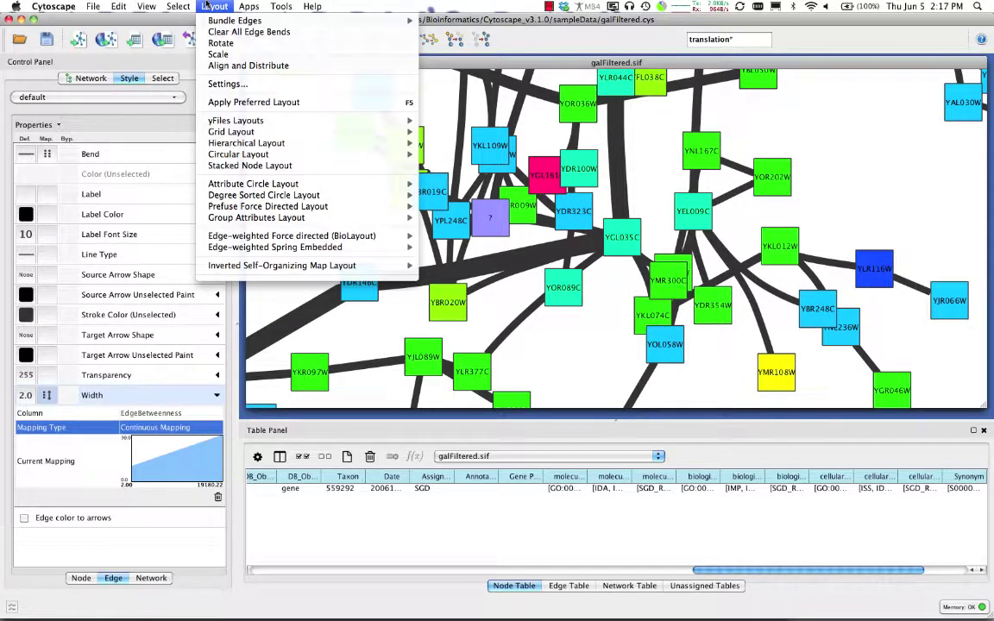
left_click(210, 32)
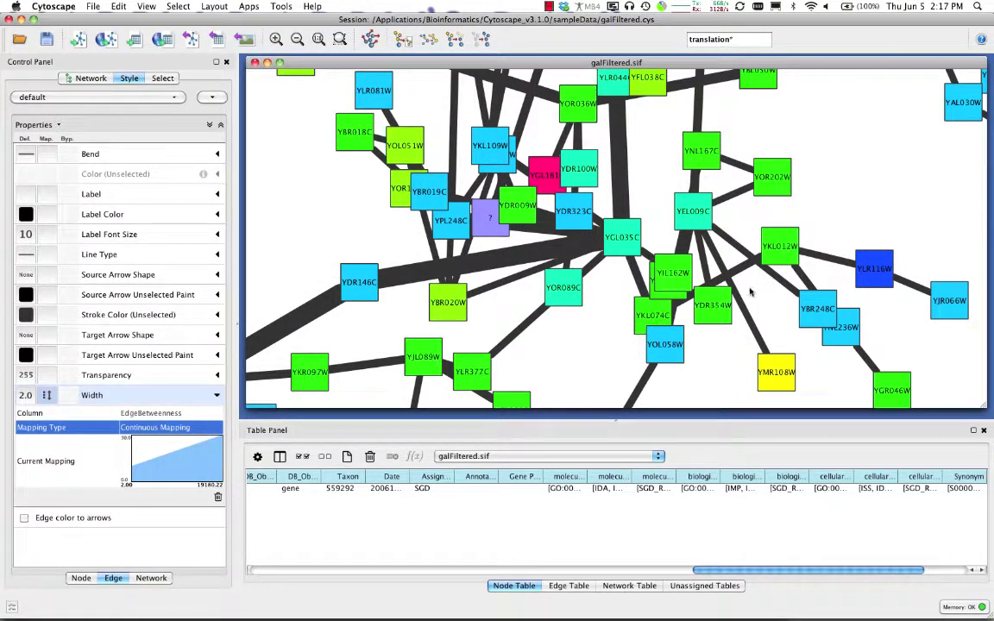
left_click_drag(771, 366, 859, 221)
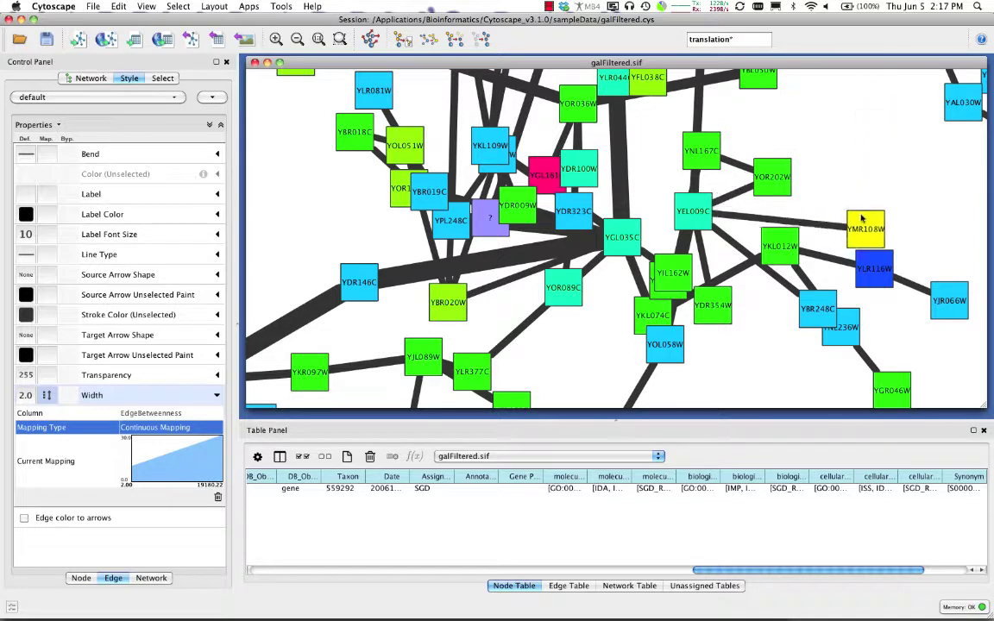
left_click_drag(775, 188, 864, 155)
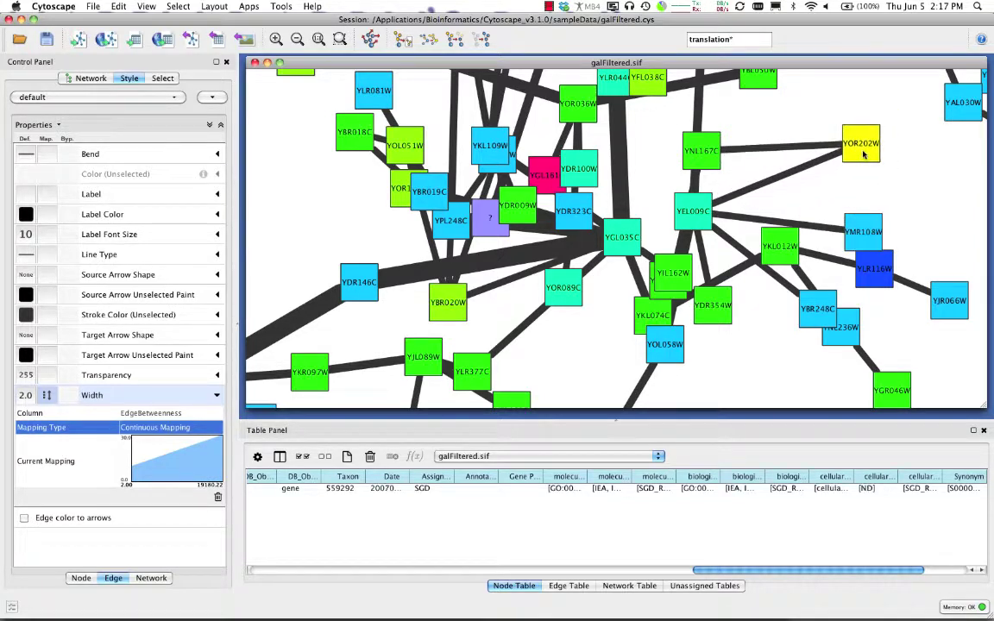
right_click(712, 150)
mouse_move(734, 153)
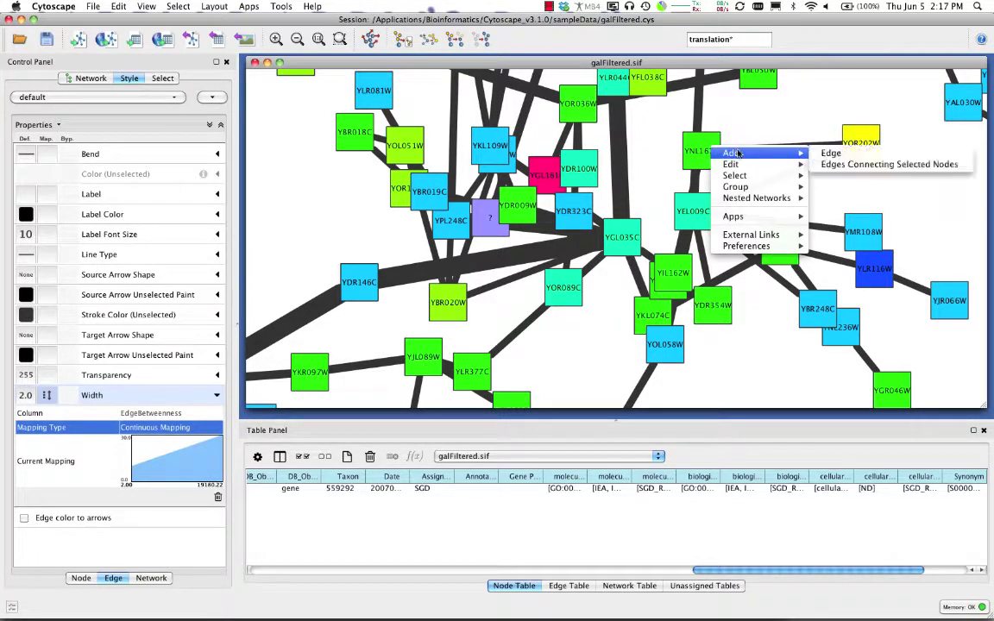
left_click(827, 153)
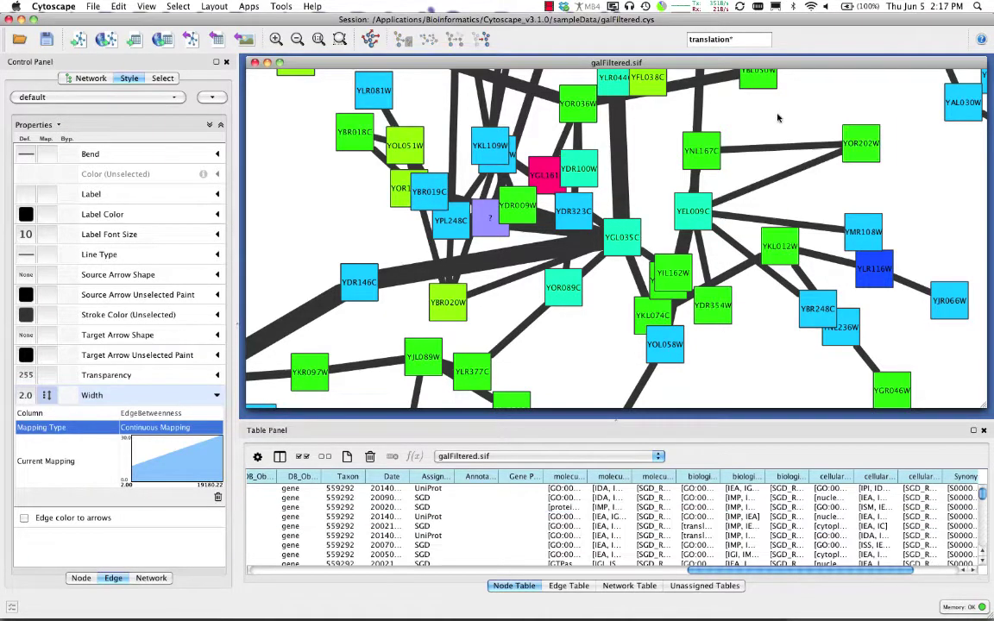
Step: Add edges connecting the selected nodes YNL167C and YOR202W
right_click(866, 149)
mouse_move(873, 155)
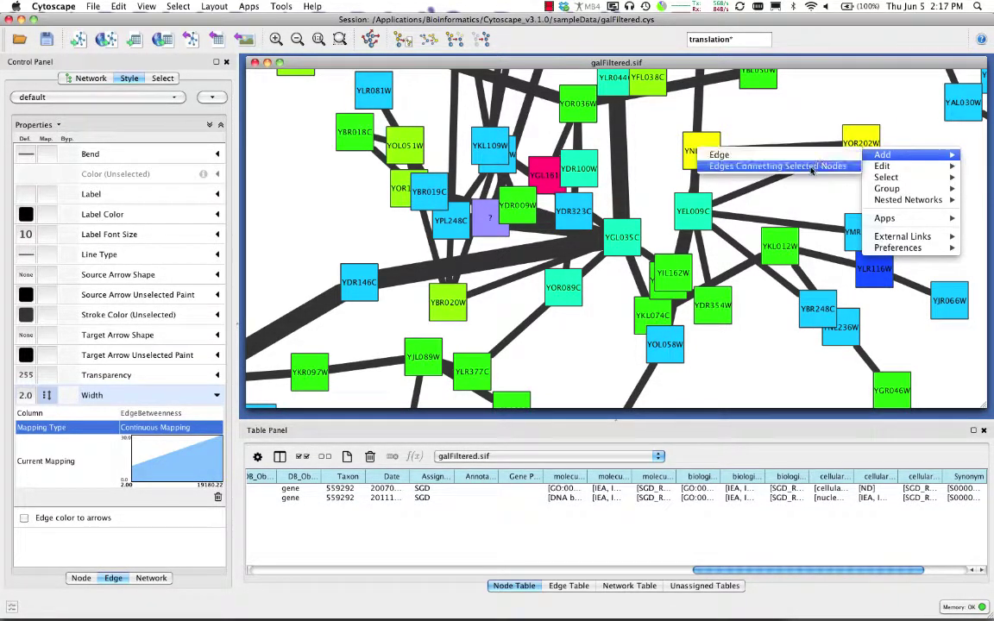
left_click(825, 166)
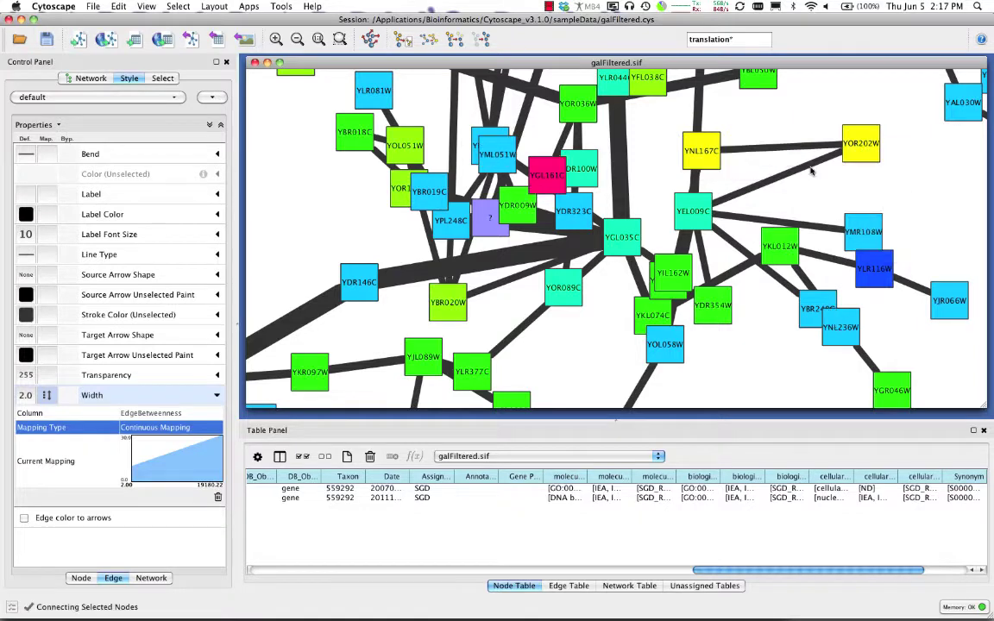
Step: Move nodes YNL167C and YGL161C to the right and slightly adjust the position of node YOR202W
left_click_drag(708, 160, 738, 121)
left_click(727, 152)
left_click_drag(639, 176, 637, 160)
left_click_drag(737, 119, 737, 141)
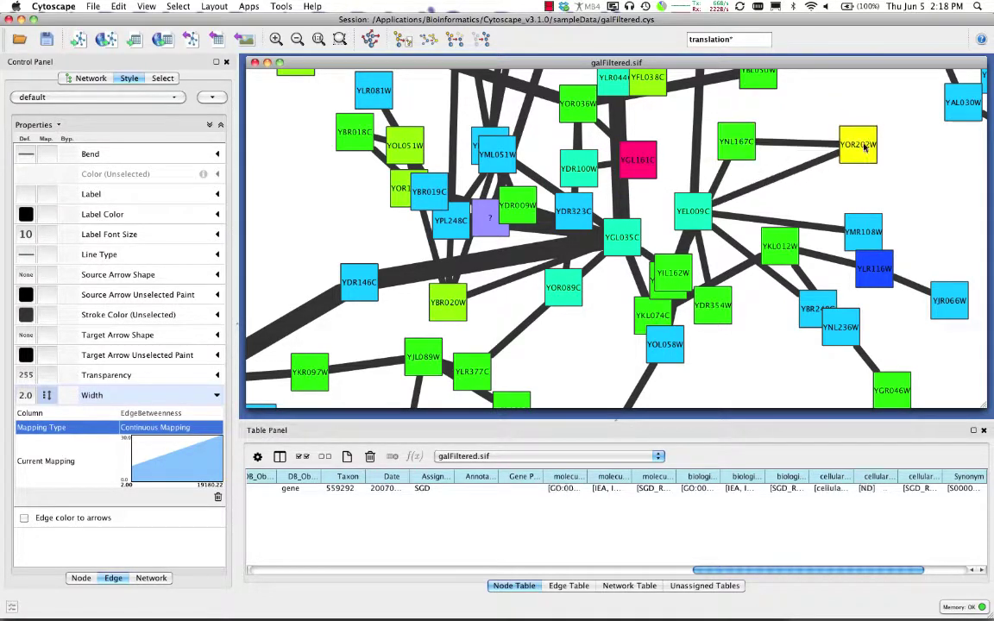
left_click_drag(858, 130, 858, 144)
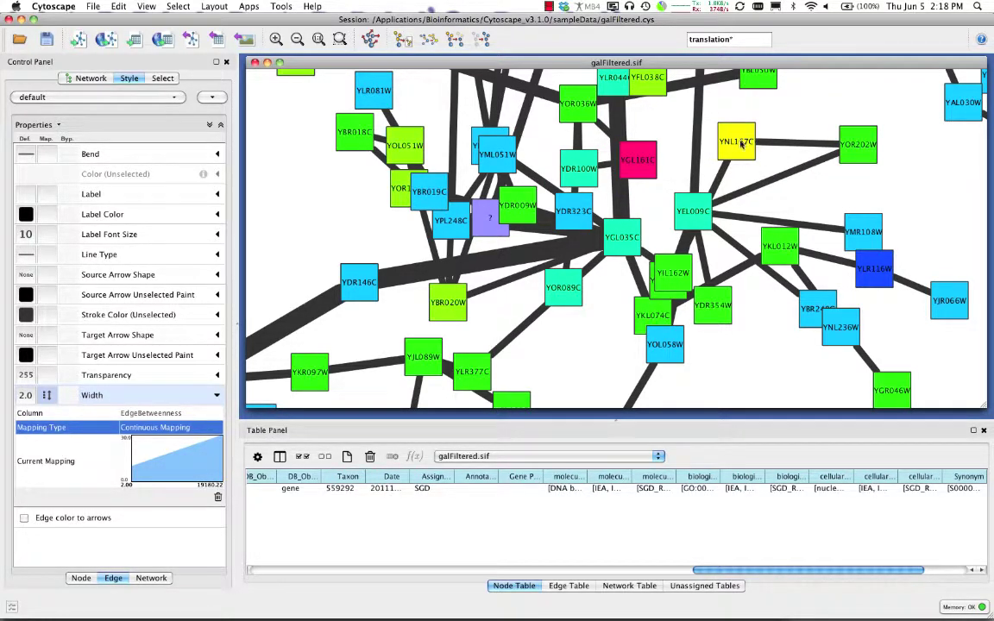
Step: Add a second edge from node YNL167C to node YOR202W and move YOR202W closer to YNL167C
right_click(739, 142)
mouse_move(760, 149)
left_click(695, 152)
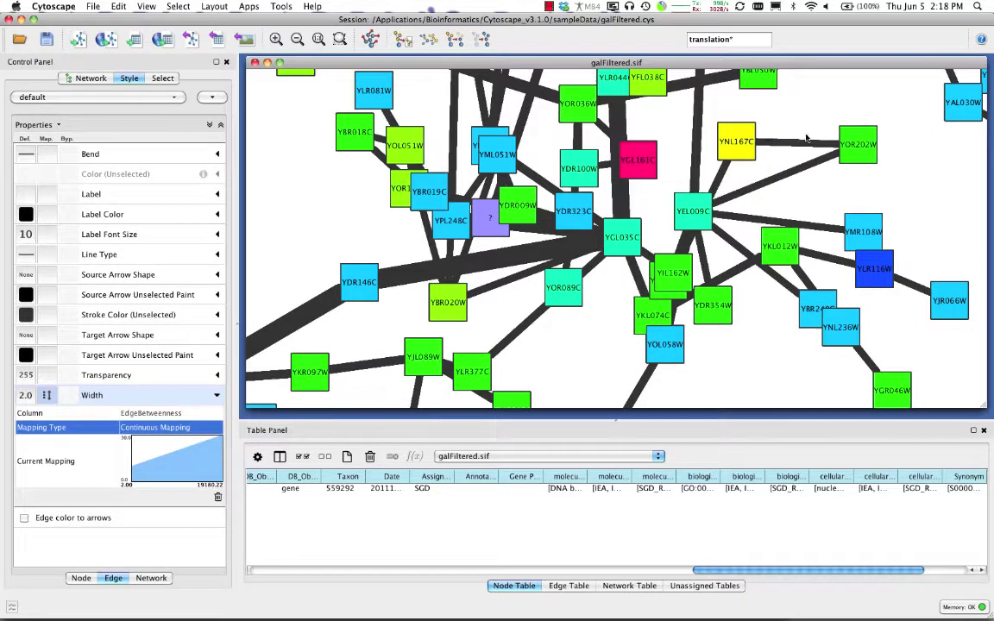
left_click(861, 149)
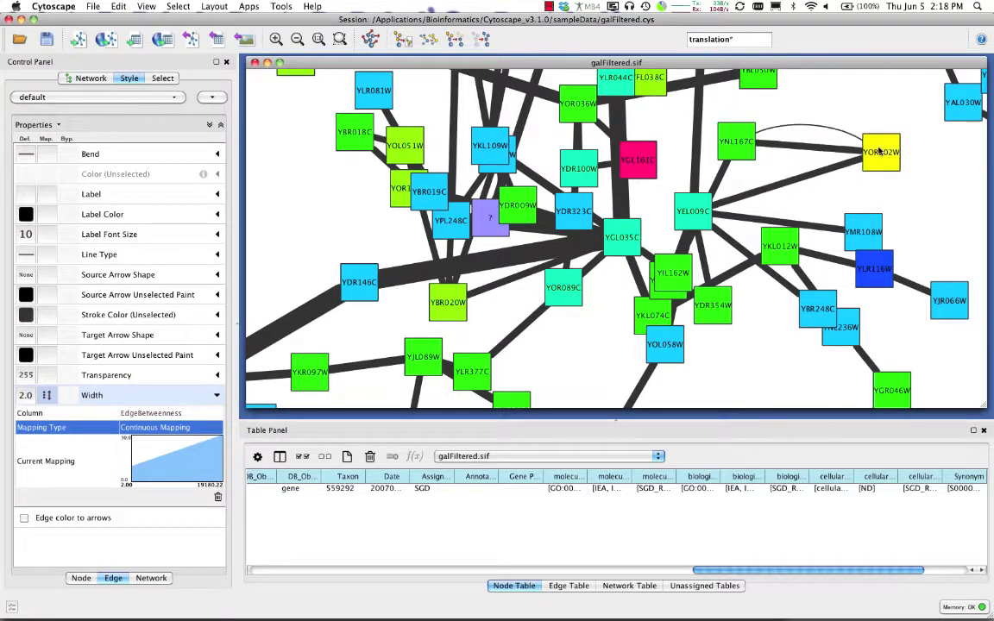
left_click_drag(861, 149, 832, 145)
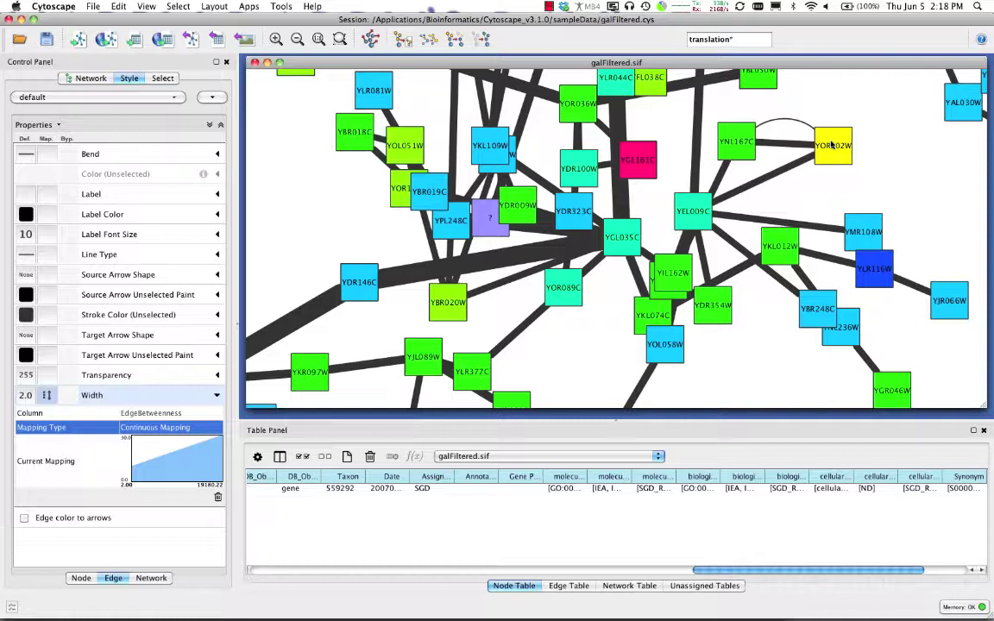
Step: Move node YOR202W slightly up and to the right, and select the thin curved edge between YNL167C and YOR202W
left_click(784, 121)
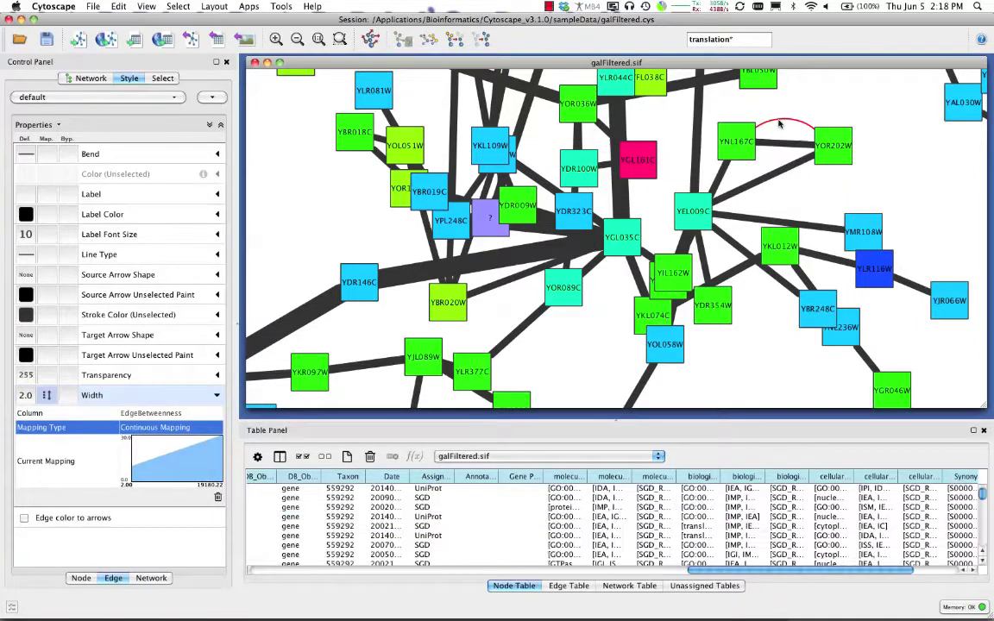
mouse_move(821, 145)
left_mouse_down()
mouse_move(832, 115)
mouse_move(836, 134)
left_mouse_up()
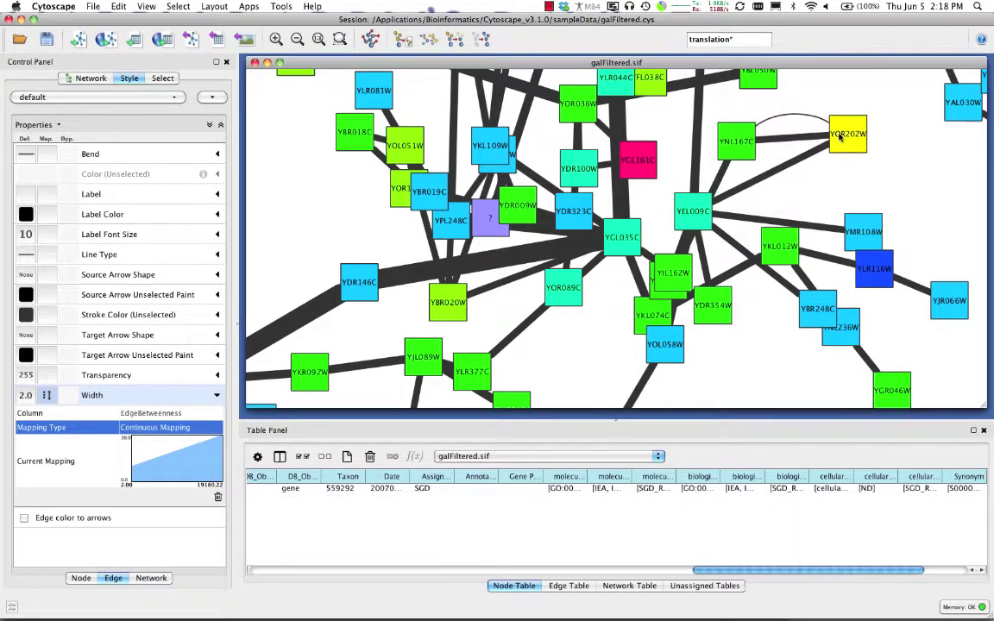
left_click(787, 121)
right_click(787, 119)
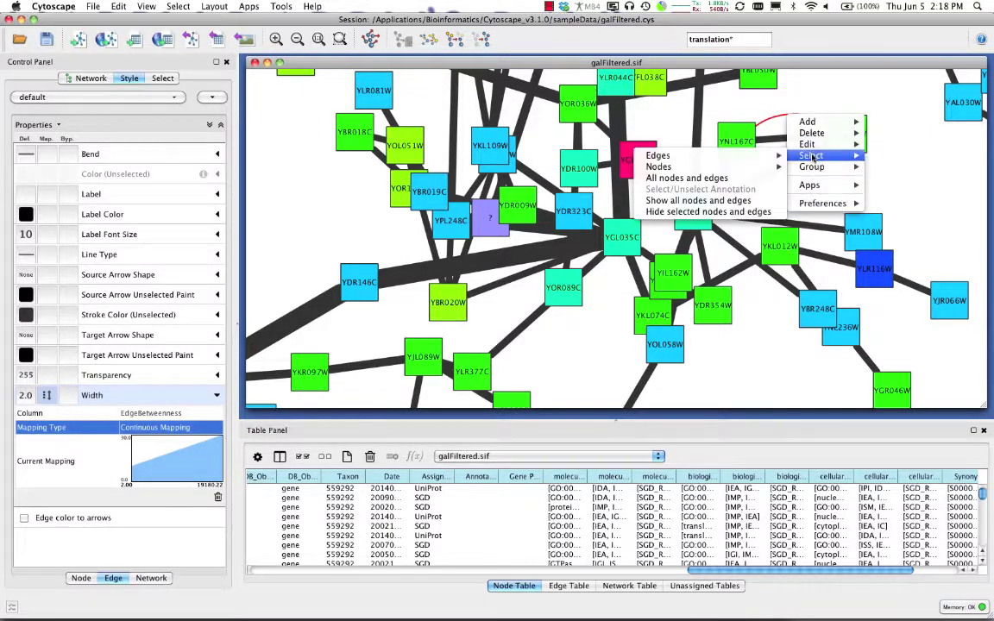
mouse_move(816, 124)
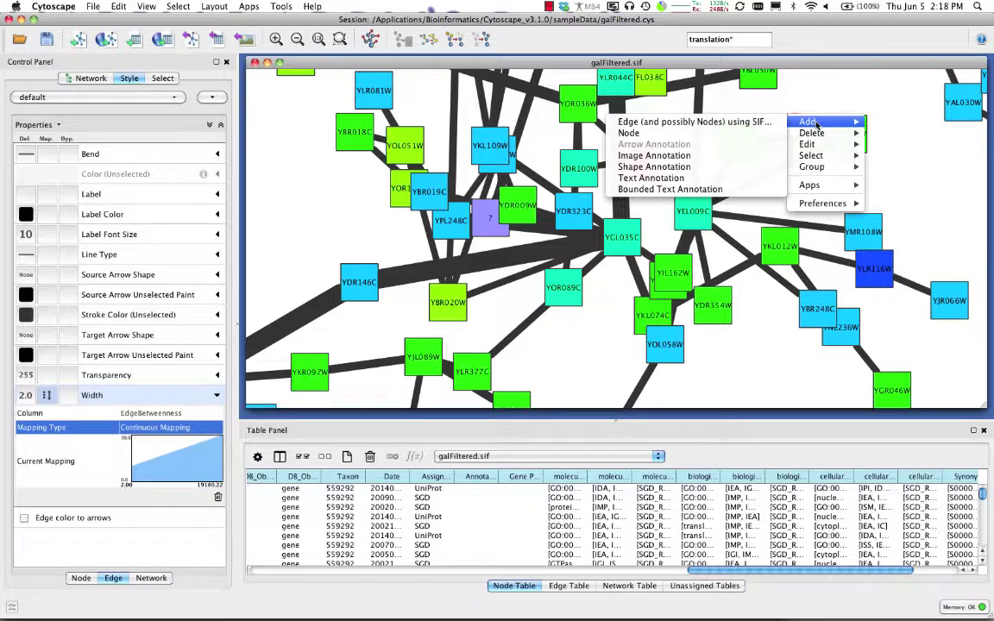
mouse_move(814, 145)
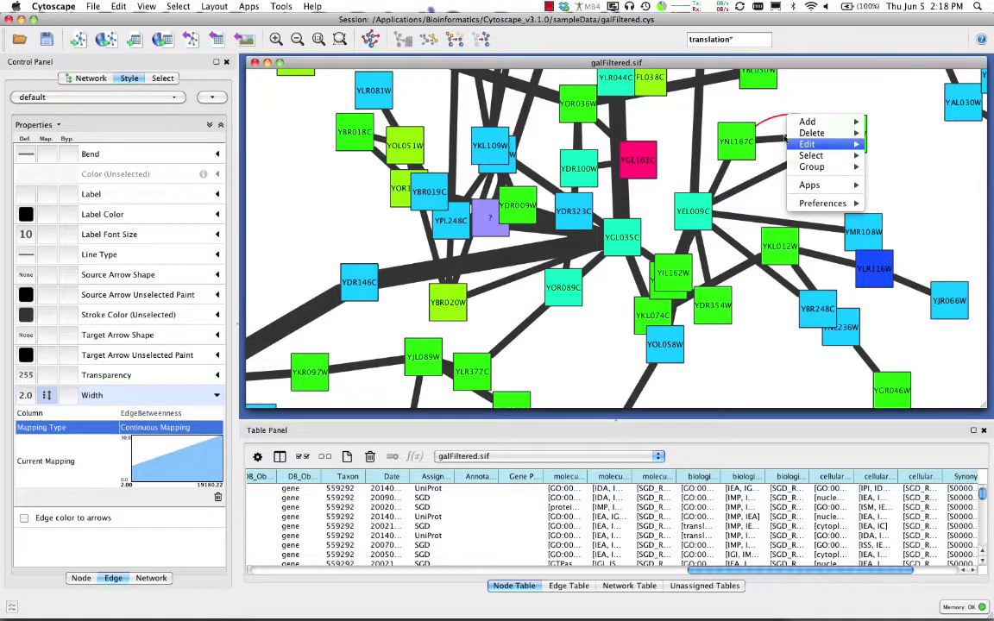
left_click(775, 129)
Step: Bend the thick edge between YNL167C and YOR202W downward and the edge between YEL009C and YMR108W upward
left_click(793, 140)
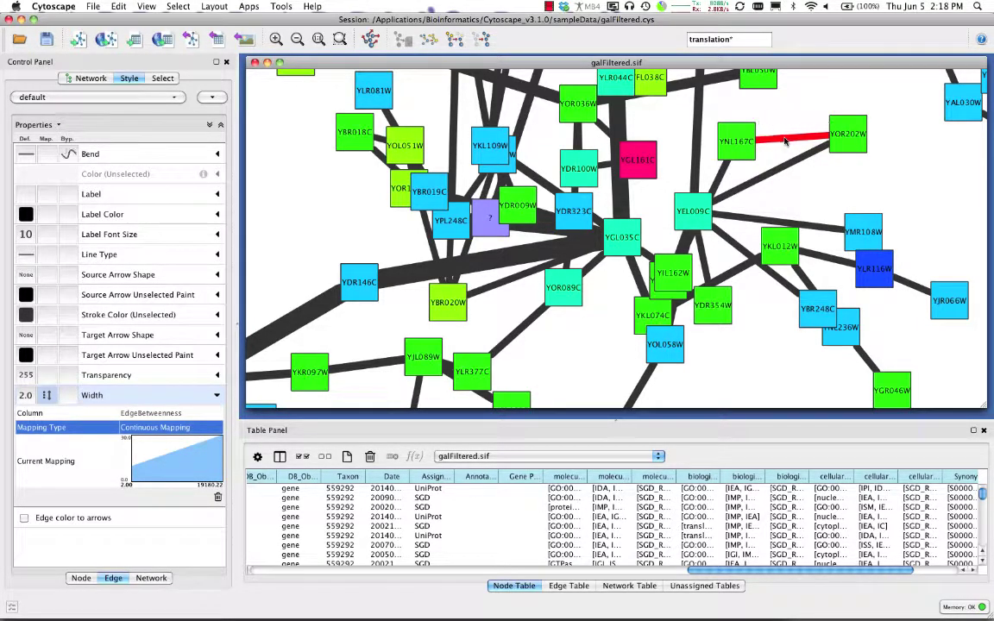
left_click_drag(784, 143, 809, 184)
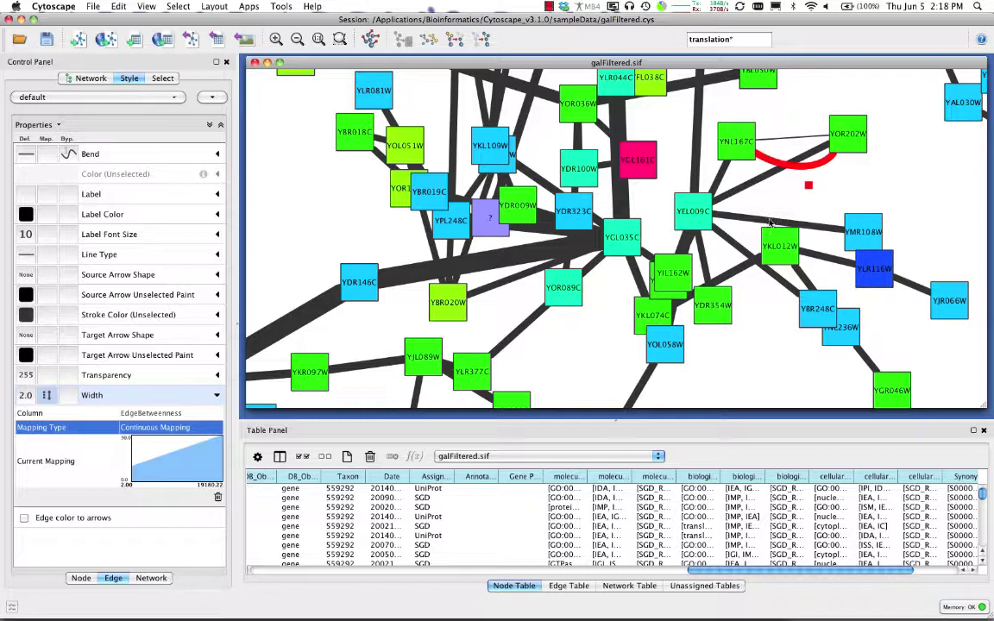
left_click(770, 222)
left_click_drag(770, 222, 765, 193)
left_click(808, 214, "ctrl")
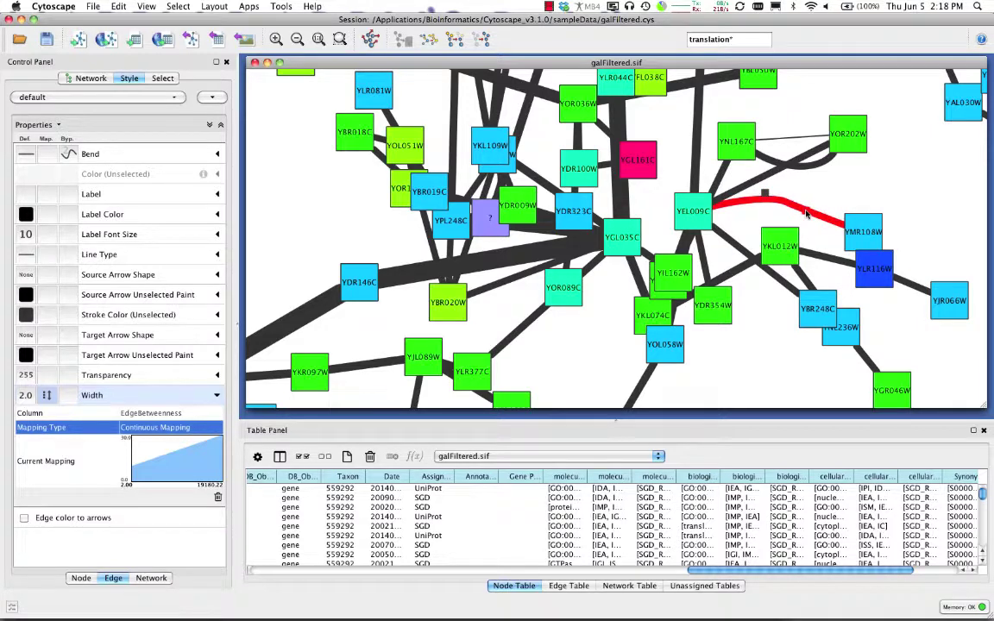
Step: Reshape the edge between YEL009C and YMR108W into an S-curve using two bend handles
left_click_drag(767, 195, 865, 157)
left_click(808, 224)
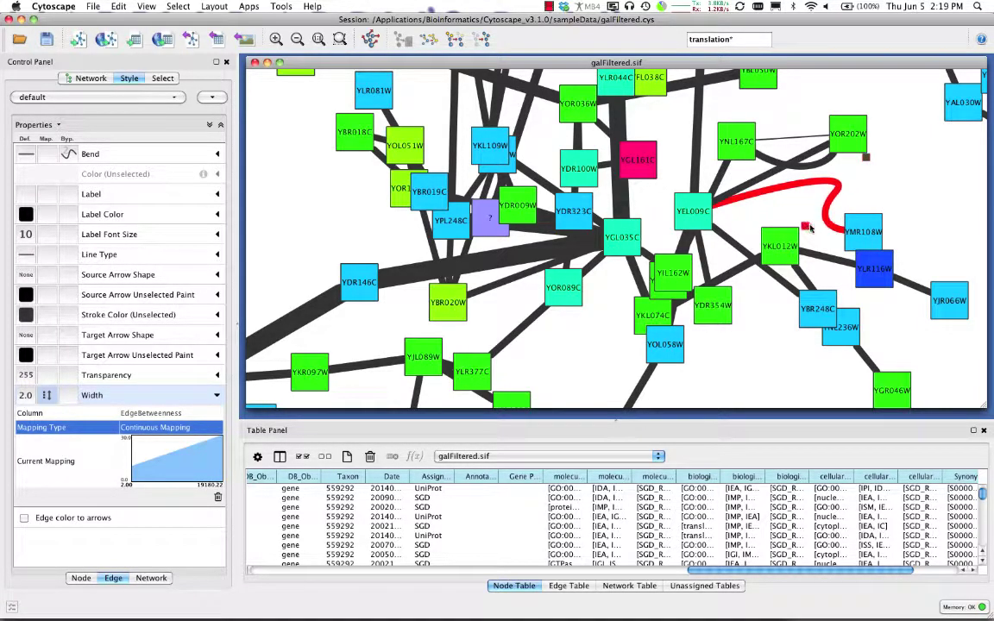
left_click_drag(812, 224, 818, 216)
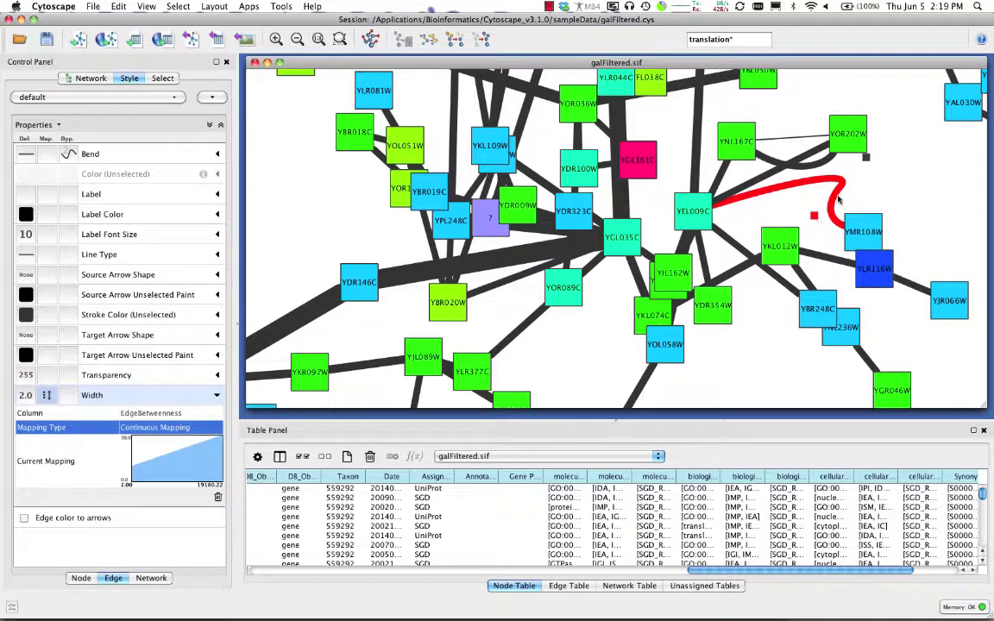
right_click(837, 199)
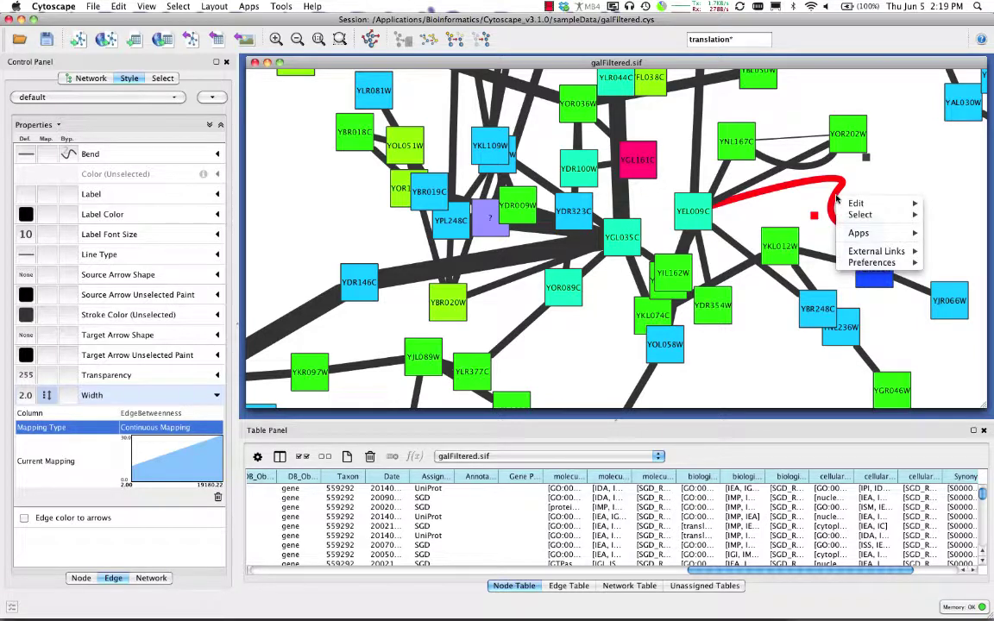
left_click(834, 208)
left_click(833, 210)
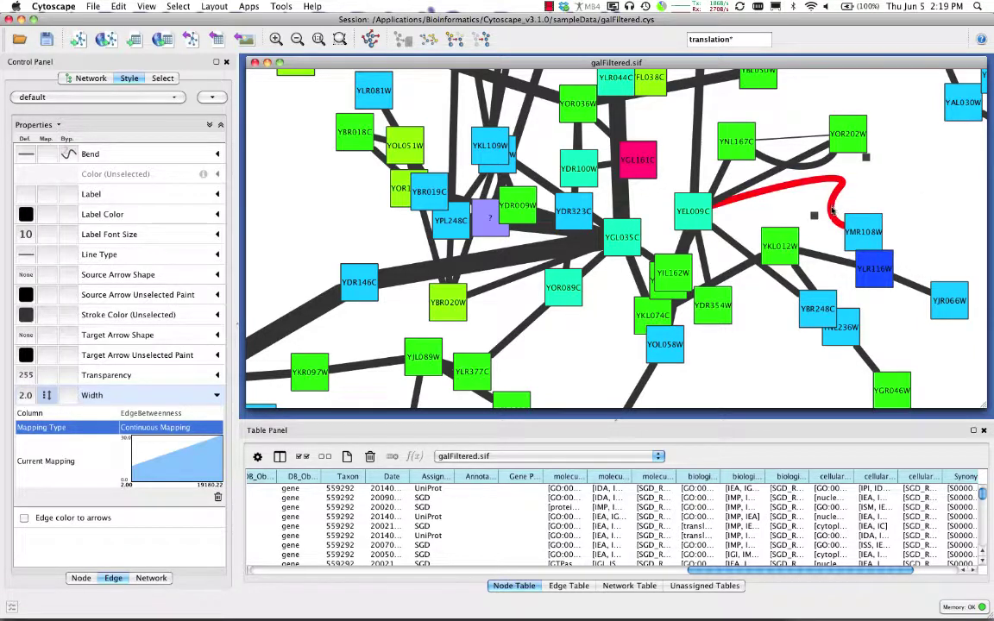
left_click_drag(833, 210, 833, 201)
left_click_drag(815, 217, 834, 202)
Step: Flatten the curve of the YEL009C–YMR108W edge by moving its outer bend handle back toward node YEL009C
right_click(826, 204)
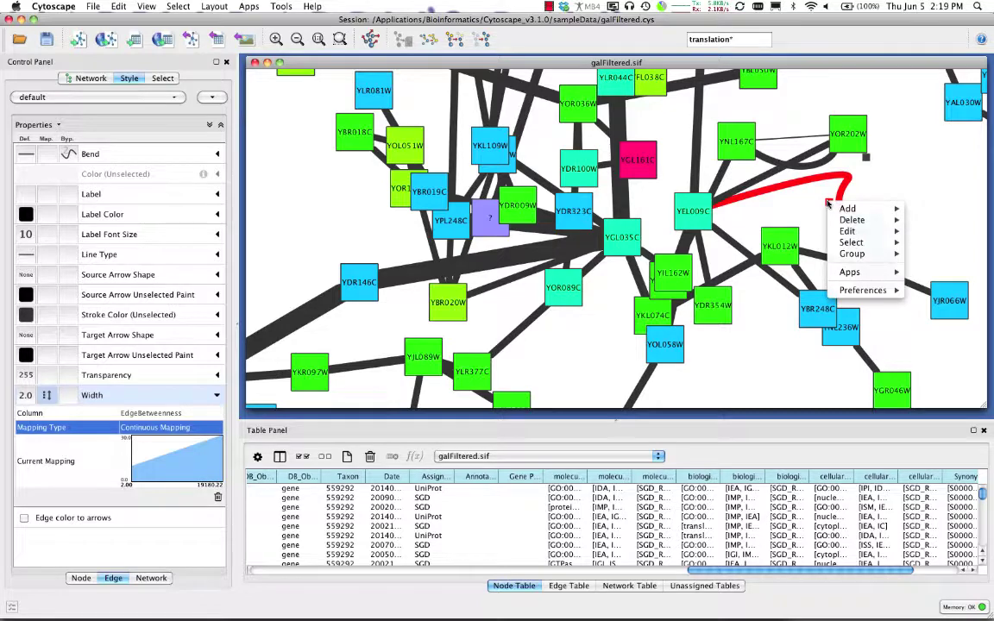
mouse_move(841, 209)
left_click(801, 205)
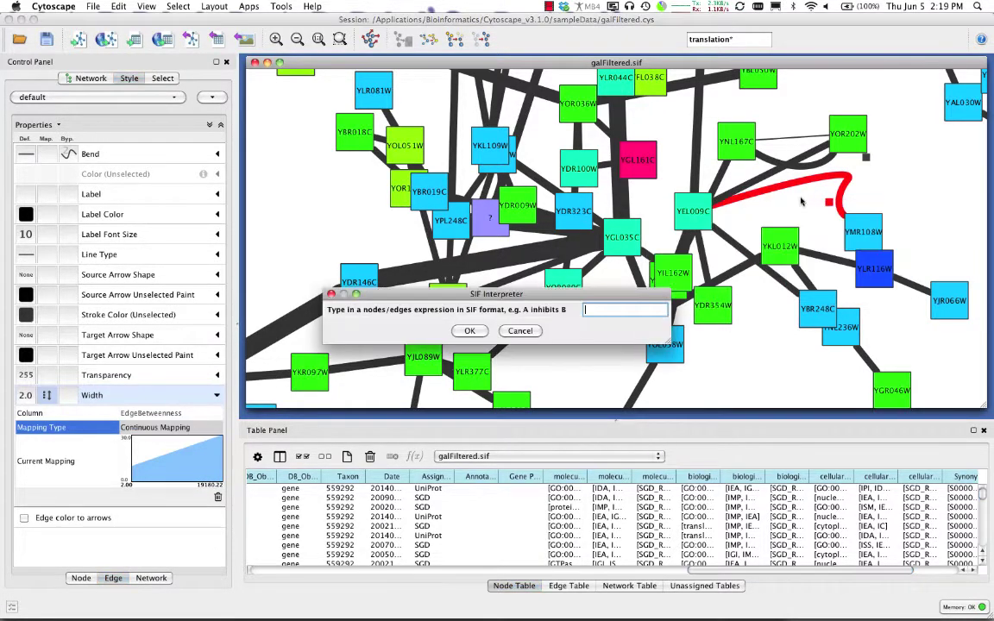
key("Escape")
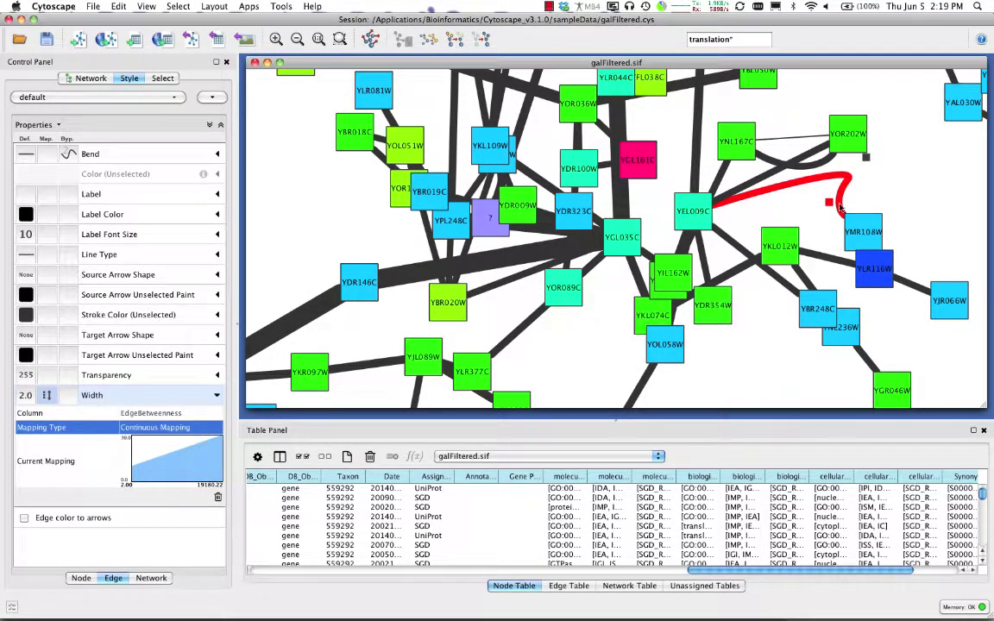
left_click_drag(760, 185, 775, 202)
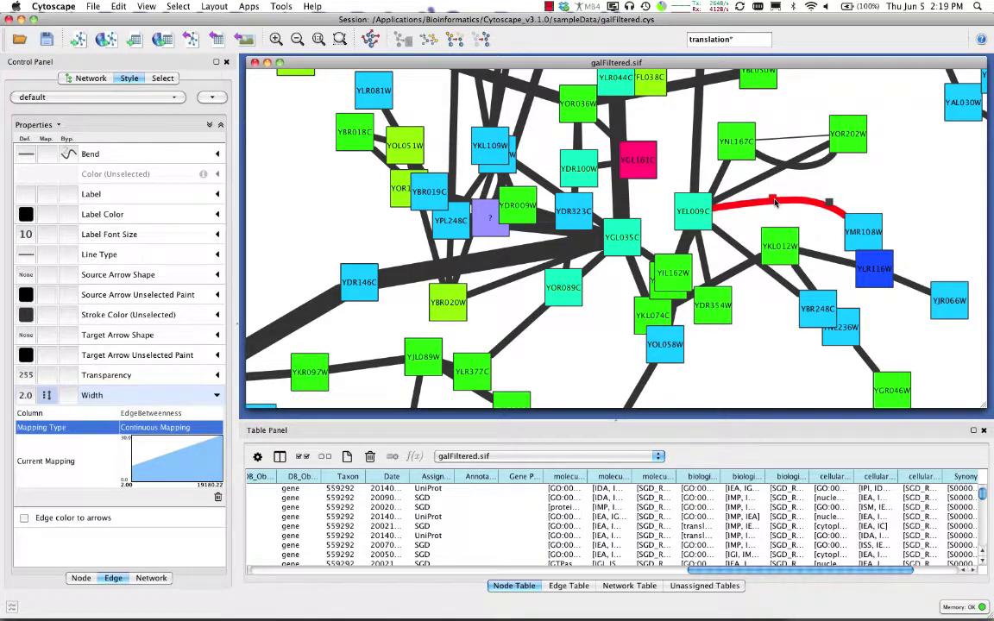
Step: Clear all edge bends and move node YMR108W up and farther from YEL009C
left_click(214, 6)
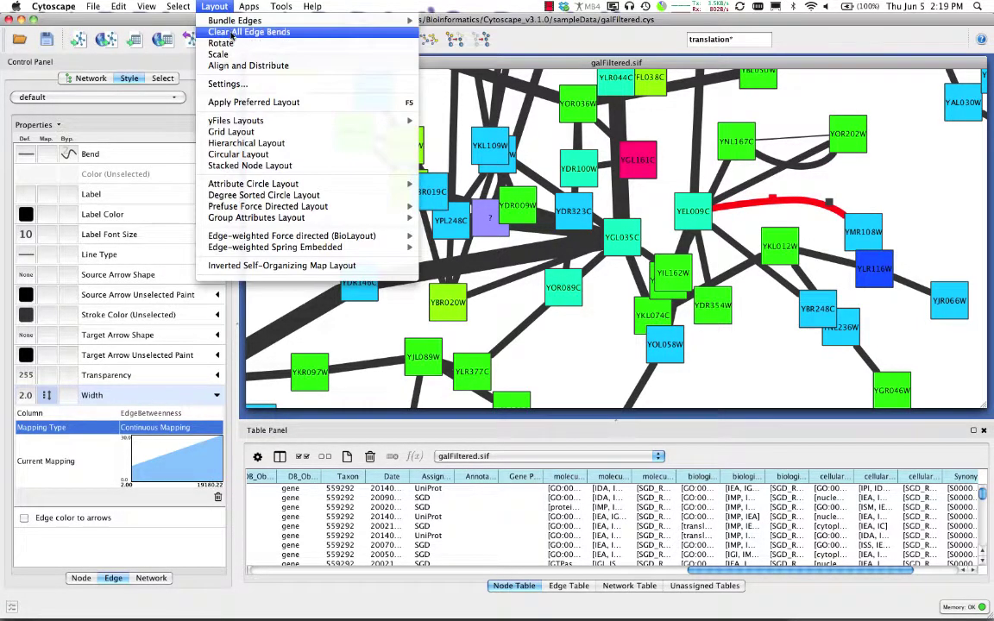
left_click(232, 32)
left_click_drag(866, 233, 873, 194)
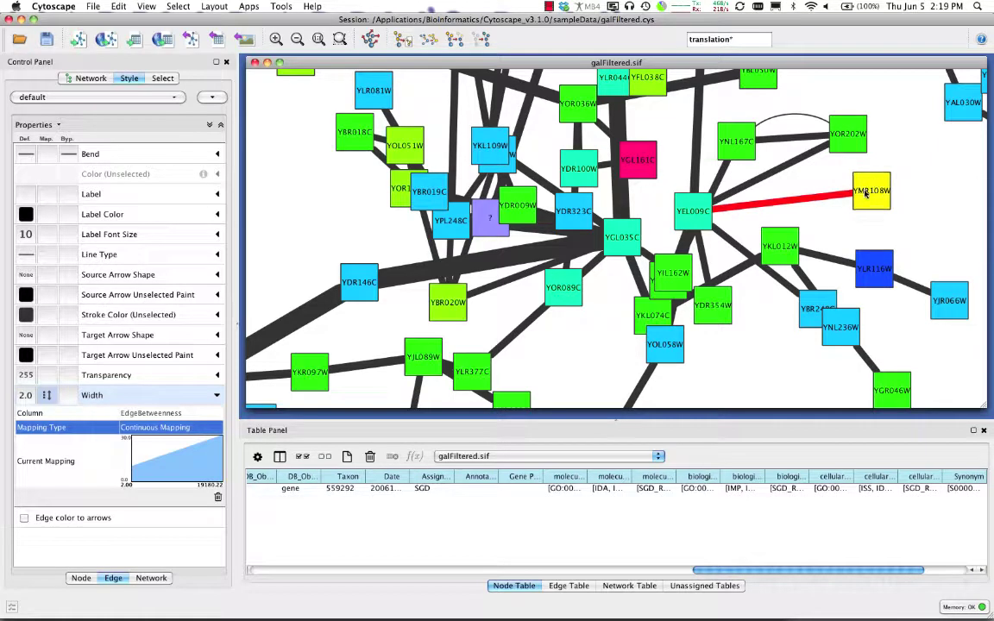
right_click(790, 198)
key("Escape")
mouse_move(783, 204)
left_mouse_down()
mouse_move(863, 186)
mouse_move(776, 167)
mouse_move(744, 173)
mouse_move(871, 171)
mouse_move(741, 197)
mouse_move(788, 202)
left_mouse_up()
left_click(812, 205)
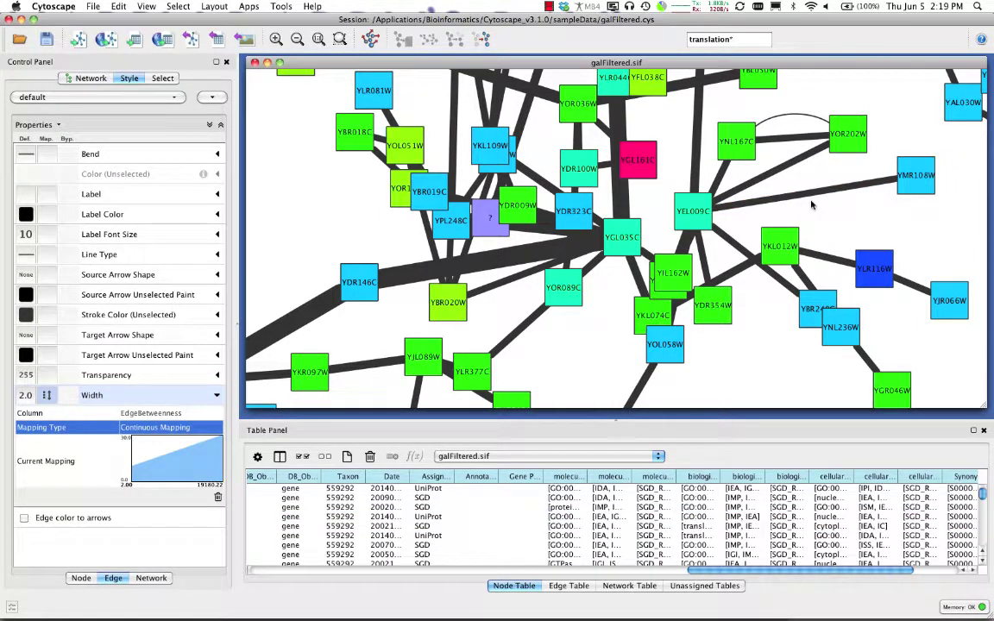
Step: Add a downward bend to the YEL009C–YMR108W edge near YEL009C and straighten the edge again by moving its handle
left_click(783, 200)
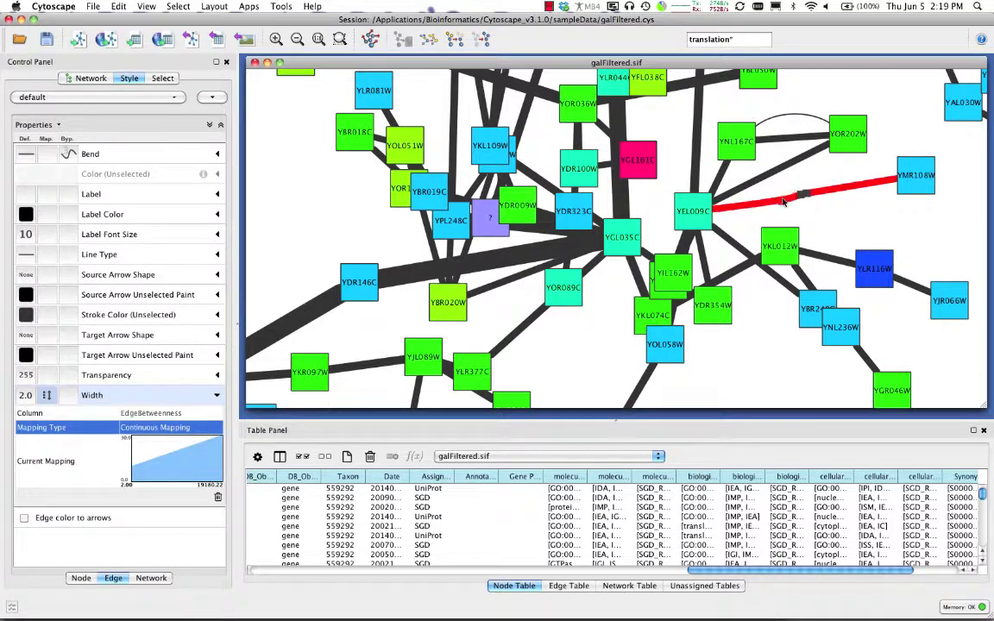
left_click_drag(783, 201, 751, 222)
right_click(751, 223)
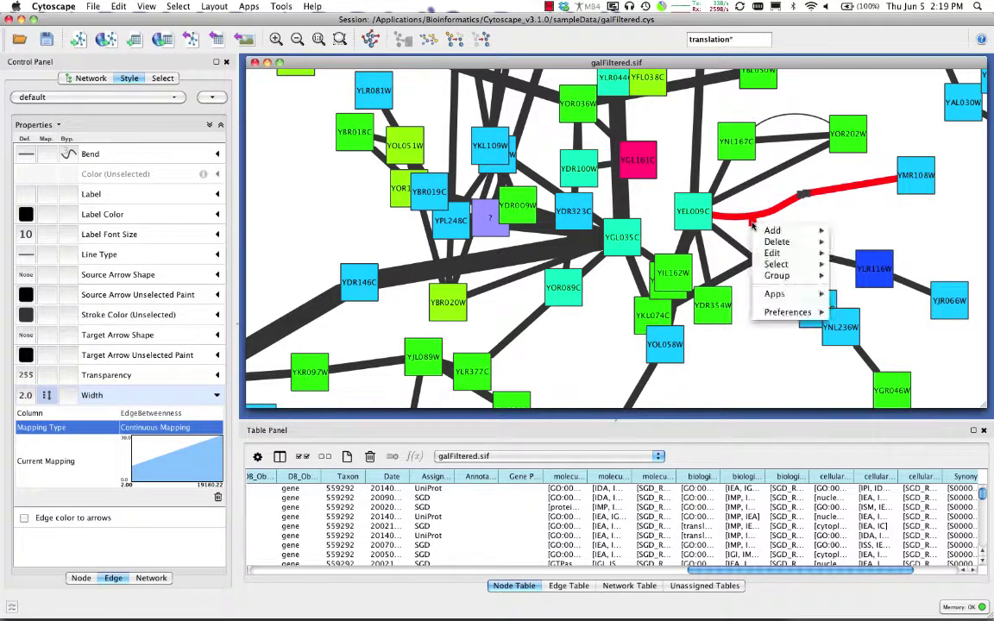
key("Escape")
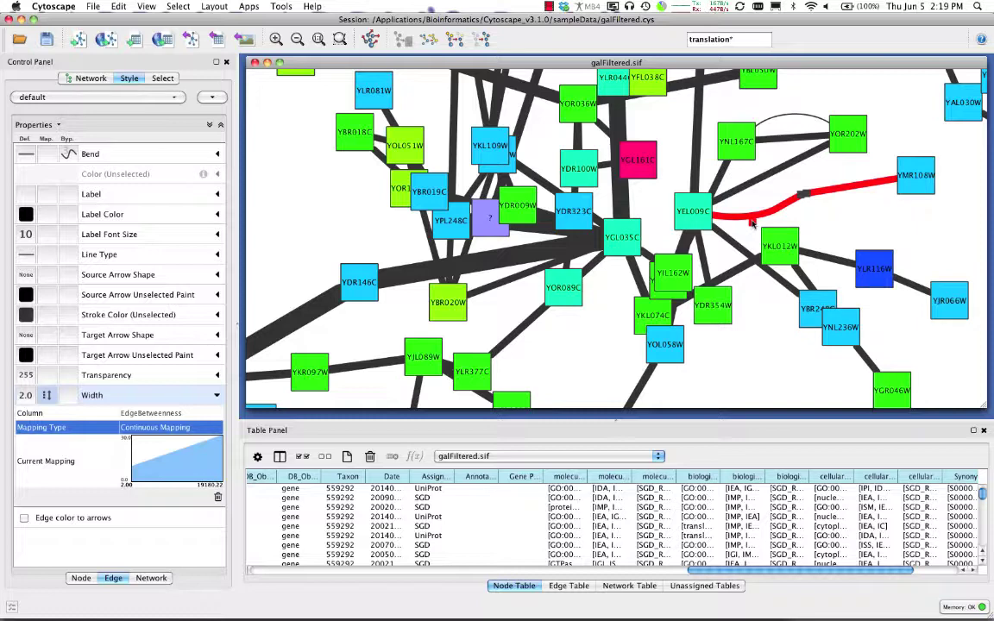
right_click(751, 222)
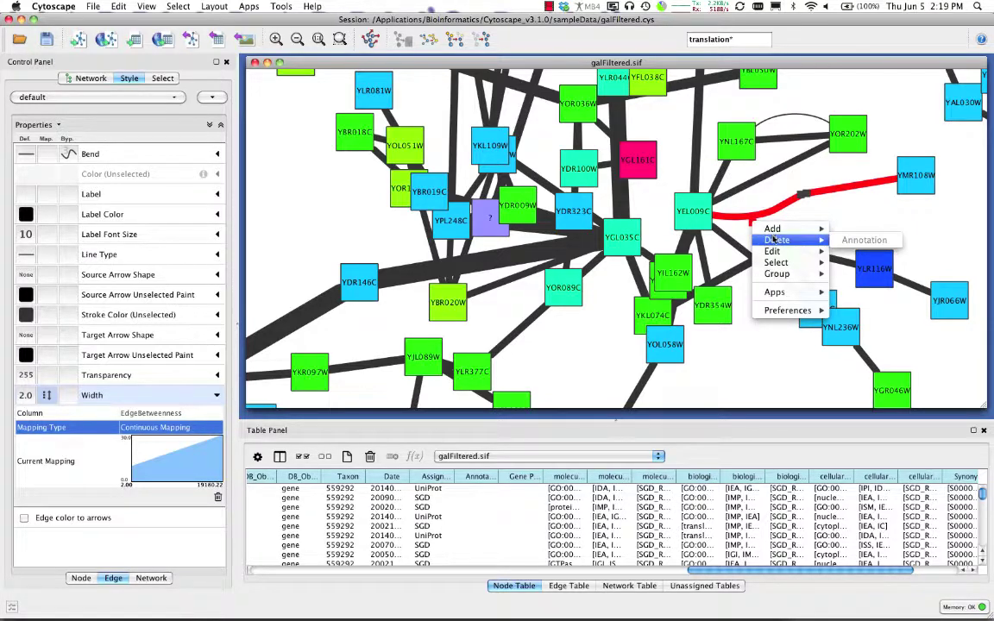
left_click(752, 230)
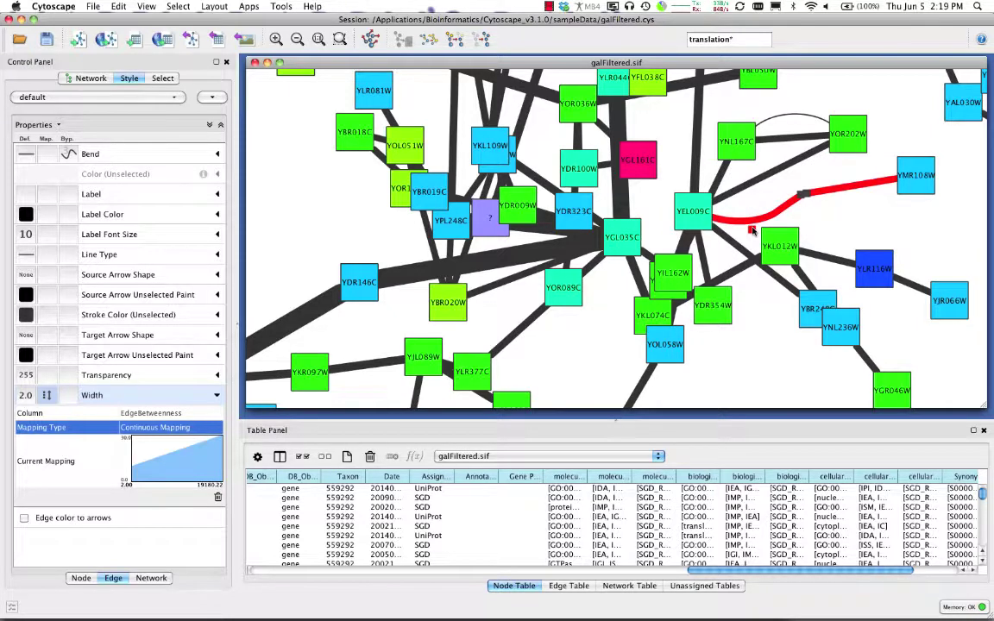
left_click_drag(751, 230, 757, 204)
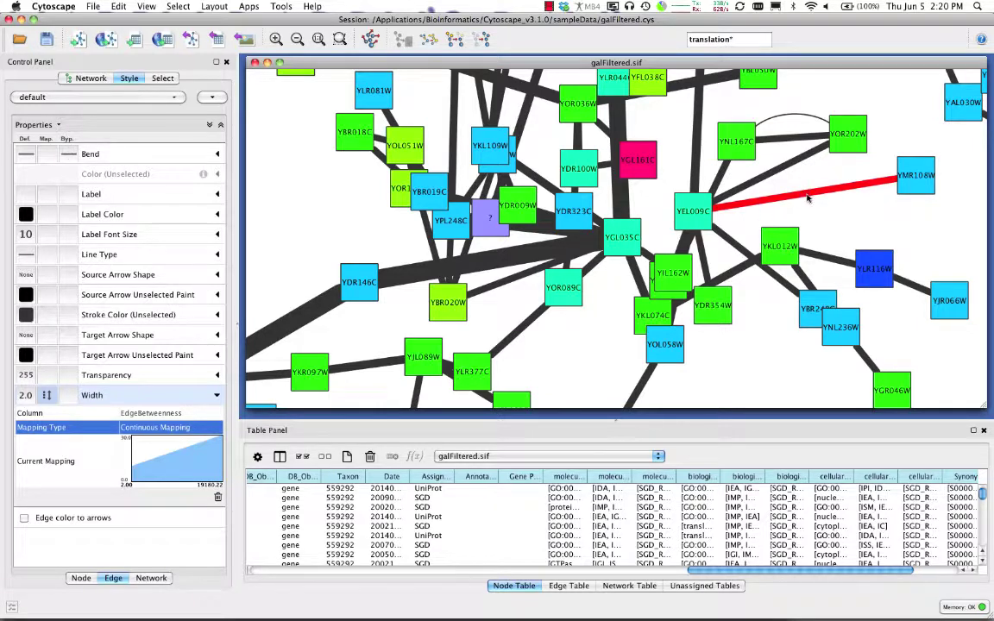
Step: Move node YMR108W closer to YEL009C, clear all edge bends in the network and deselect everything
left_click_drag(916, 177, 870, 197)
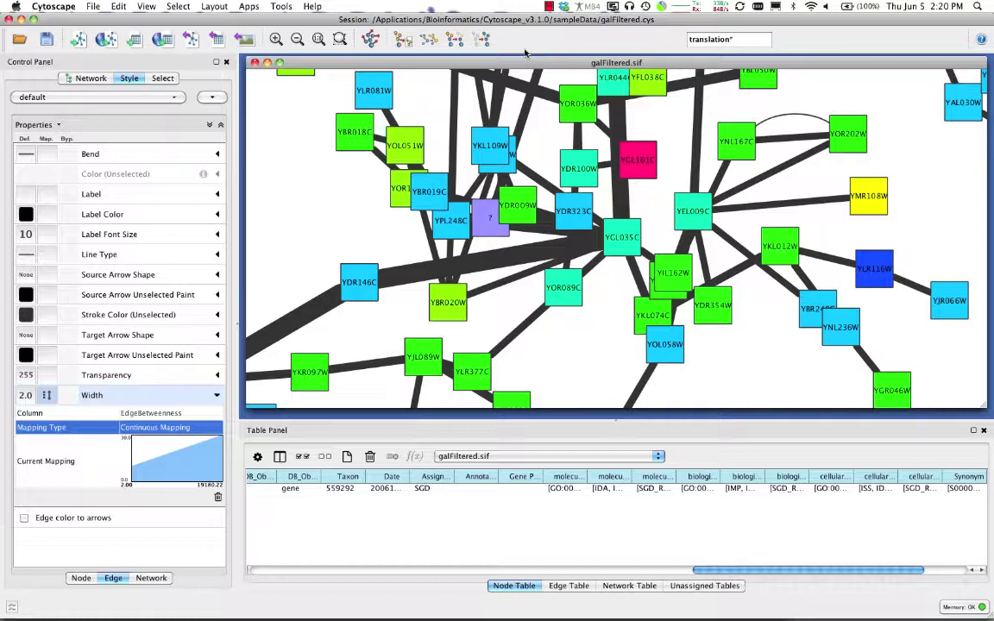
left_click(214, 6)
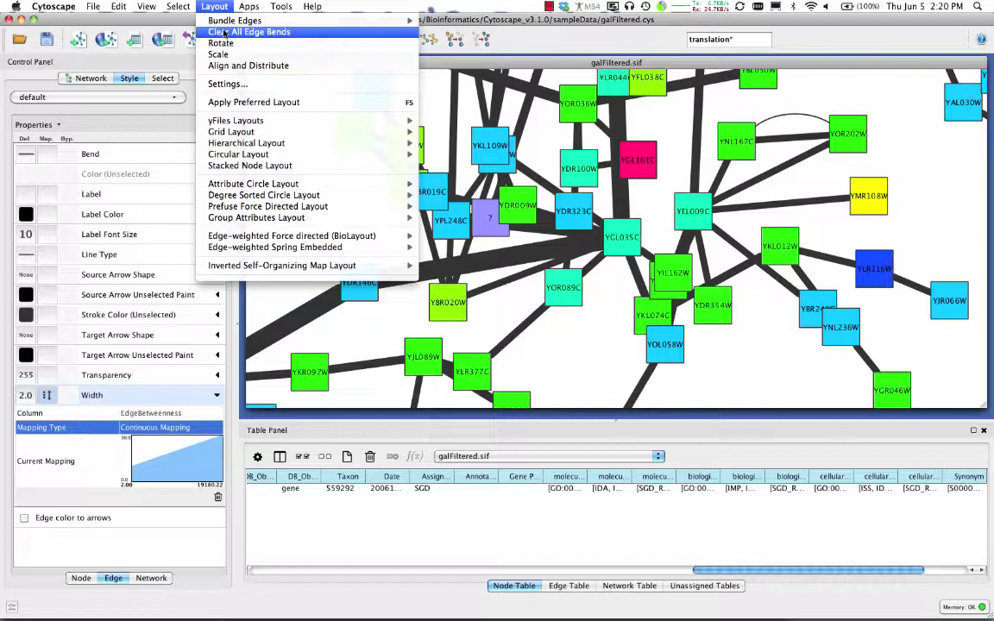
left_click(225, 32)
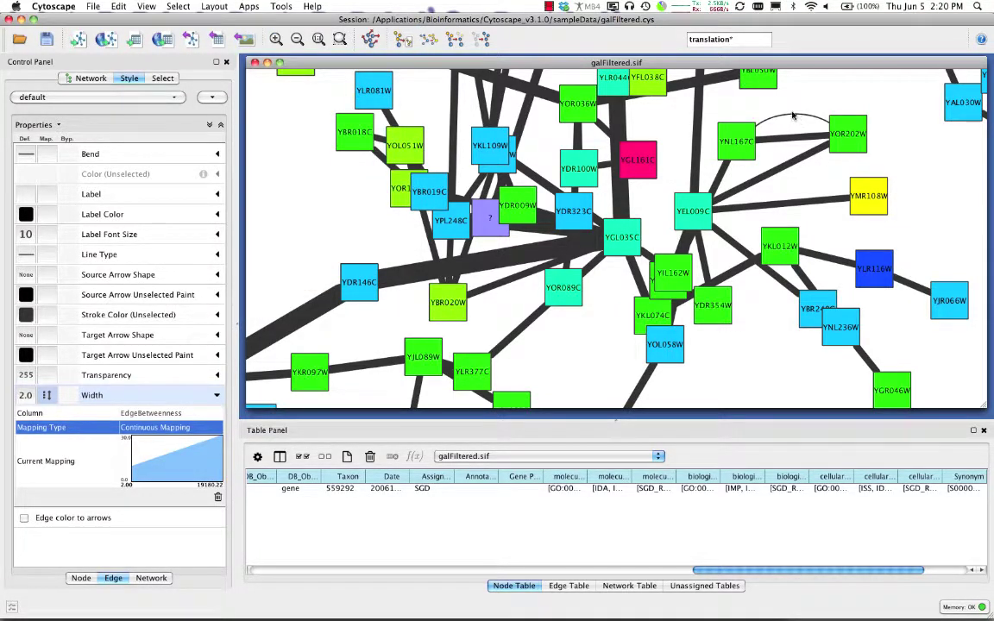
left_click(717, 105)
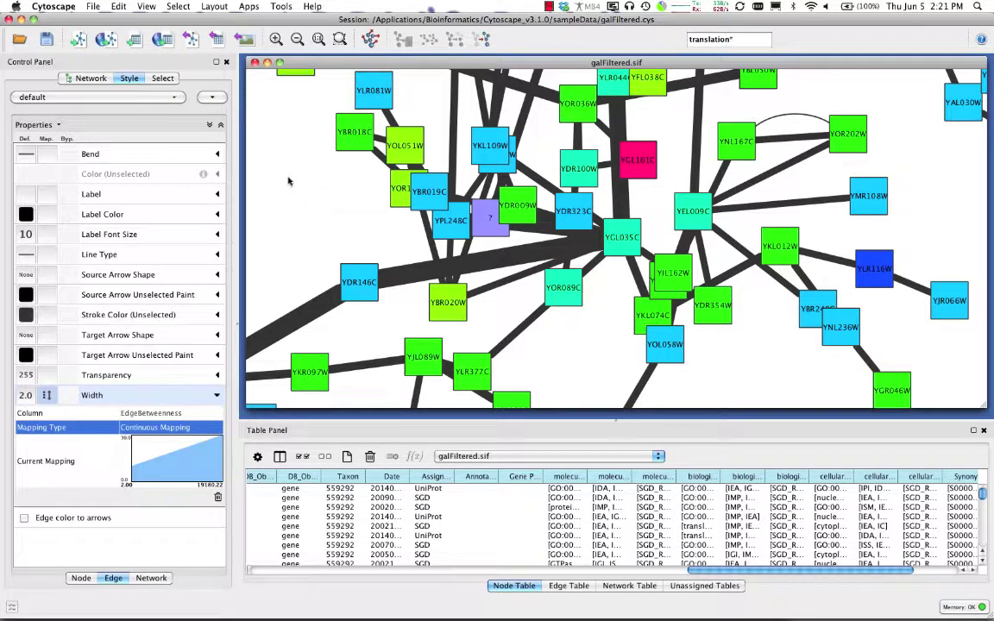
Step: Add a column filter on Node: Degree, setting its upper bound to 17 and raising its lower bound to about a quarter of the range
left_click(160, 78)
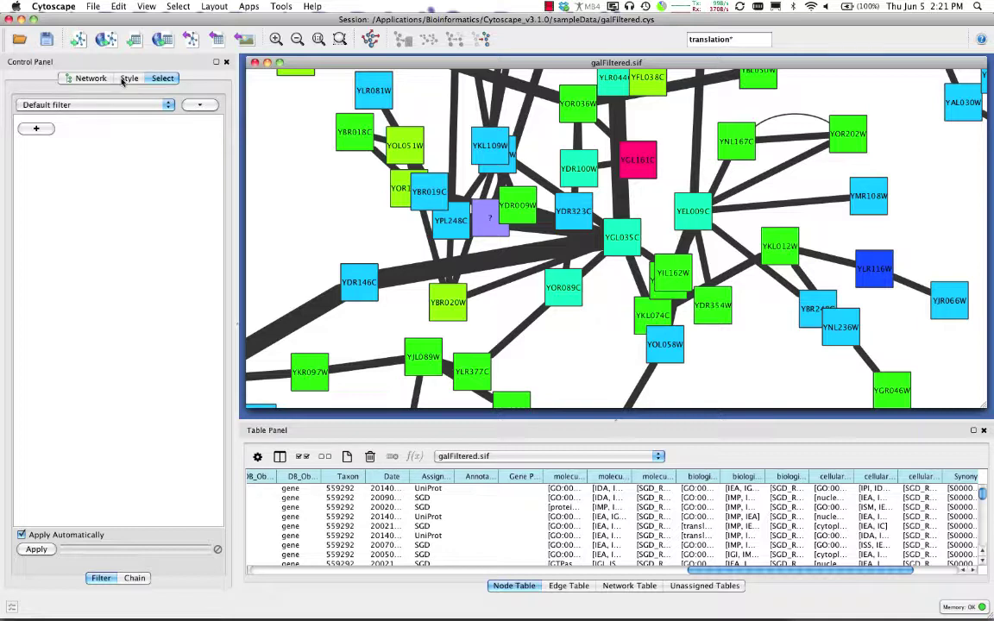
left_click(76, 106)
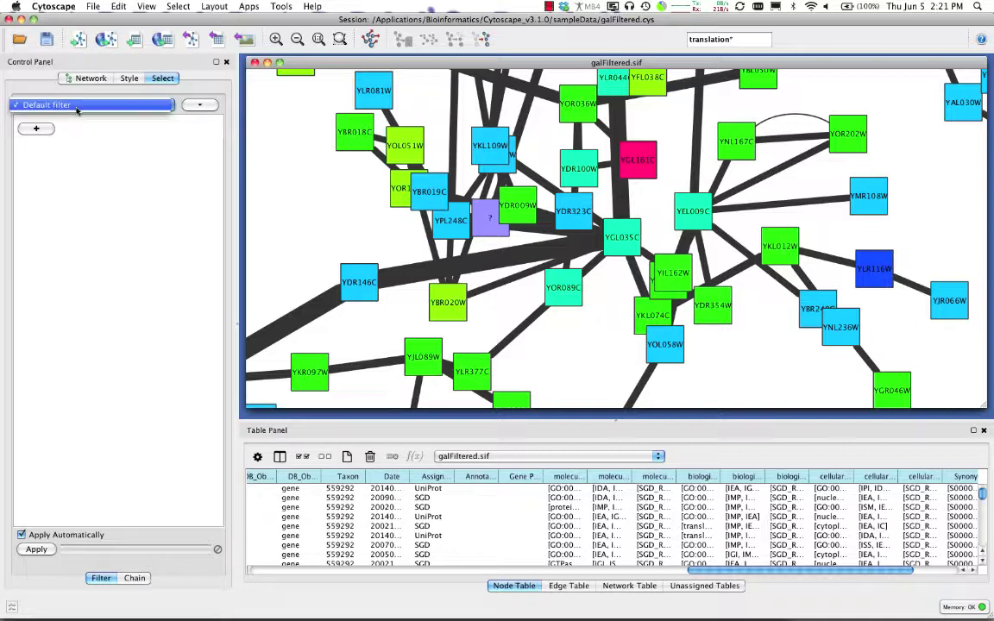
left_click(110, 116)
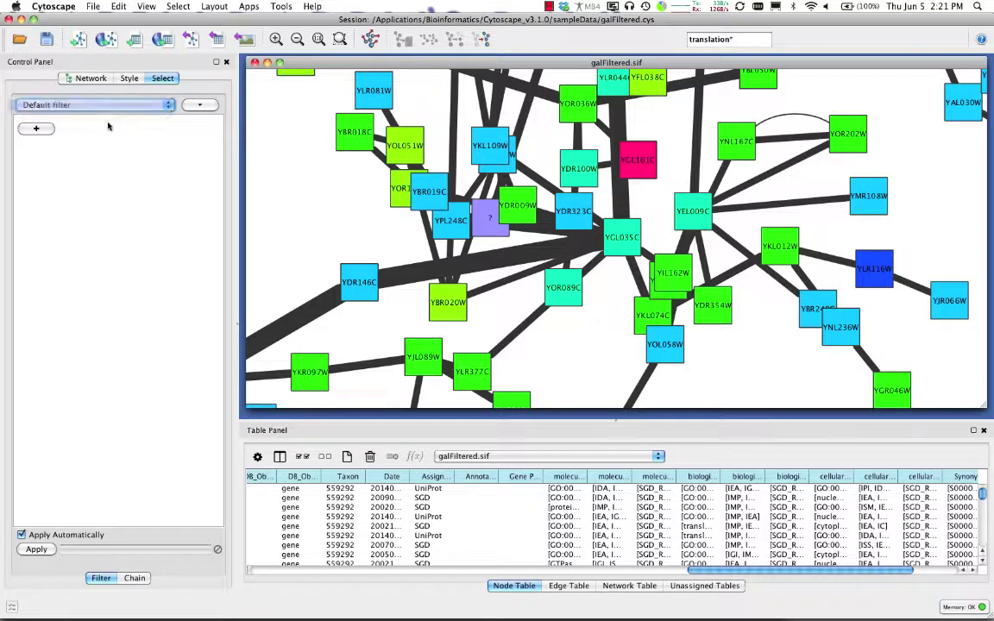
left_click(44, 131)
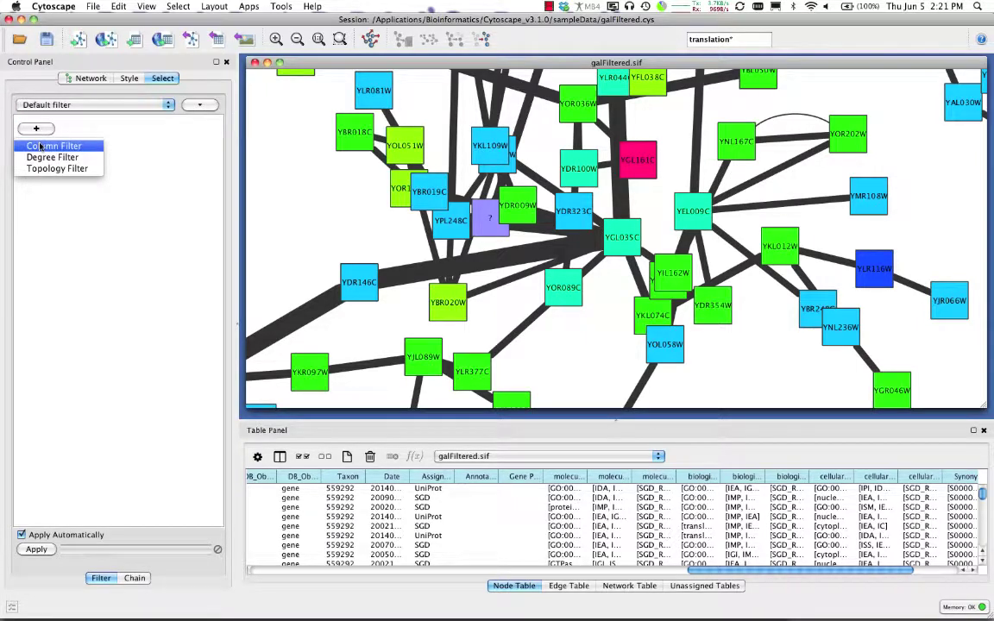
left_click(40, 146)
left_click(96, 132)
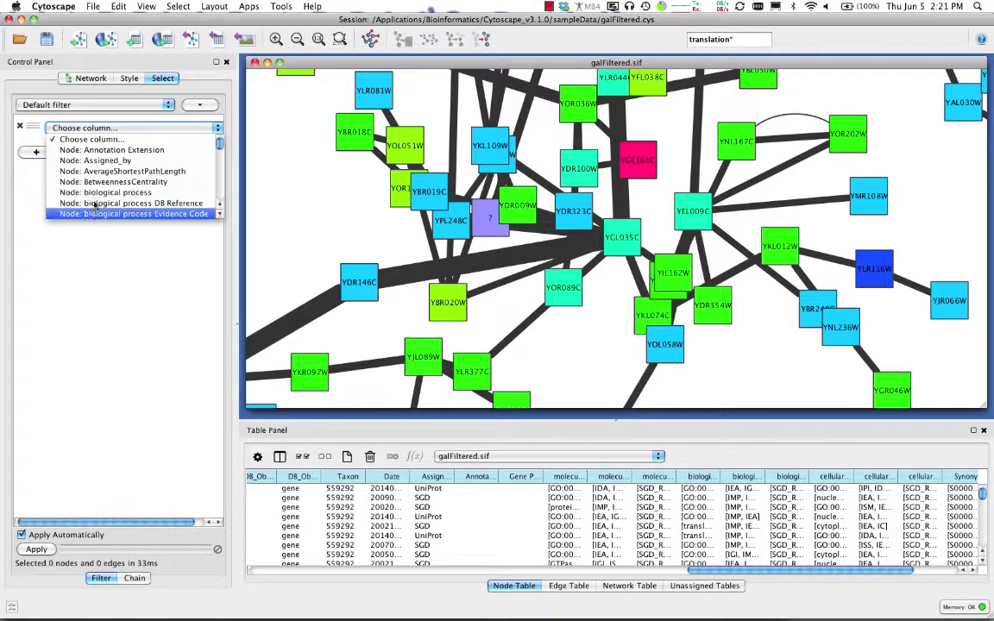
left_click_drag(220, 143, 220, 168)
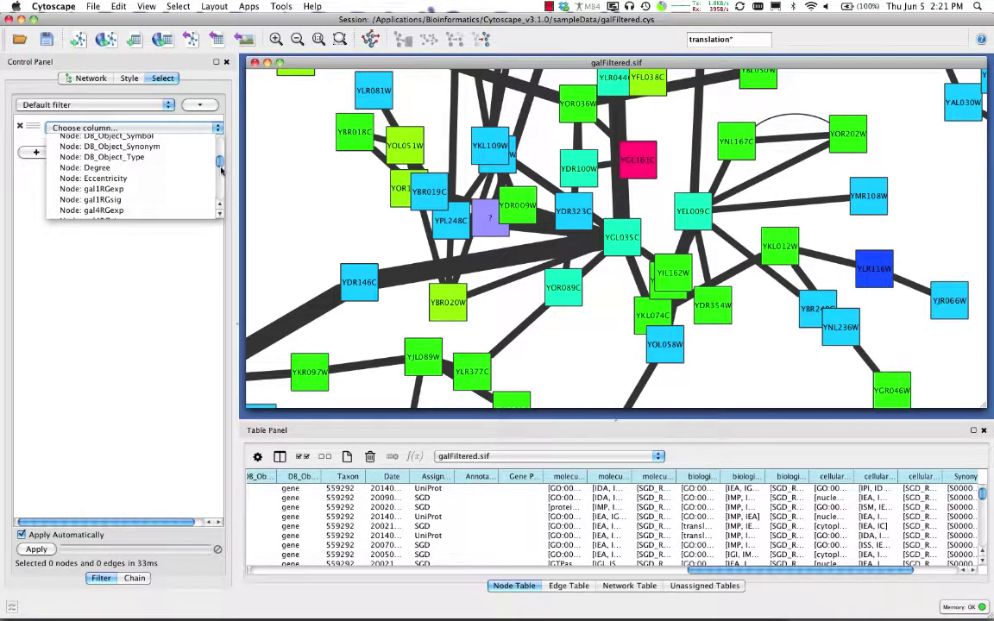
left_click(140, 168)
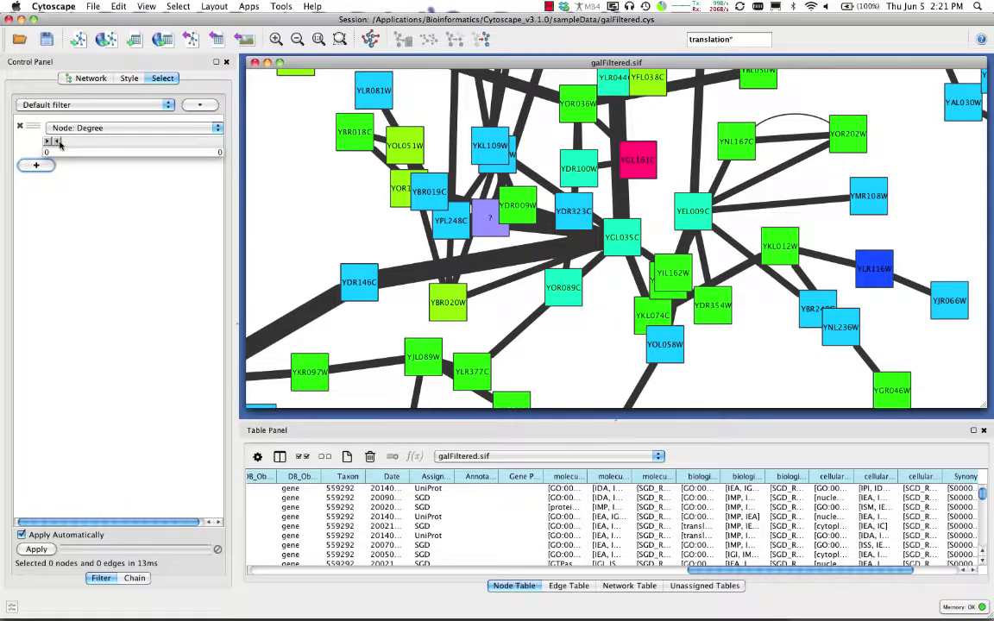
left_click_drag(59, 144, 207, 145)
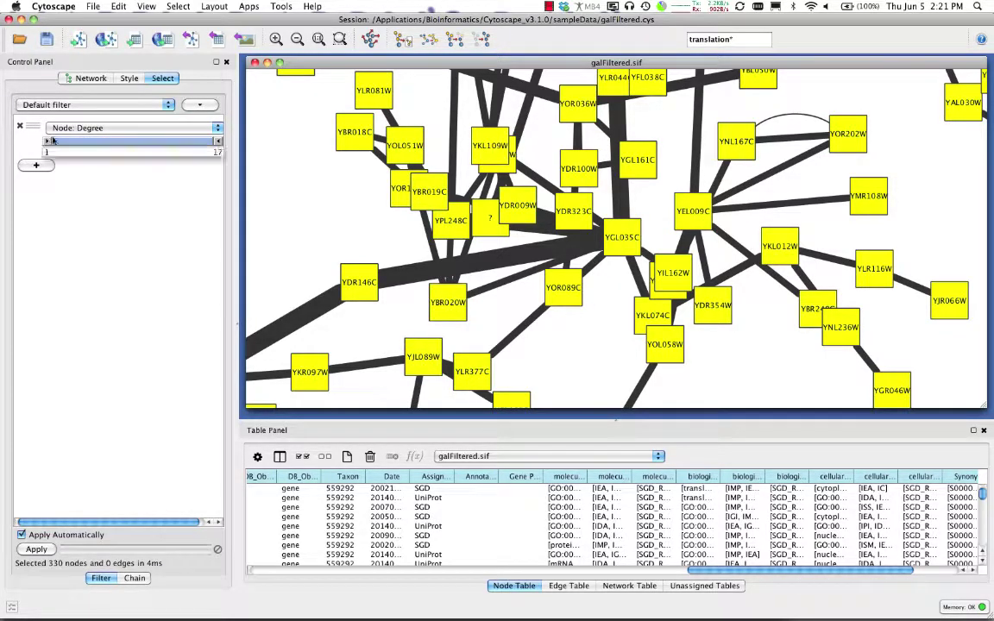
left_click_drag(52, 141, 93, 142)
Step: Add a second column filter on Node: gal4RGexp, keeping roughly the upper two fifths of its value range
left_click(43, 164)
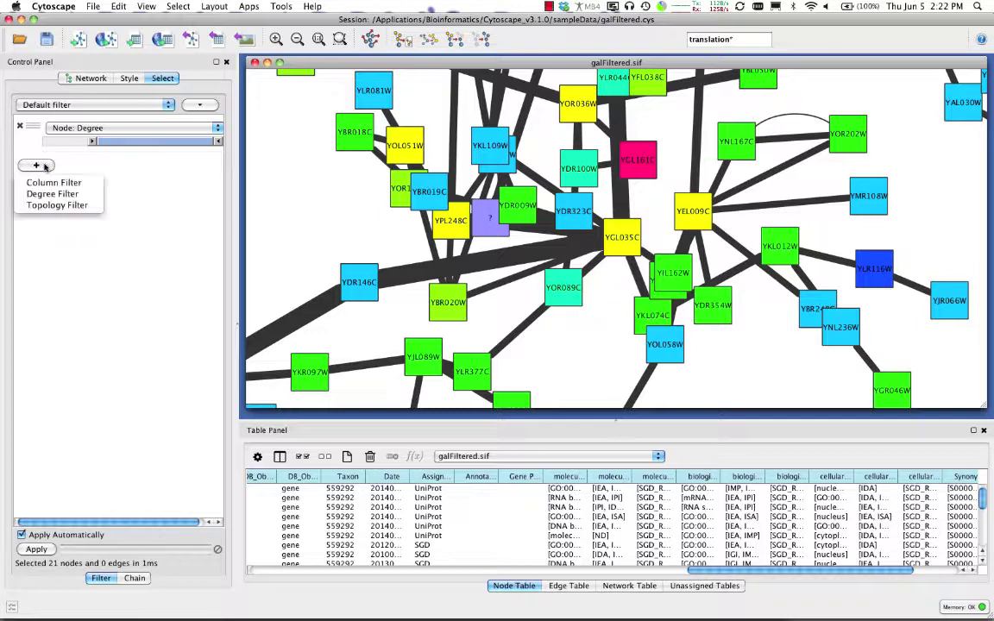
left_click(53, 182)
left_click(122, 182)
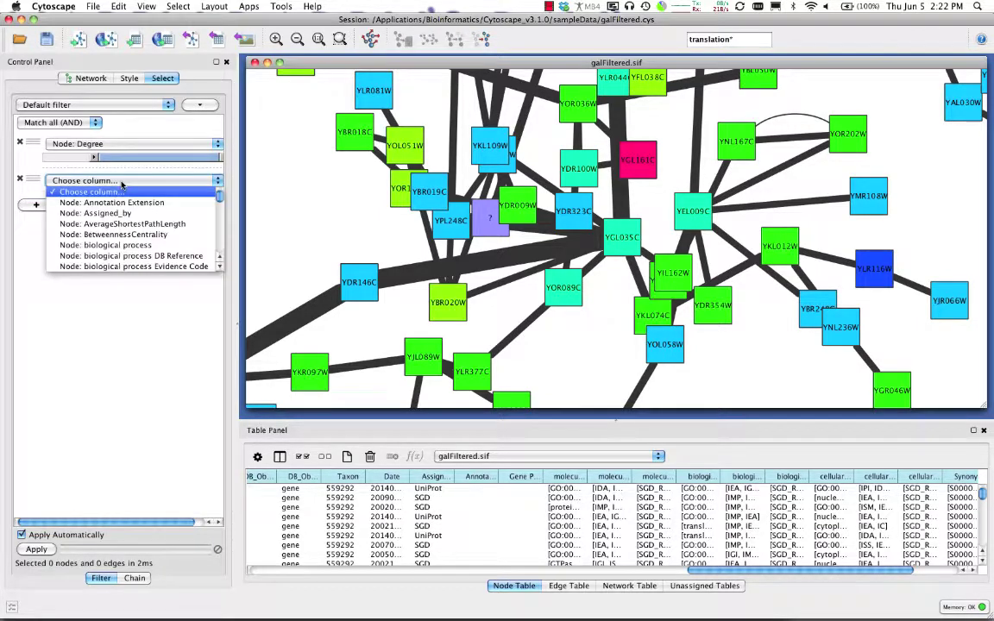
scroll(125, 242, "down", 5)
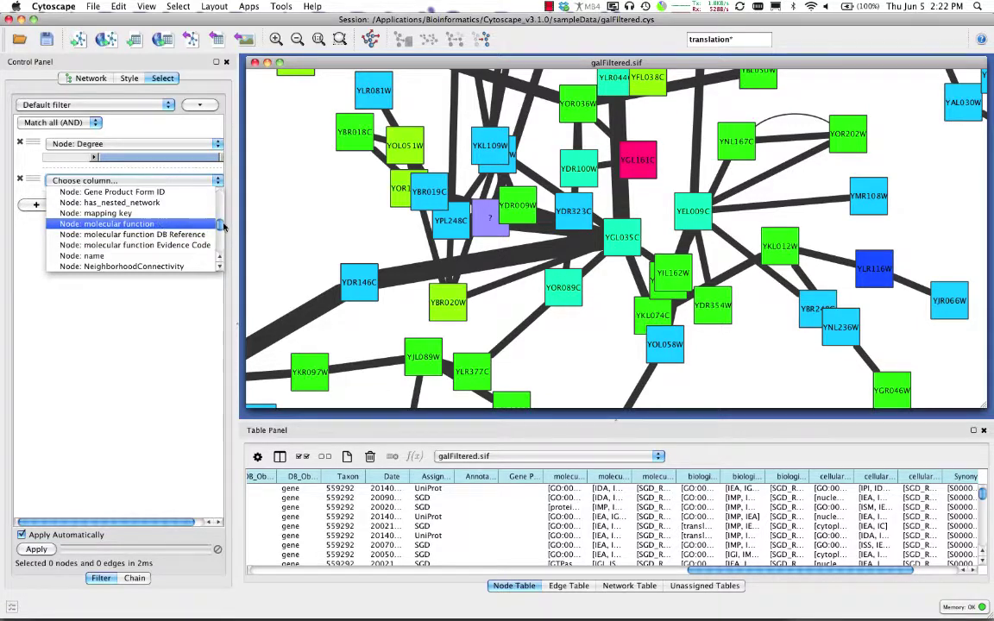
mouse_move(221, 225)
left_mouse_down()
mouse_move(221, 203)
mouse_move(219, 222)
left_mouse_up()
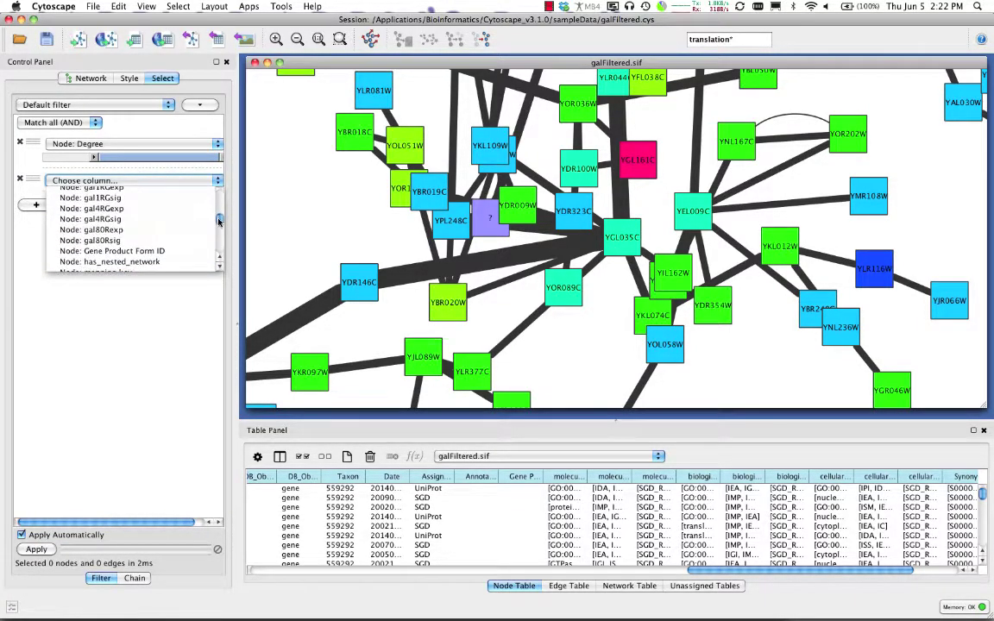
left_click(136, 208)
left_click_drag(164, 196, 222, 197)
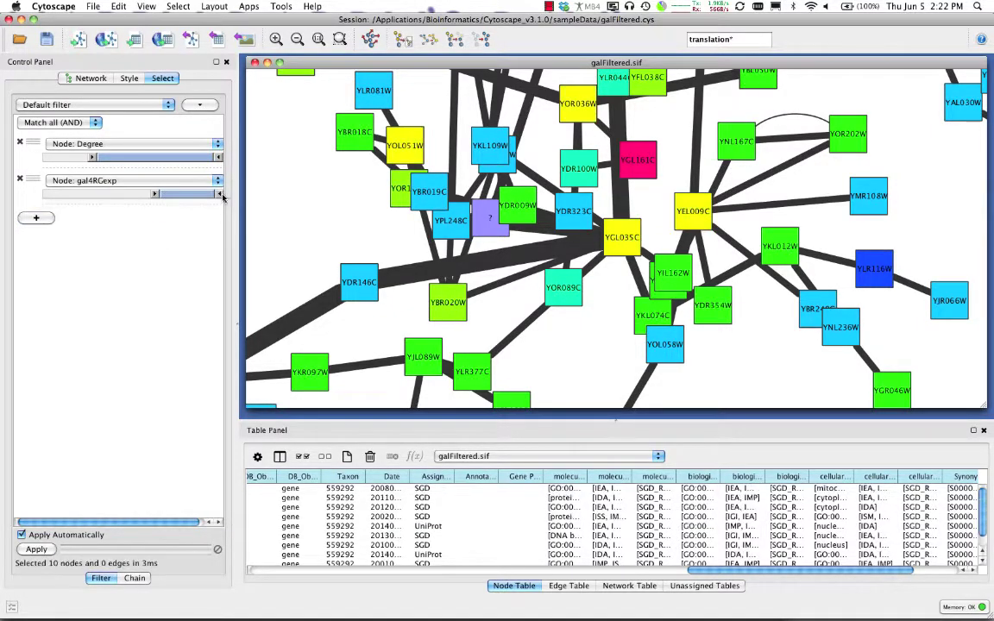
left_click_drag(155, 195, 153, 196)
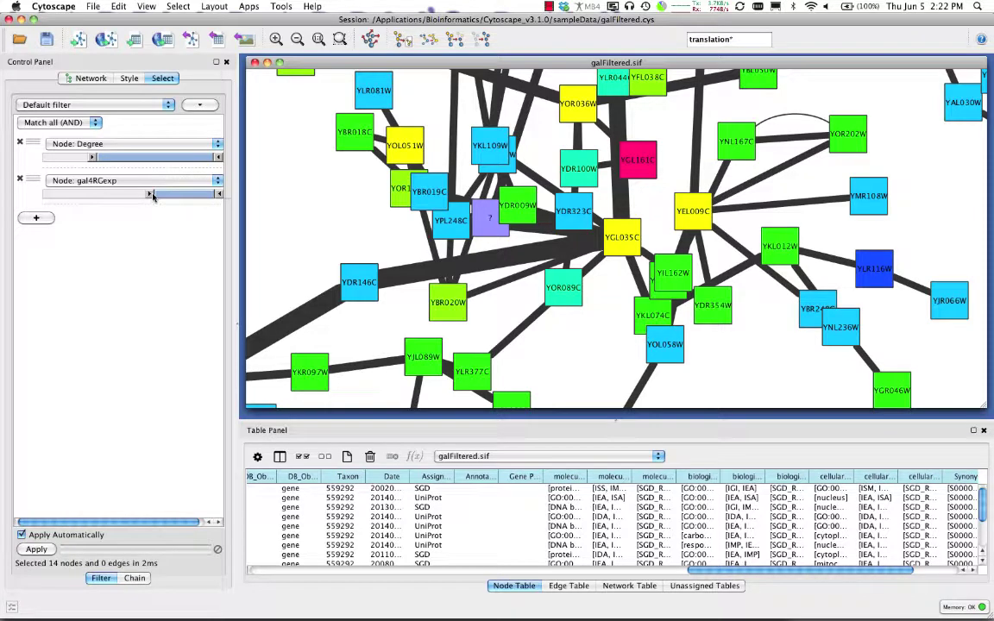
Step: Review the filter's AND/OR match modes, the filter management commands and the default chain's settings
left_click(54, 123)
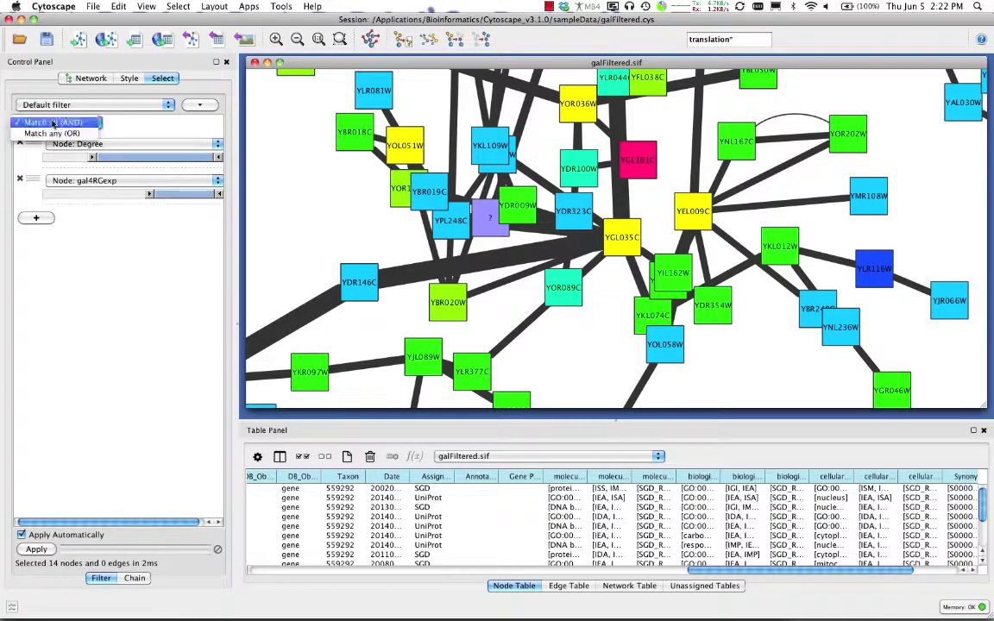
left_click(114, 116)
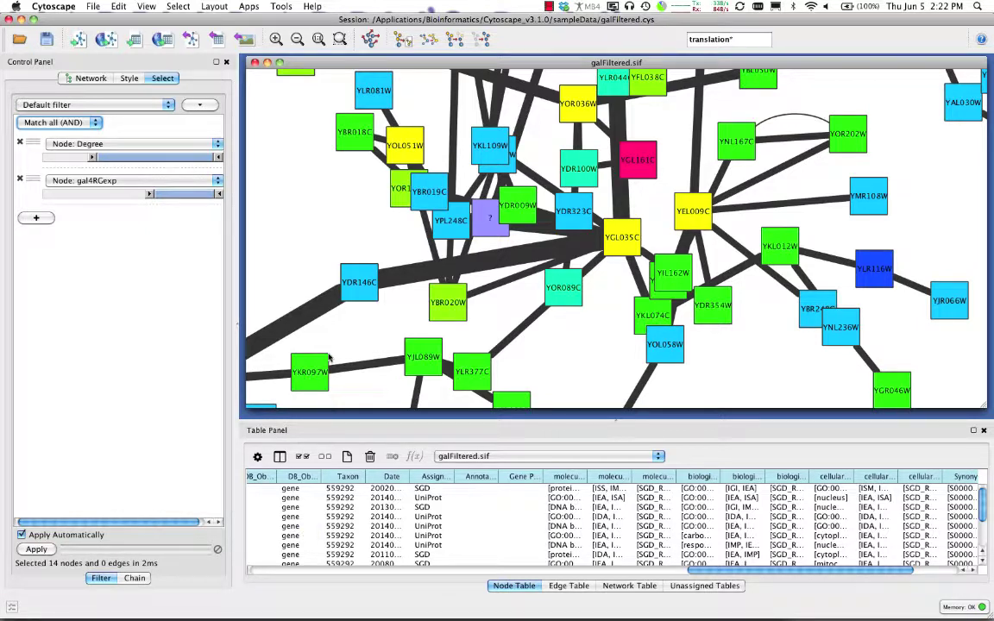
left_click(200, 104)
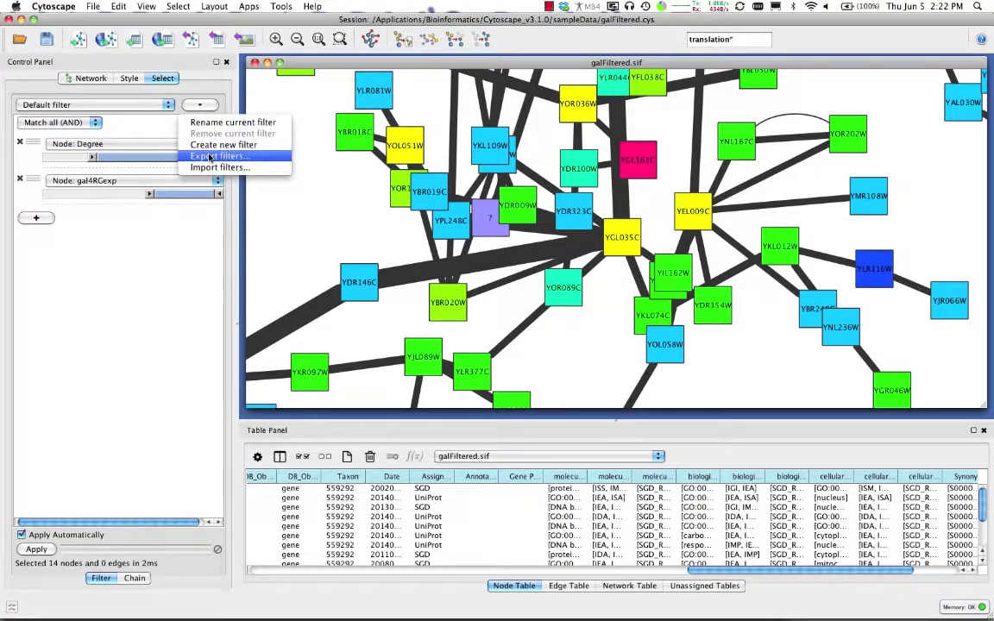
left_click(200, 104)
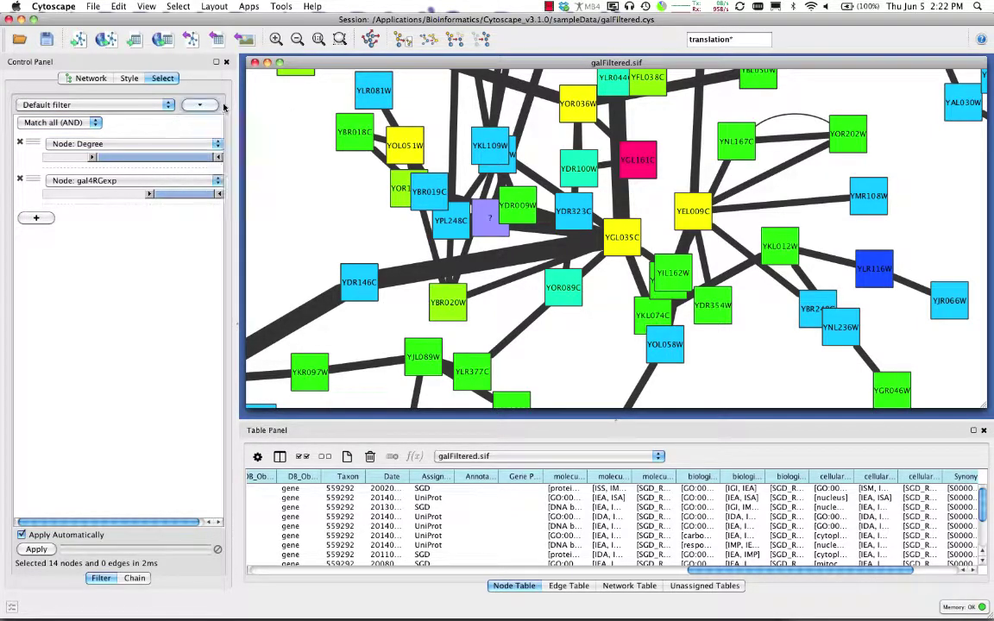
left_click(134, 579)
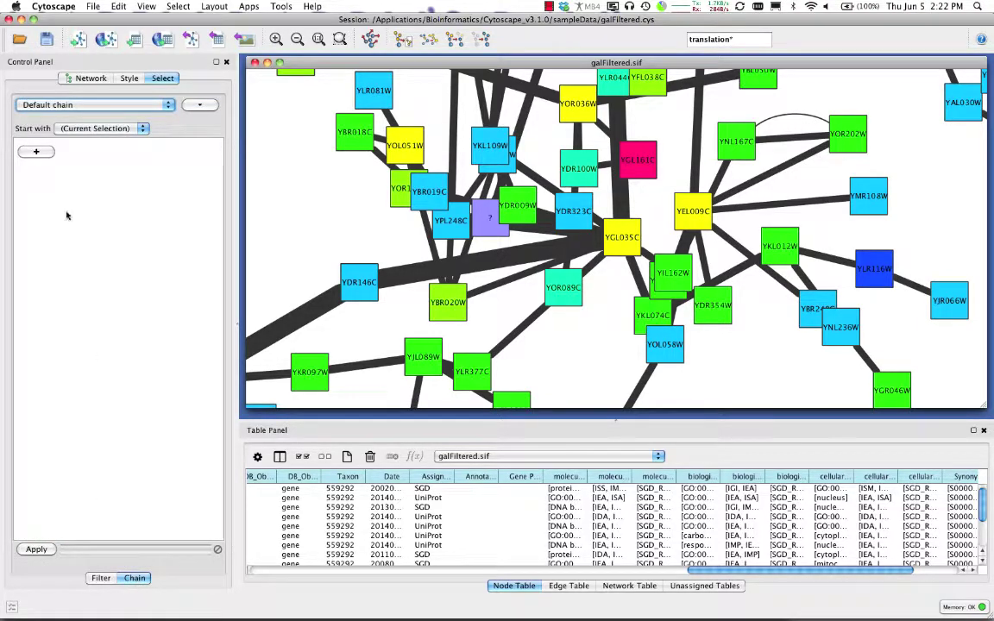
left_click(100, 578)
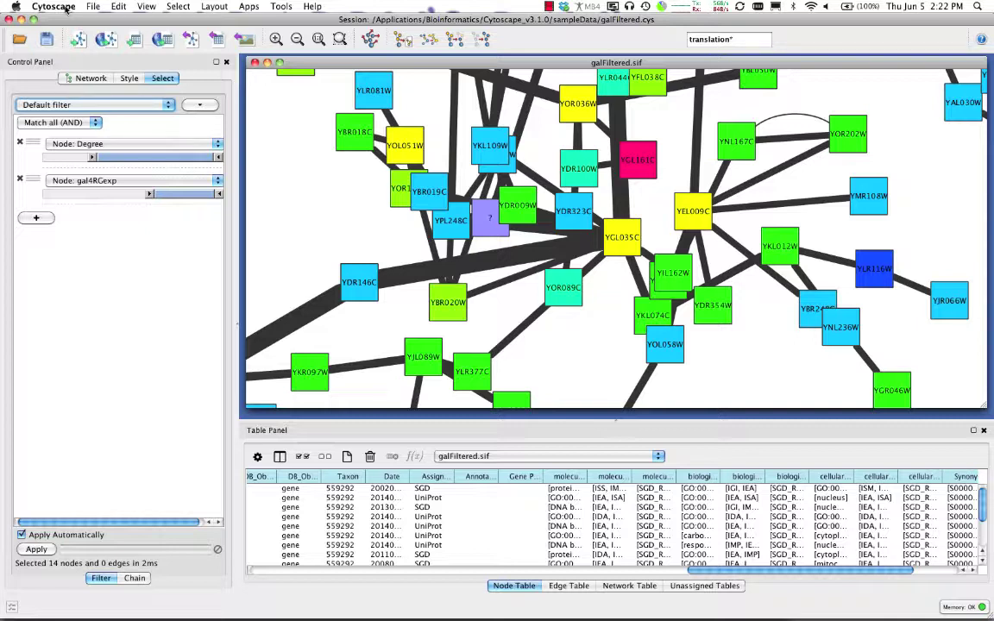
Step: Browse the installable apps in the App Manager by tag and in the full list, and close it
left_click(244, 6)
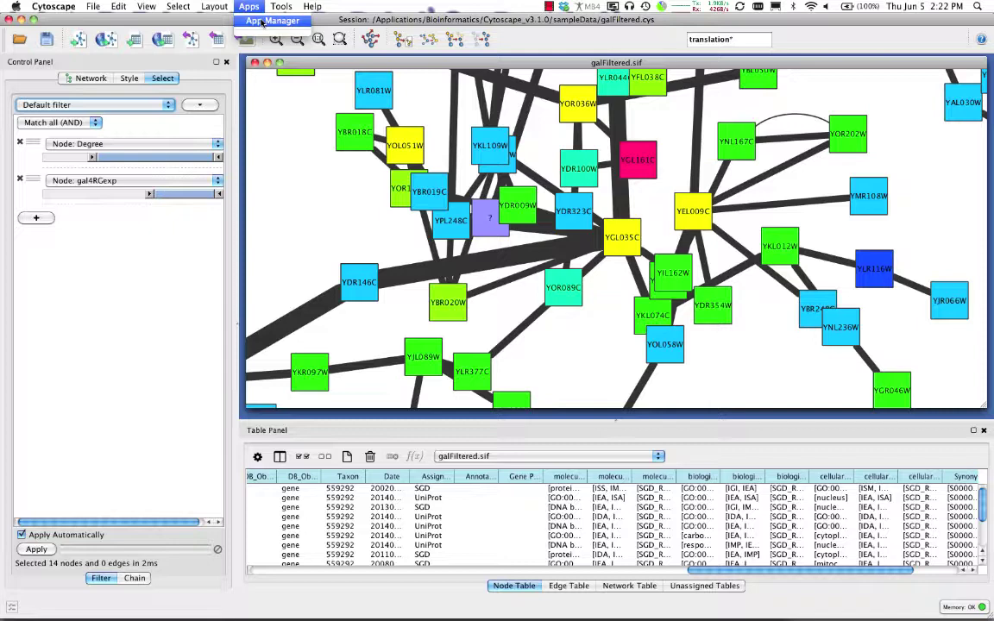
left_click(262, 23)
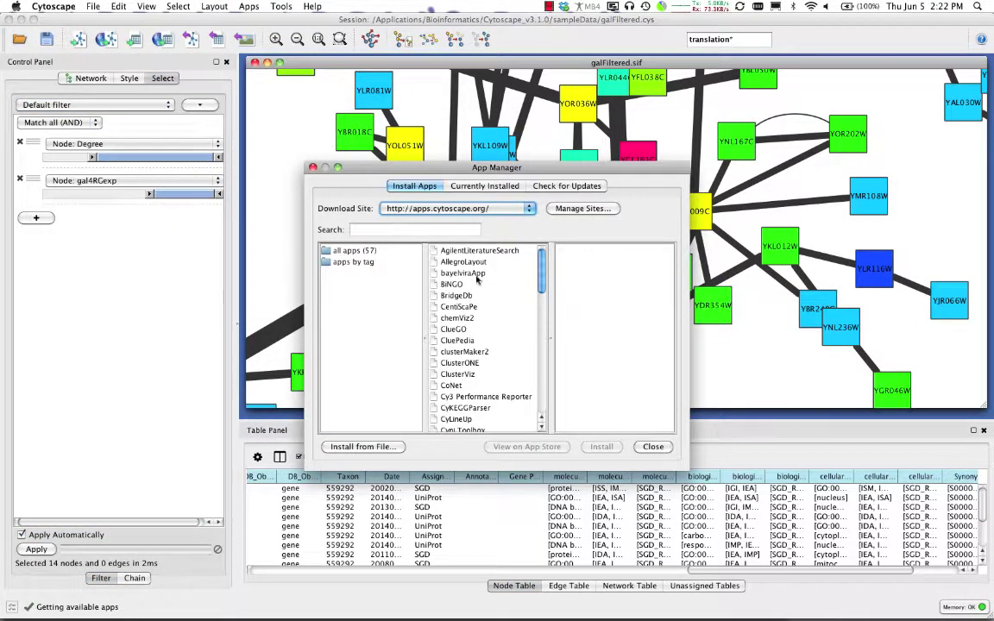
left_click(369, 263)
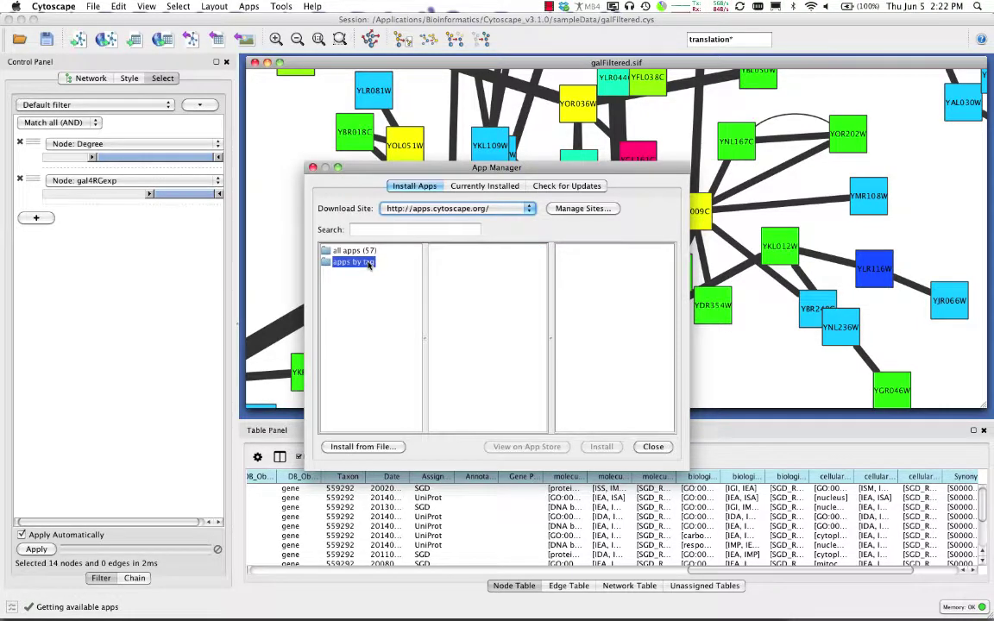
left_click(347, 250)
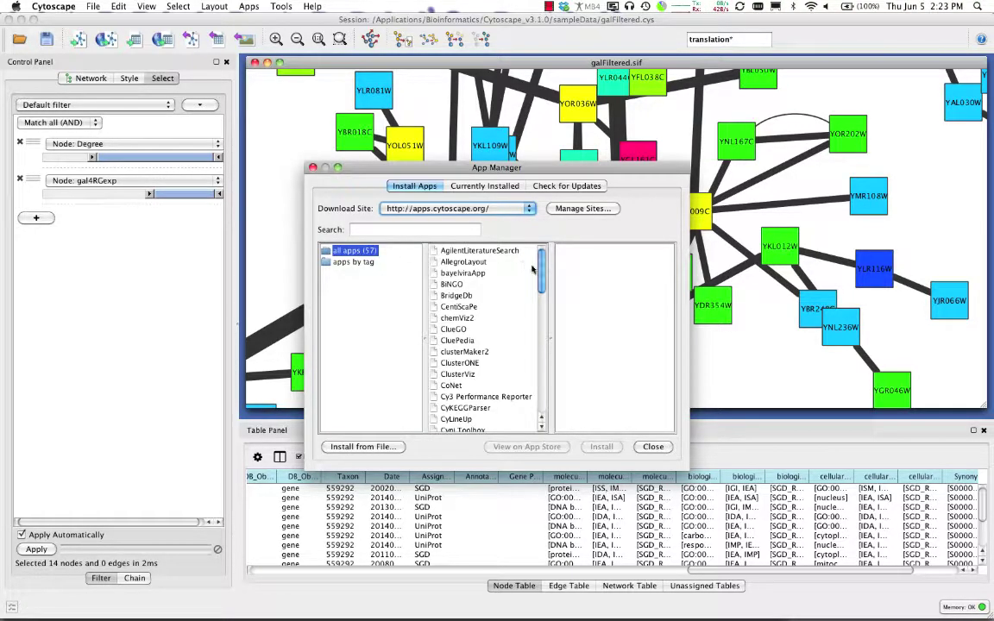
left_click_drag(542, 270, 534, 296)
scroll(533, 296, "up", 3)
left_click(653, 447)
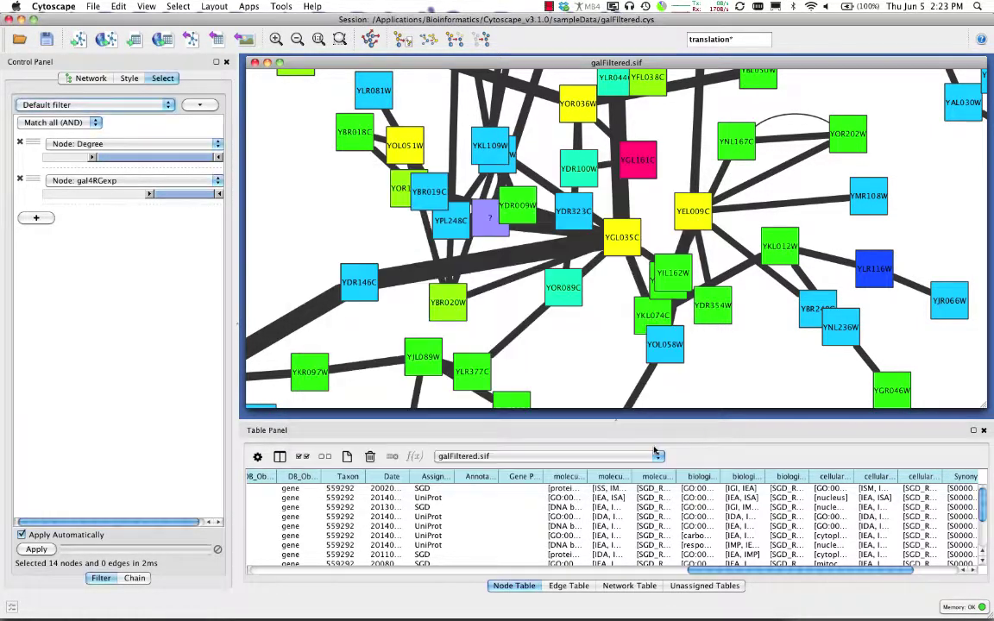
Step: Switch to Google Chrome and open the Cytoscape App Store (apps.cytoscape.org) in a new tab
key("super+Tab")
key("super+Tab")
key("super+Tab")
key("super+Tab")
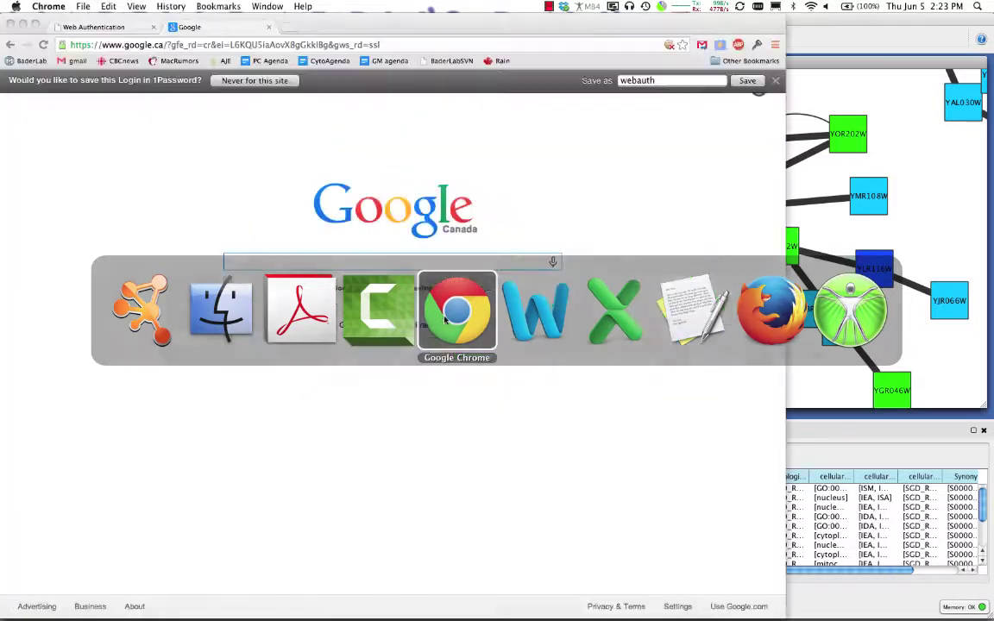
key("super+t")
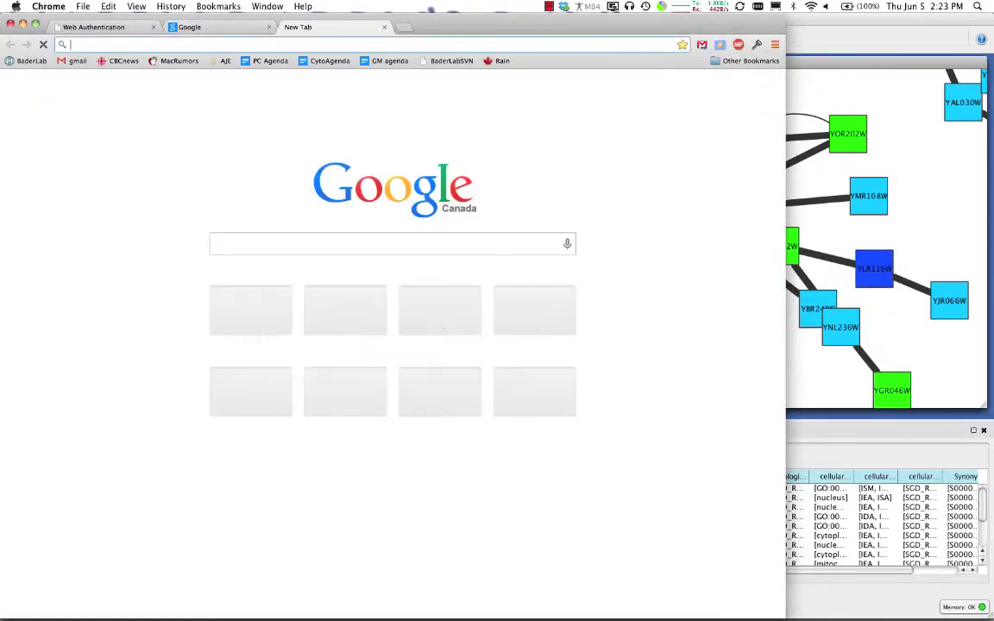
type("app")
key("Return")
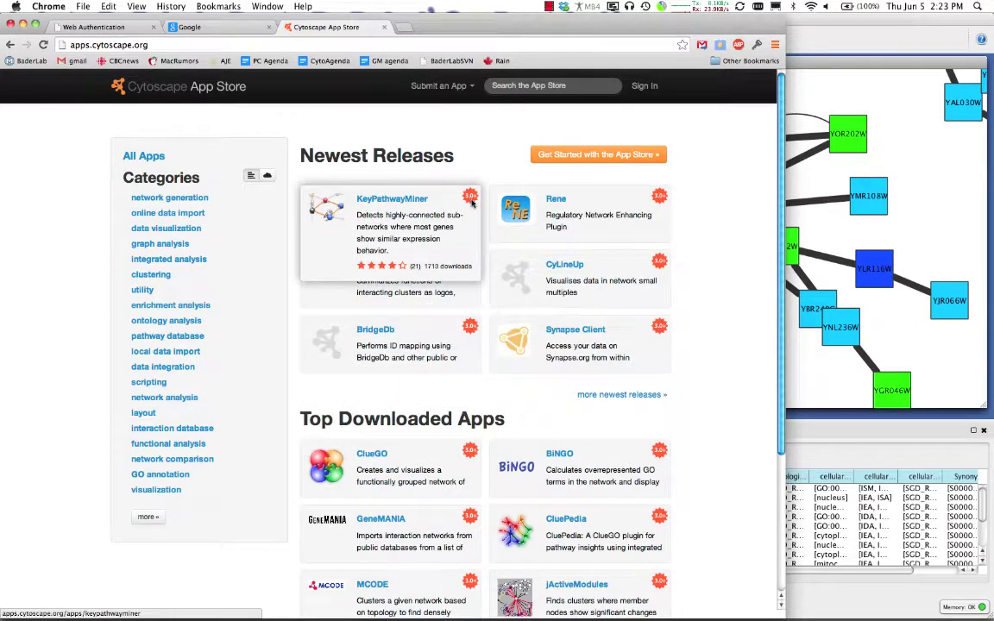
Step: Install the WordCloud app for Cytoscape 3 from its App Store page and return to Cytoscape
left_click(370, 274)
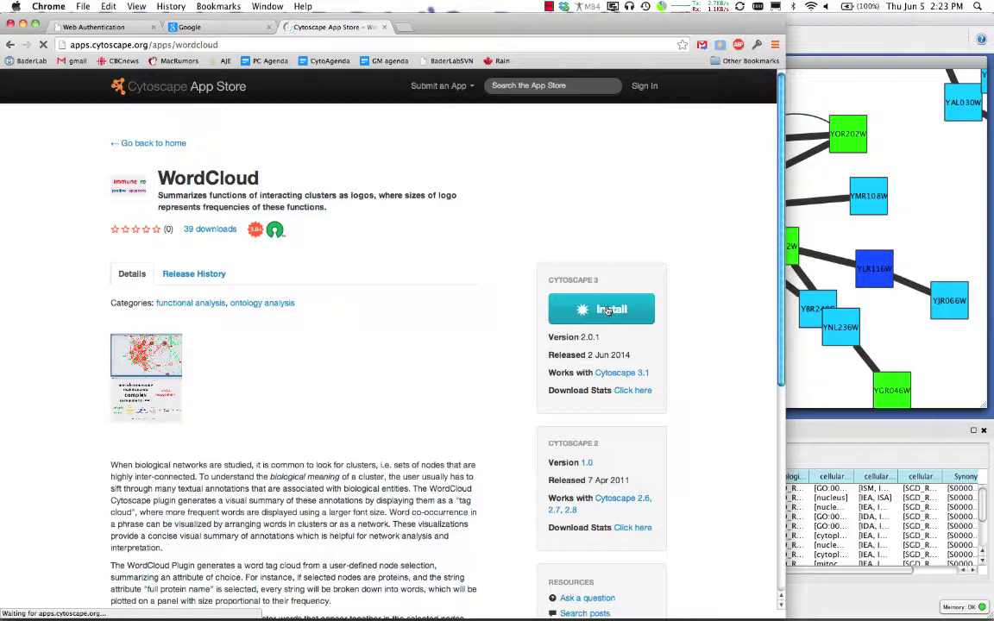
left_click(607, 311)
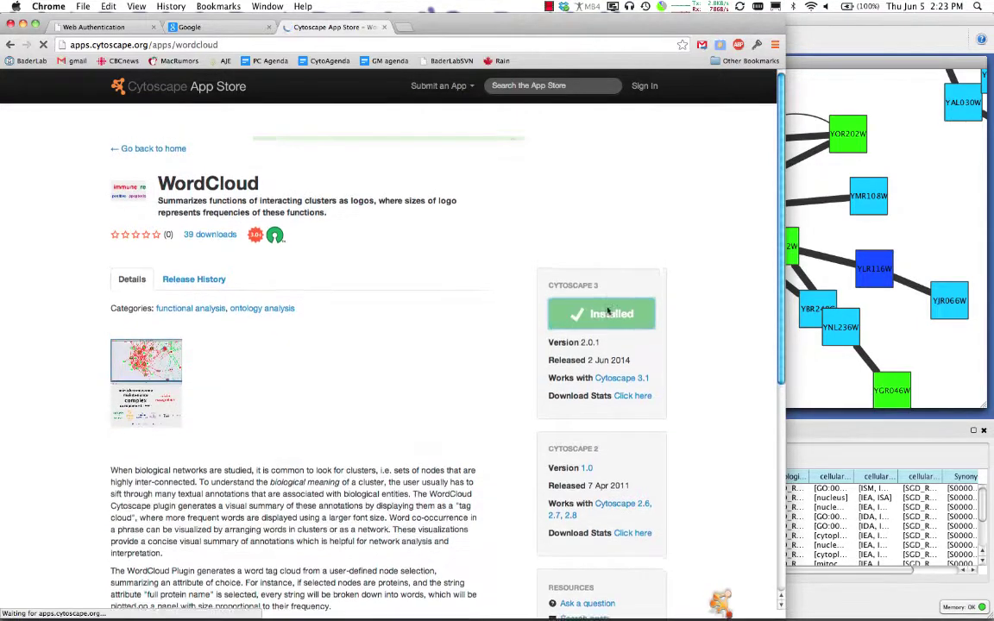
key("super+Tab")
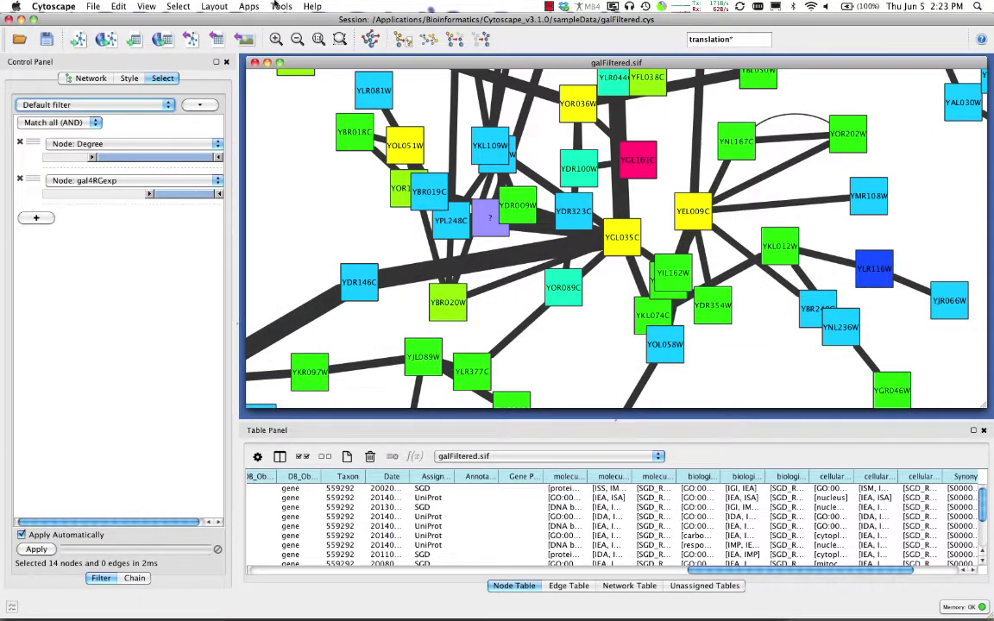
Step: Examine the commands added by the WordCloud app and glance back at its App Store page in Chrome
left_click(216, 7)
mouse_move(249, 6)
mouse_move(259, 39)
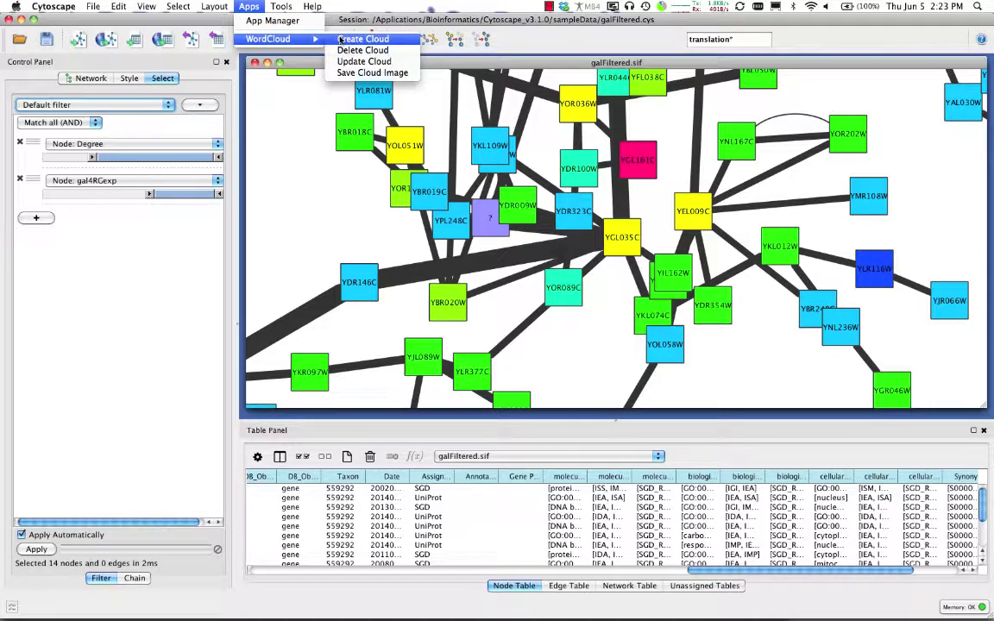
key("super+Tab")
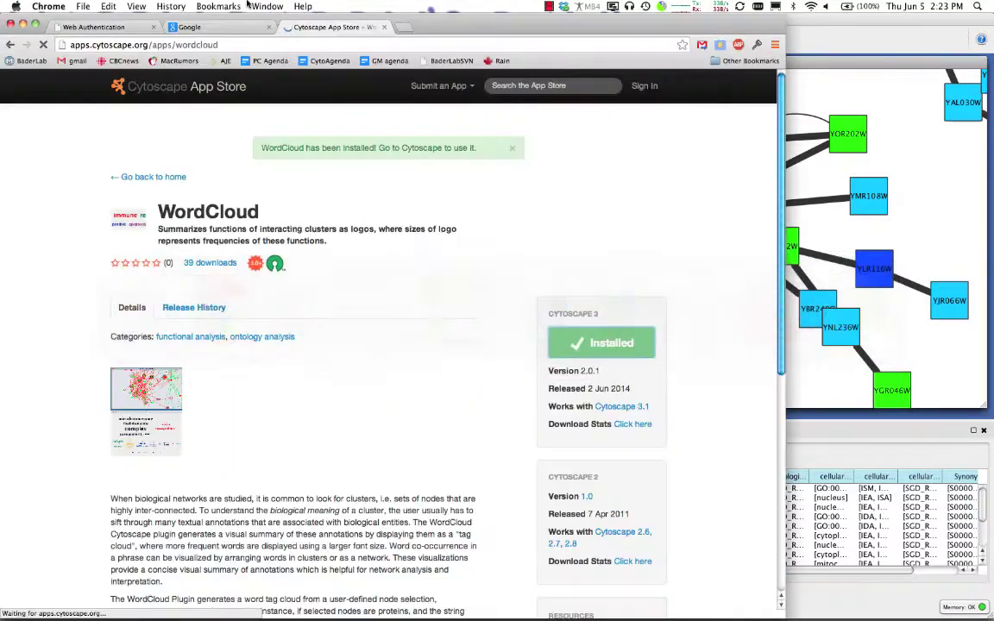
key("super+Tab")
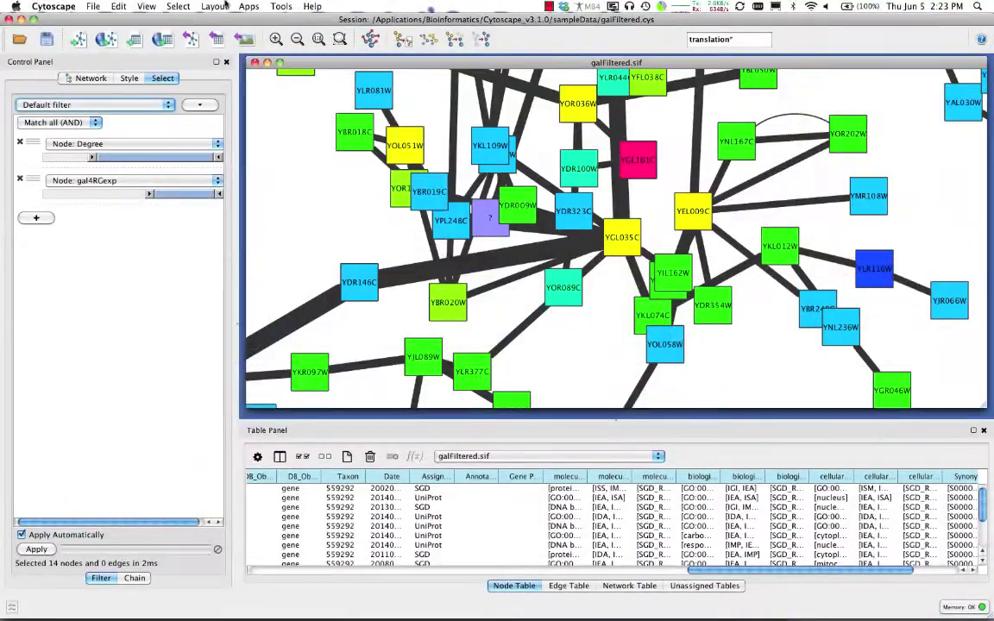
Step: Start a network import from file and load galFiltered.xls from the sampleData folder
left_click(53, 6)
mouse_move(96, 6)
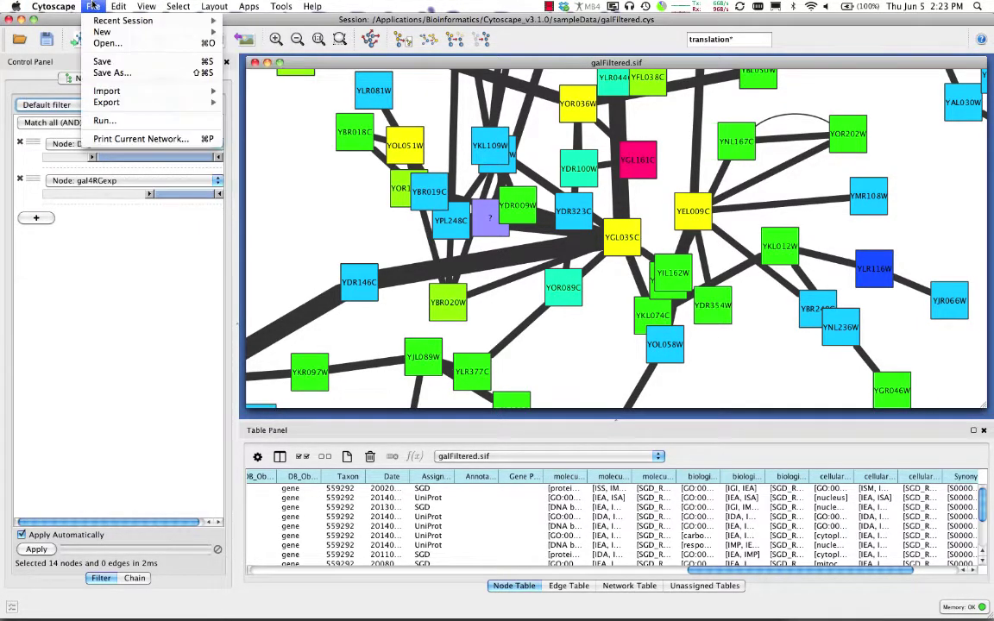
mouse_move(133, 95)
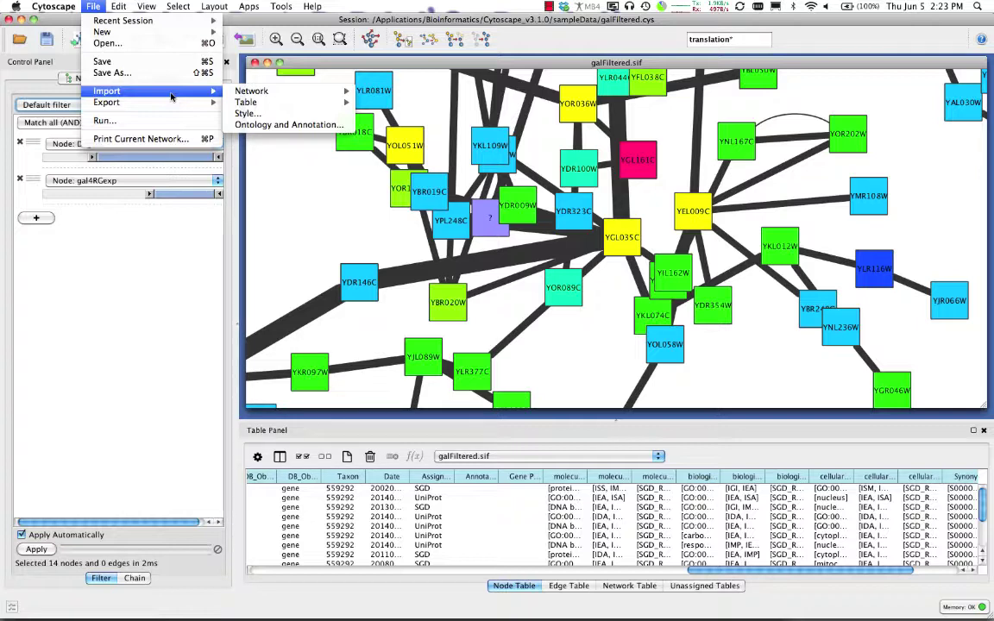
mouse_move(256, 93)
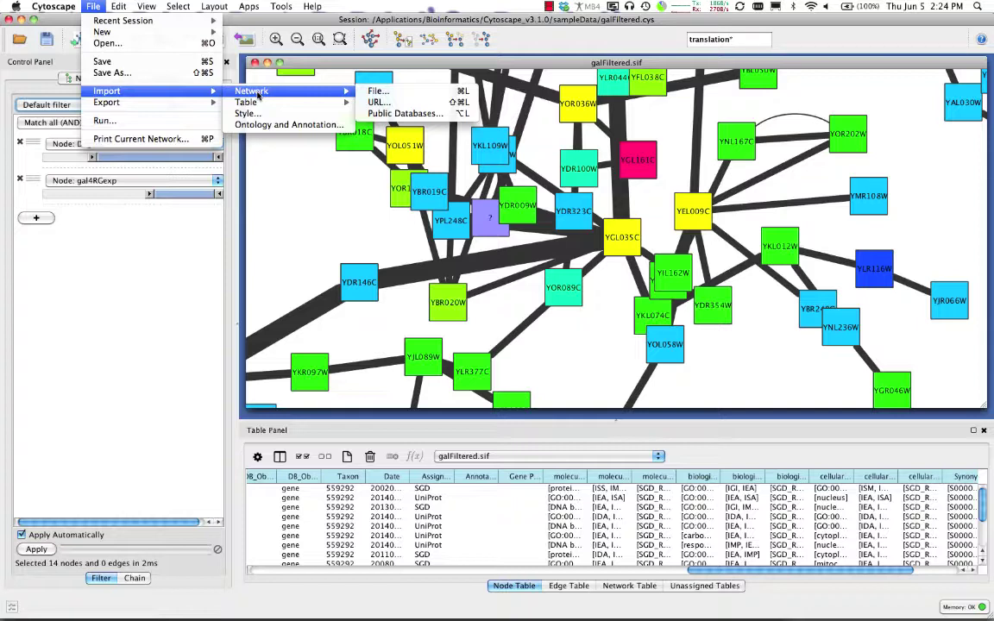
left_click(377, 92)
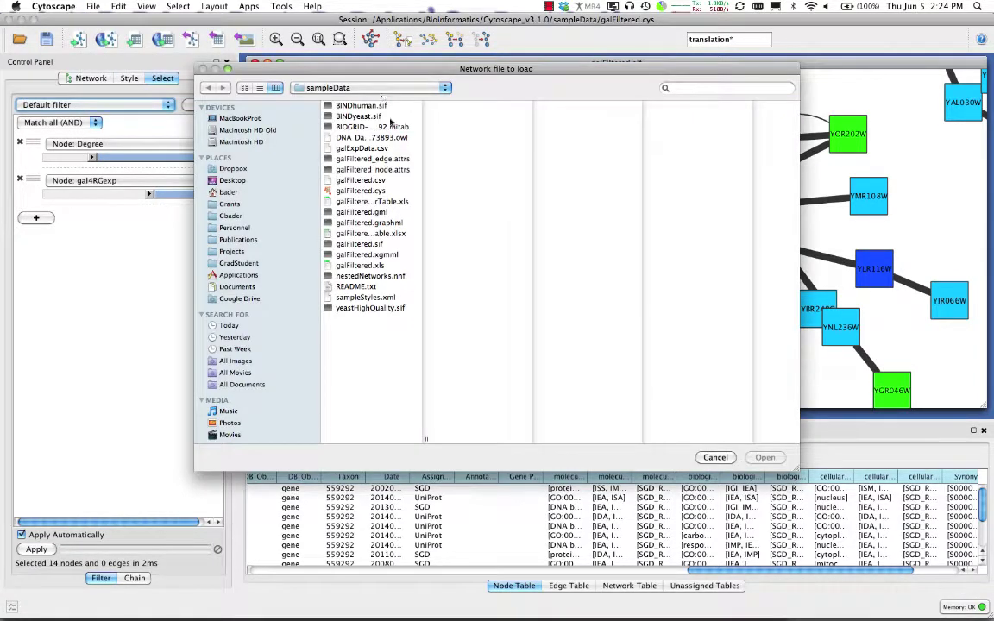
left_click_drag(425, 443, 493, 440)
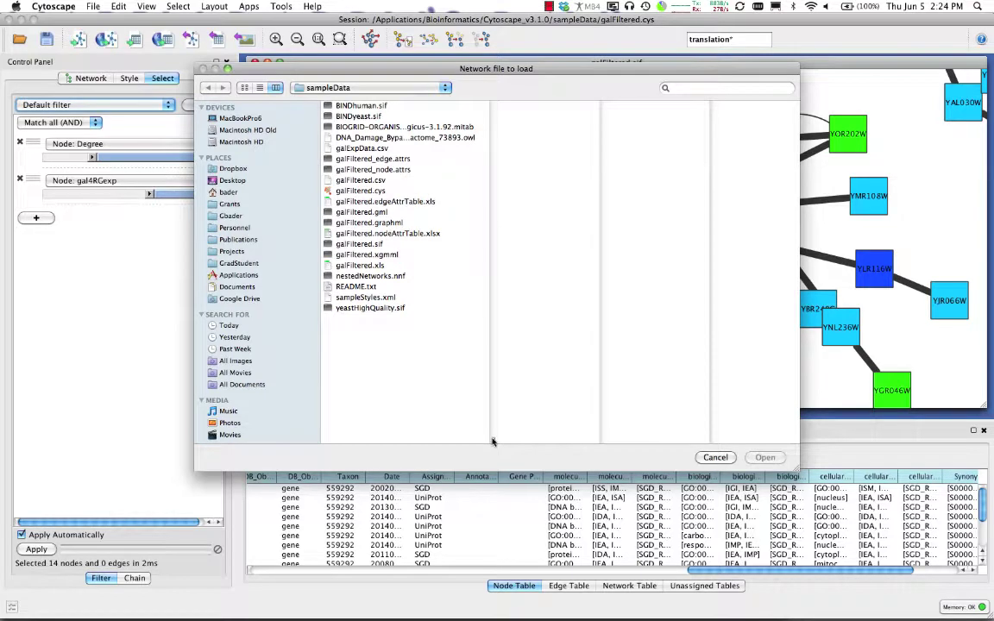
left_click(357, 267)
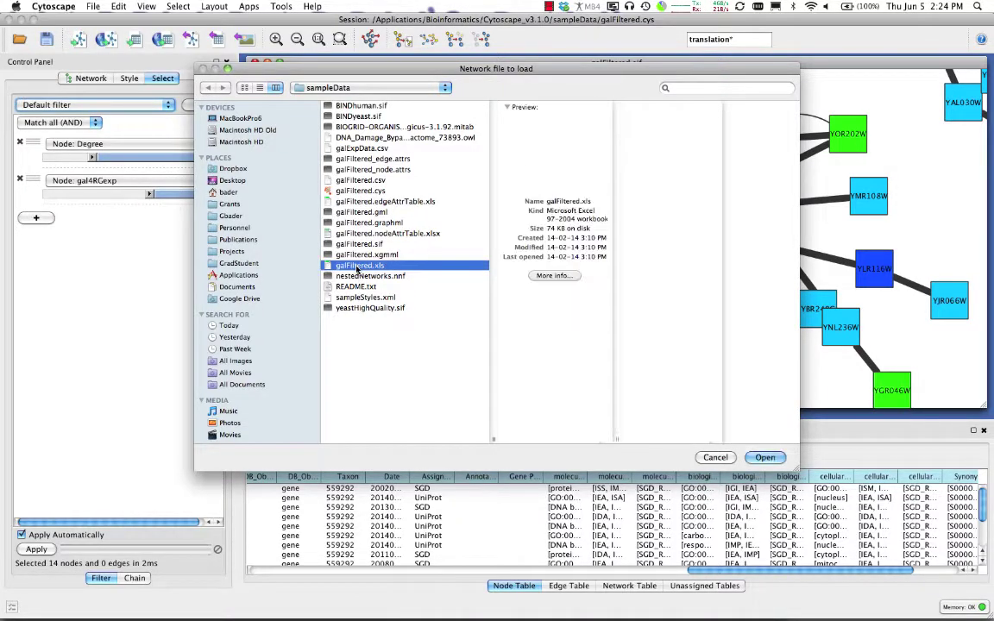
left_click(764, 458)
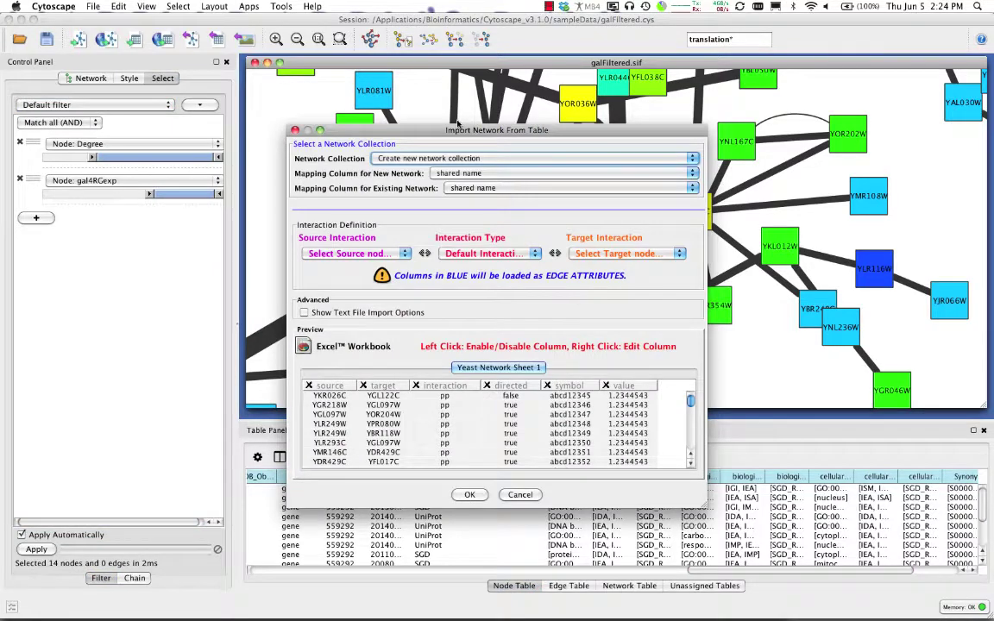
Step: Import the table as a new network collection with Column 1 as source, Column 2 as target and directed as an edge attribute
left_click_drag(458, 128, 262, 37)
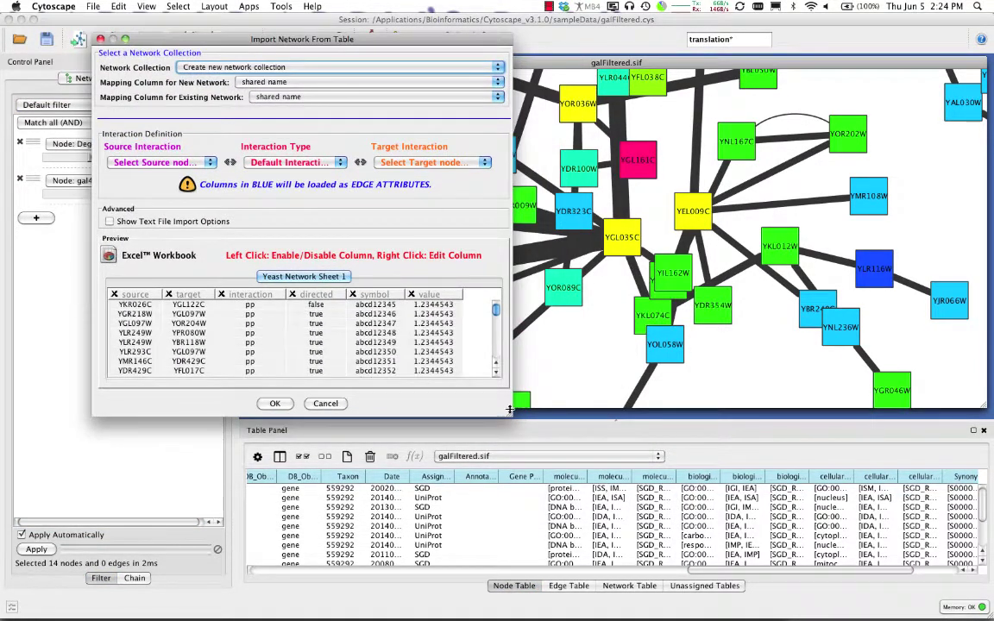
left_click_drag(510, 411, 776, 551)
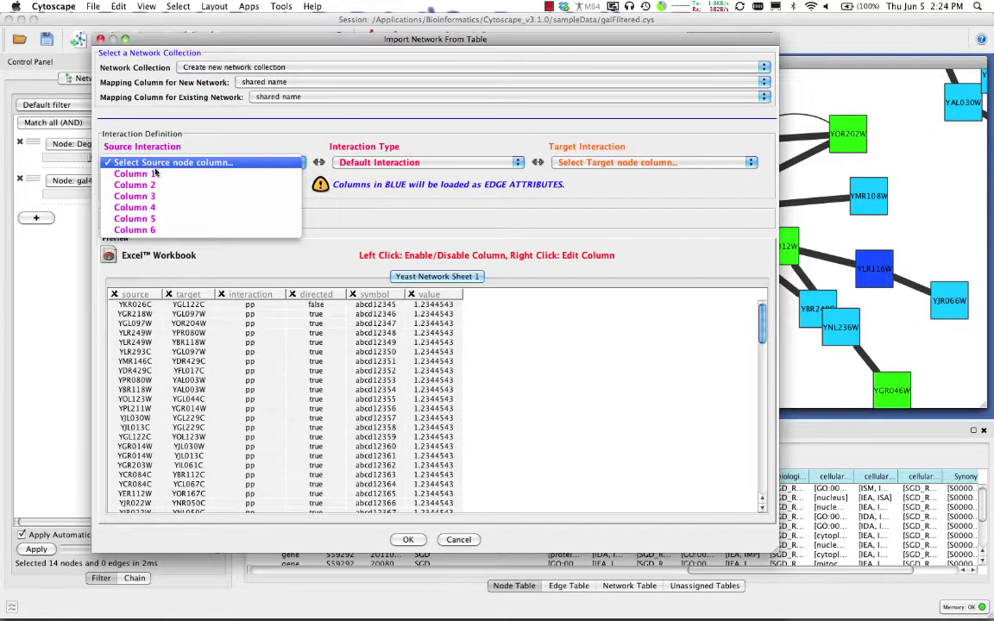
left_click(135, 173)
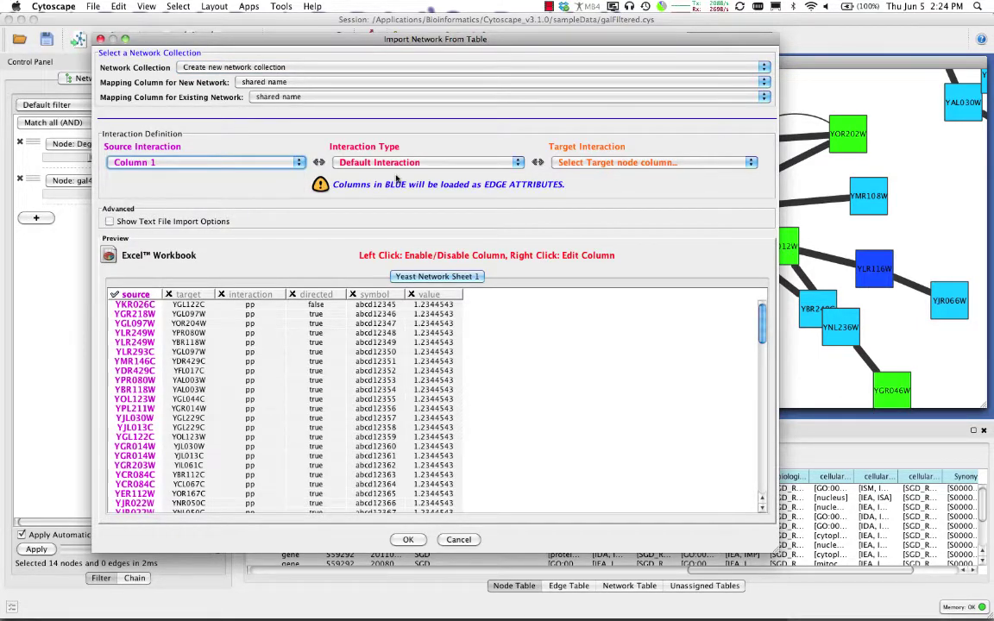
left_click(592, 163)
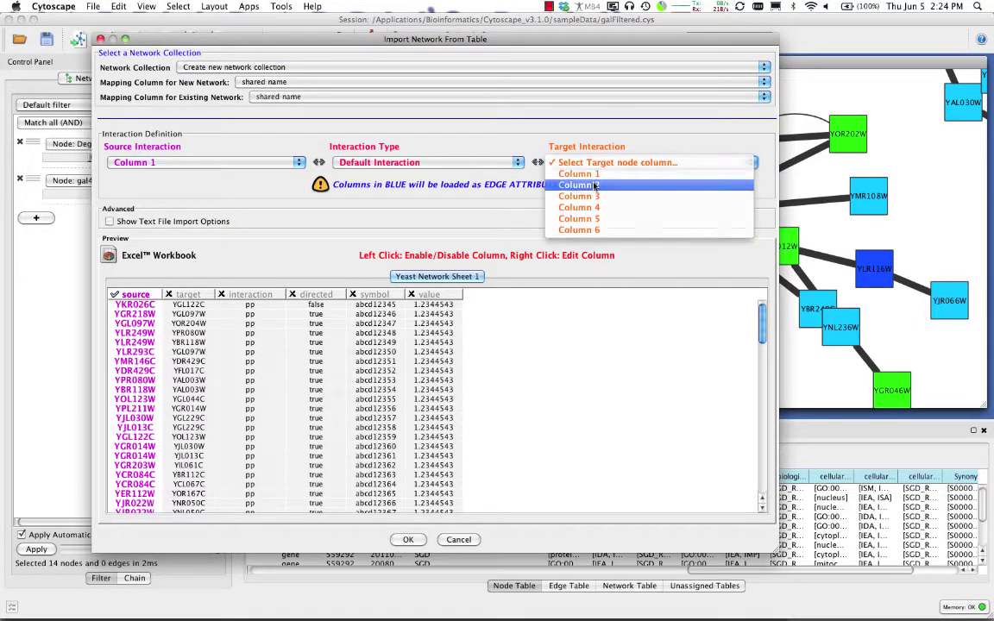
left_click(594, 184)
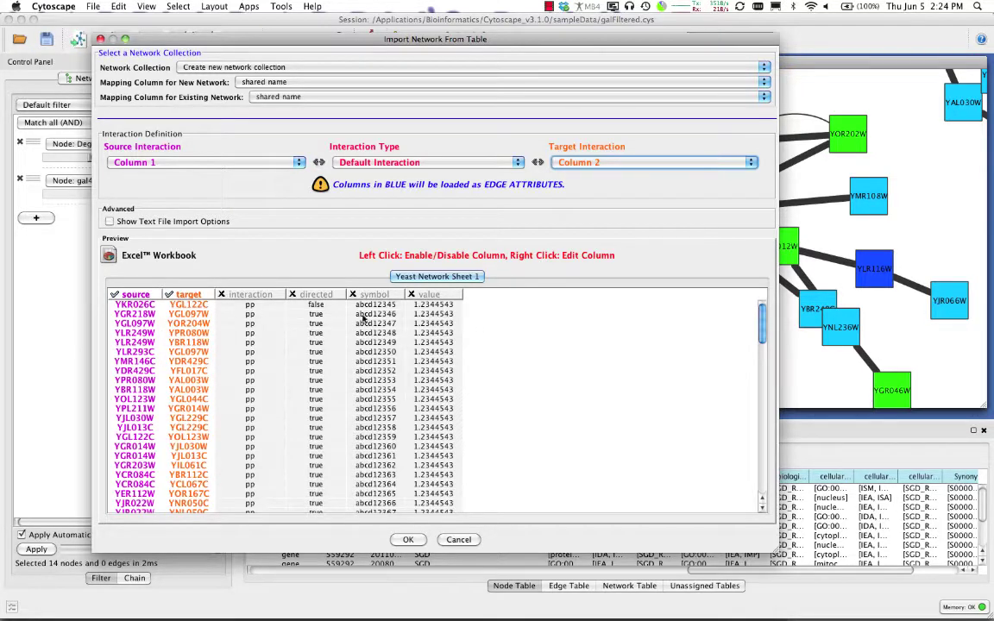
left_click(315, 296)
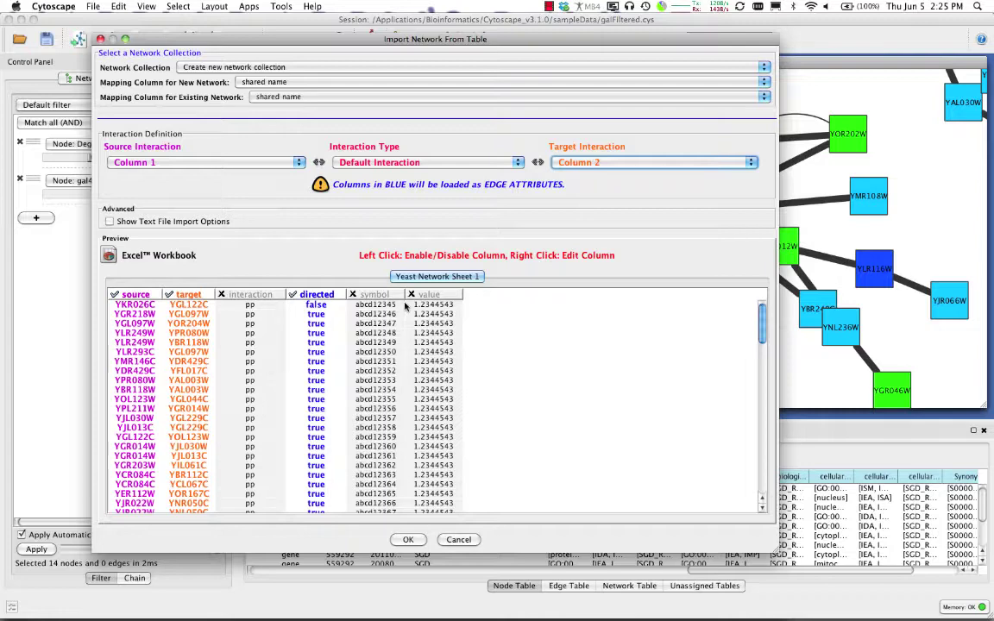
left_click(409, 540)
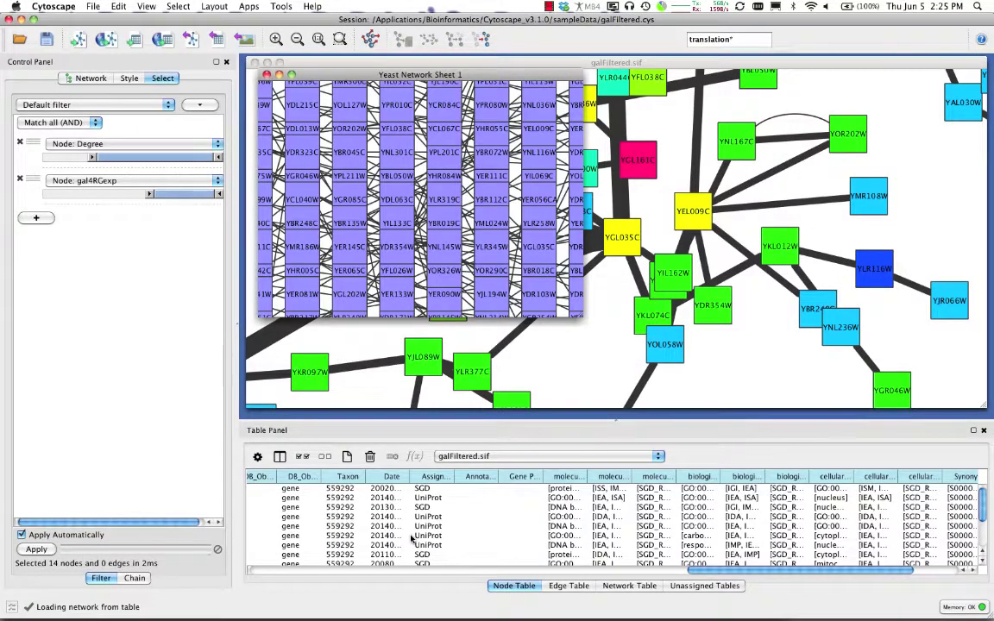
Step: Maximize the Yeast Network Sheet 1 window, apply the preferred layout to the network and inspect the arrangement
left_click(291, 74)
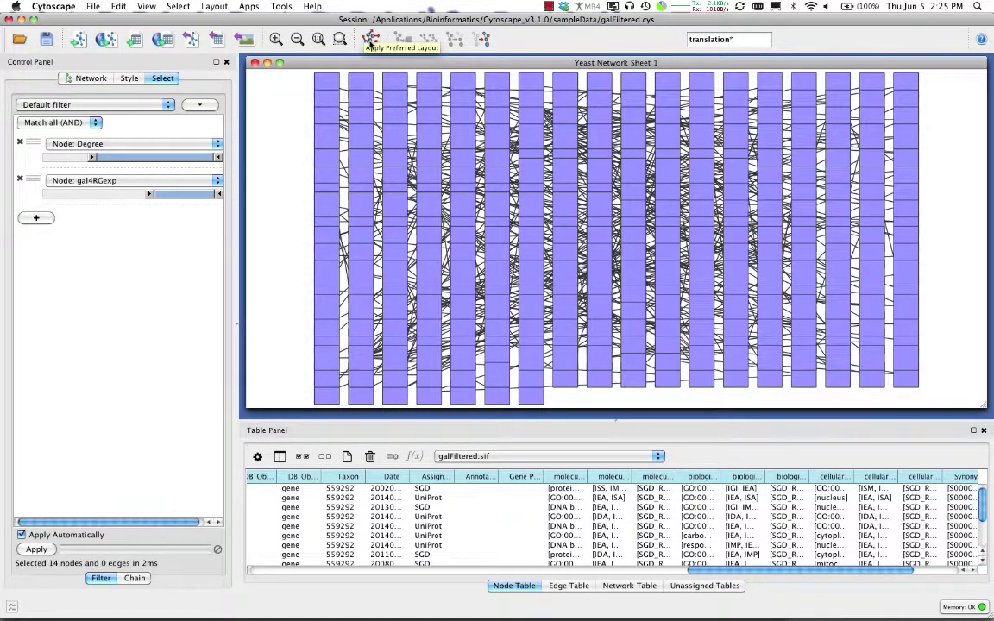
left_click(370, 39)
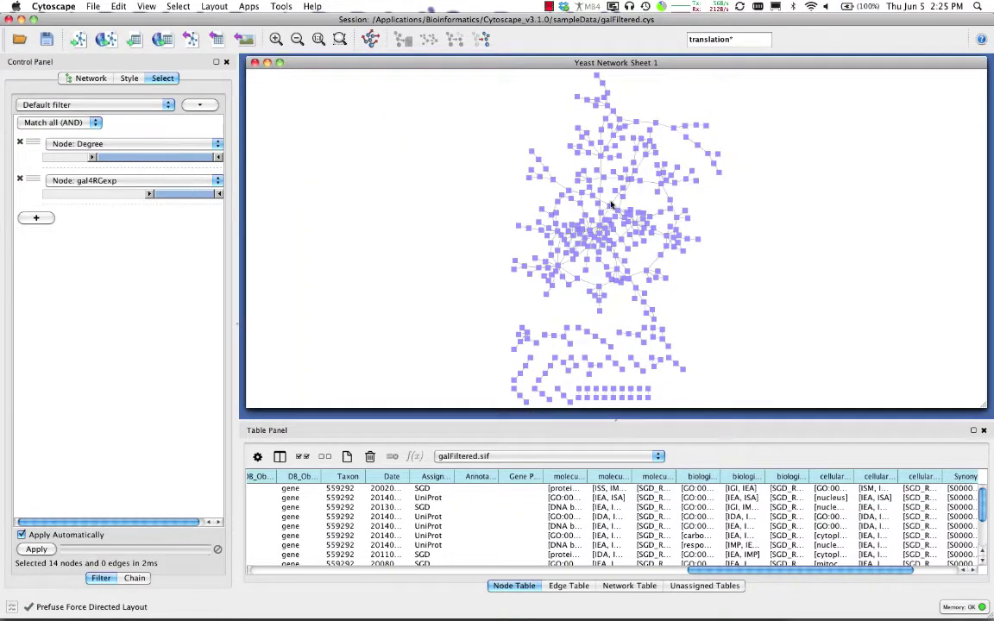
scroll(611, 204, "up", 5)
scroll(611, 205, "up", 2)
scroll(611, 205, "down", 4)
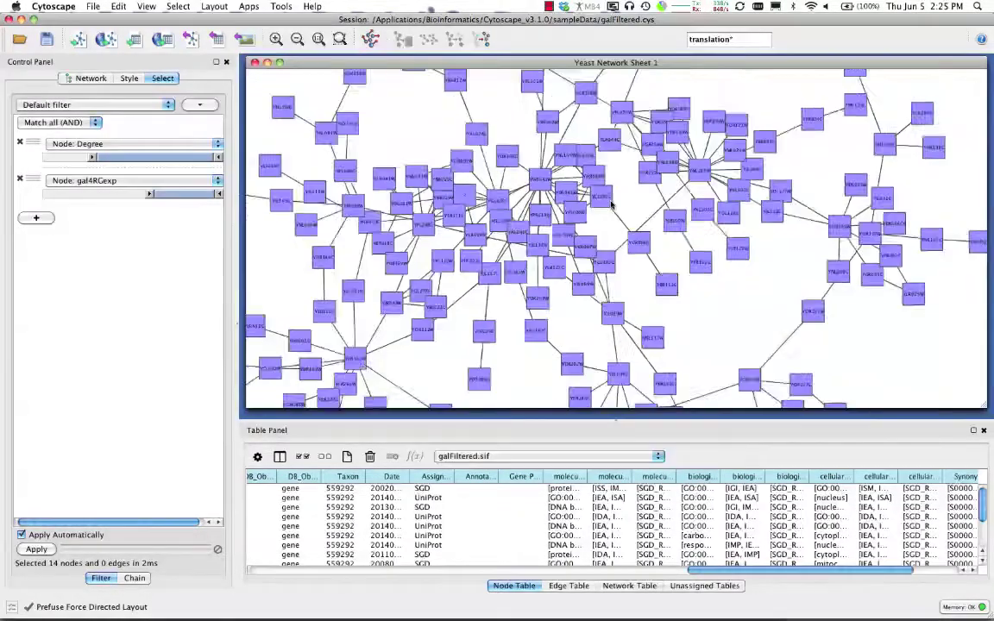
scroll(611, 204, "down", 5)
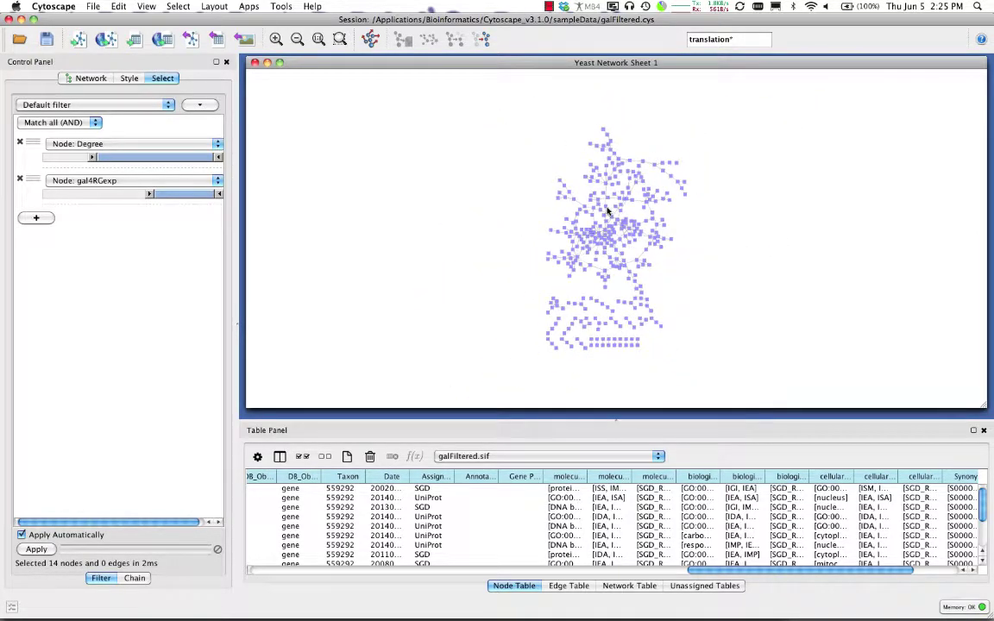
scroll(607, 210, "up", 5)
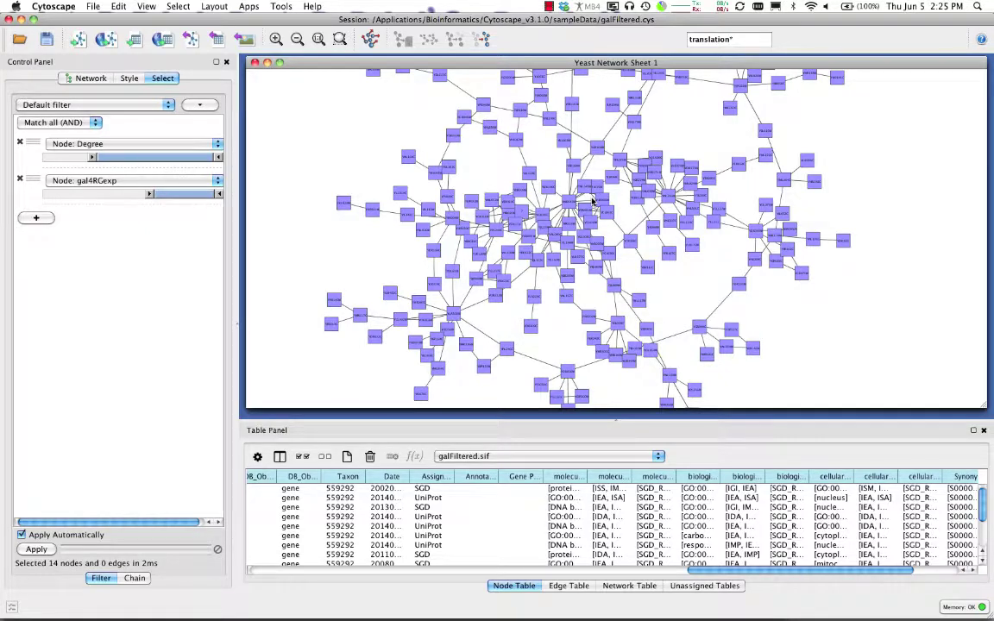
Step: Show the graphics details of Yeast Network Sheet 1 and inspect the node rendering at different zoom levels
left_click(203, 6)
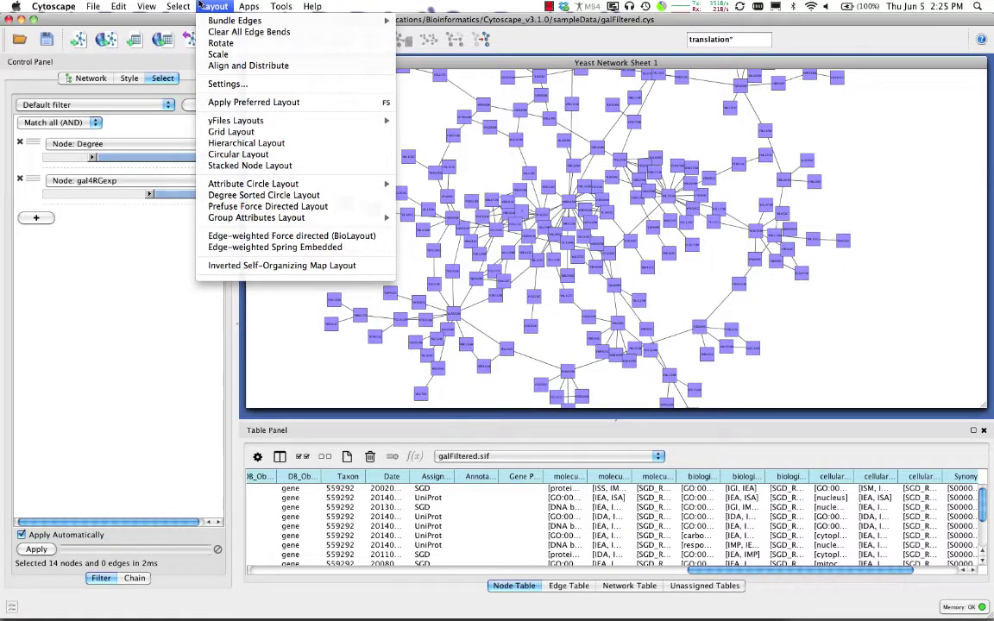
mouse_move(157, 5)
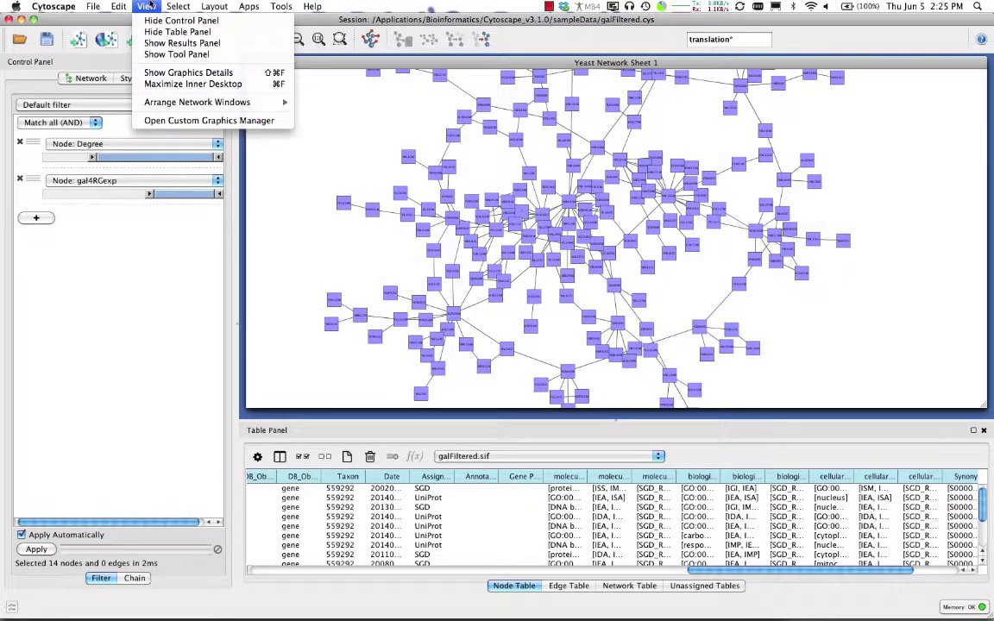
left_click(157, 73)
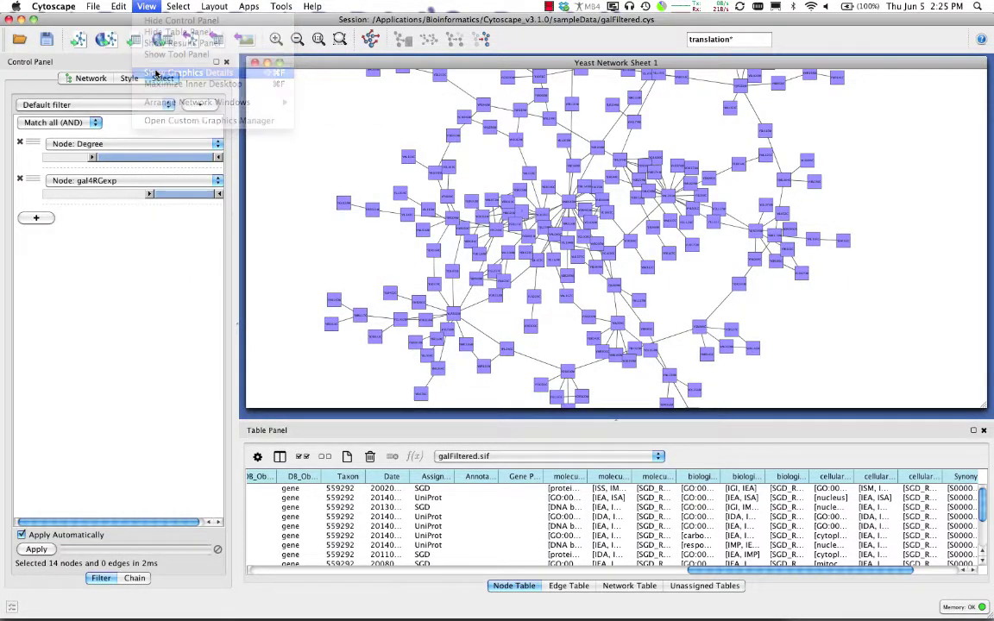
scroll(405, 212, "up", 10)
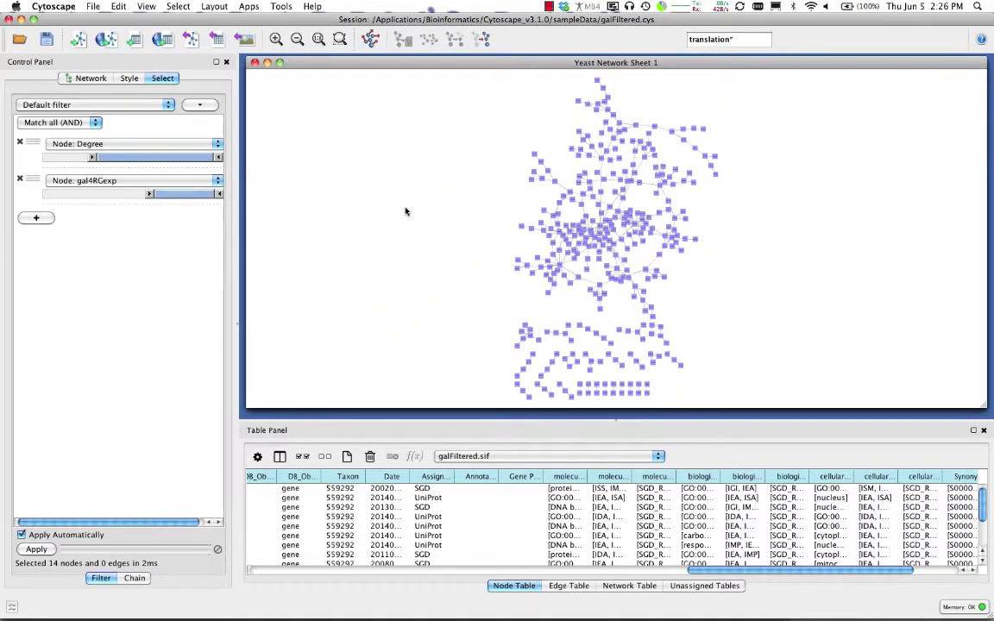
scroll(405, 211, "up", 3)
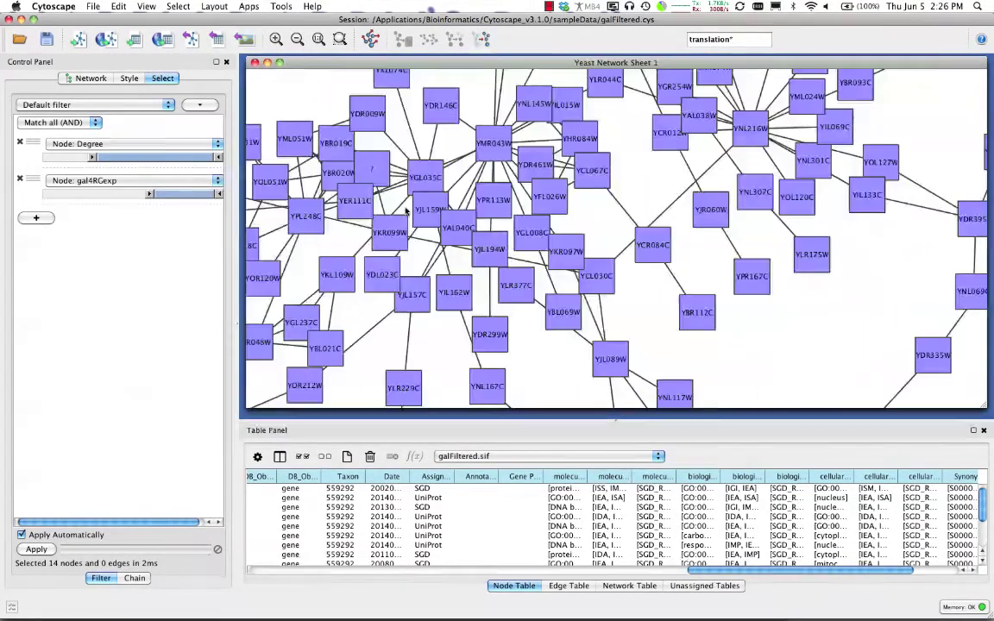
scroll(406, 212, "down", 8)
scroll(406, 212, "up", 3)
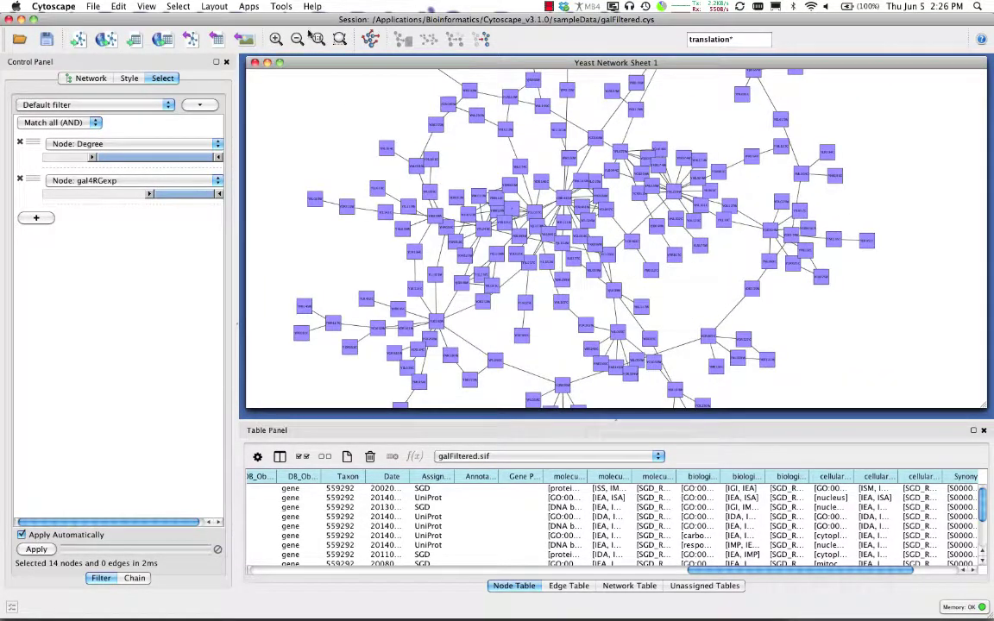
left_click(142, 5)
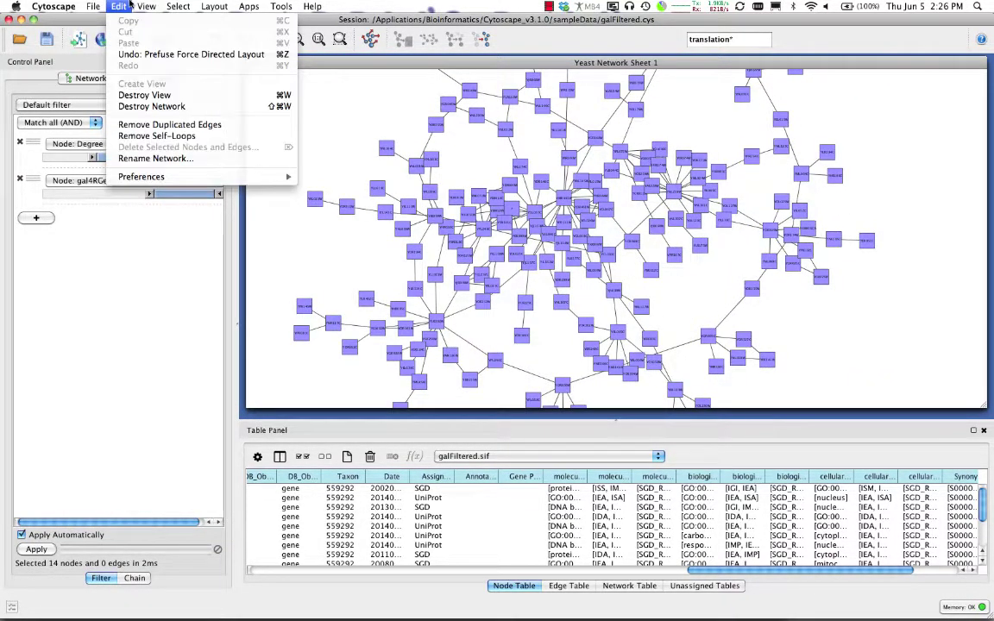
mouse_move(90, 5)
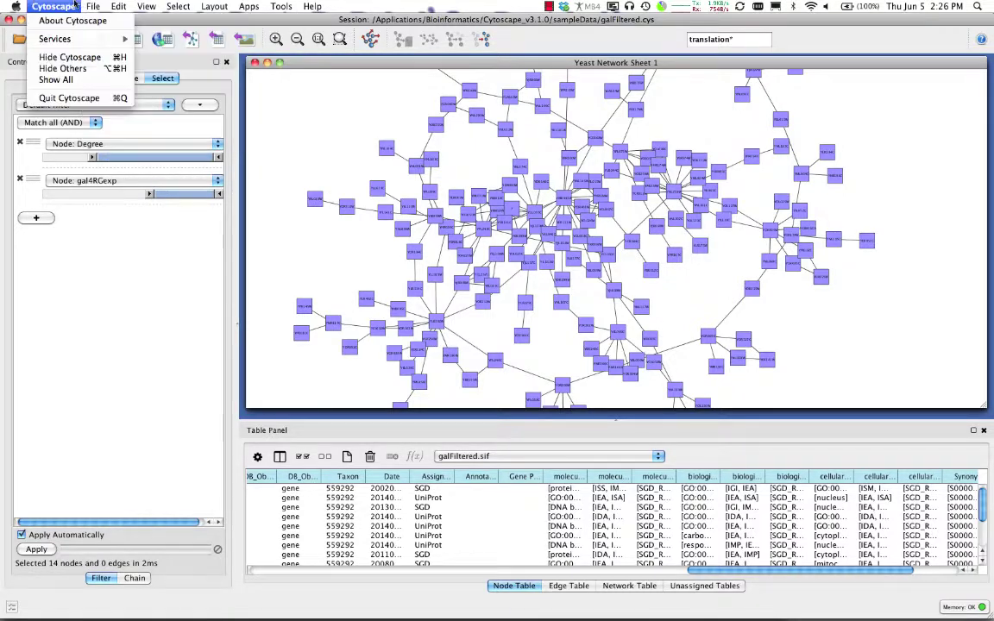
left_click(102, 6)
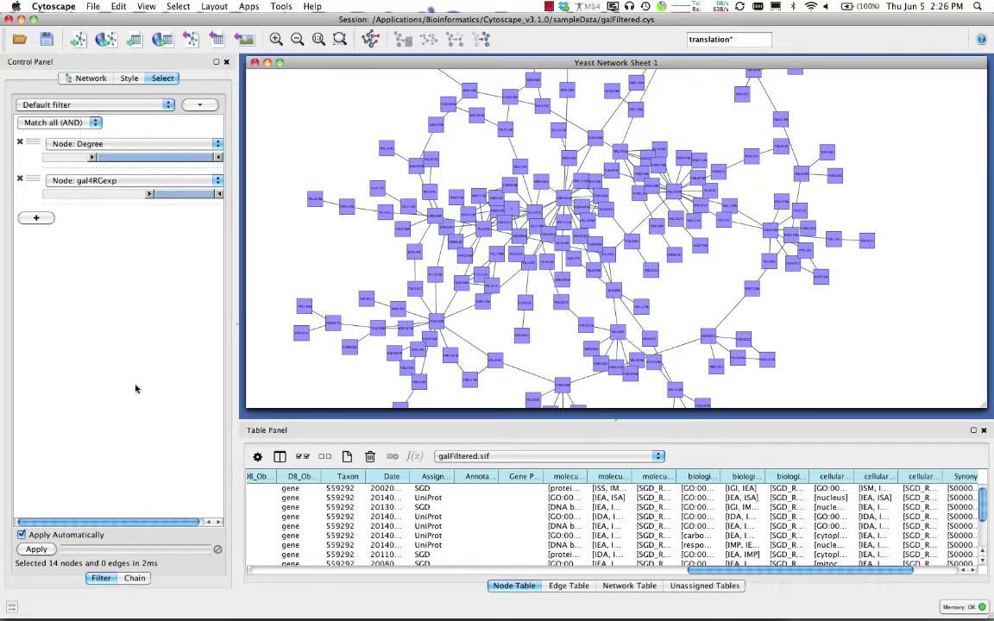
Step: Show the network list, look at the commands available for galFiltered.sif(1), and make galFiltered.sif the current network
left_click(82, 77)
left_click(59, 125)
right_click(55, 127)
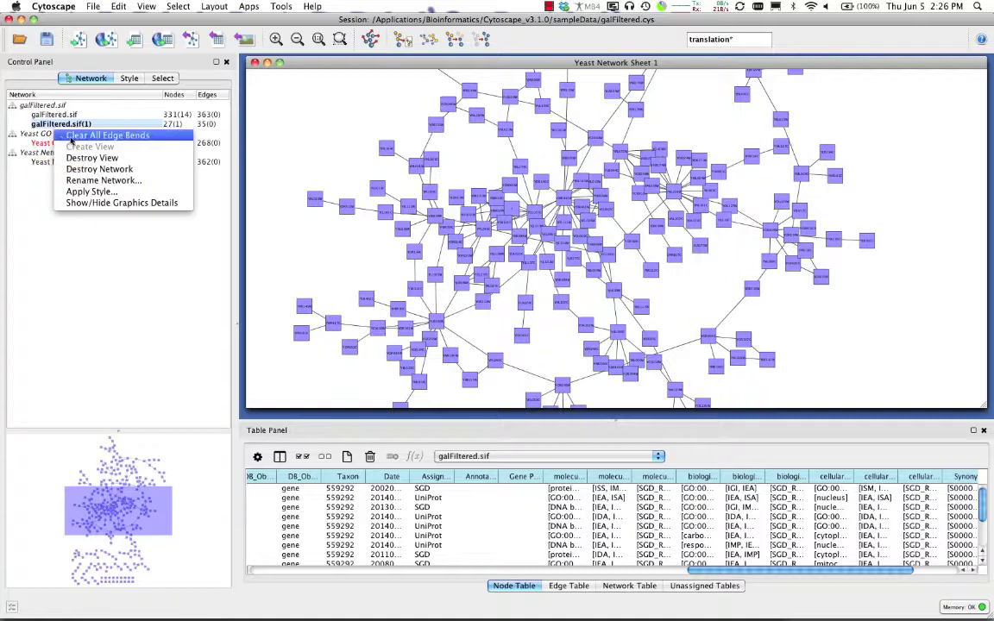
left_click(43, 110)
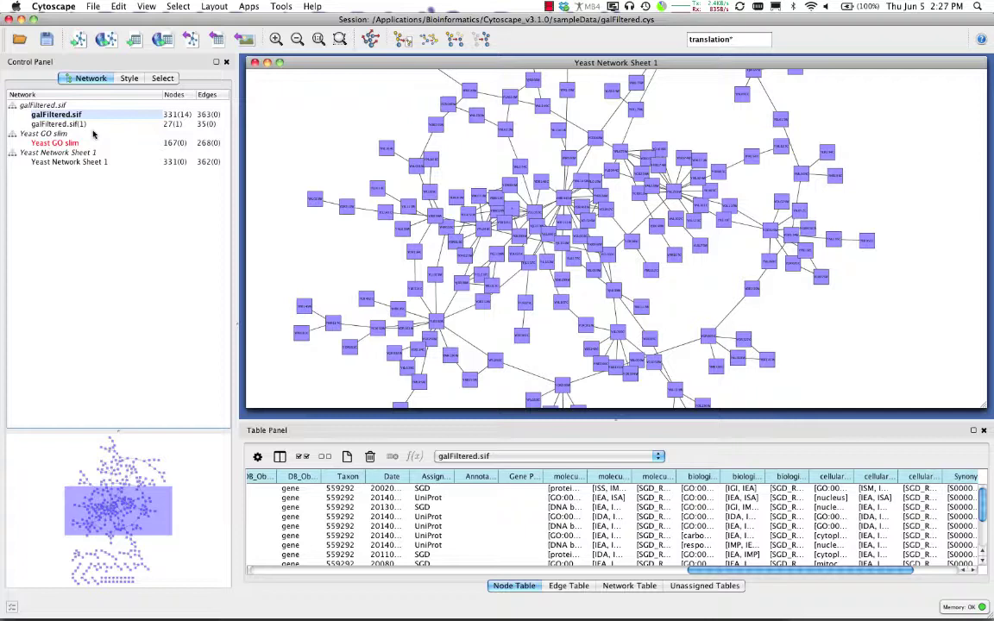
Step: Select a block of nodes in the upper-left part of the Yeast Network Sheet 1 view and clear the selection
left_click(93, 6)
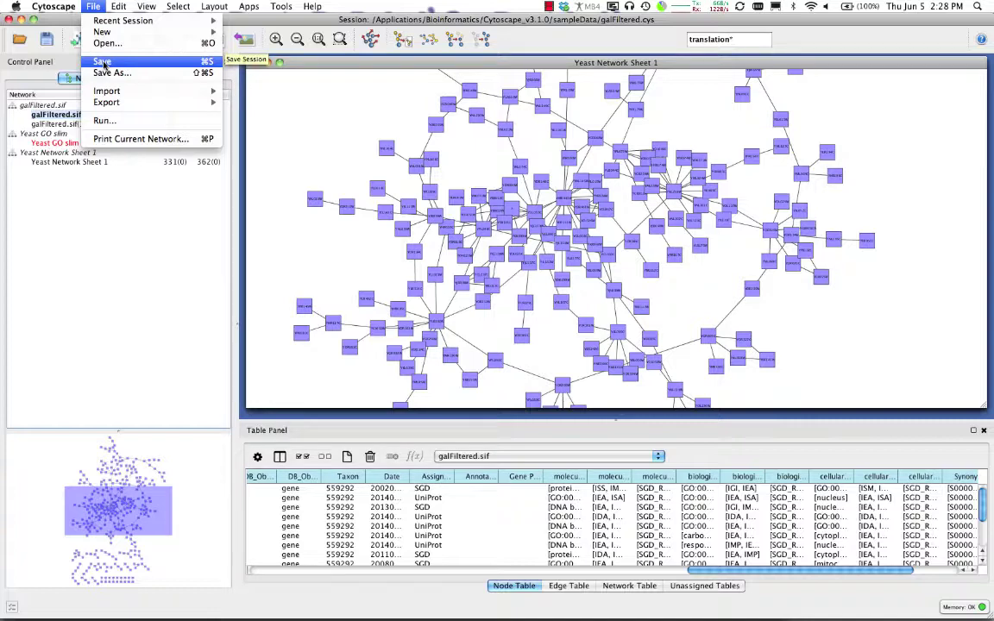
left_click_drag(304, 91, 528, 215)
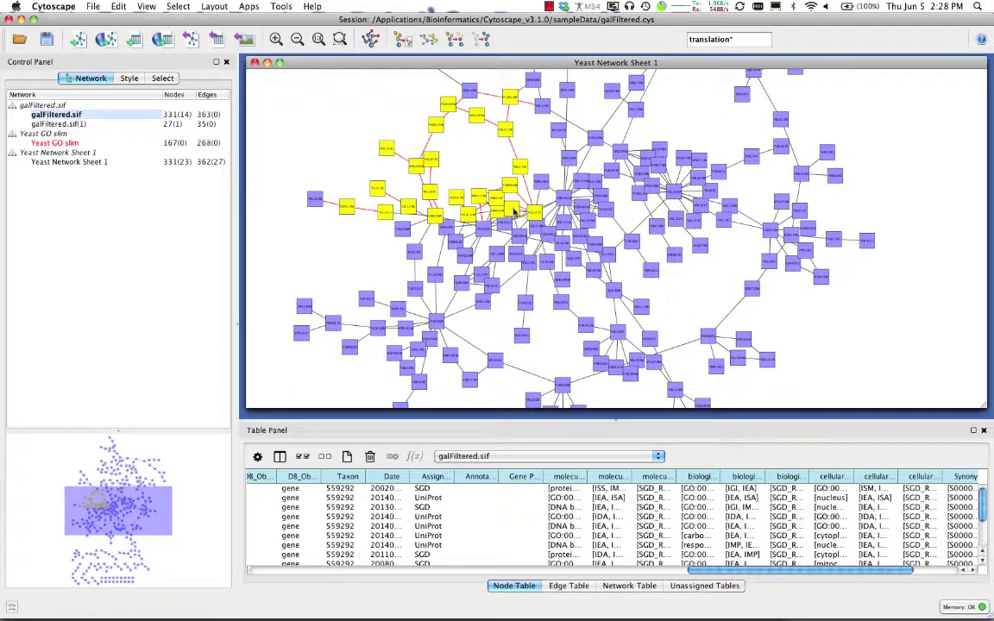
left_click(367, 111)
left_click(248, 6)
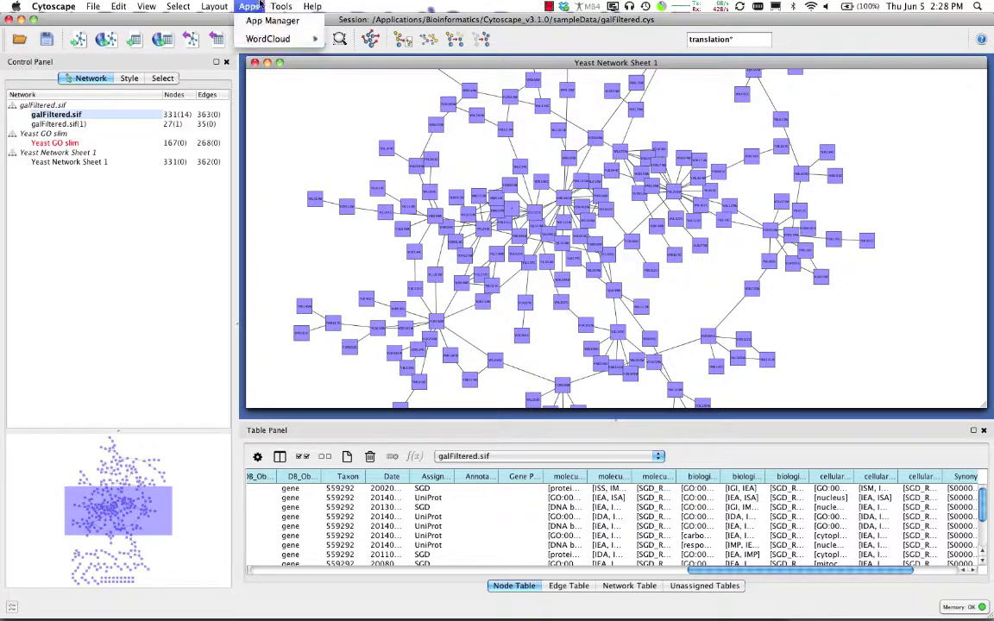
mouse_move(291, 23)
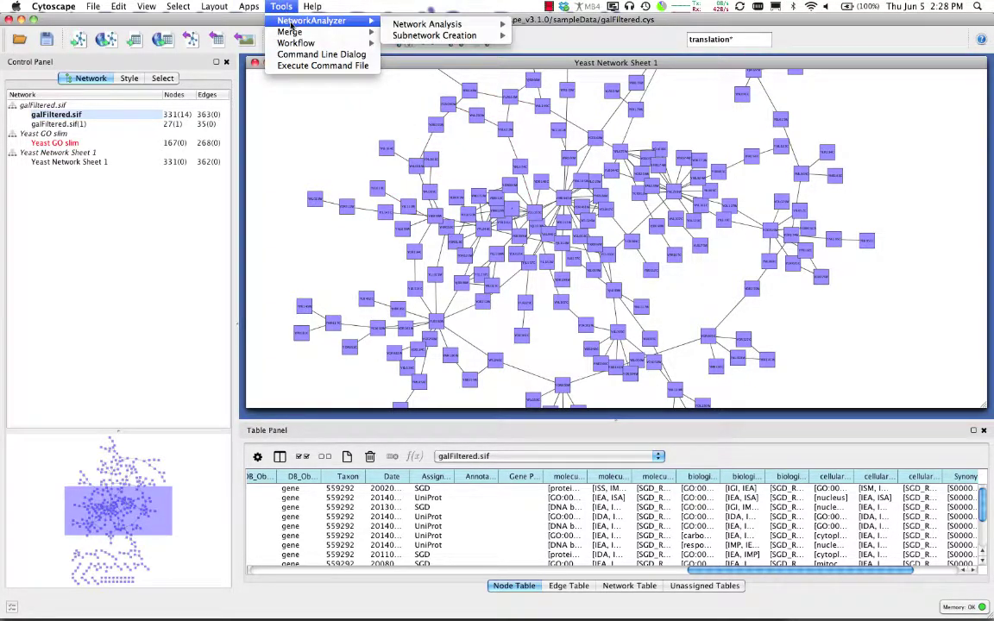
mouse_move(292, 45)
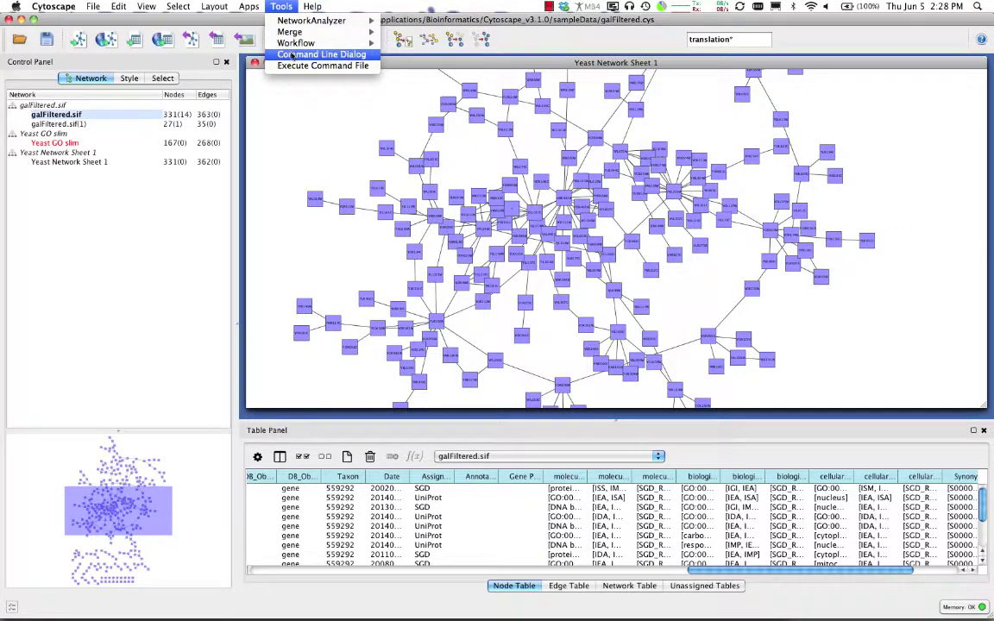
Step: Analyze the galFiltered.sif network with NetworkAnalyzer, treating it as undirected, and move the floating results window over the network view
mouse_move(427, 24)
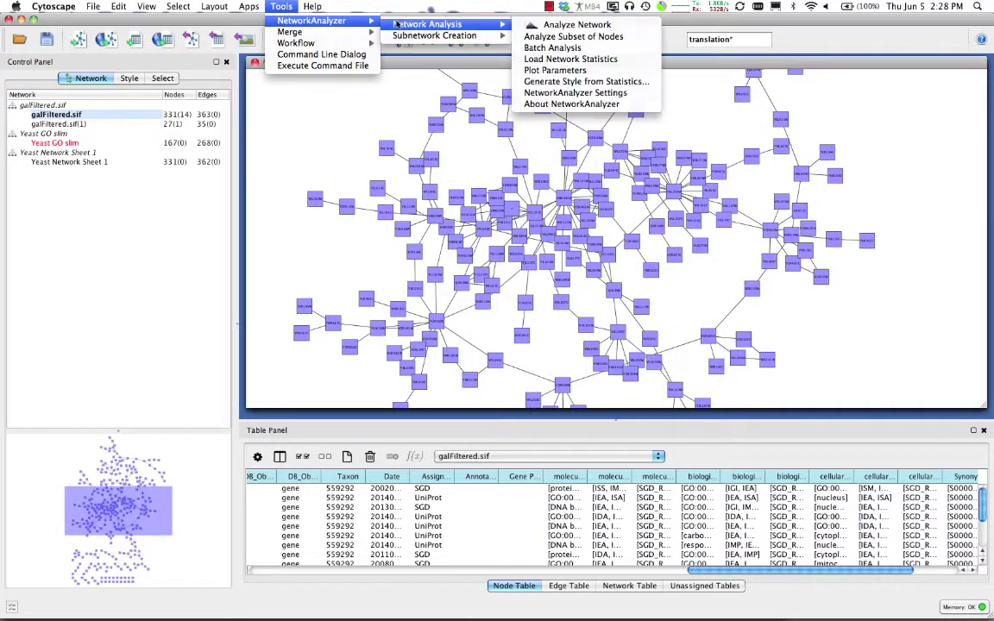
left_click(558, 26)
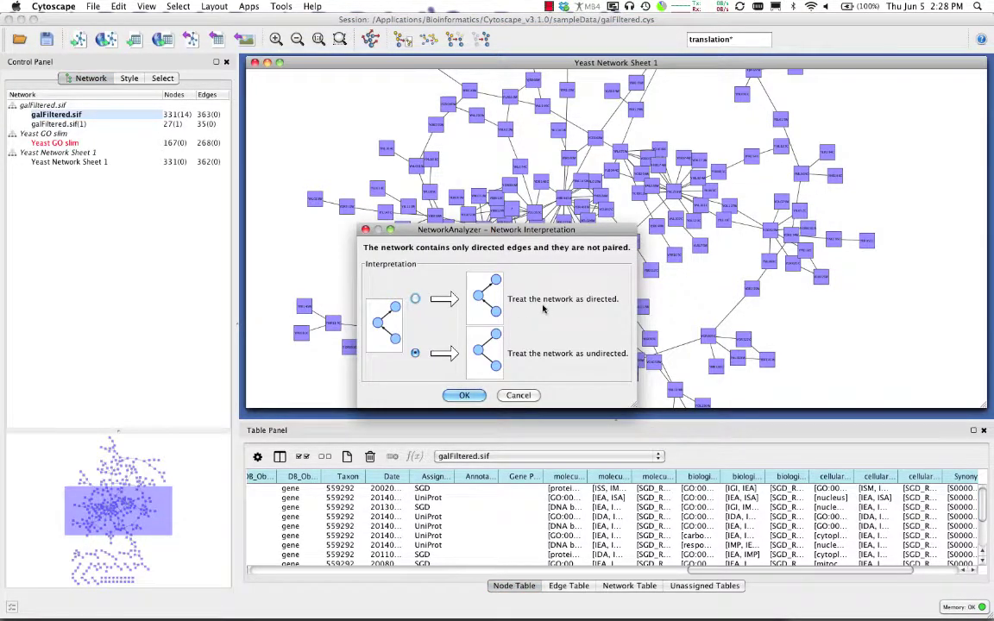
left_click(464, 396)
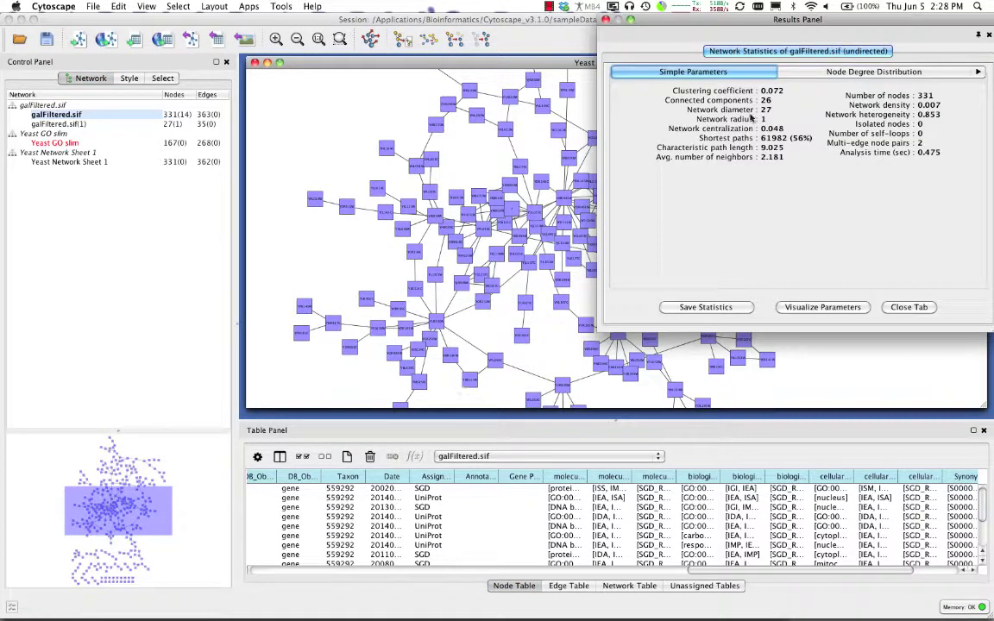
left_click_drag(692, 20, 487, 20)
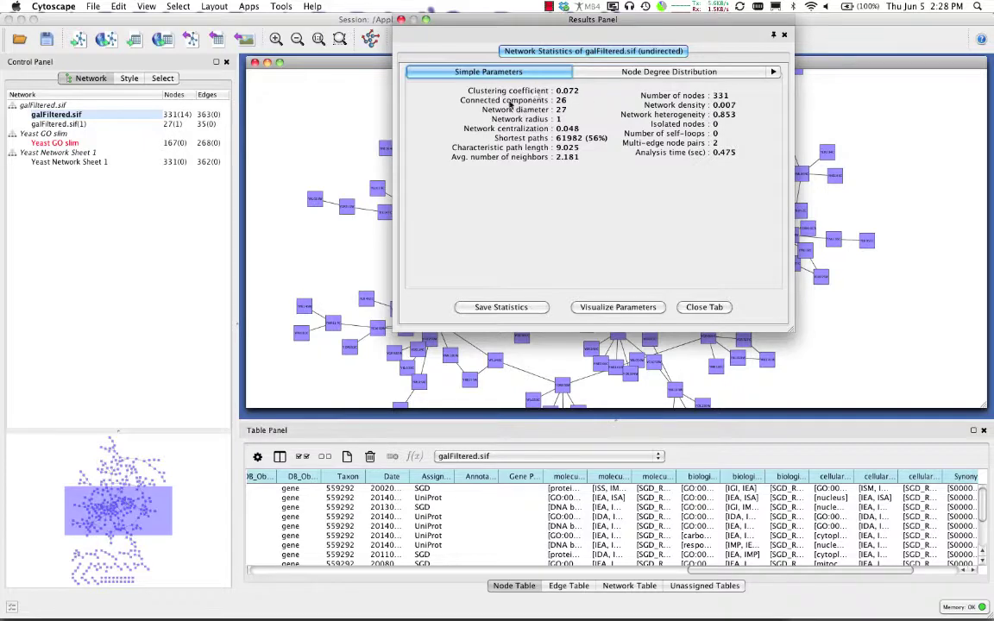
Step: Review the network statistics charts one after another, from Node Degree Distribution through to Stress Centrality Distribution
left_click(643, 74)
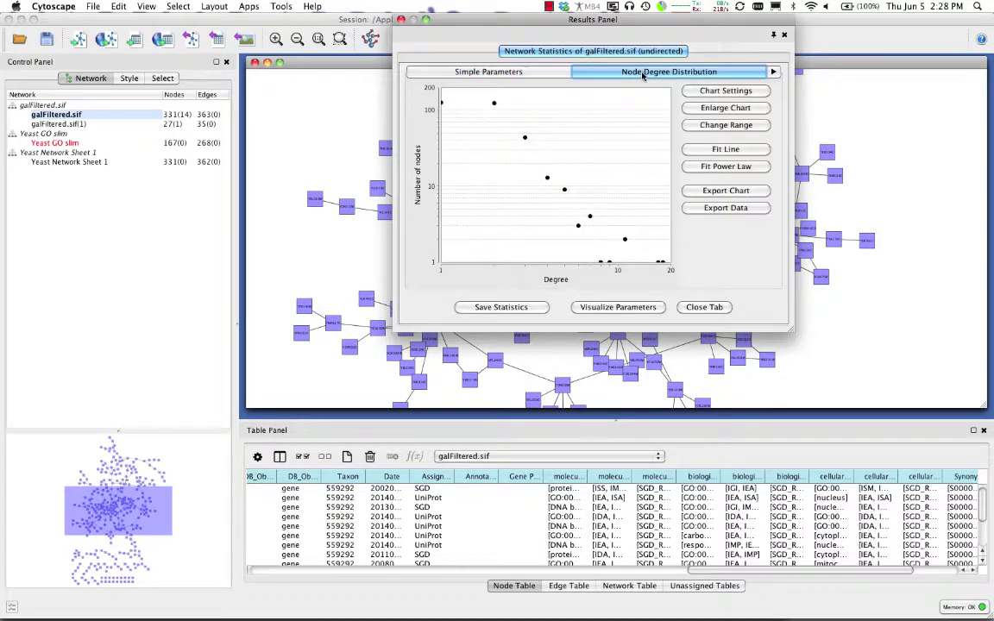
left_click(775, 72)
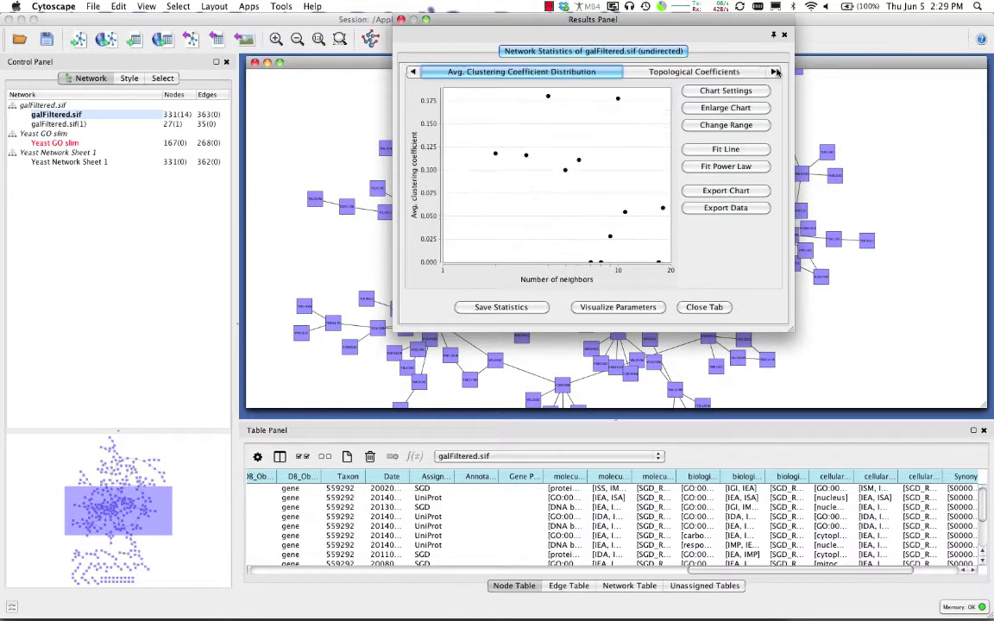
left_click(775, 72)
left_click(775, 71)
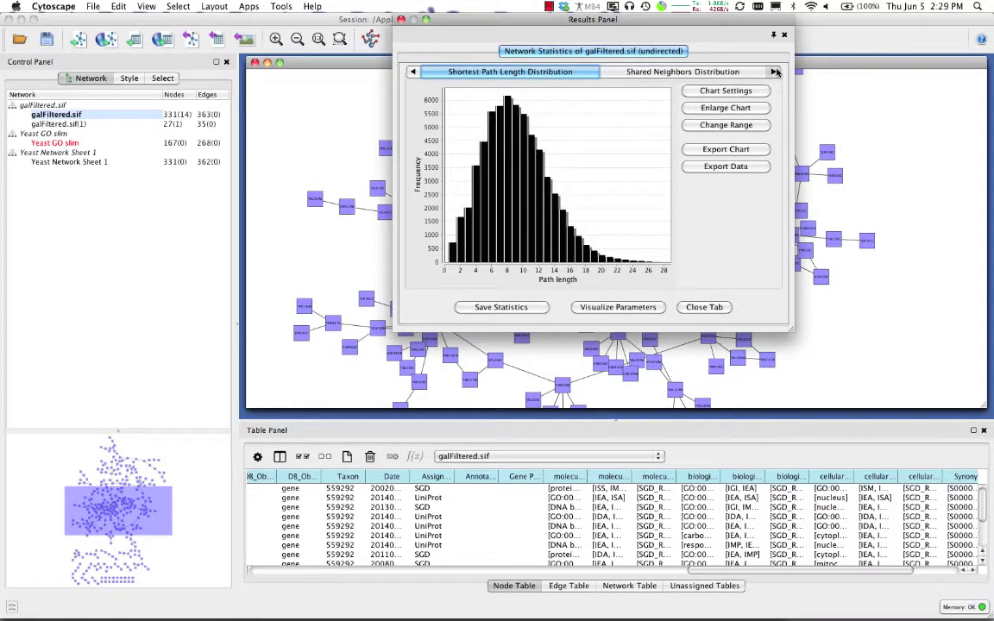
left_click(775, 71)
left_click(775, 72)
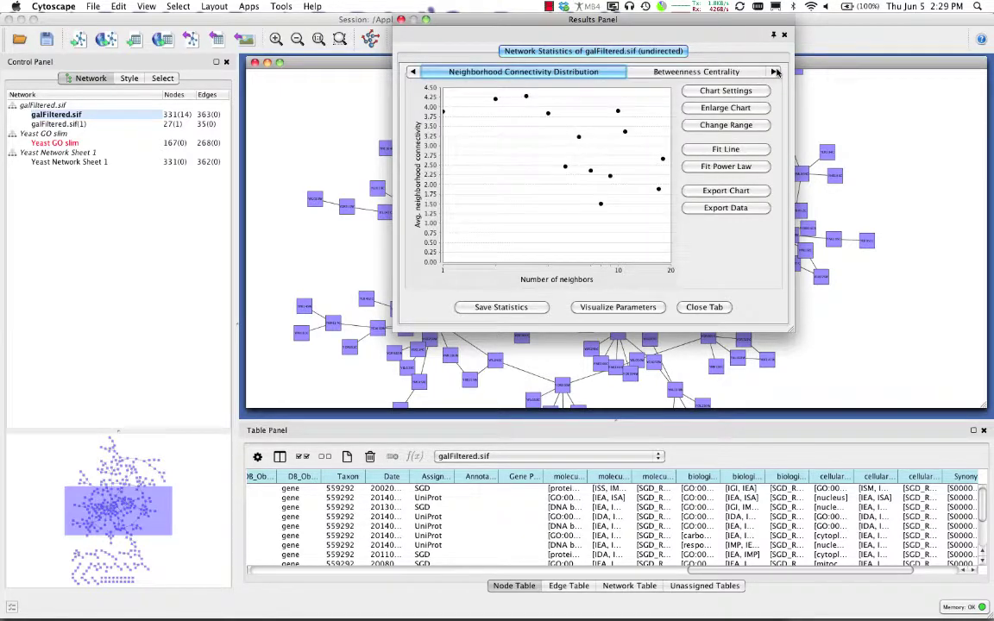
left_click(776, 72)
left_click(775, 71)
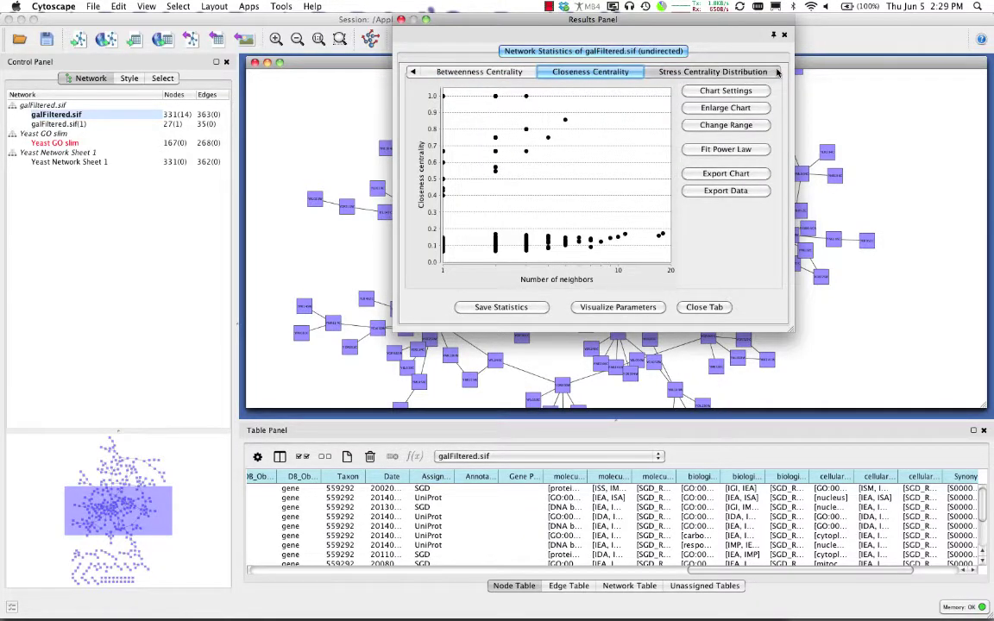
left_click(776, 72)
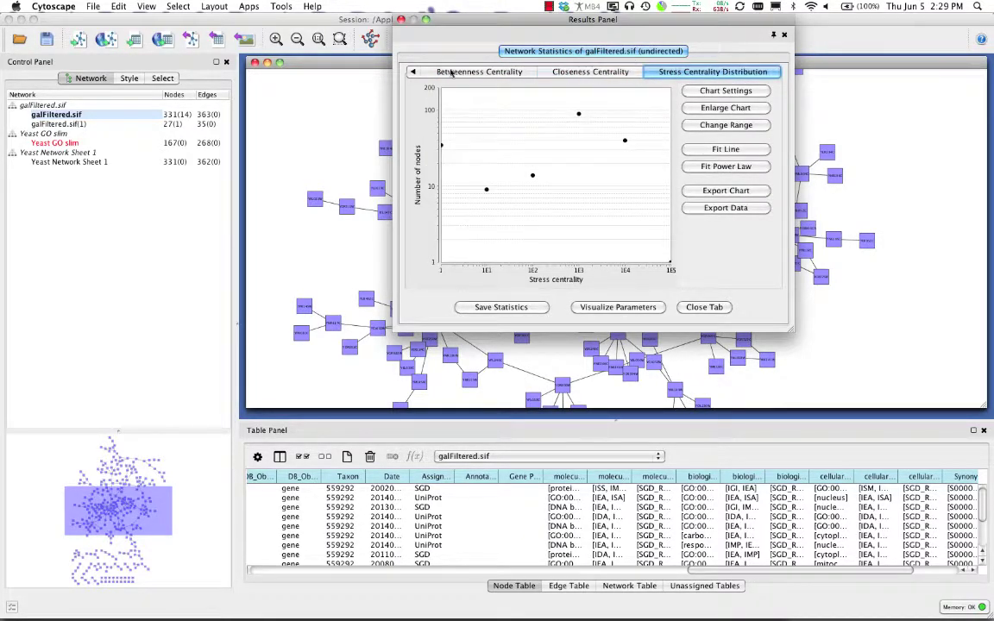
Step: Go back through the statistics charts to Simple Parameters and dock the floating Results Panel into the main window
left_click(413, 73)
left_click(414, 72)
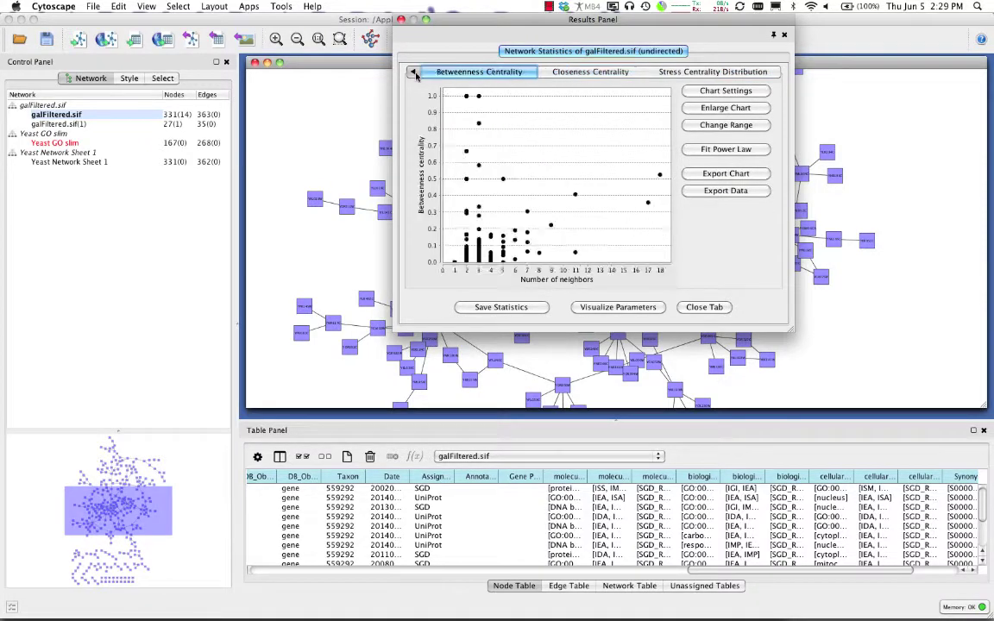
left_click(415, 73)
left_click(414, 73)
left_click(413, 73)
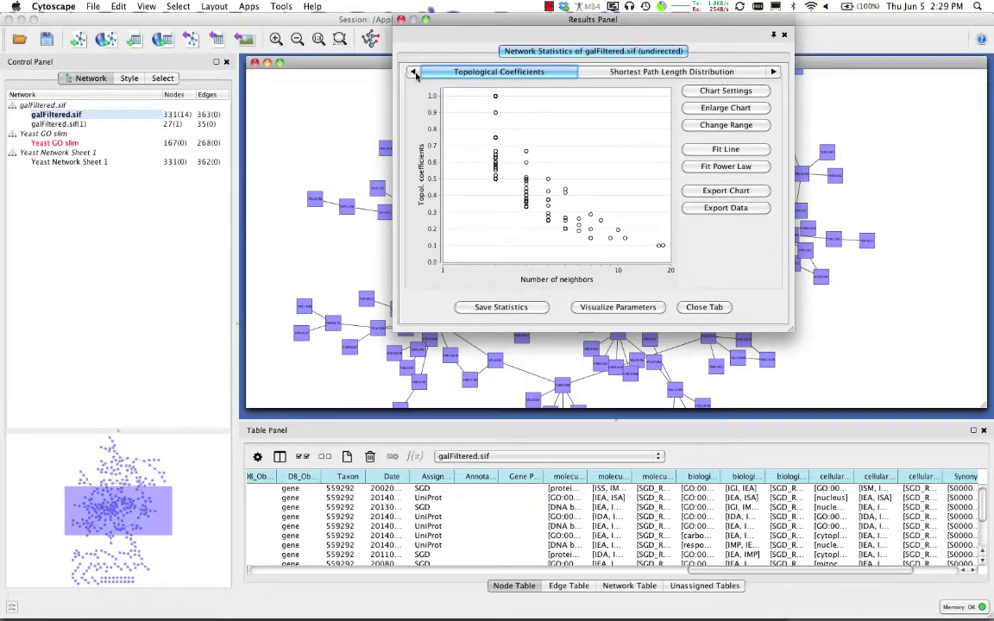
left_click(413, 72)
left_click(414, 72)
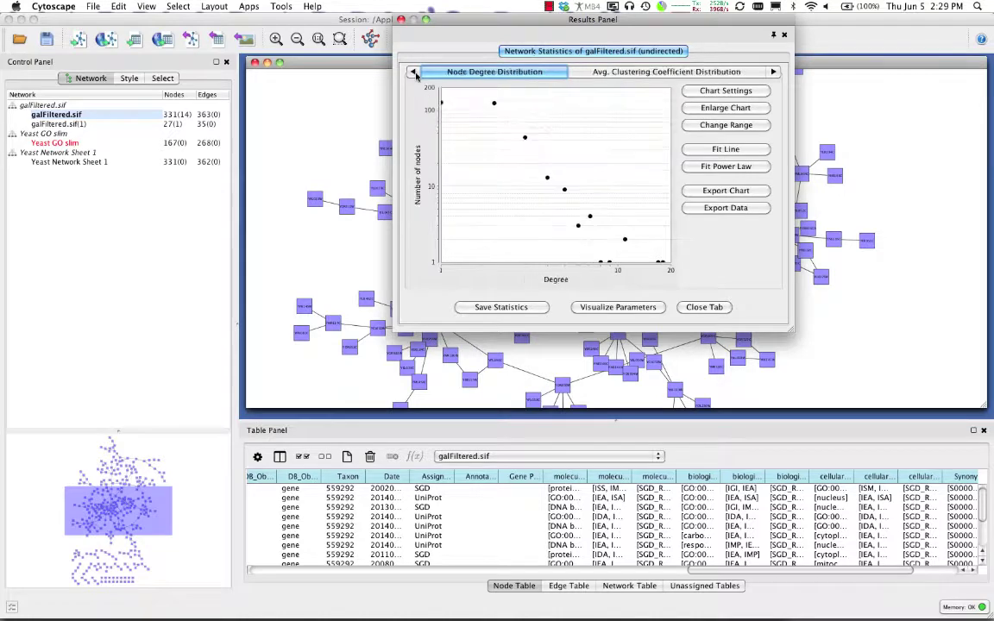
left_click(414, 73)
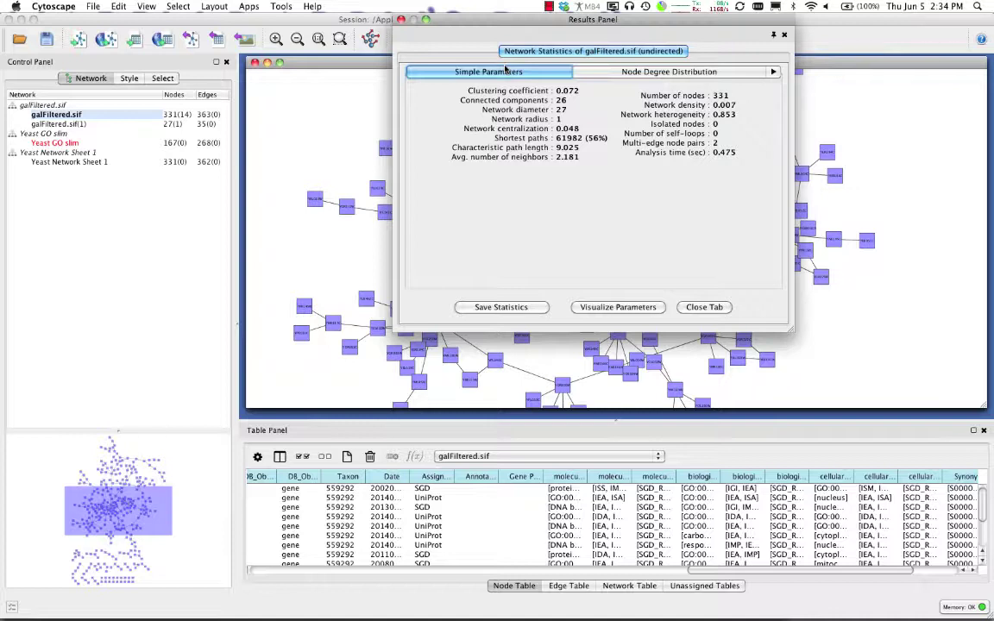
left_click(402, 19)
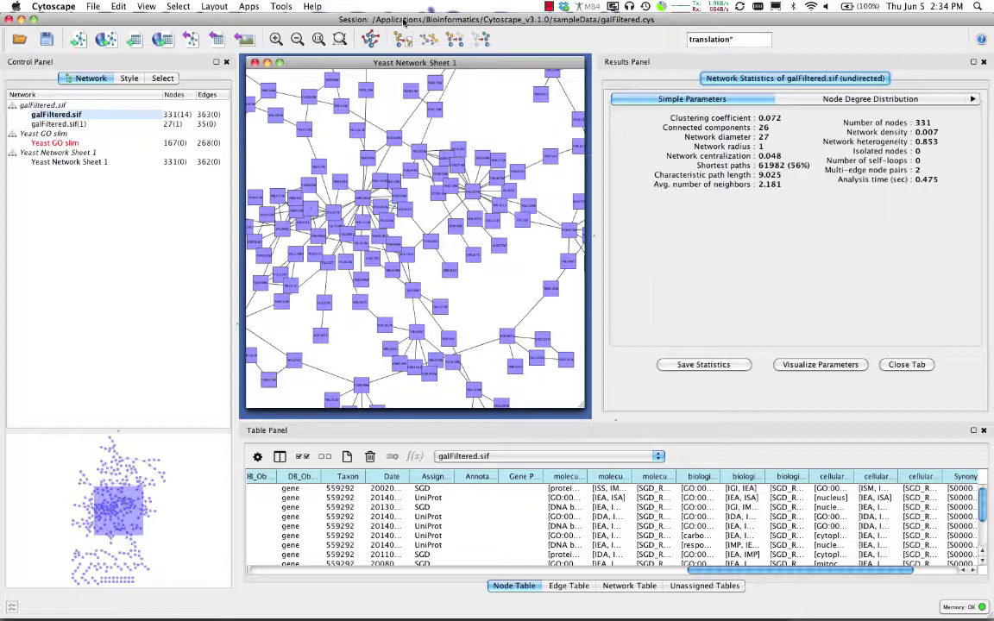
Step: Switch to the Module 5 slides PDF in Acrobat, advance to the Gene List and Network Analysis Overview slide, and show it full screen
key("super+Tab")
key("super+Tab")
key("super+Tab")
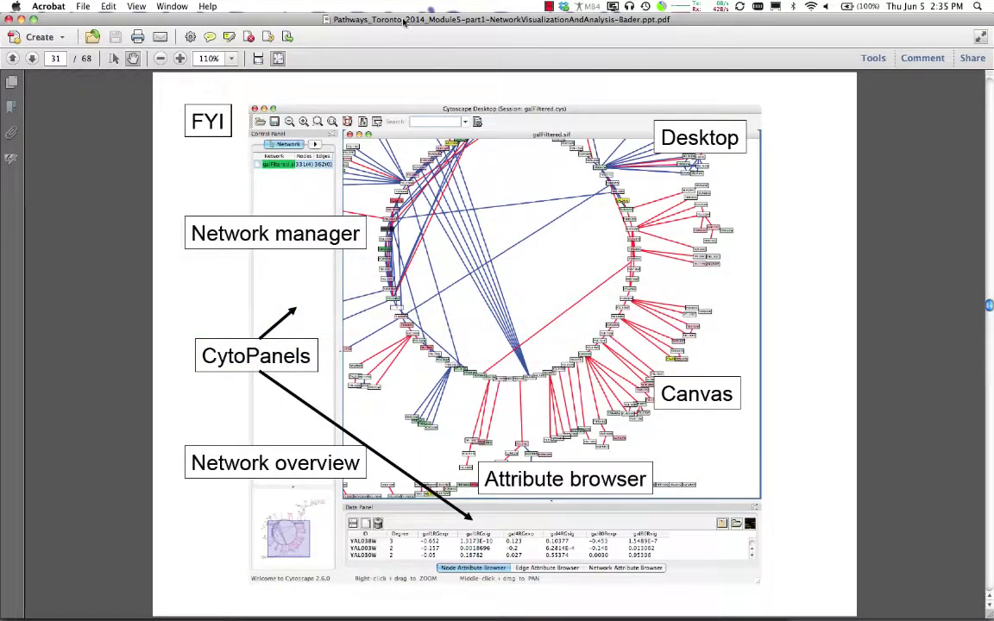
key("Right")
key("Right")
key("Right")
key("Right")
key("Right")
key("Right")
key("Right")
key("Right")
key("Right")
key("Right")
key("Right")
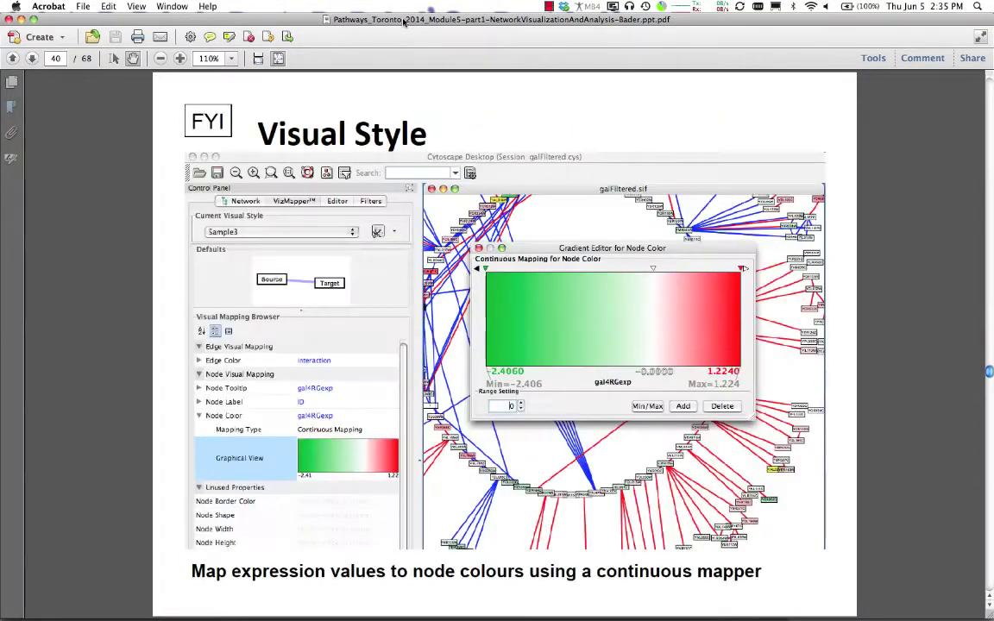
key("Right")
key("Right")
key("Right")
key("Right")
key("Right")
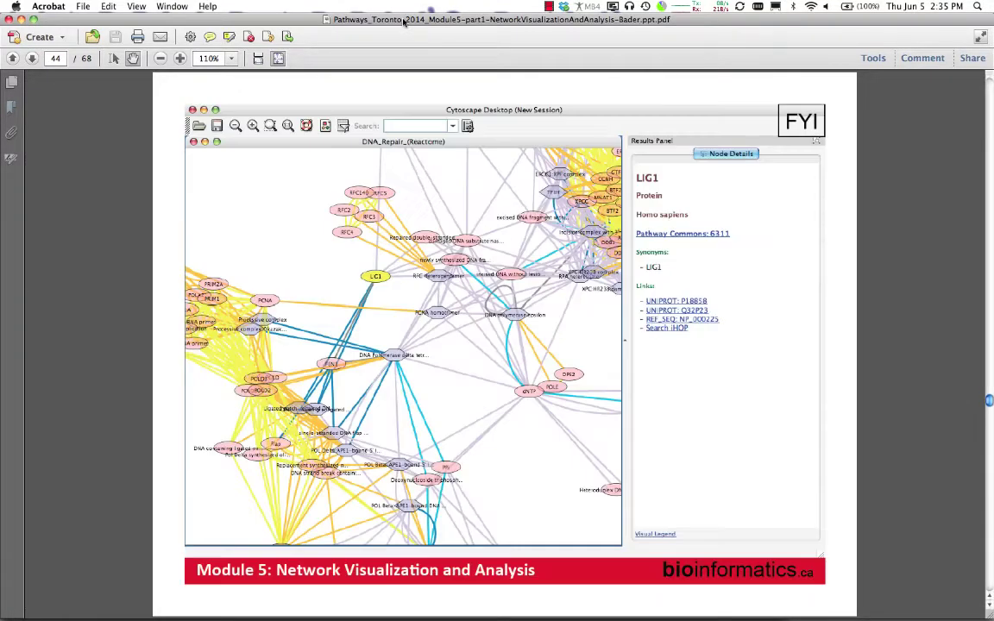
key("Left")
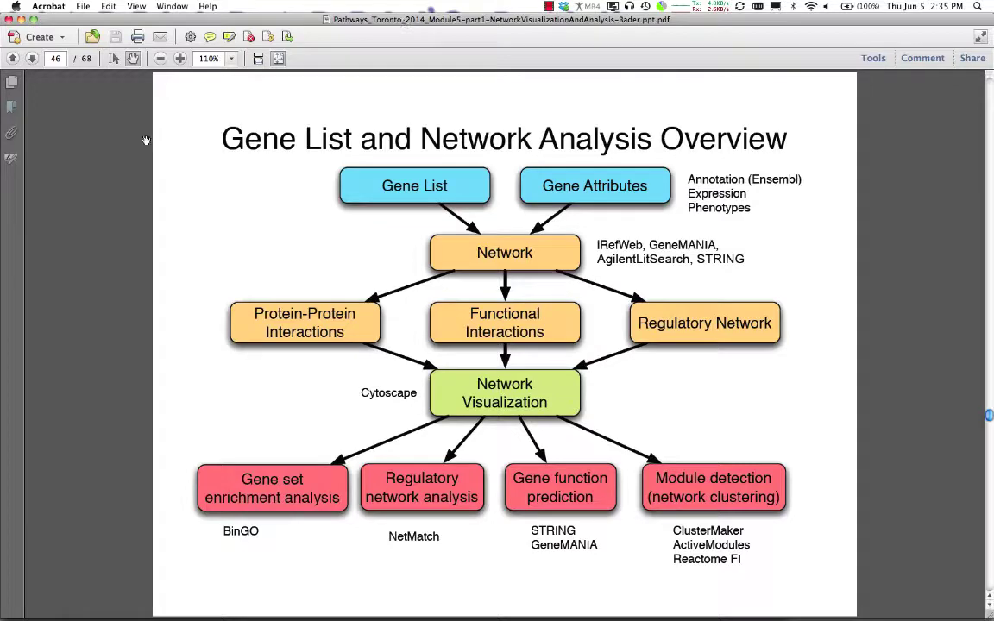
key("super+l")
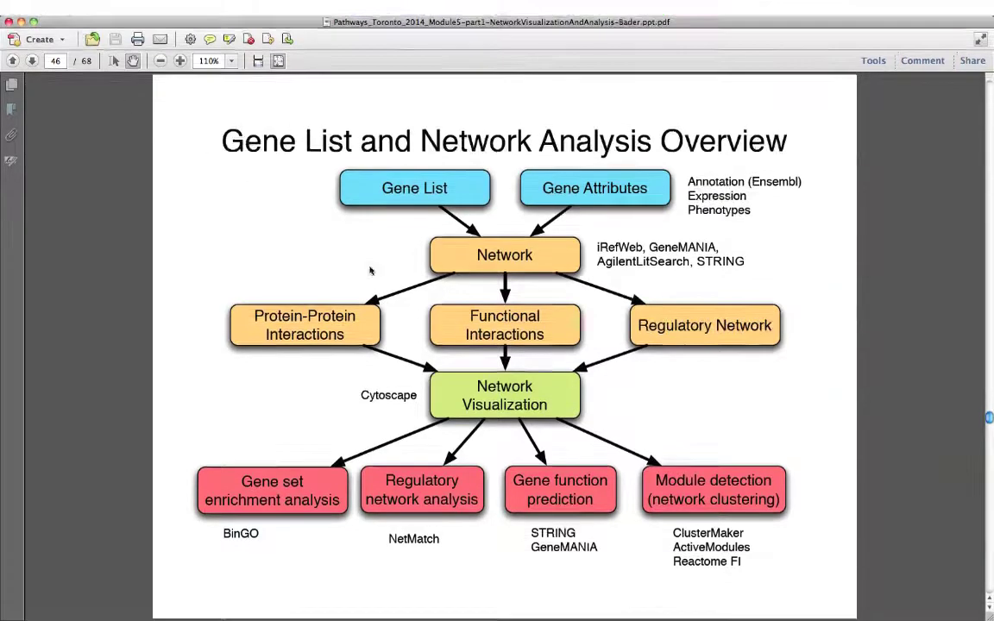